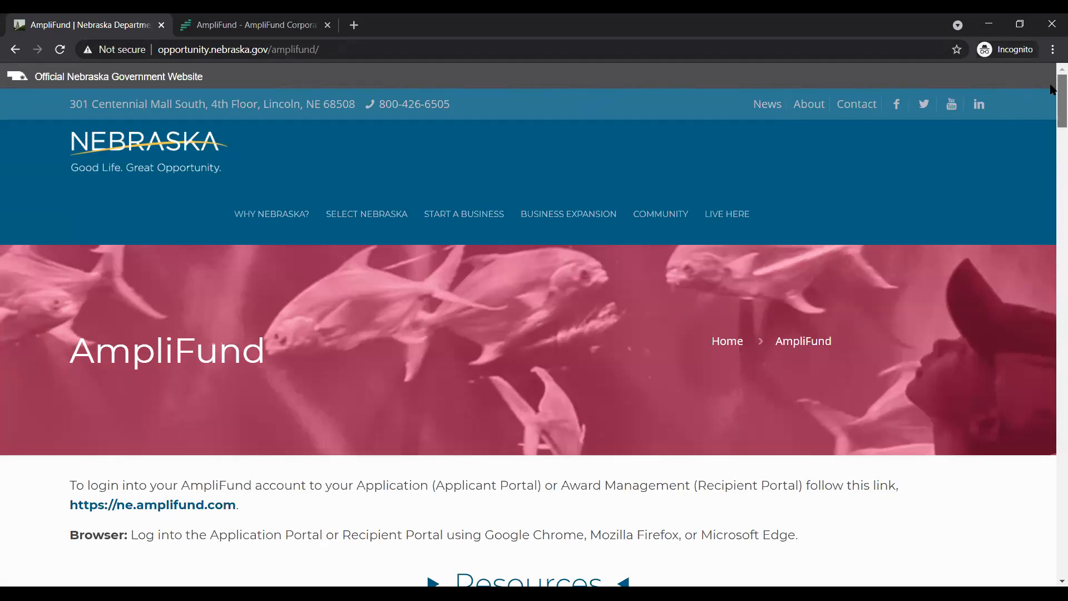
Show the award management resources for the Business Innovation Act (BIA) and look through their documents and videos
{"action": "left_click_drag", "start_coordinate": [1052, 89], "coordinate": [1052, 133]}
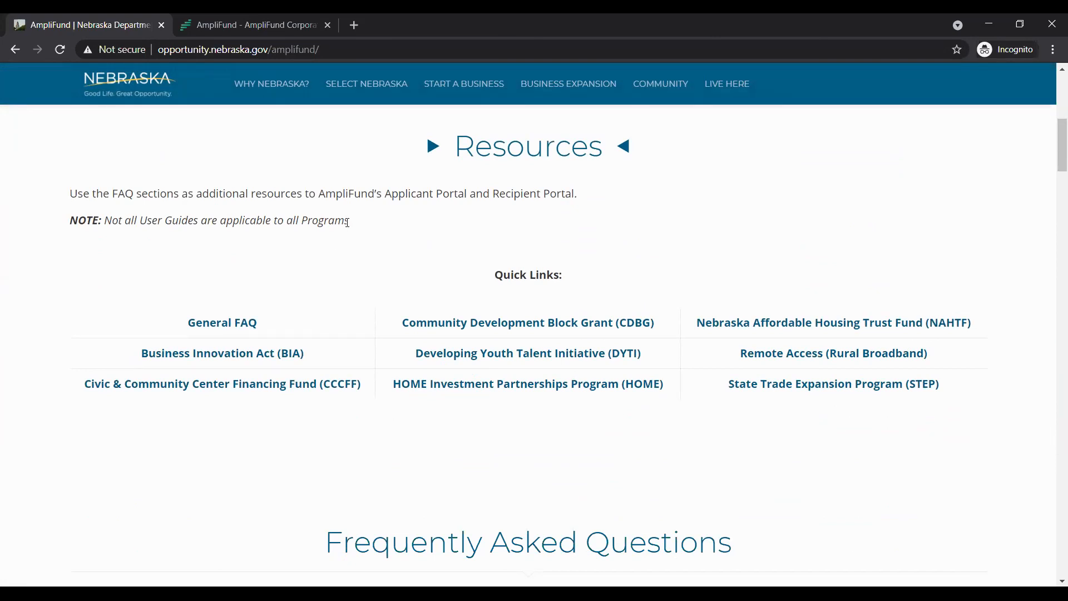
{"action": "scroll", "coordinate": [601, 396], "scroll_direction": "down", "scroll_amount": 5}
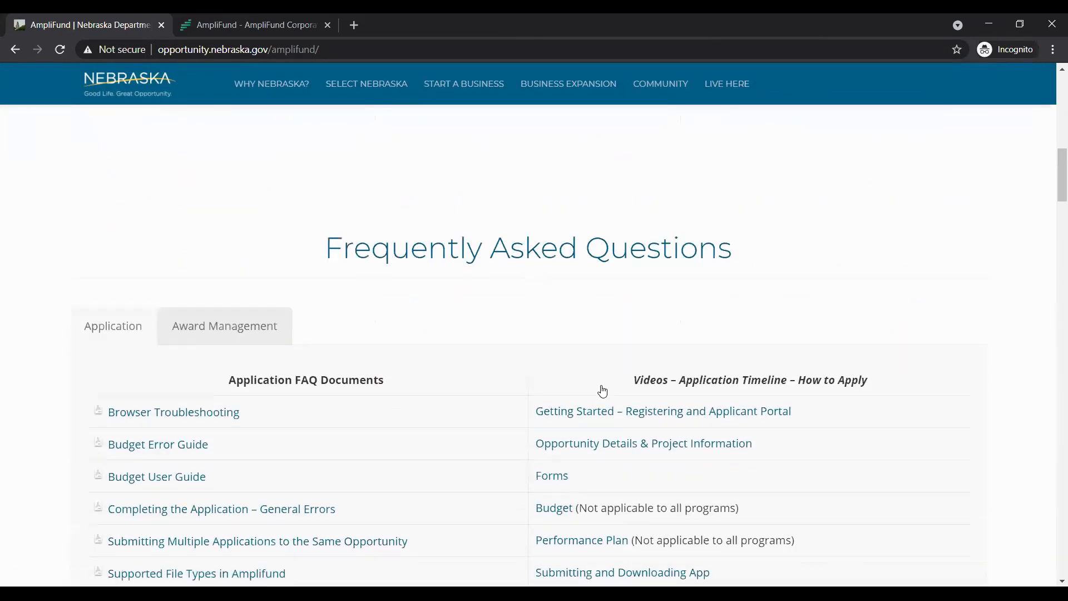
{"action": "scroll", "coordinate": [603, 391], "scroll_direction": "down", "scroll_amount": 2}
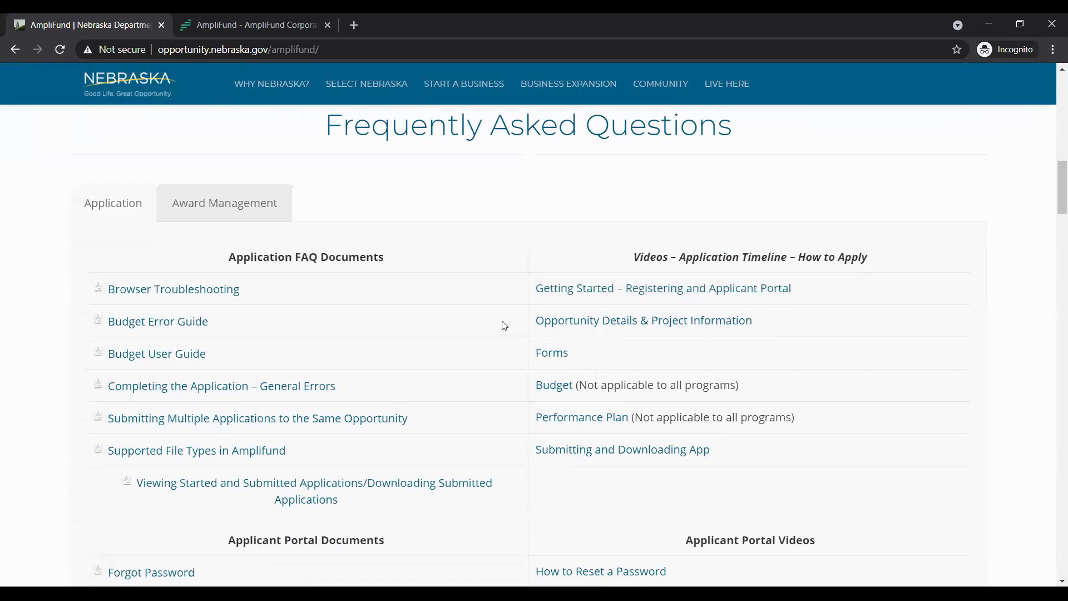
{"action": "scroll", "coordinate": [504, 326], "scroll_direction": "down", "scroll_amount": 12}
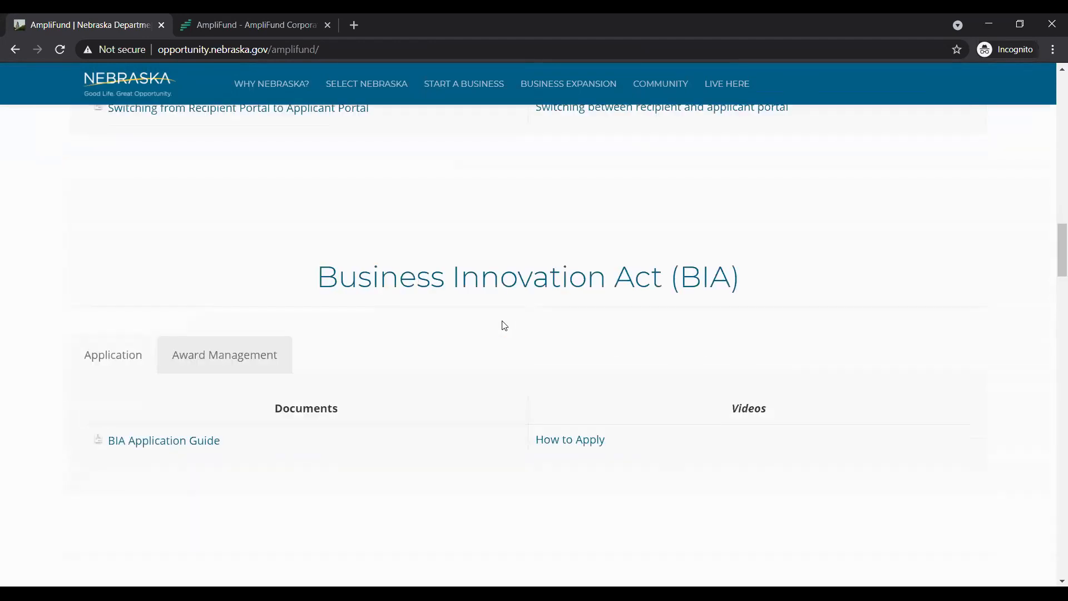
{"action": "left_click", "coordinate": [232, 362]}
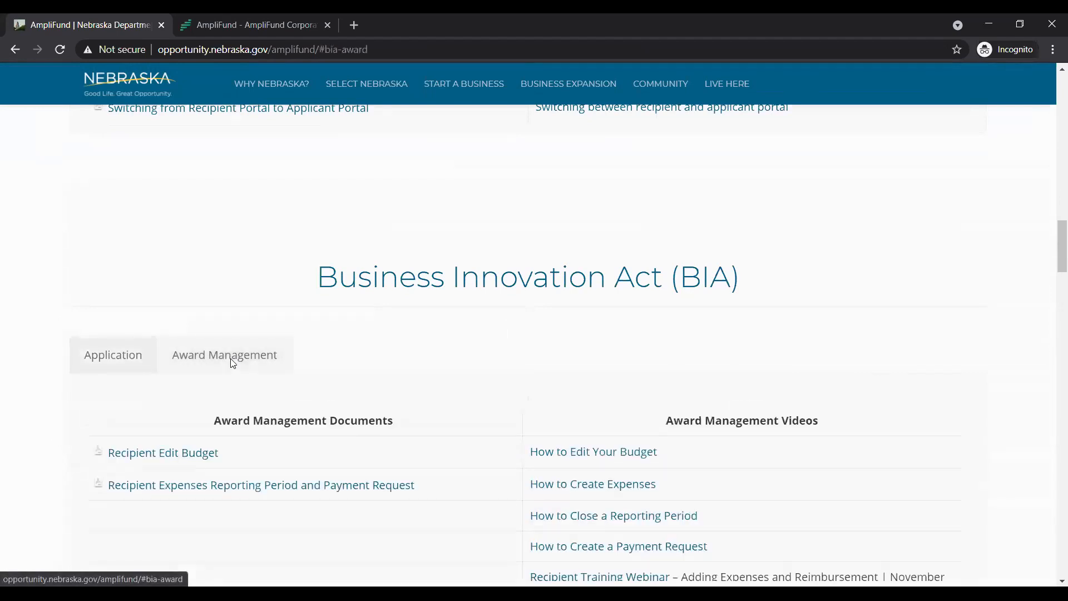
{"action": "scroll", "coordinate": [431, 367], "scroll_direction": "down", "scroll_amount": 2}
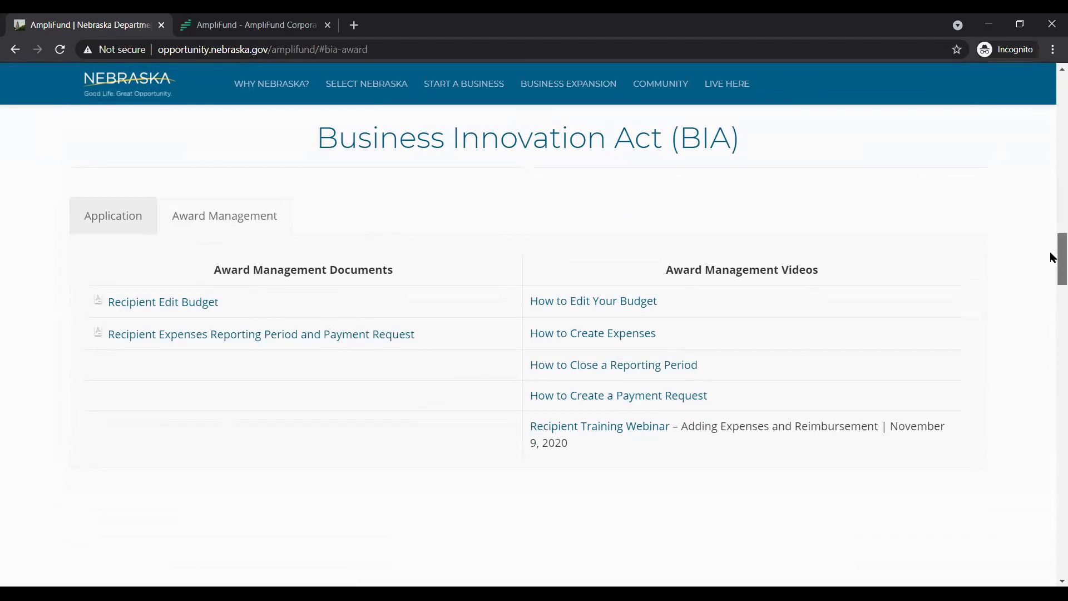
{"action": "scroll", "coordinate": [1052, 273], "scroll_direction": "down", "scroll_amount": 4}
{"action": "scroll", "coordinate": [1050, 257], "scroll_direction": "up", "scroll_amount": 4}
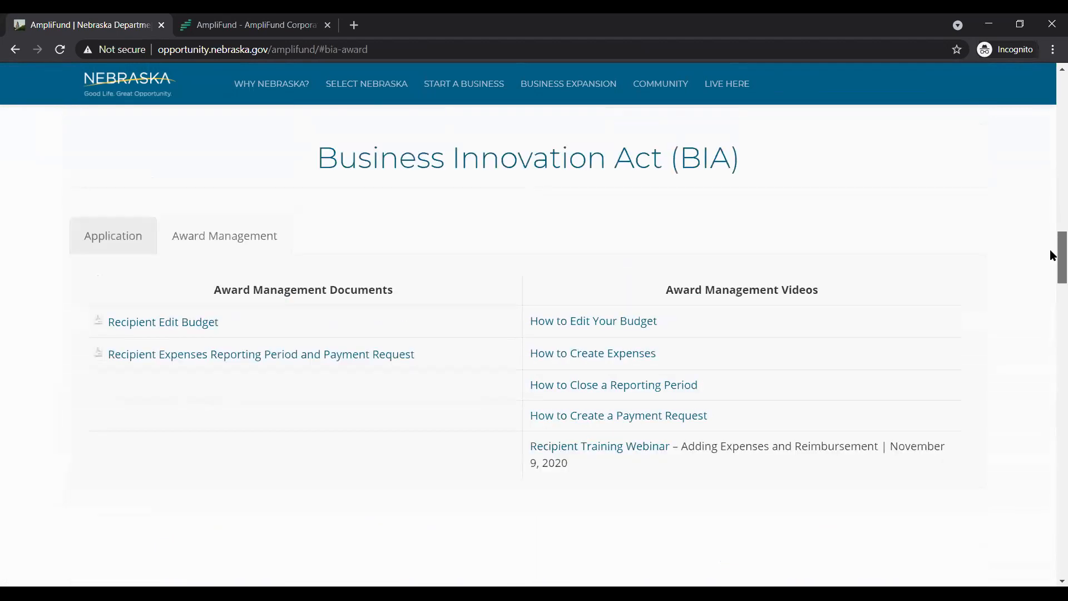
Show the award management resources under the general Frequently Asked Questions and look through the listed documents and videos
{"action": "left_click_drag", "start_coordinate": [1050, 255], "coordinate": [1051, 171]}
{"action": "scroll", "coordinate": [1050, 175], "scroll_direction": "down", "scroll_amount": 2}
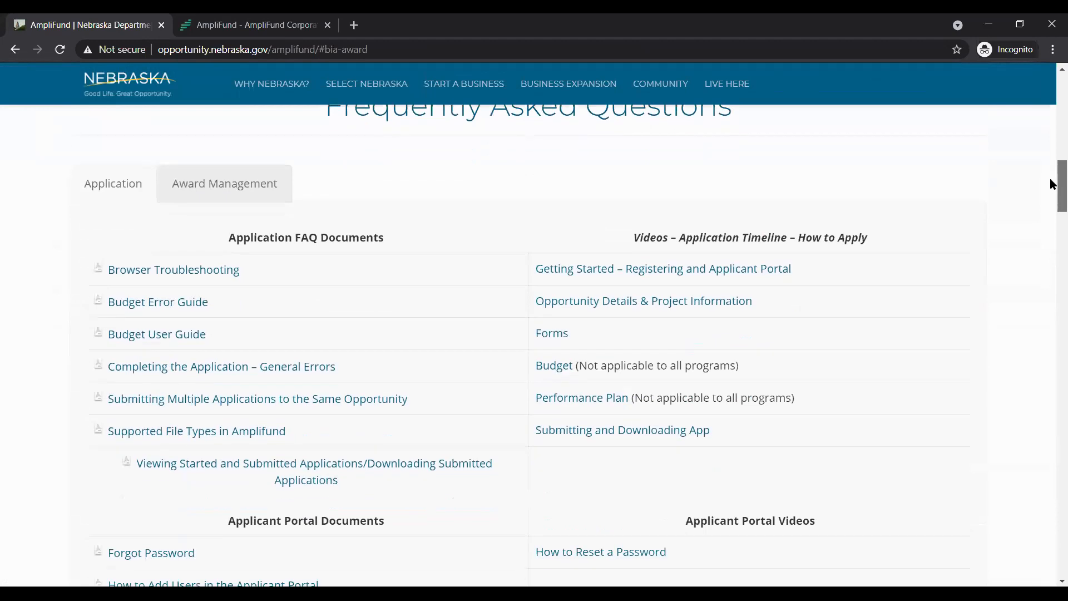
{"action": "left_click", "coordinate": [243, 182]}
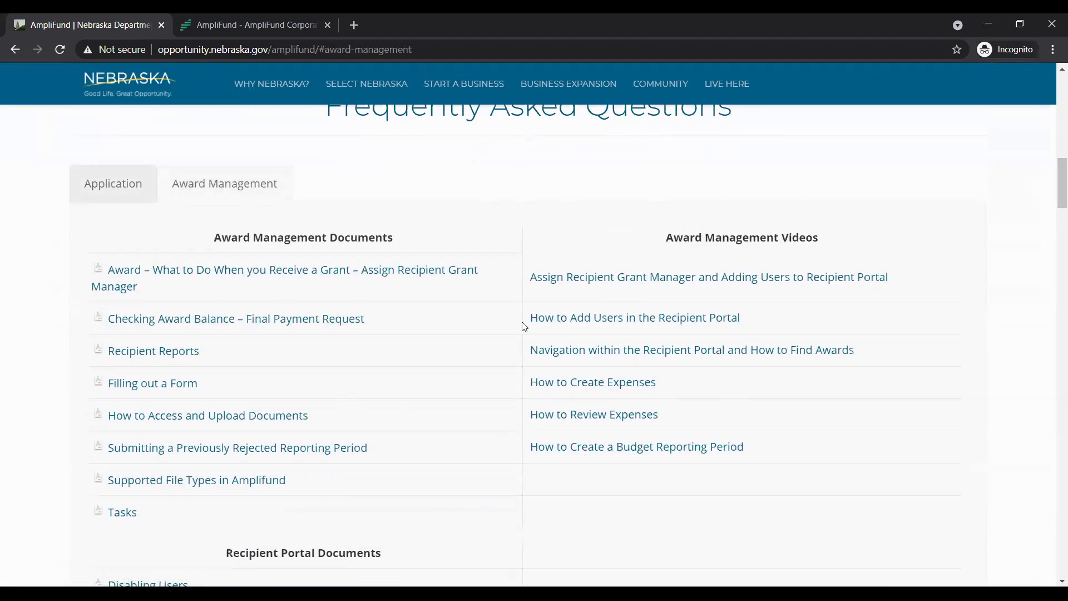
{"action": "scroll", "coordinate": [524, 327], "scroll_direction": "down", "scroll_amount": 1}
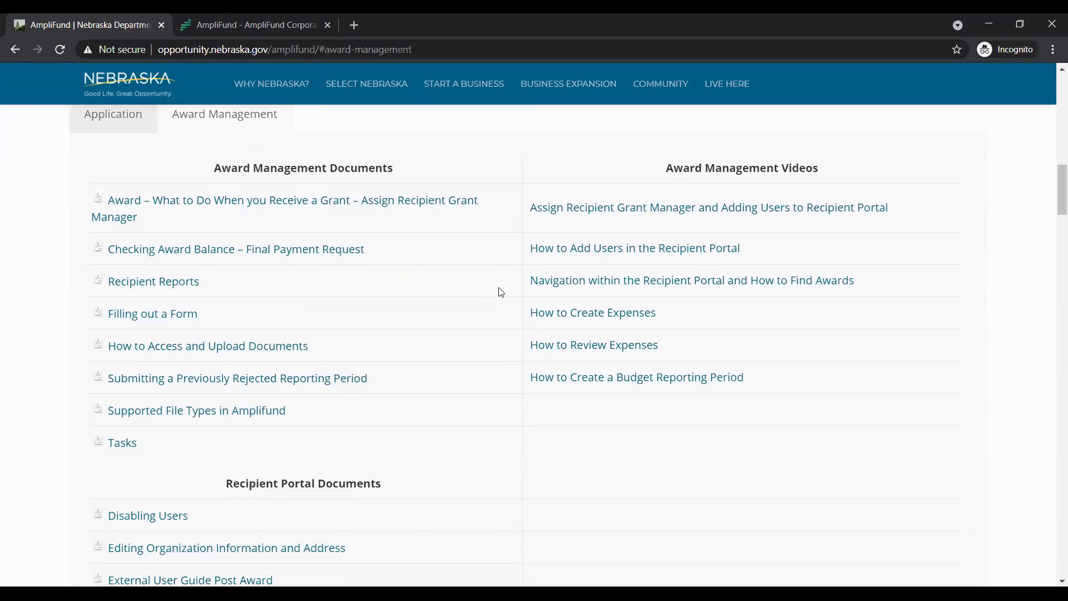
{"action": "scroll", "coordinate": [501, 291], "scroll_direction": "up", "scroll_amount": 2}
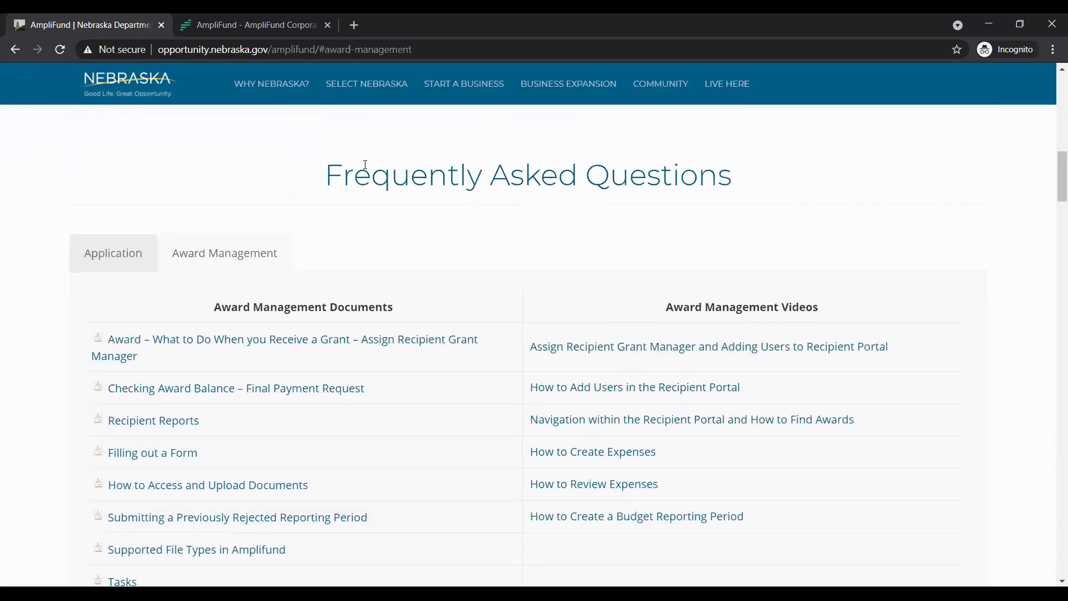
{"action": "scroll", "coordinate": [453, 479], "scroll_direction": "down", "scroll_amount": 2}
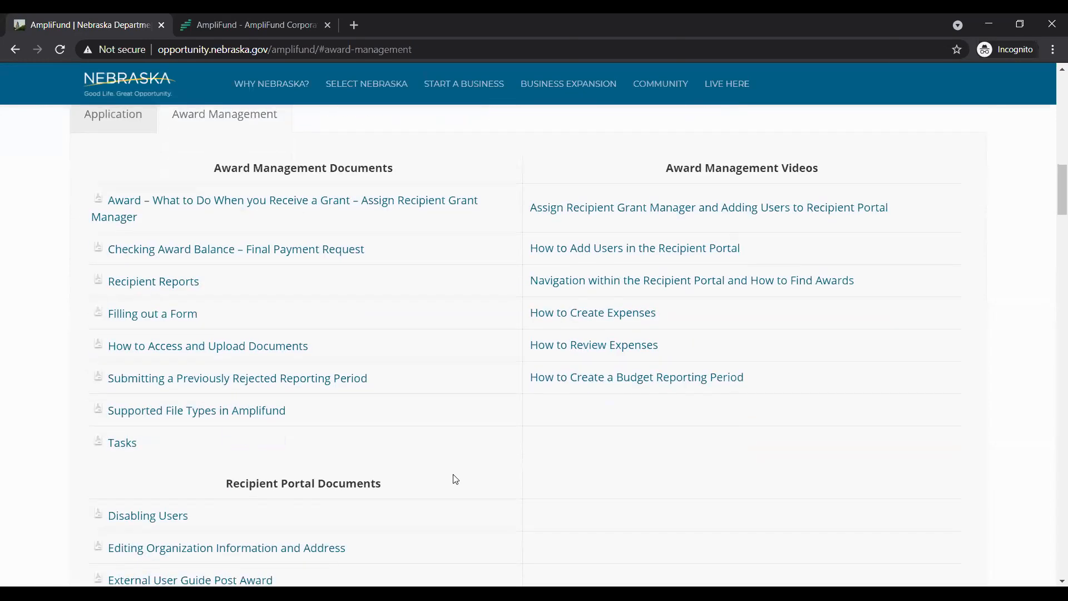
{"action": "scroll", "coordinate": [454, 475], "scroll_direction": "down", "scroll_amount": 1}
{"action": "scroll", "coordinate": [455, 473], "scroll_direction": "down", "scroll_amount": 1}
{"action": "scroll", "coordinate": [456, 473], "scroll_direction": "down", "scroll_amount": 2}
{"action": "scroll", "coordinate": [456, 465], "scroll_direction": "up", "scroll_amount": 5}
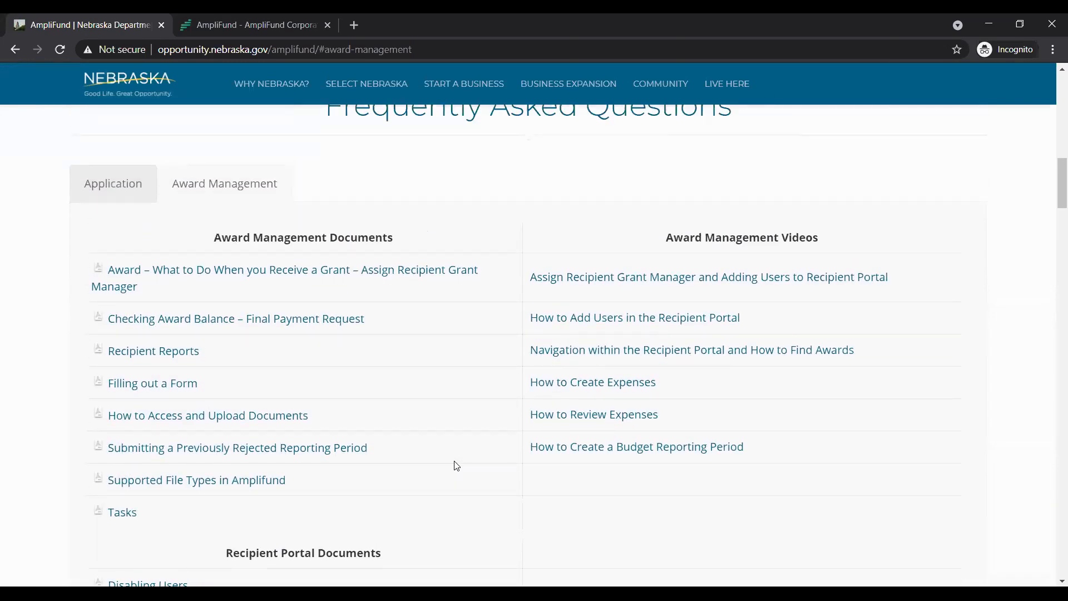
{"action": "scroll", "coordinate": [431, 381], "scroll_direction": "up", "scroll_amount": 3}
{"action": "scroll", "coordinate": [422, 368], "scroll_direction": "up", "scroll_amount": 9}
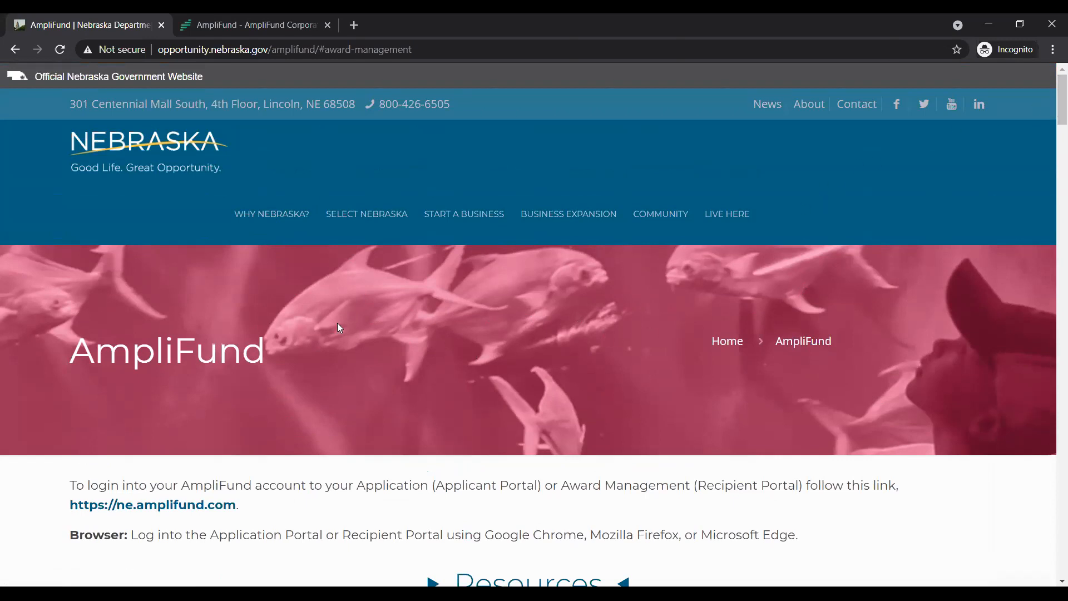
Switch to the AmpliFund portal and open the NE DED Award from the list of grants
{"action": "left_click", "coordinate": [221, 19]}
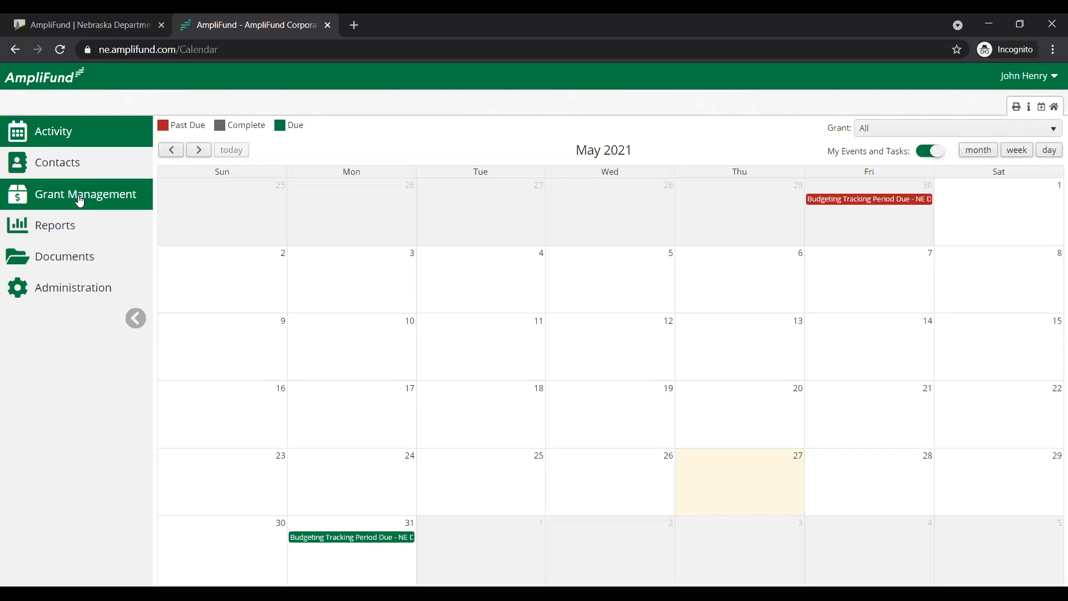
{"action": "mouse_move", "coordinate": [80, 201]}
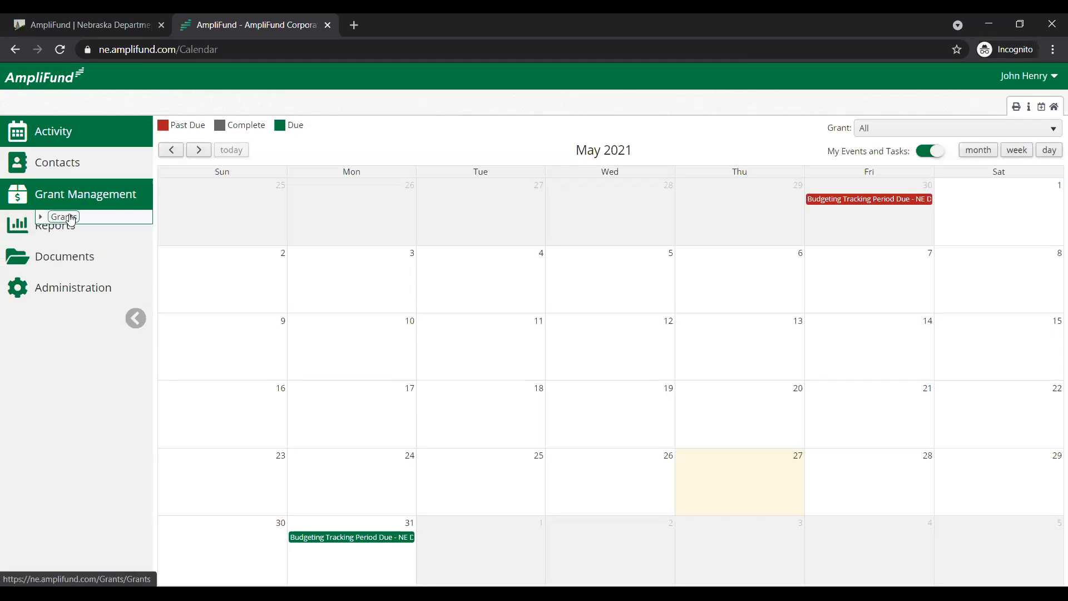
{"action": "left_click", "coordinate": [64, 217]}
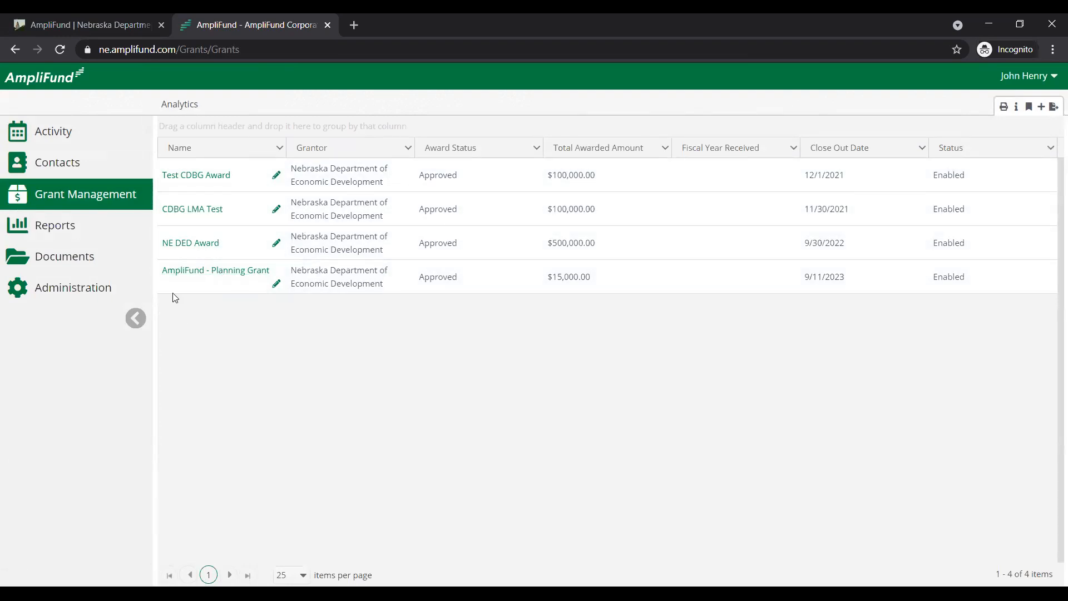
{"action": "left_click", "coordinate": [181, 251]}
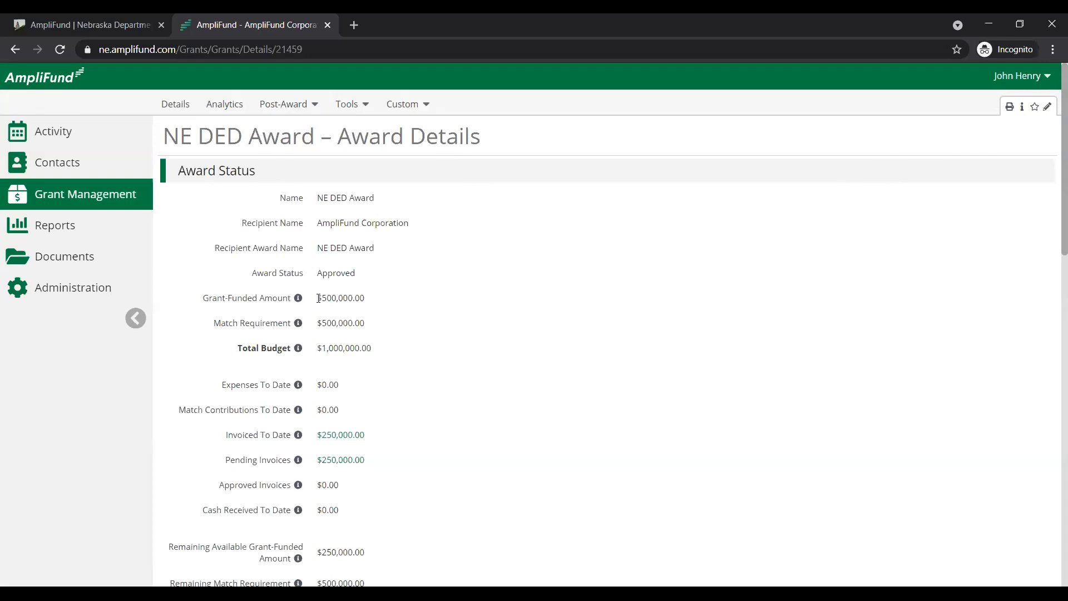
Examine the grant-funded amount, match requirement and expenses to date in the award status
{"action": "left_click_drag", "start_coordinate": [317, 299], "coordinate": [373, 301]}
{"action": "left_click", "coordinate": [364, 324]}
{"action": "left_click_drag", "start_coordinate": [364, 324], "coordinate": [316, 323]}
{"action": "scroll", "coordinate": [362, 334], "scroll_direction": "down", "scroll_amount": 1}
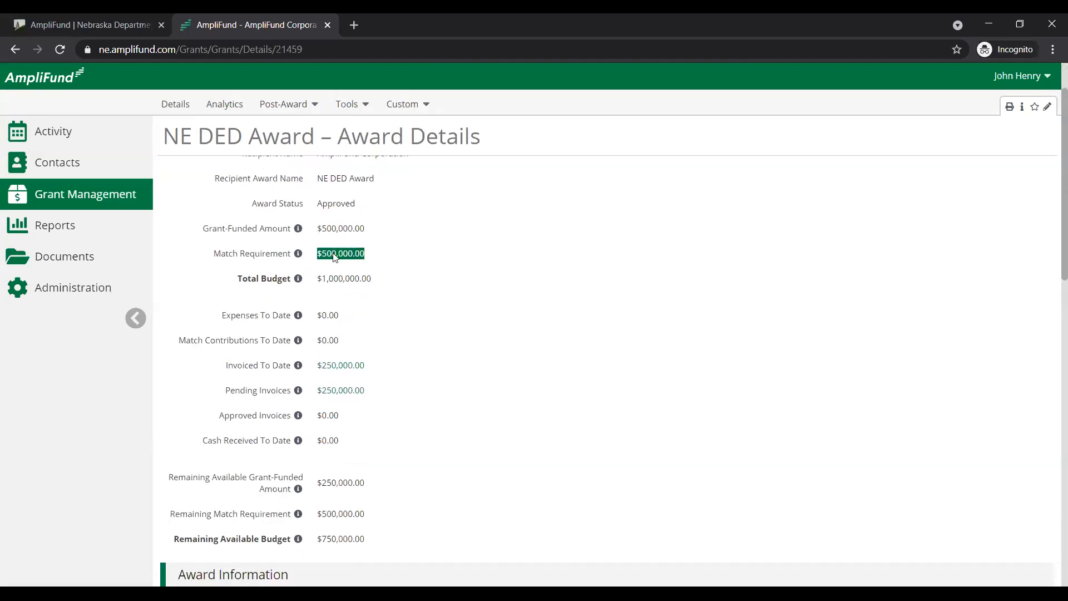
{"action": "left_click_drag", "start_coordinate": [222, 316], "coordinate": [290, 314]}
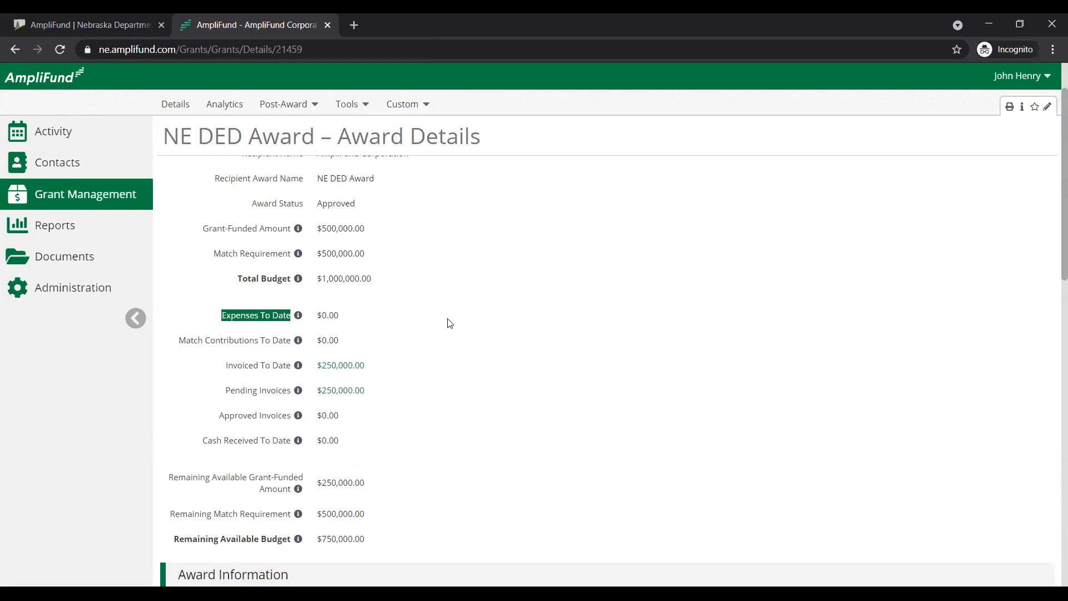
{"action": "left_click", "coordinate": [426, 315]}
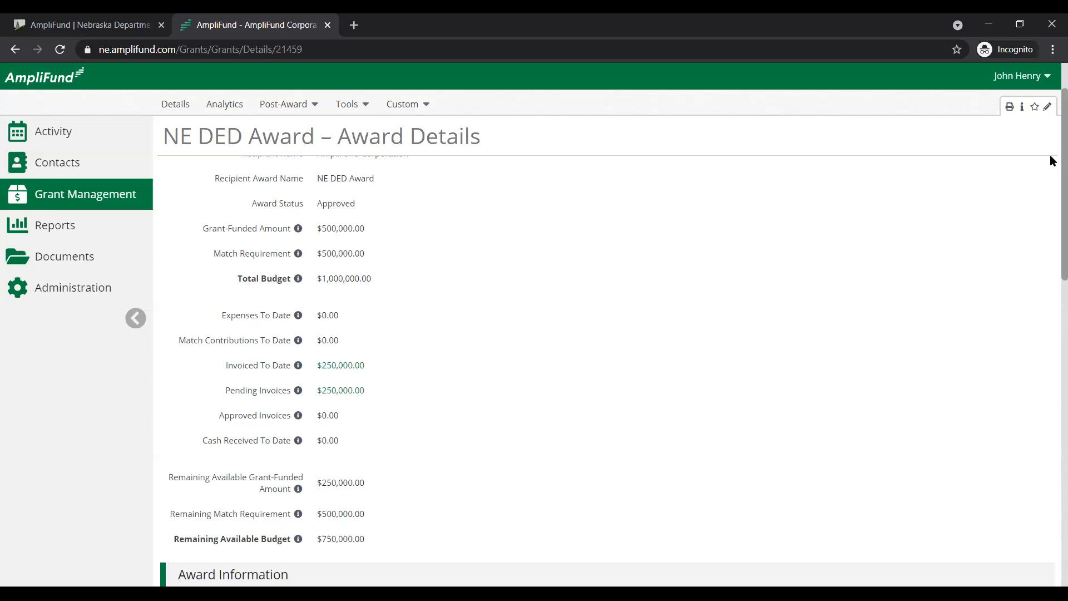
Examine the rest of the award details, including the award information and award budget information
{"action": "scroll", "coordinate": [1049, 162], "scroll_direction": "down", "scroll_amount": 1}
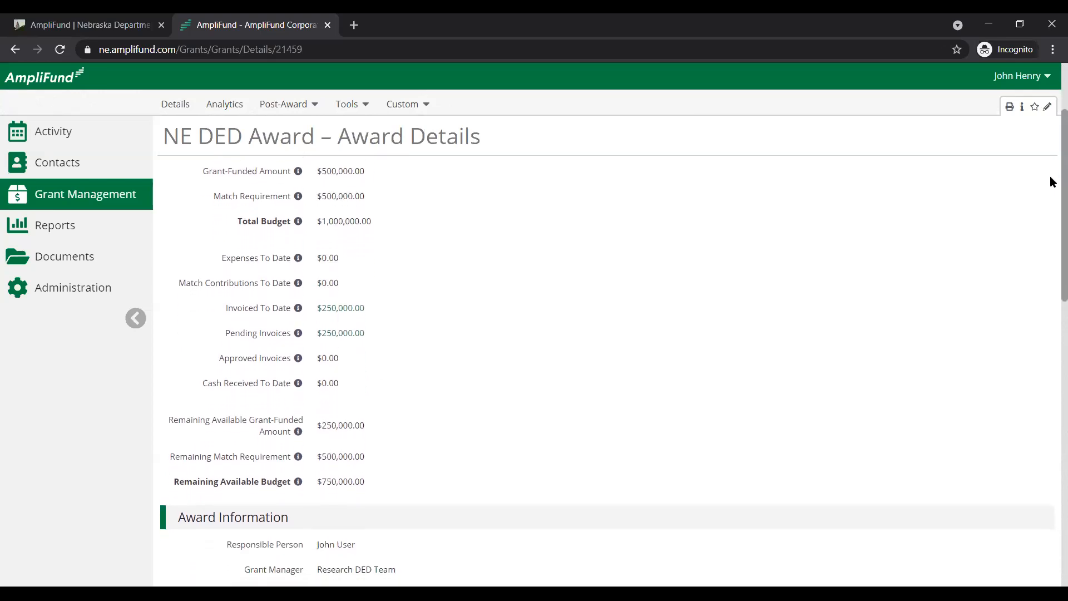
{"action": "scroll", "coordinate": [1050, 178], "scroll_direction": "down", "scroll_amount": 2}
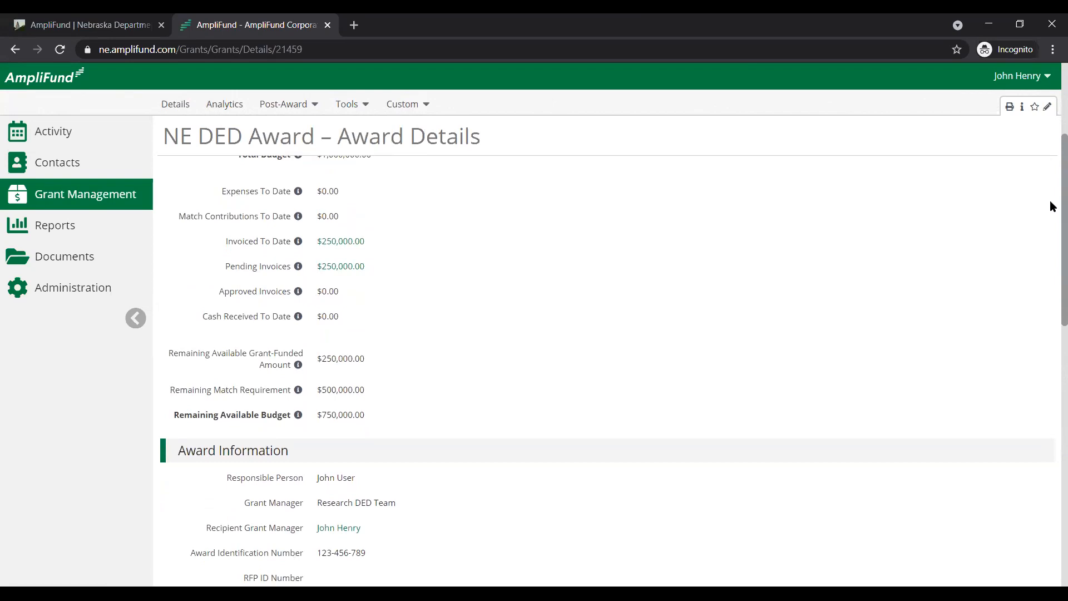
{"action": "scroll", "coordinate": [1052, 209], "scroll_direction": "down", "scroll_amount": 2}
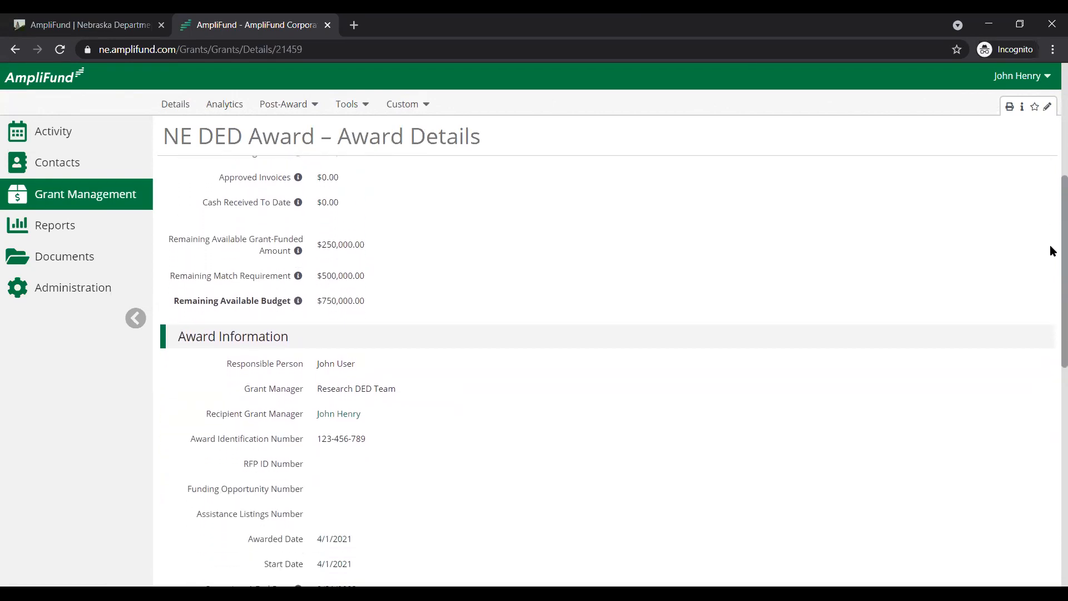
{"action": "scroll", "coordinate": [1051, 261], "scroll_direction": "down", "scroll_amount": 2}
{"action": "scroll", "coordinate": [1050, 293], "scroll_direction": "down", "scroll_amount": 1}
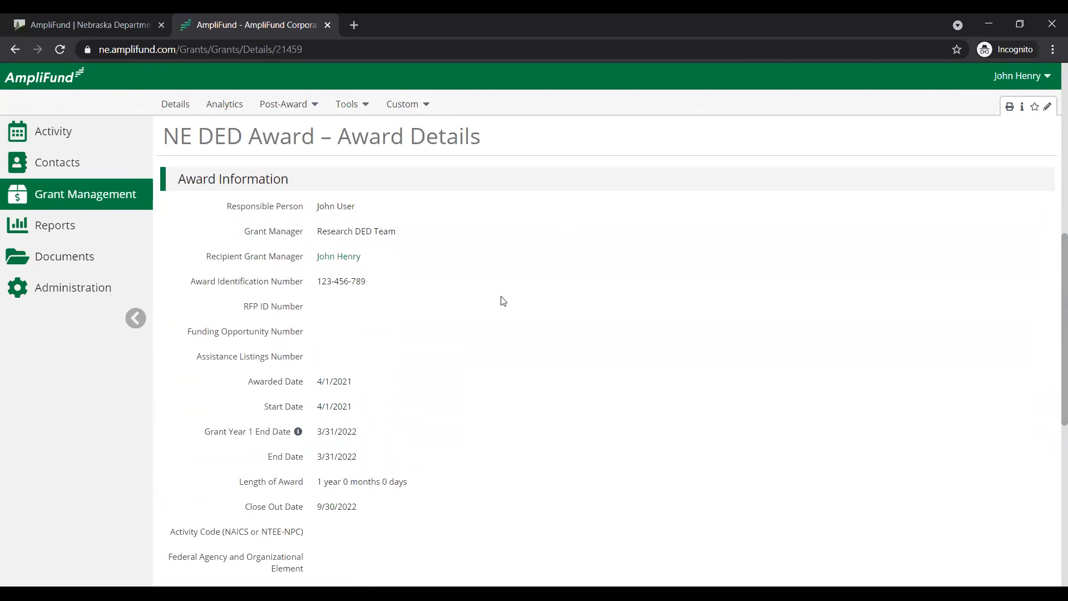
{"action": "scroll", "coordinate": [470, 317], "scroll_direction": "down", "scroll_amount": 2}
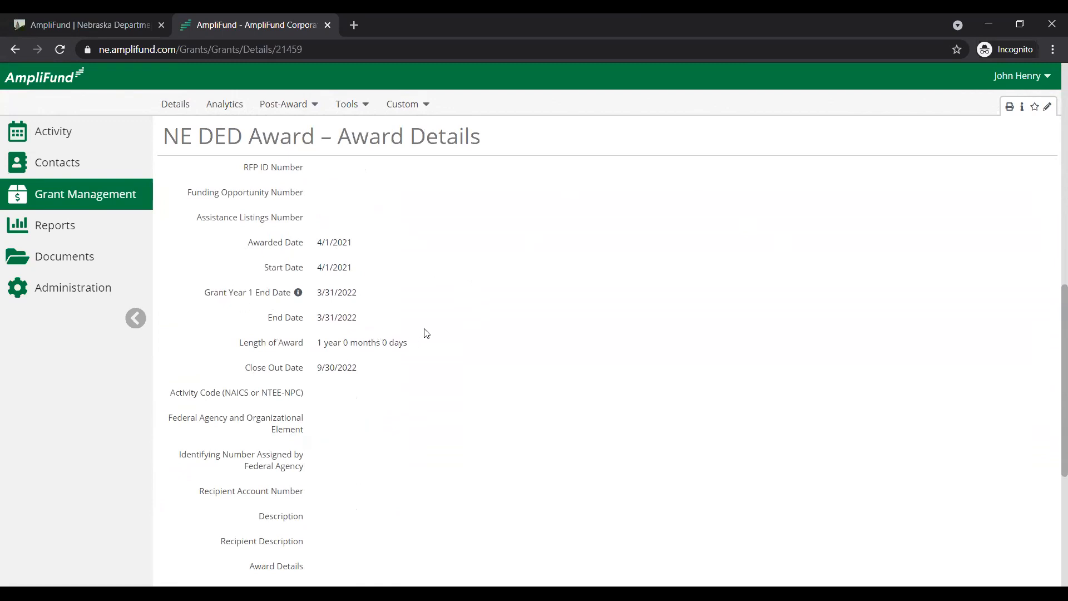
{"action": "scroll", "coordinate": [1049, 334], "scroll_direction": "down", "scroll_amount": 1}
{"action": "scroll", "coordinate": [1053, 356], "scroll_direction": "down", "scroll_amount": 4}
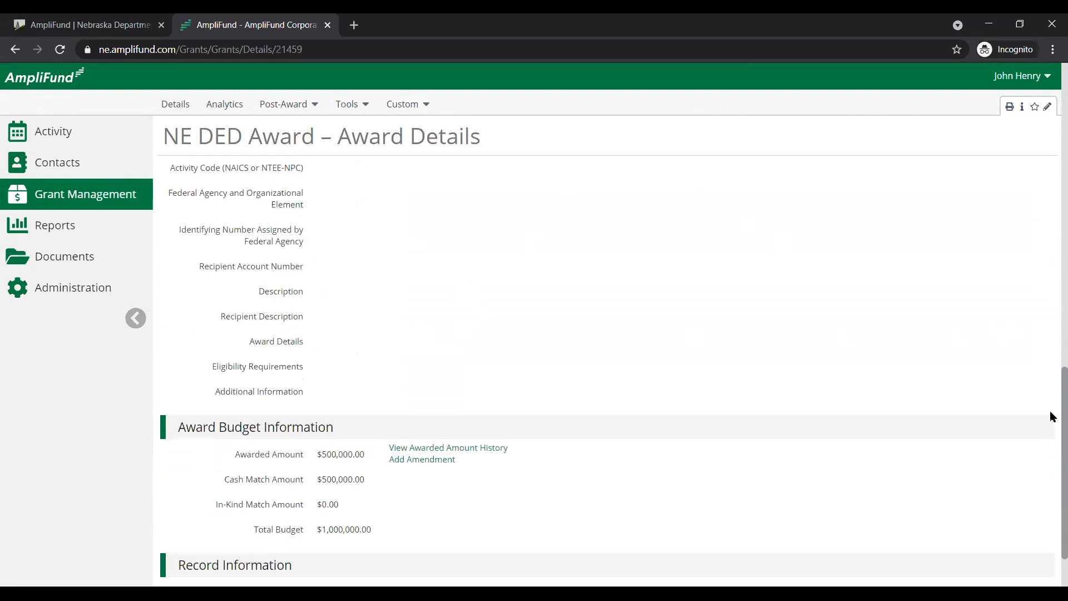
{"action": "scroll", "coordinate": [1050, 416], "scroll_direction": "down", "scroll_amount": 1}
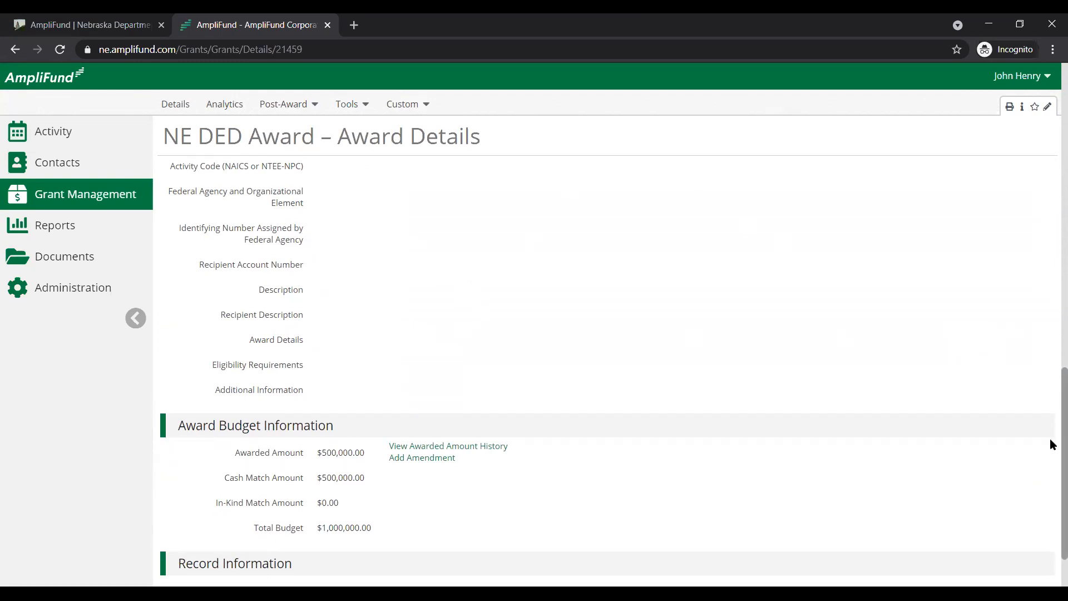
{"action": "scroll", "coordinate": [1049, 423], "scroll_direction": "up", "scroll_amount": 10}
{"action": "scroll", "coordinate": [1032, 233], "scroll_direction": "up", "scroll_amount": 5}
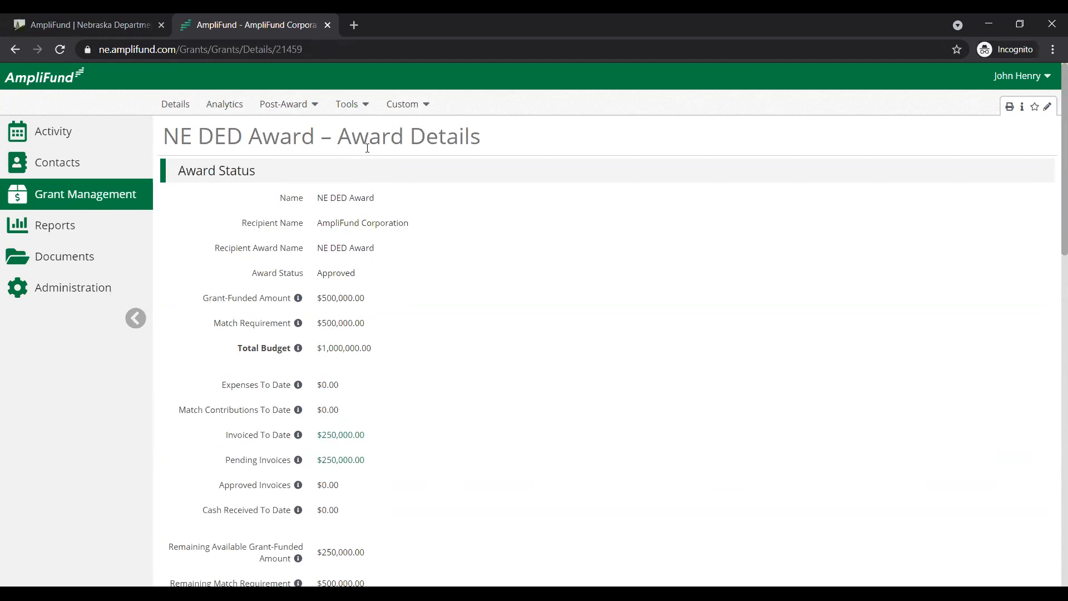
Open the post-award financial budget of the NE DED Award
{"action": "left_click", "coordinate": [300, 103]}
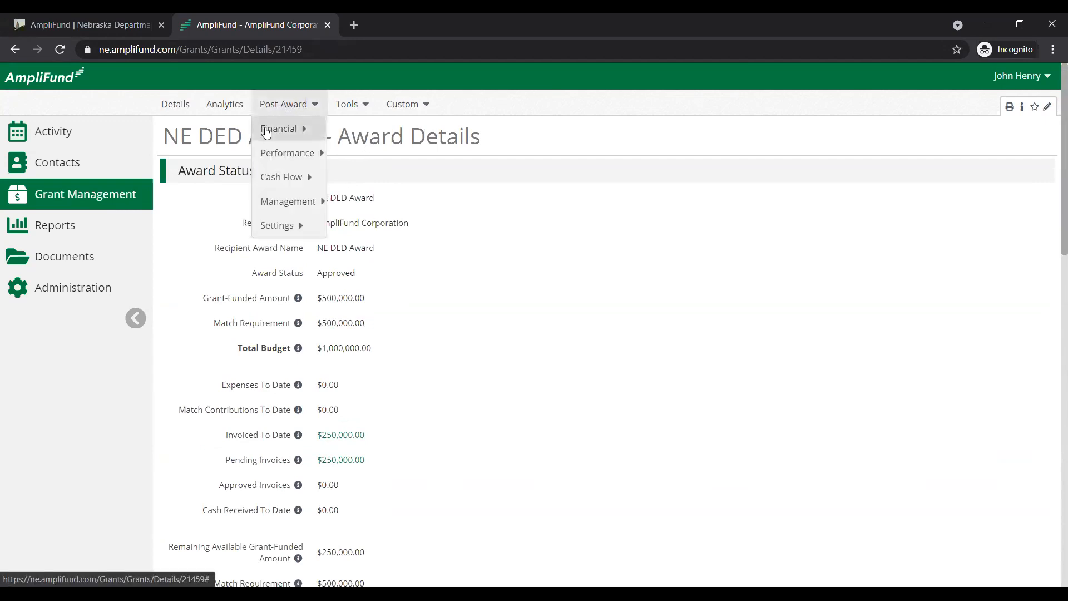
{"action": "mouse_move", "coordinate": [280, 133]}
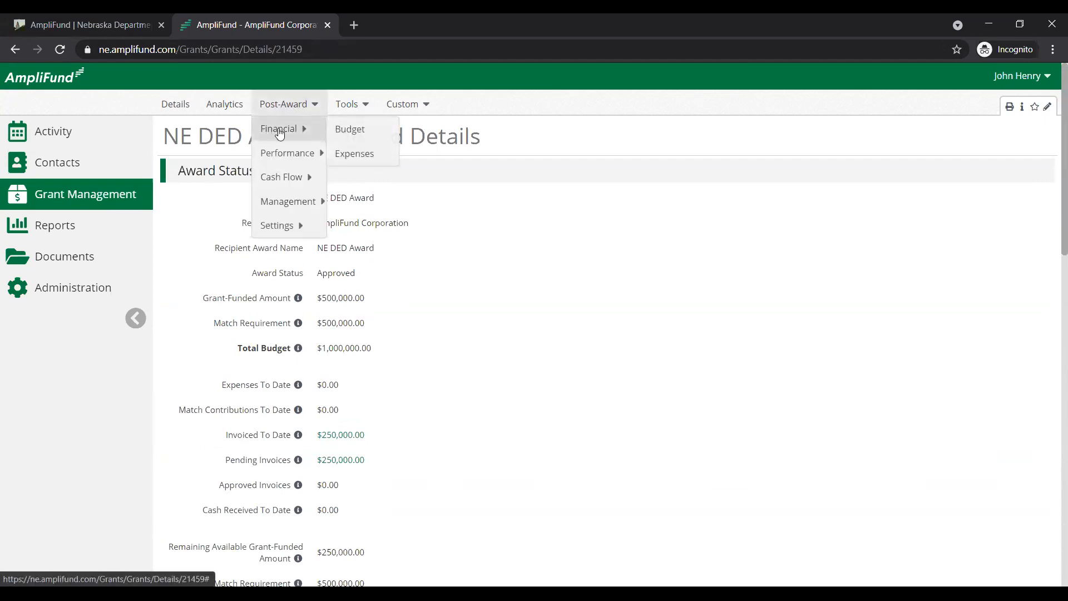
{"action": "left_click", "coordinate": [361, 138]}
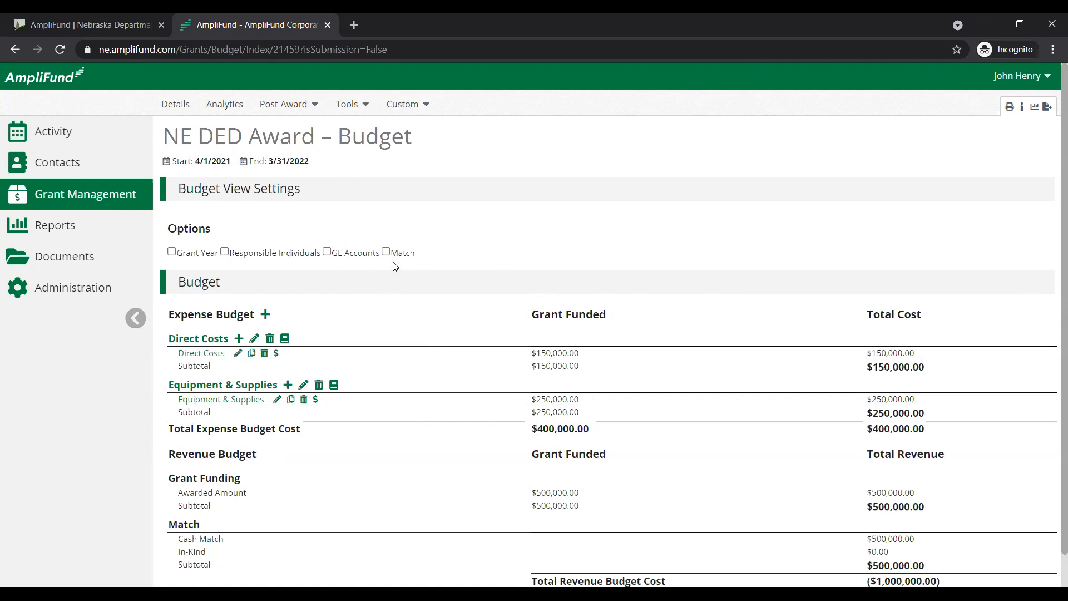
Check the budget's grant-funded and match amounts by turning the Match view option on and back off
{"action": "left_click_drag", "start_coordinate": [523, 318], "coordinate": [612, 313]}
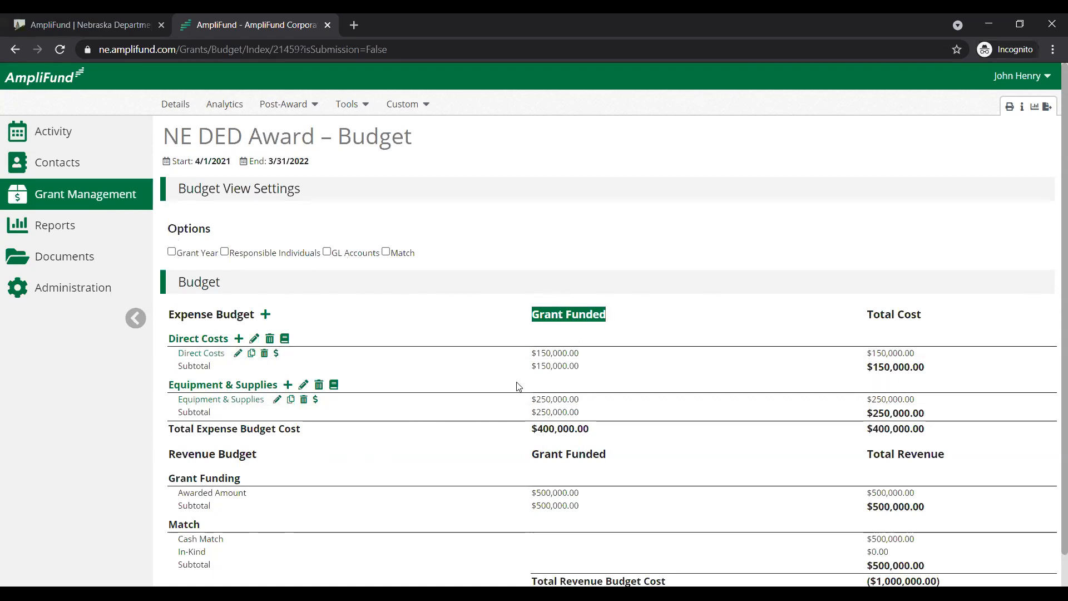
{"action": "left_click", "coordinate": [385, 251]}
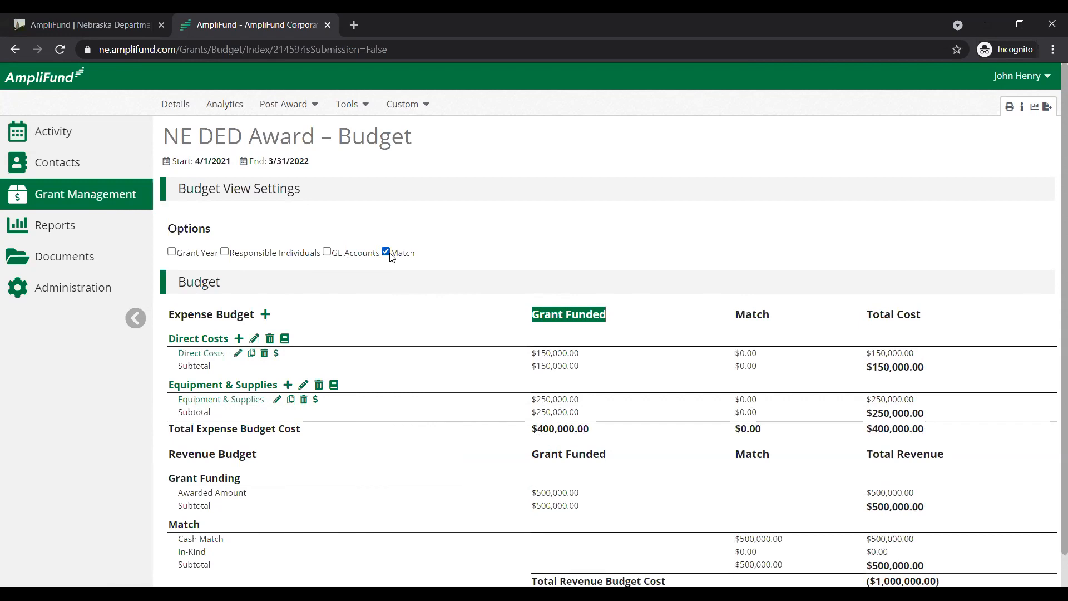
{"action": "left_click", "coordinate": [387, 253]}
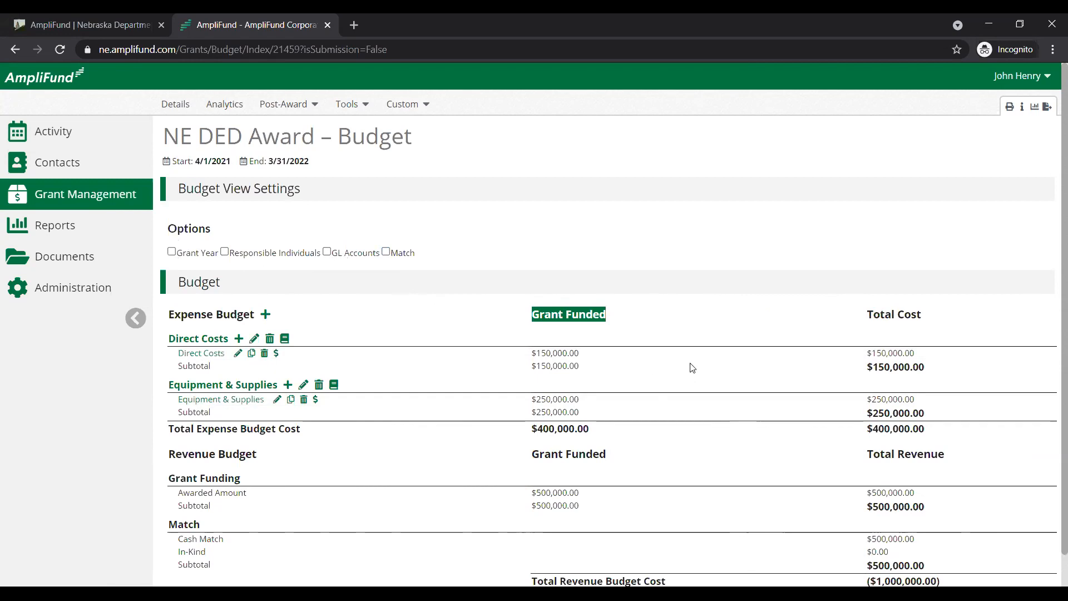
Show the Match column in the budget and open the award's post-award financial expenses
{"action": "left_click", "coordinate": [386, 251]}
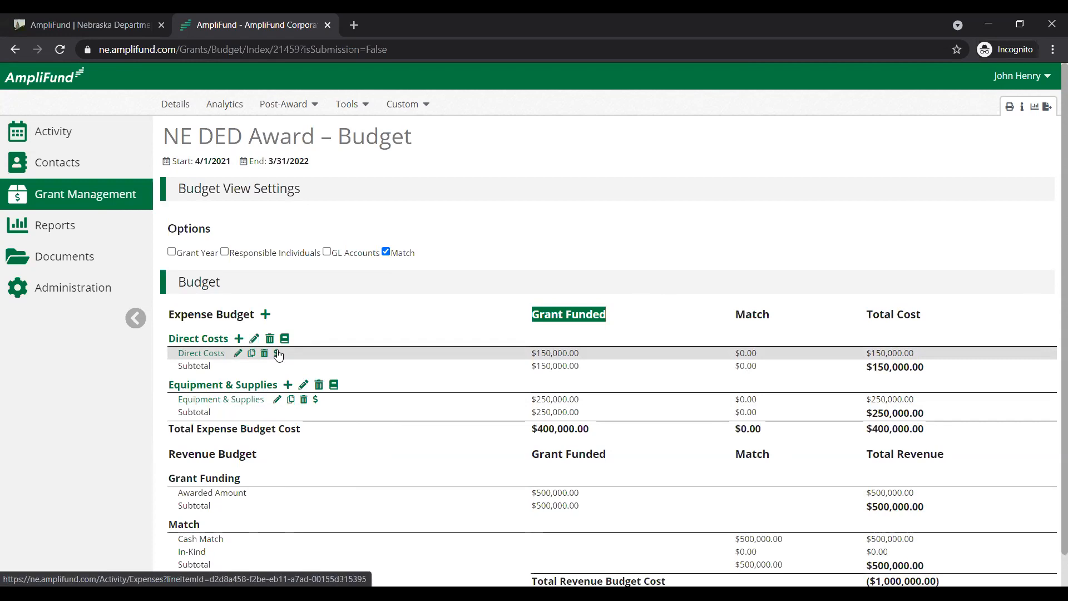
{"action": "left_click", "coordinate": [292, 110]}
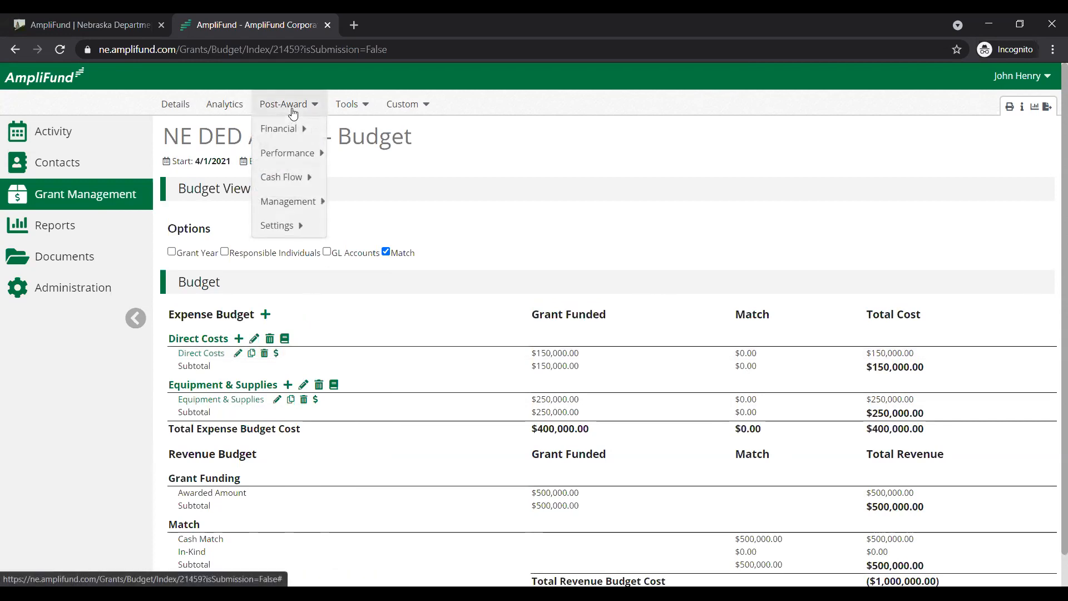
{"action": "mouse_move", "coordinate": [289, 126]}
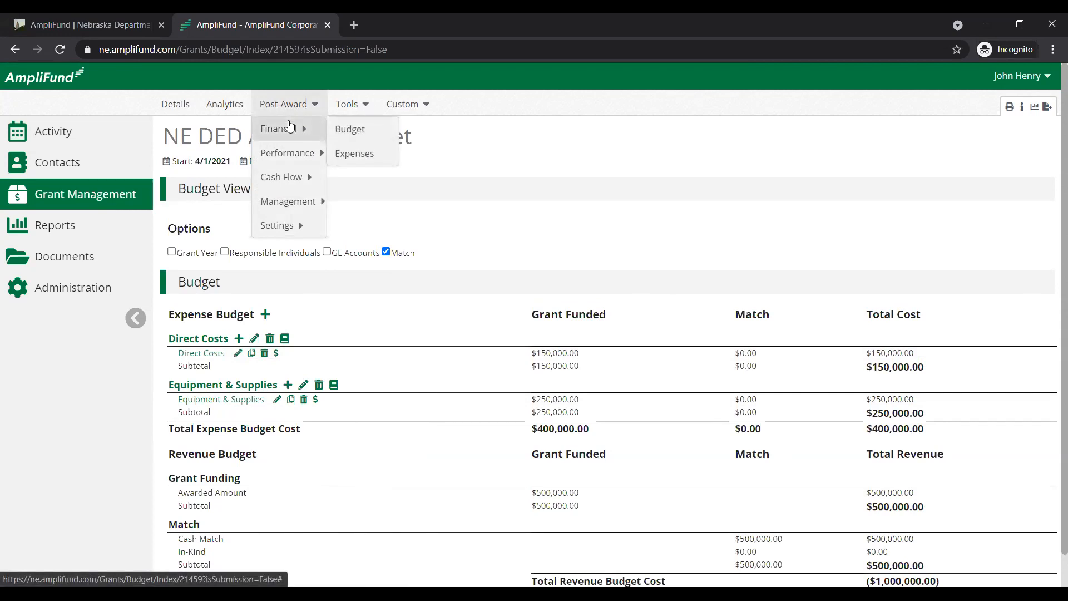
{"action": "left_click", "coordinate": [356, 153]}
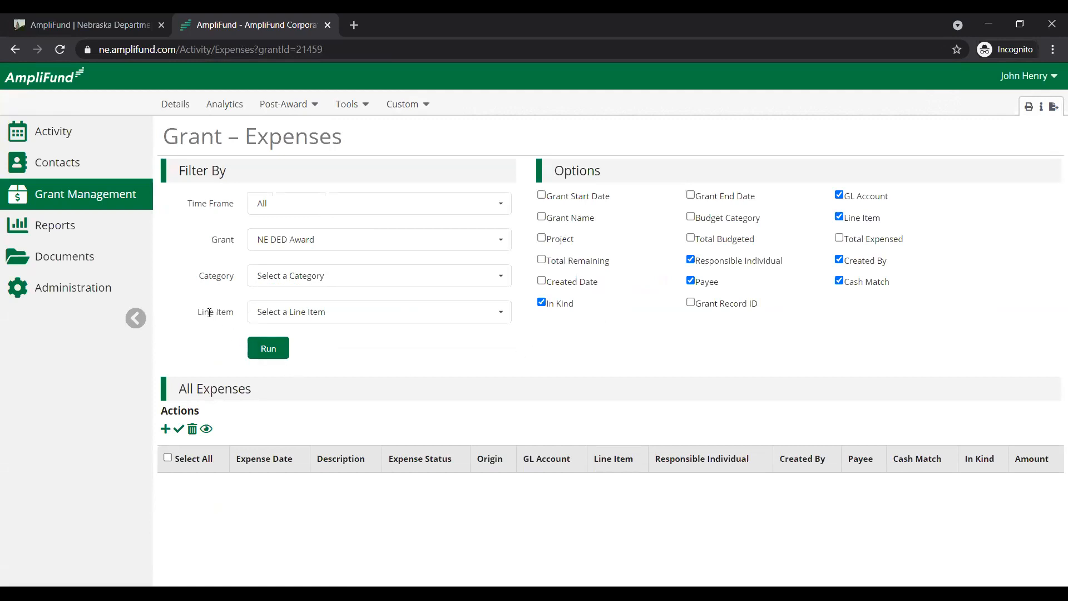
Run the expense list for the NE DED Award with the time frame All and no category or line item
{"action": "left_click_drag", "start_coordinate": [196, 212], "coordinate": [216, 239]}
{"action": "left_click", "coordinate": [214, 239]}
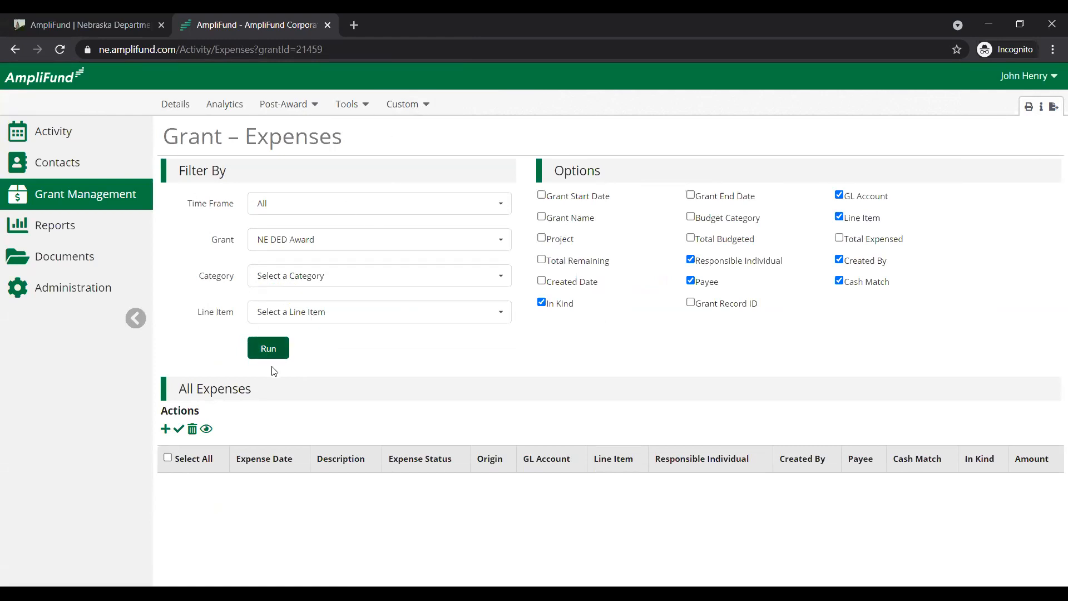
{"action": "left_click", "coordinate": [275, 346]}
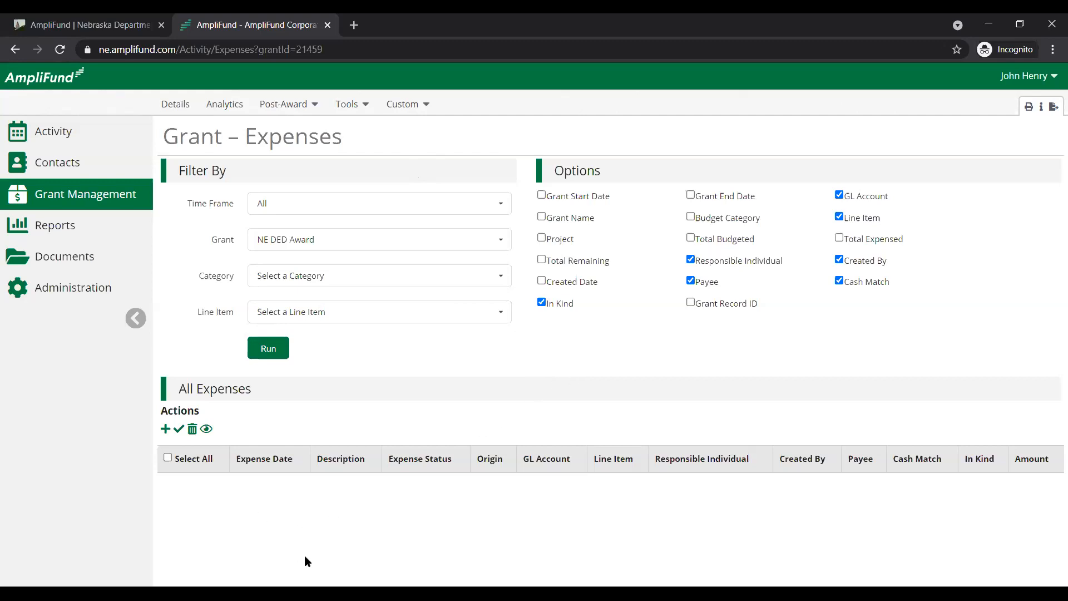
Start a new expense for the NE DED Award in the Equipment & Supplies category
{"action": "left_click", "coordinate": [165, 429]}
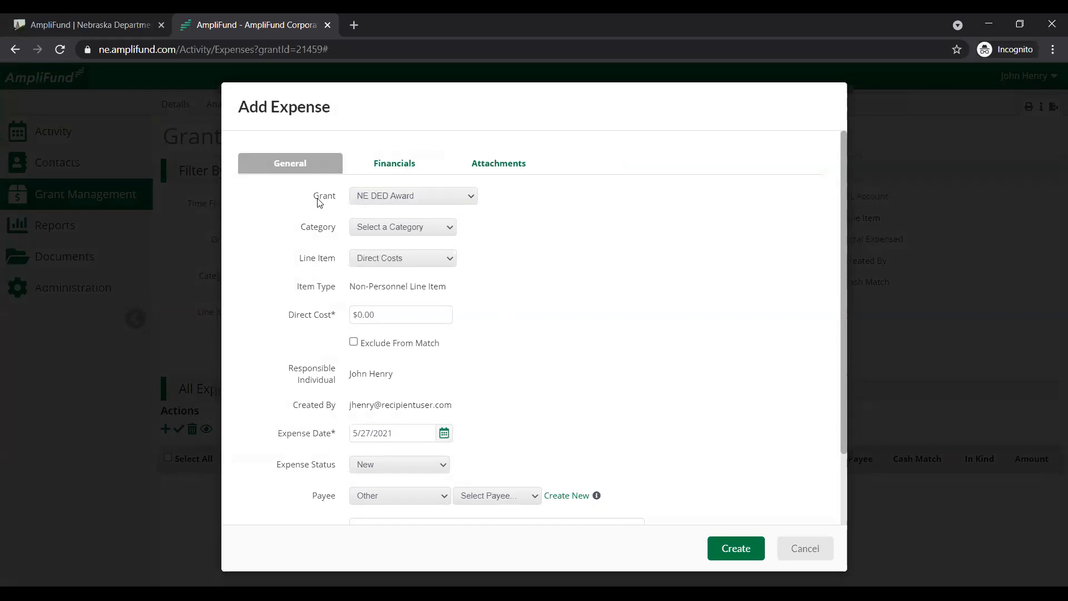
{"action": "left_click_drag", "start_coordinate": [312, 198], "coordinate": [334, 197]}
{"action": "left_click", "coordinate": [421, 226]}
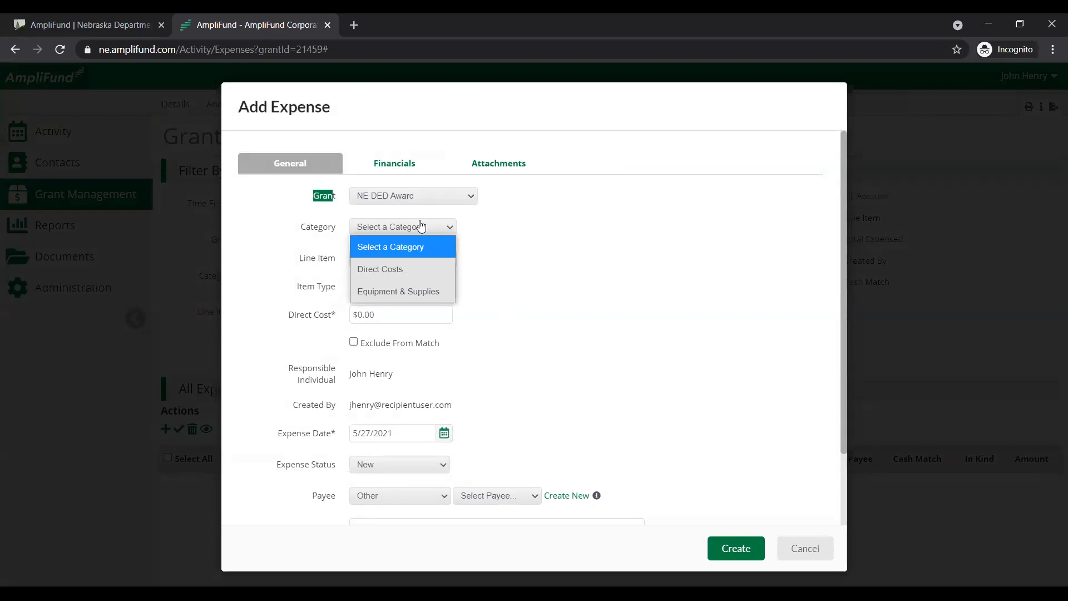
{"action": "left_click", "coordinate": [412, 295]}
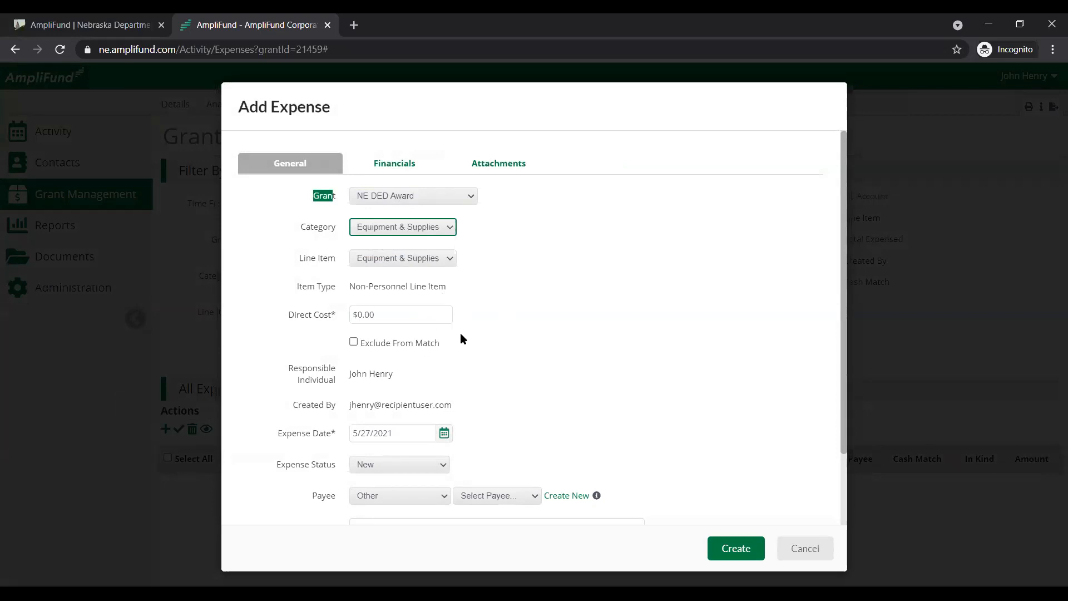
Set the expense's direct cost to $1,000.00 and exclude it from match
{"action": "left_click", "coordinate": [441, 310]}
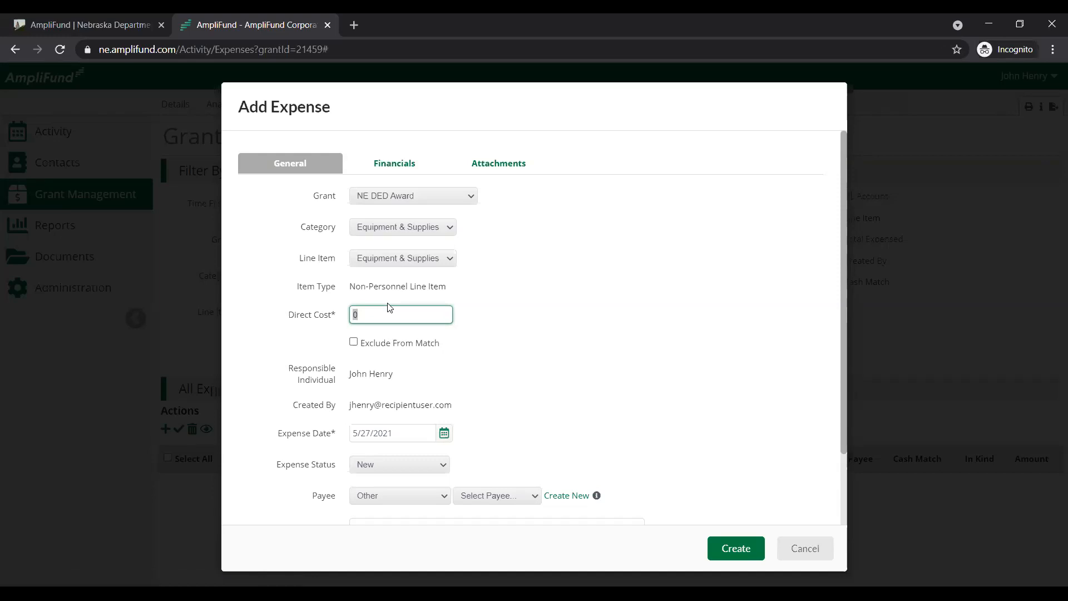
{"action": "left_click", "coordinate": [360, 315]}
{"action": "key", "text": "BackSpace"}
{"action": "type", "text": "1000"}
{"action": "left_click", "coordinate": [522, 299]}
{"action": "left_click", "coordinate": [354, 342]}
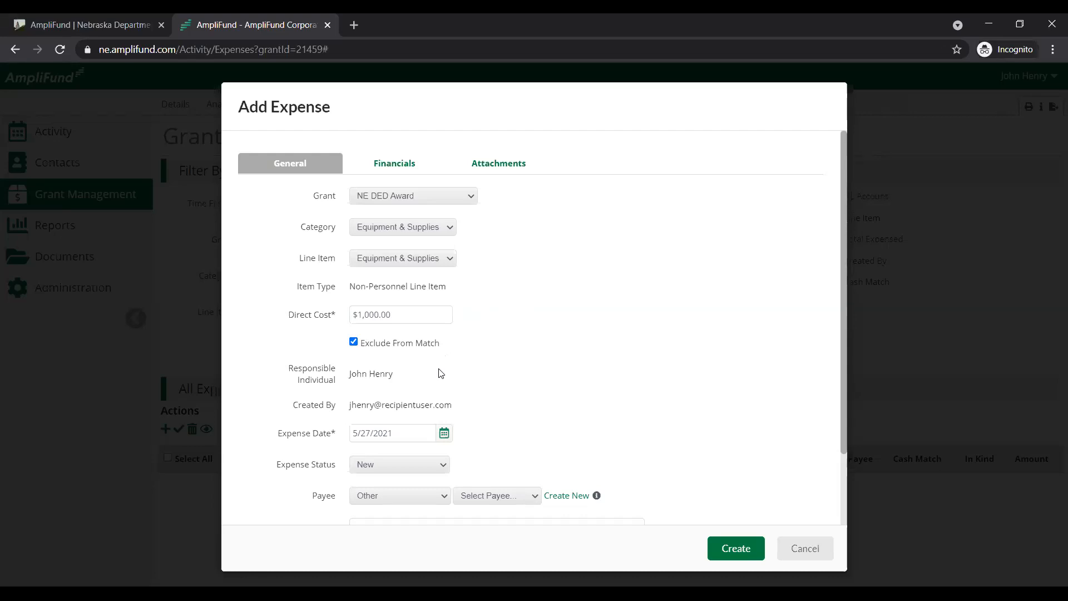
Set the expense date to 4/15/2021
{"action": "scroll", "coordinate": [457, 319], "scroll_direction": "down", "scroll_amount": 2}
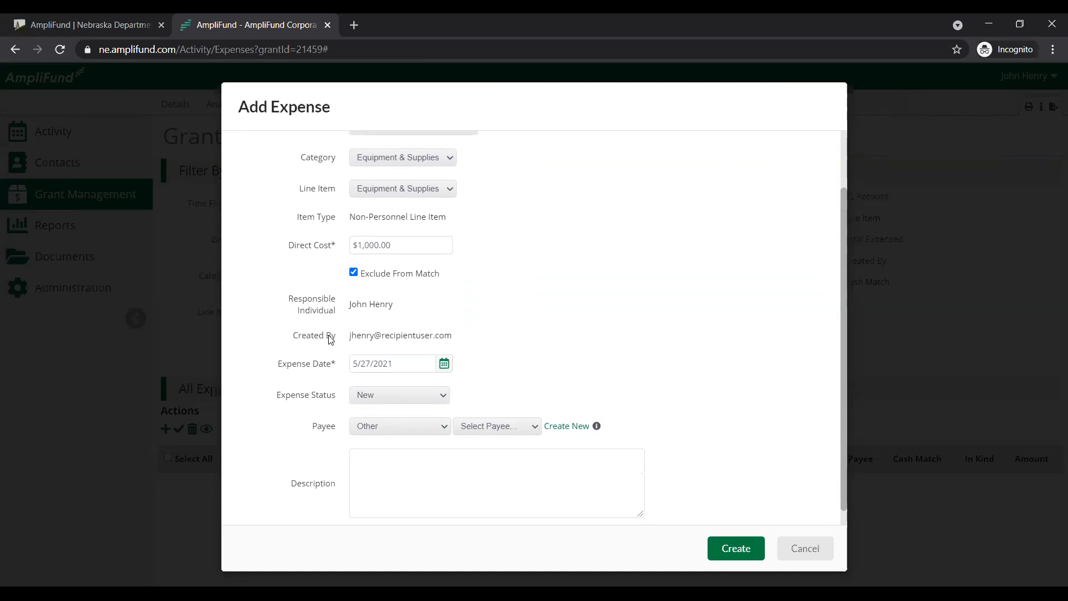
{"action": "left_click", "coordinate": [415, 363]}
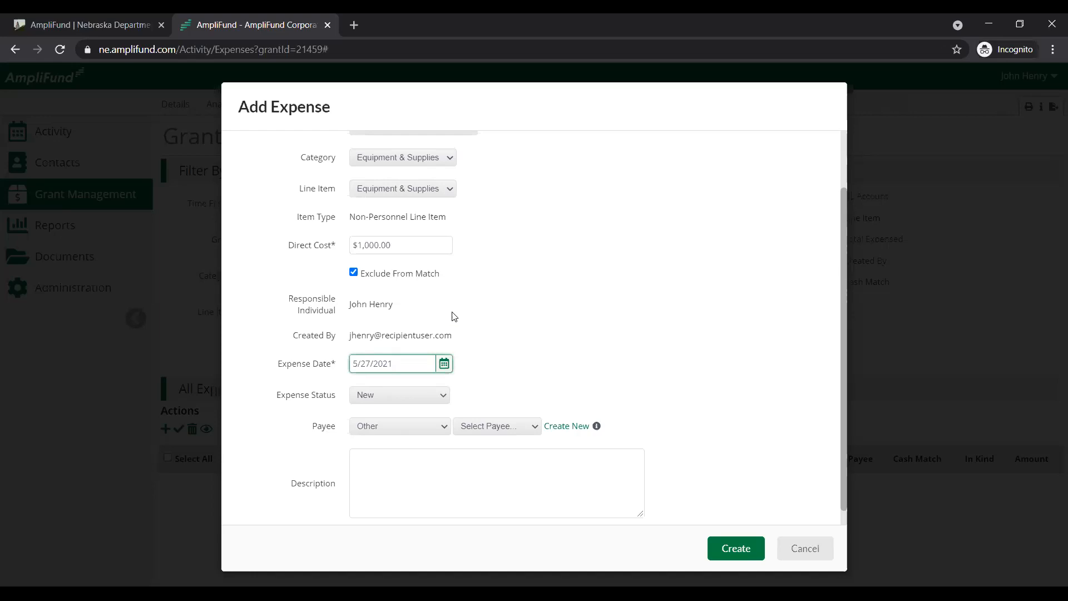
{"action": "double_click", "coordinate": [400, 360]}
{"action": "left_click", "coordinate": [400, 360]}
{"action": "left_click", "coordinate": [495, 356]}
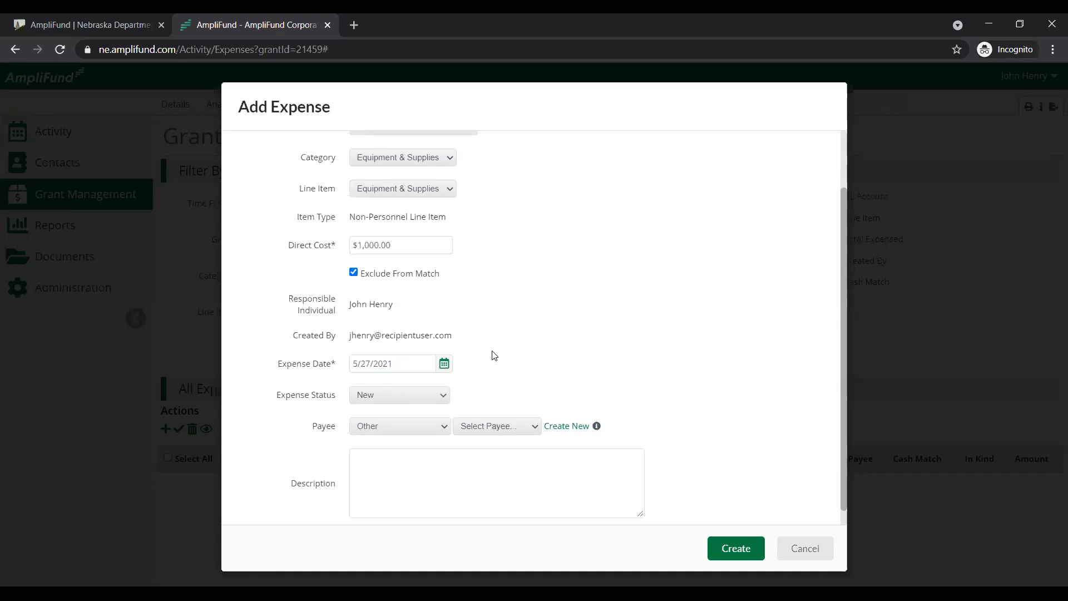
{"action": "left_click", "coordinate": [413, 365]}
{"action": "left_click_drag", "start_coordinate": [413, 365], "coordinate": [350, 371]}
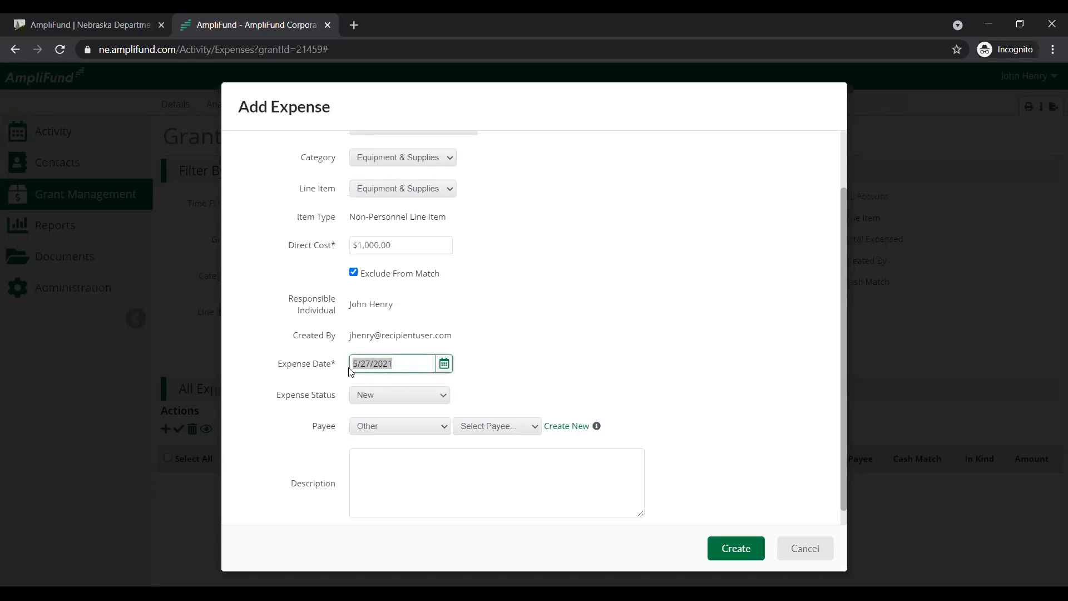
{"action": "left_click", "coordinate": [520, 329]}
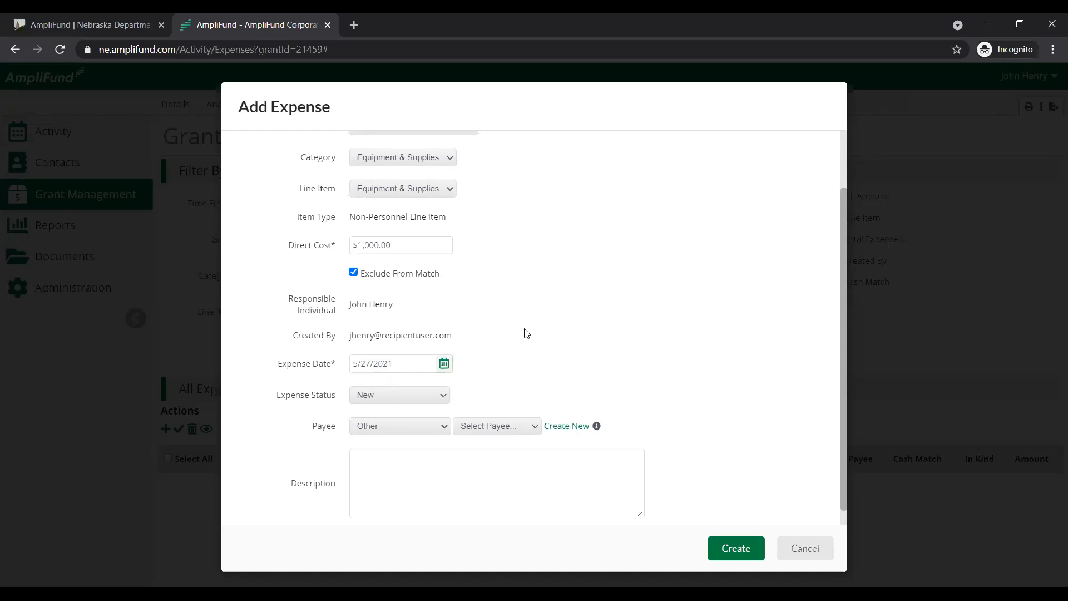
{"action": "left_click", "coordinate": [368, 364]}
{"action": "left_click_drag", "start_coordinate": [411, 367], "coordinate": [352, 378]}
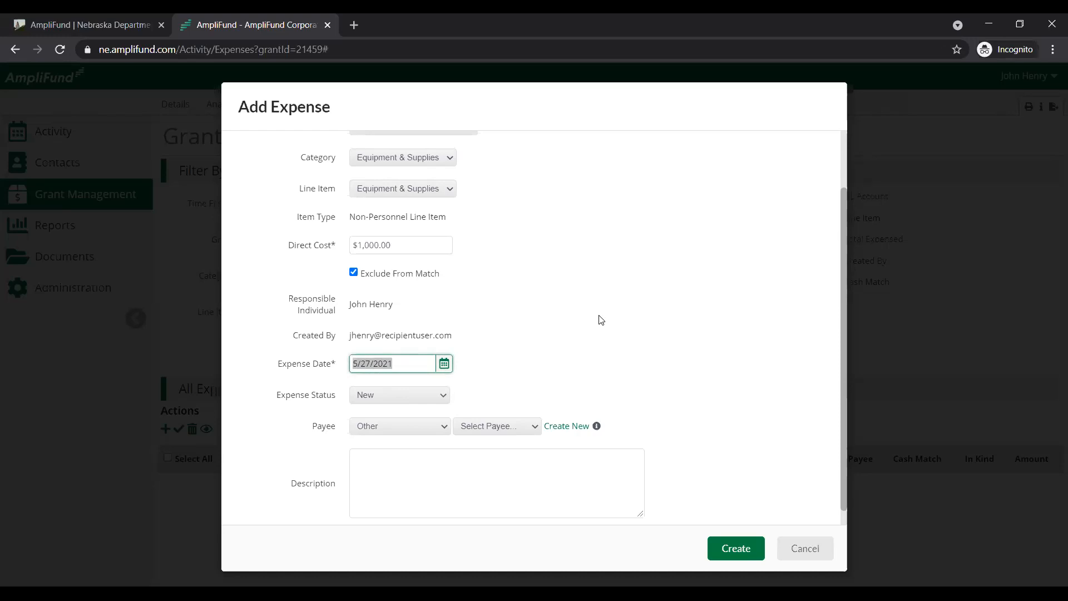
{"action": "type", "text": "04"}
{"action": "left_click", "coordinate": [445, 365]}
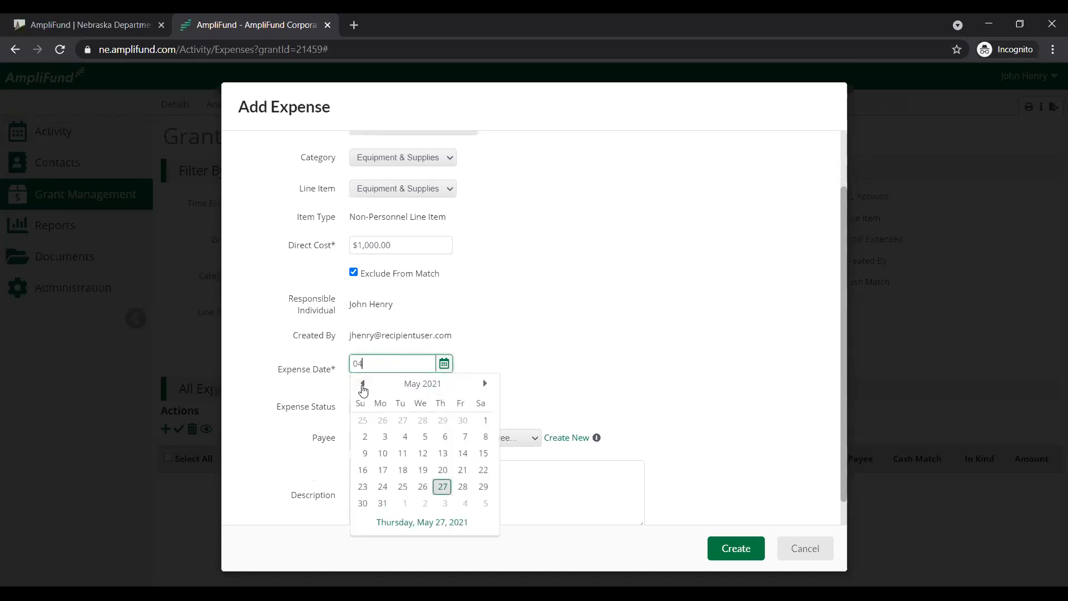
{"action": "left_click", "coordinate": [362, 388]}
{"action": "left_click", "coordinate": [443, 453]}
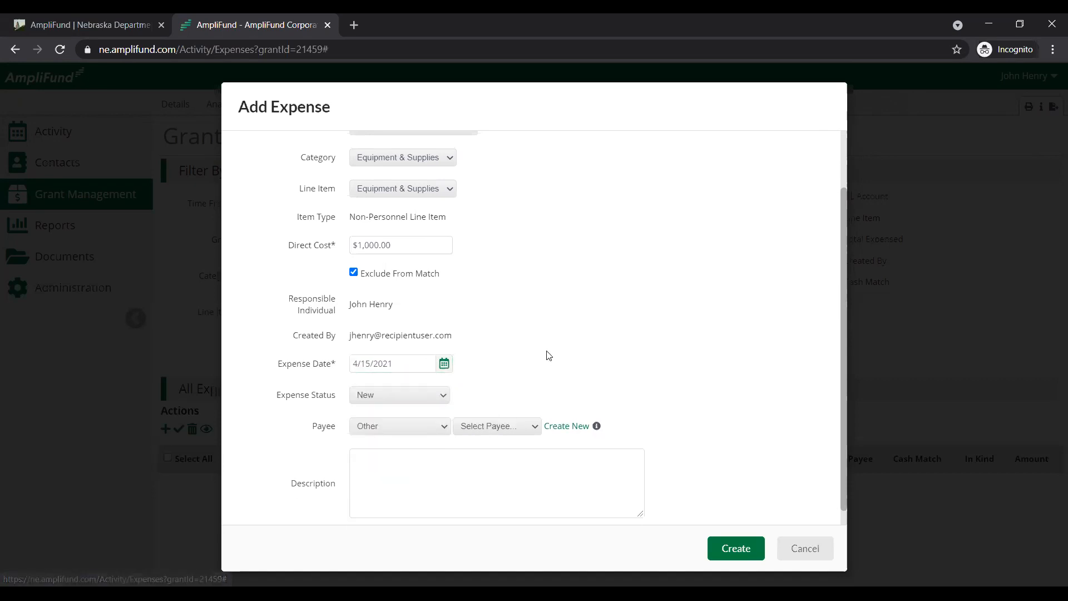
{"action": "left_click", "coordinate": [416, 365]}
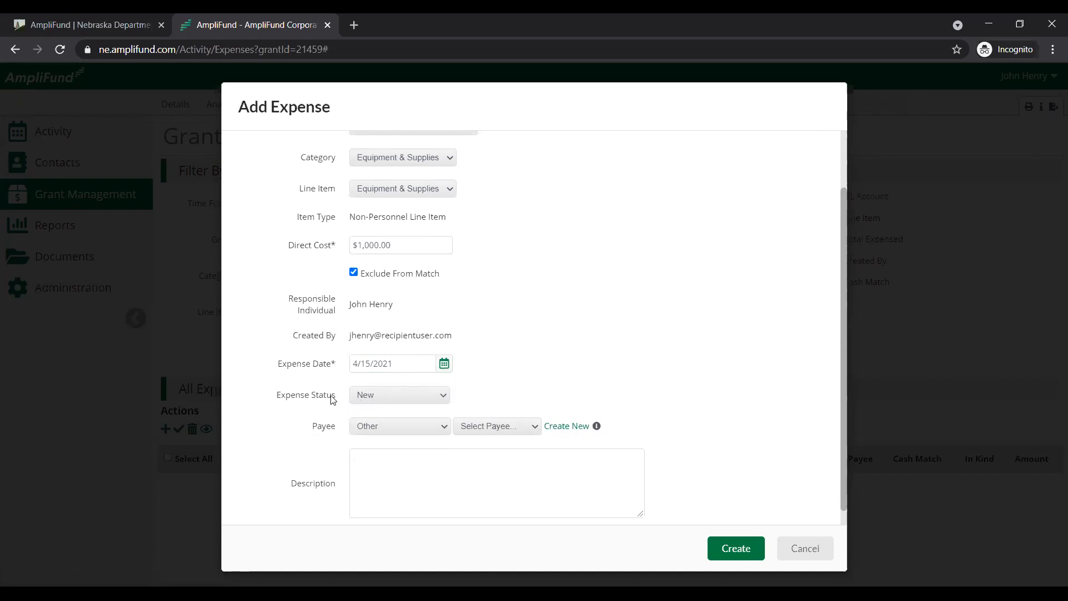
Set the expense status to Reviewed
{"action": "left_click_drag", "start_coordinate": [278, 404], "coordinate": [342, 403]}
{"action": "left_click", "coordinate": [443, 400]}
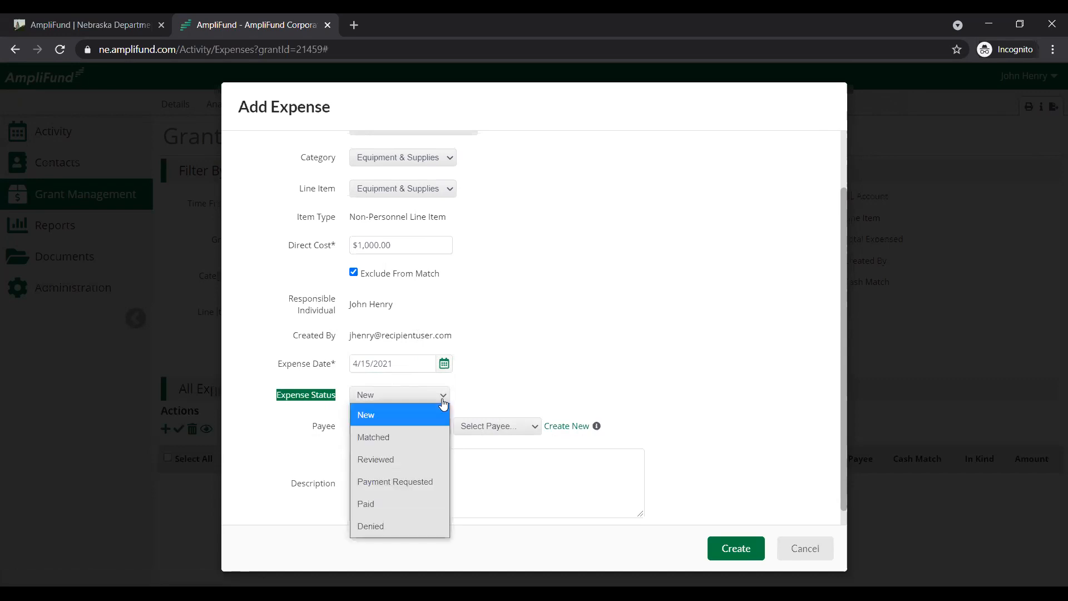
{"action": "left_click", "coordinate": [399, 462]}
{"action": "left_click", "coordinate": [556, 280]}
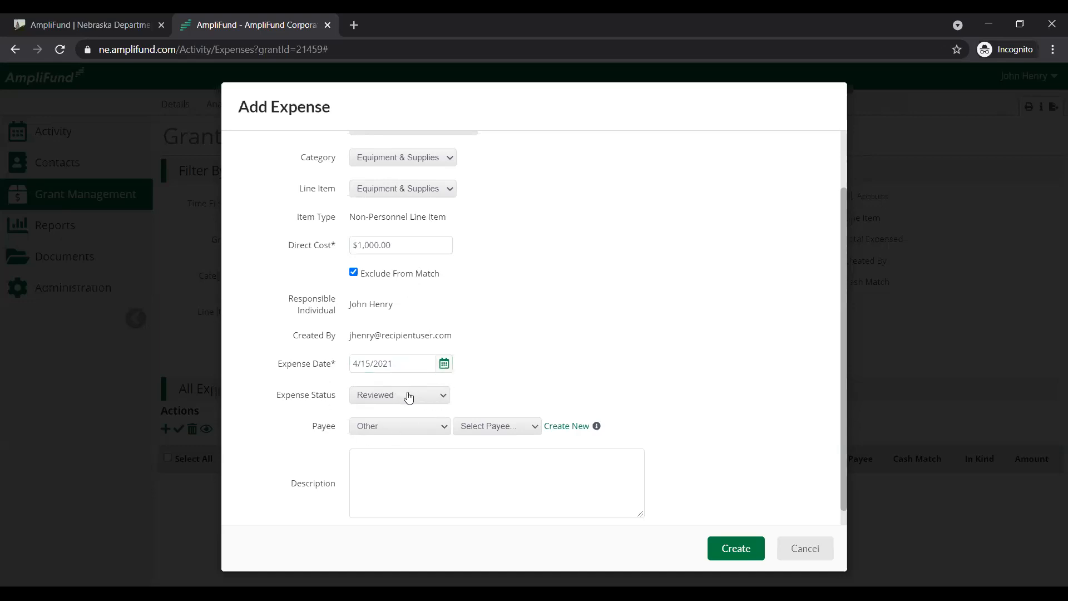
Switch the payee to new-payee entry under the type Other and activate the empty description
{"action": "left_click", "coordinate": [566, 427]}
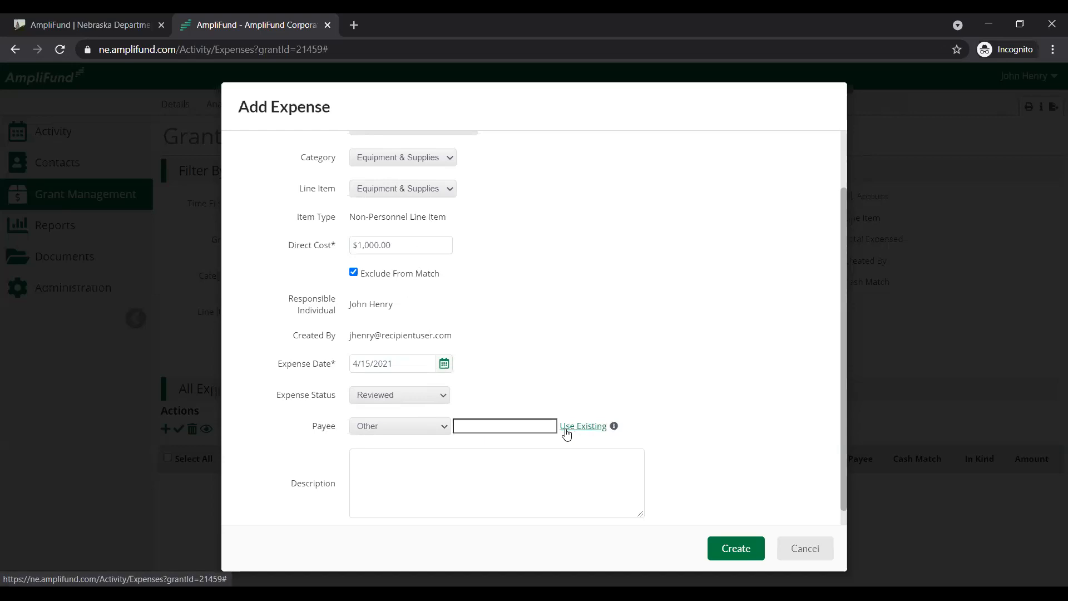
{"action": "left_click", "coordinate": [525, 428]}
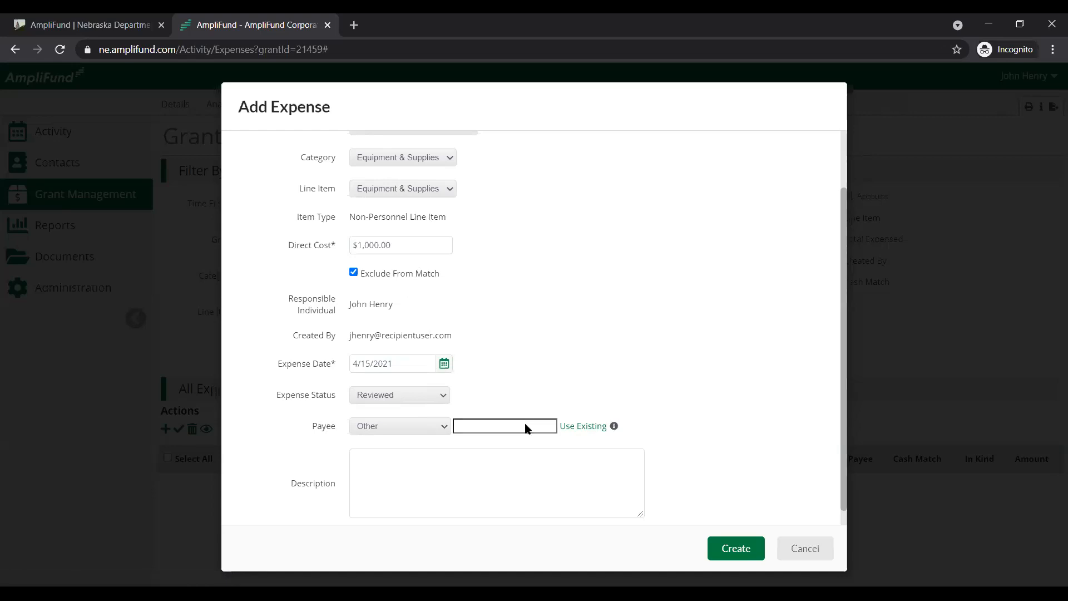
{"action": "left_click", "coordinate": [500, 451]}
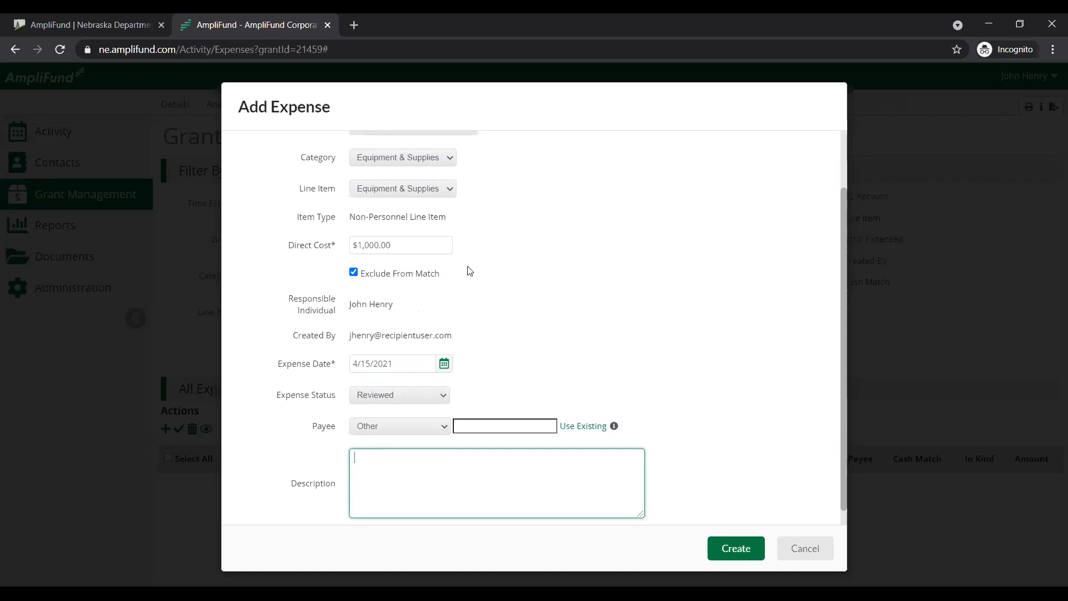
Check the expense's grant-funded amount in the financial details against its general information
{"action": "scroll", "coordinate": [470, 271], "scroll_direction": "up", "scroll_amount": 2}
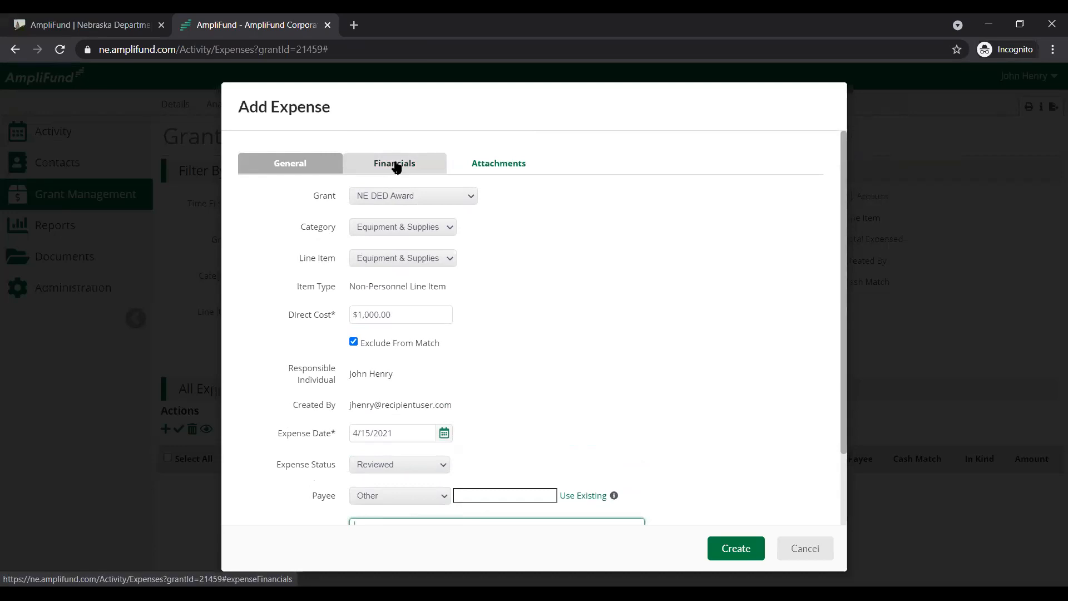
{"action": "left_click", "coordinate": [400, 165]}
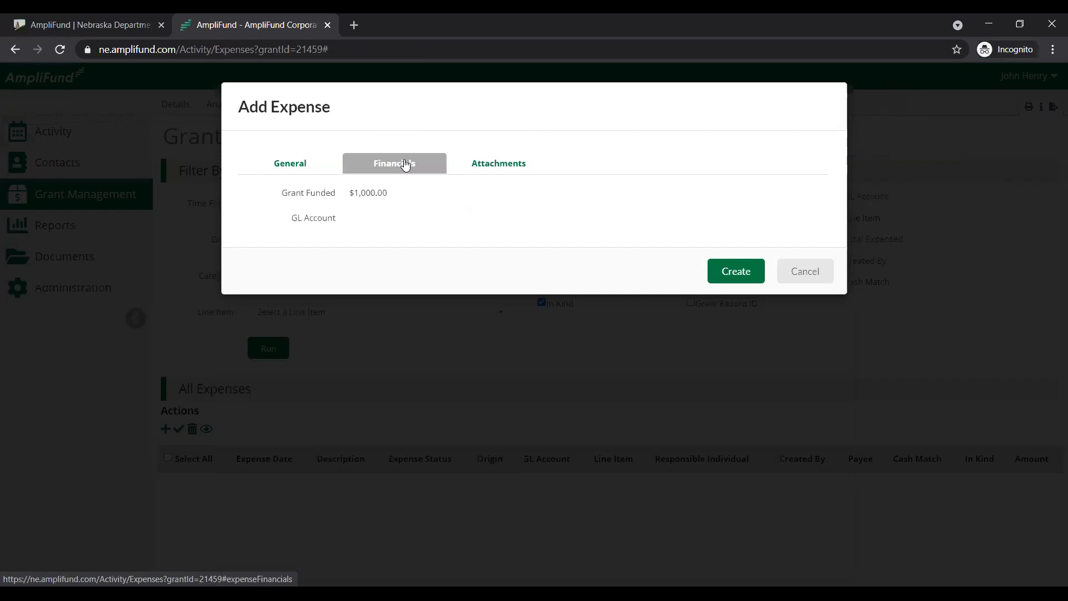
{"action": "left_click_drag", "start_coordinate": [285, 193], "coordinate": [405, 194]}
{"action": "left_click", "coordinate": [405, 195]}
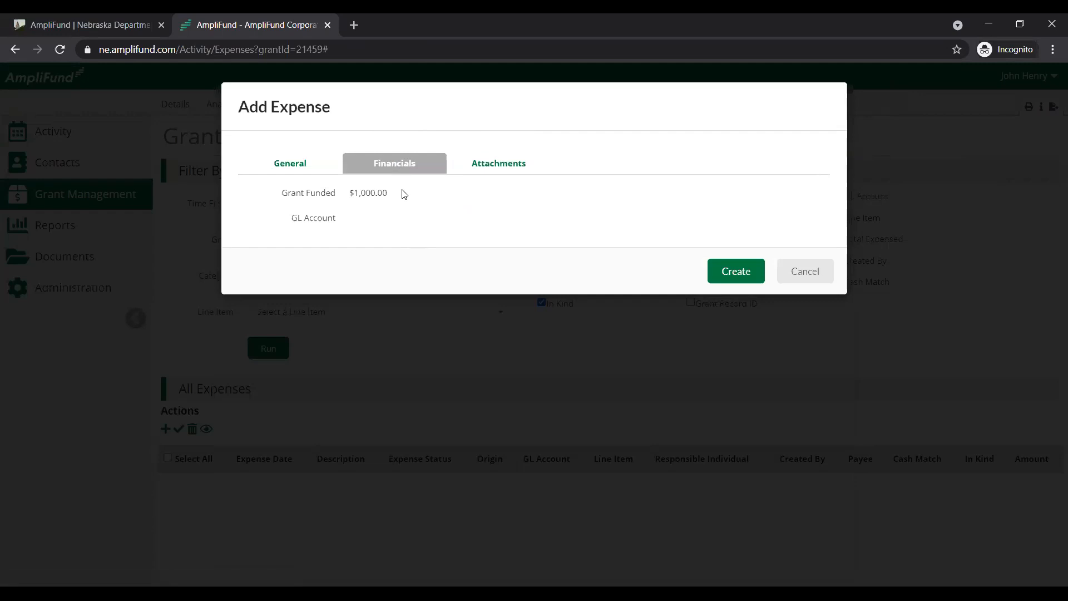
{"action": "left_click", "coordinate": [317, 162]}
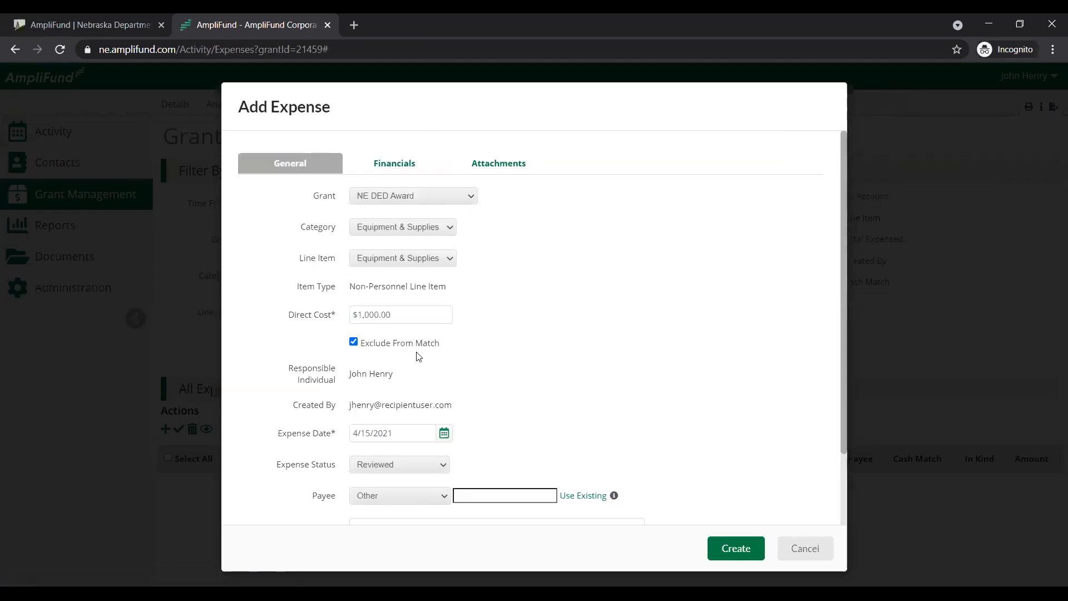
{"action": "left_click", "coordinate": [407, 165]}
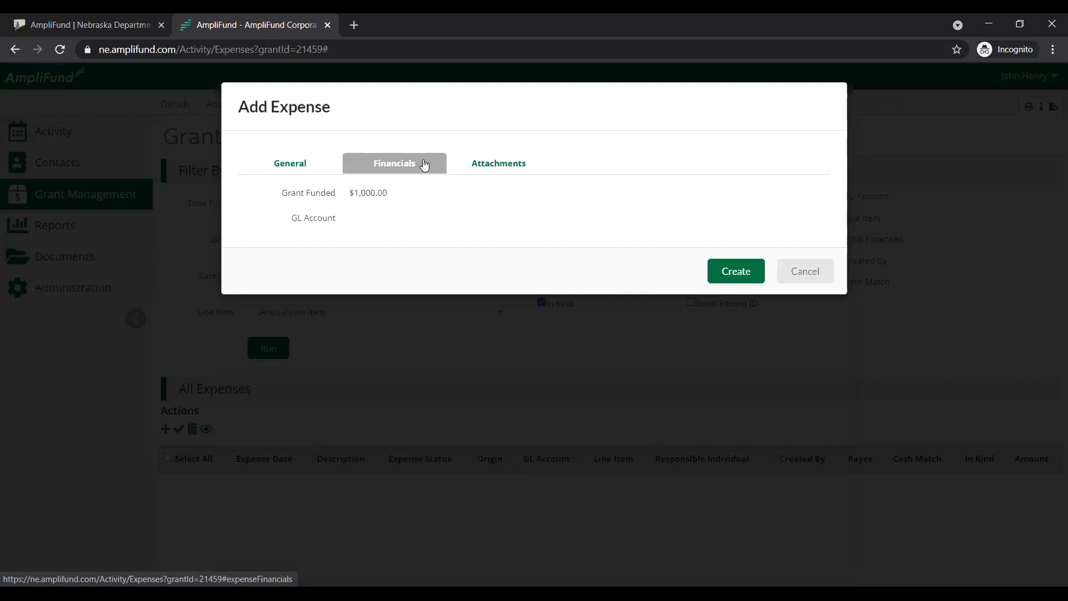
Attach Supporting Documentation.docx to the expense and recheck the general information and attachment
{"action": "left_click", "coordinate": [510, 175]}
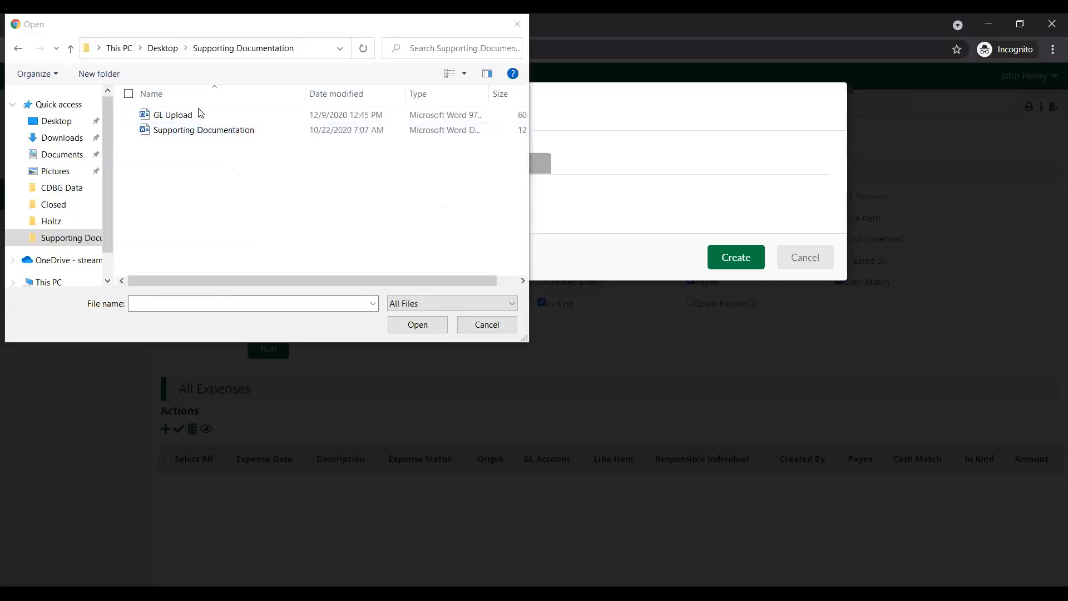
{"action": "left_click", "coordinate": [201, 132]}
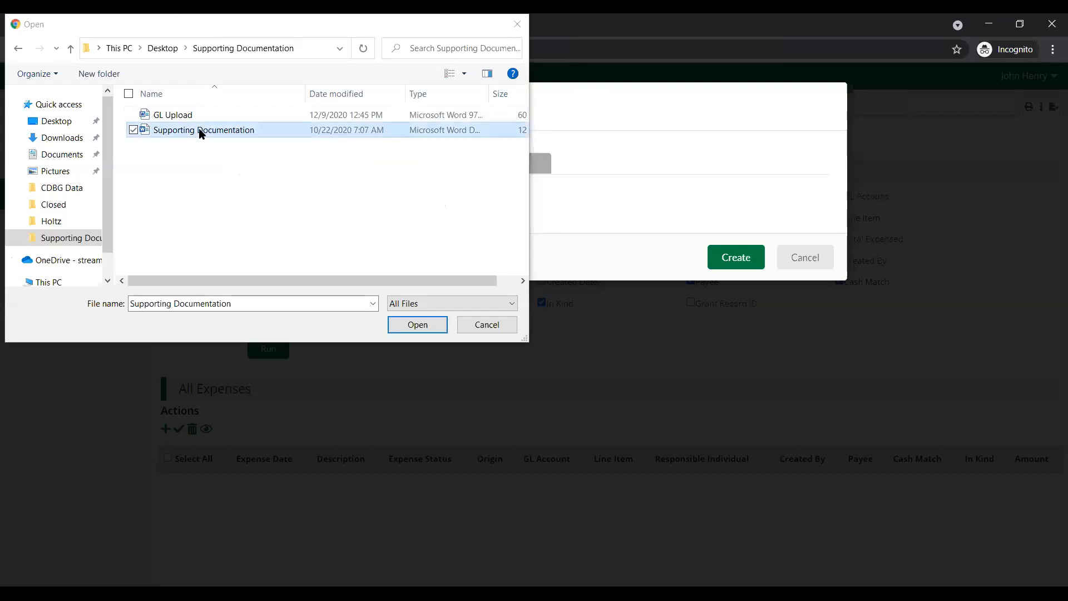
{"action": "double_click", "coordinate": [200, 131]}
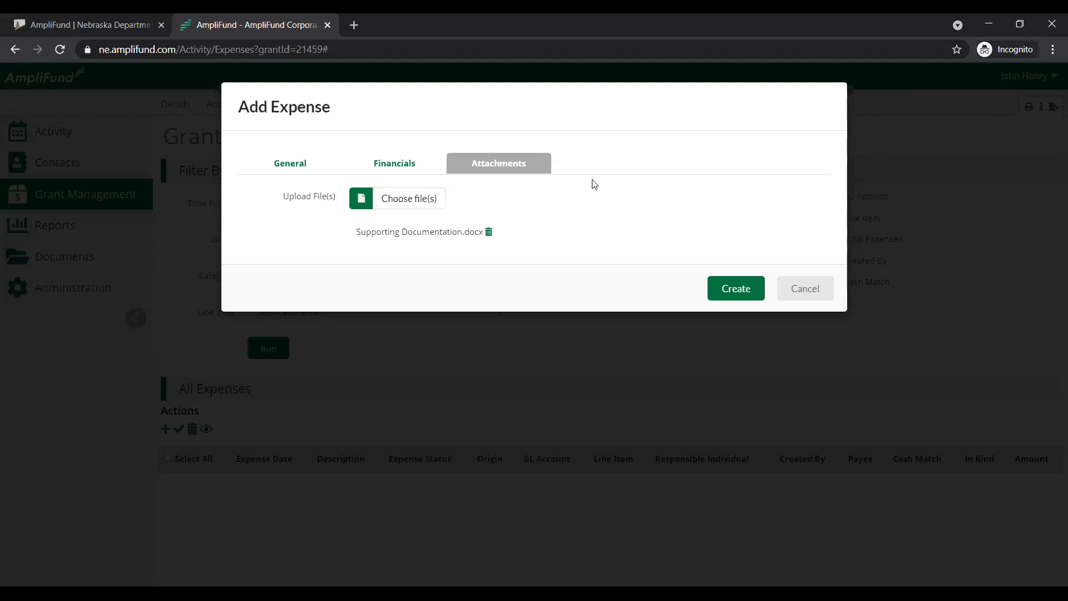
{"action": "left_click", "coordinate": [302, 163]}
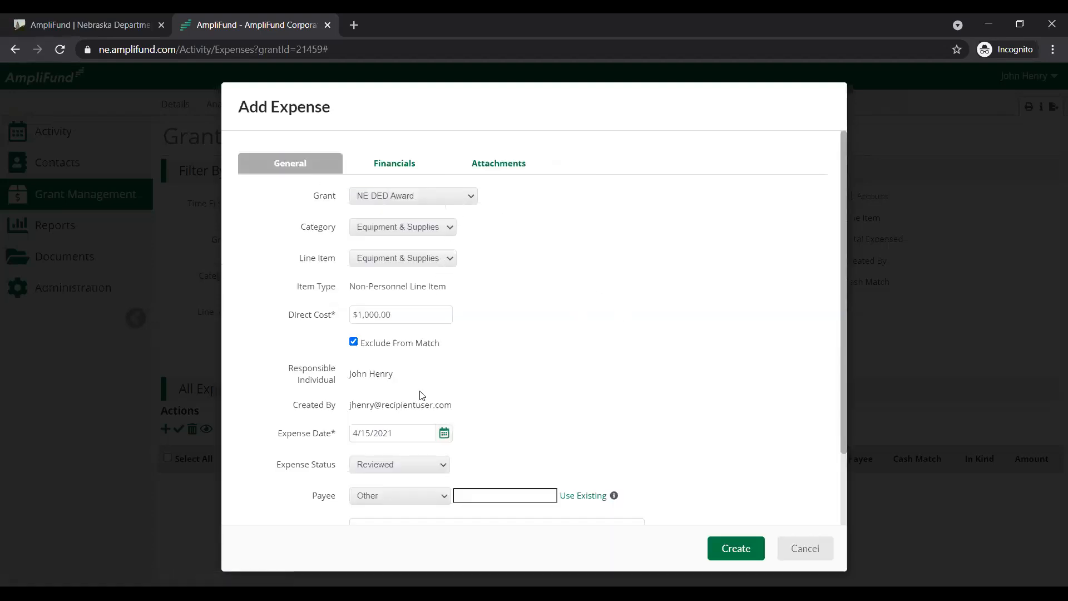
{"action": "left_click", "coordinate": [498, 169]}
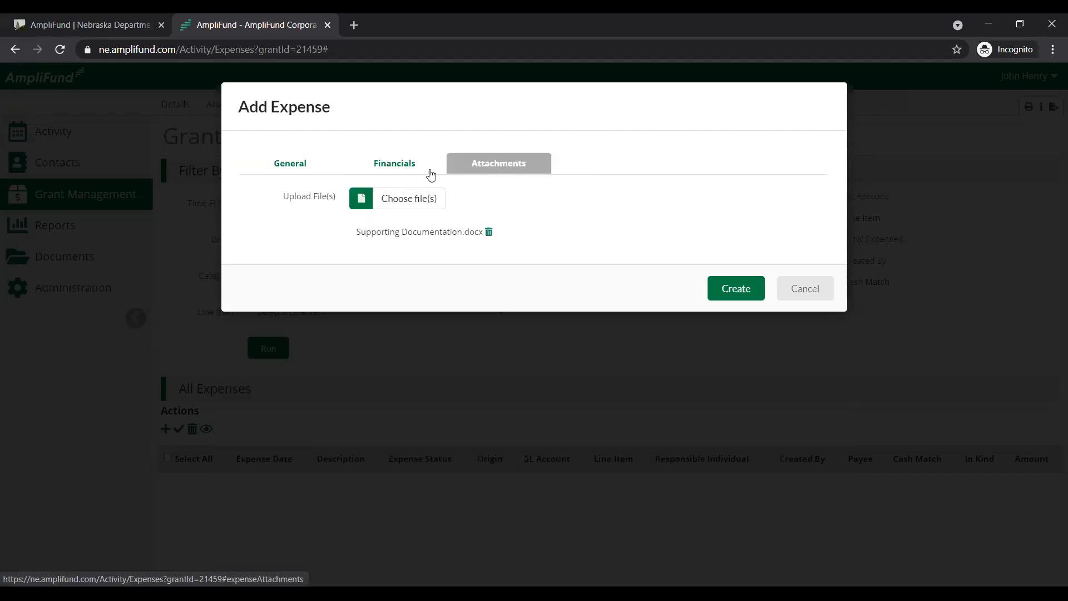
Recheck the Equipment & Supplies expense's general information and create the expense
{"action": "left_click", "coordinate": [294, 167]}
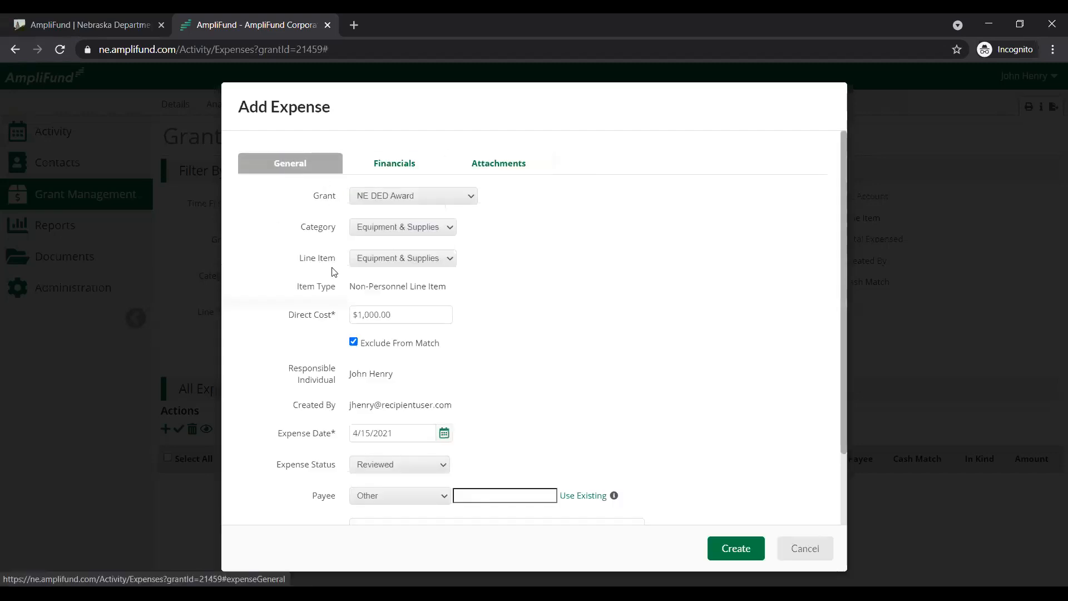
{"action": "scroll", "coordinate": [525, 393], "scroll_direction": "down", "scroll_amount": 2}
{"action": "left_click", "coordinate": [746, 552]}
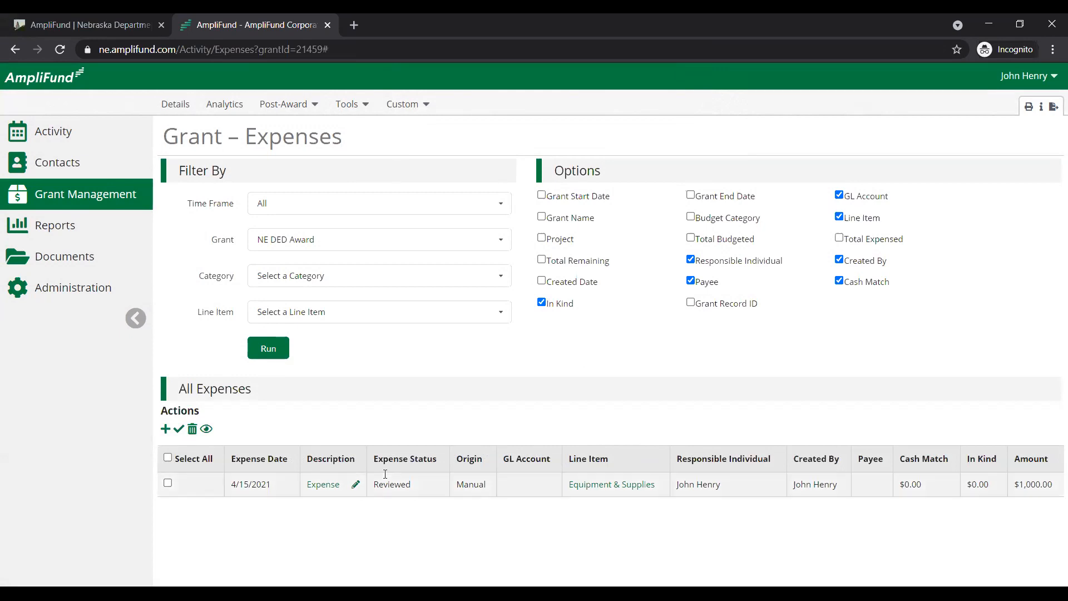
Start another NE DED Award expense in the Direct Costs category with a direct cost of $5,000
{"action": "left_click_drag", "start_coordinate": [160, 414], "coordinate": [214, 415]}
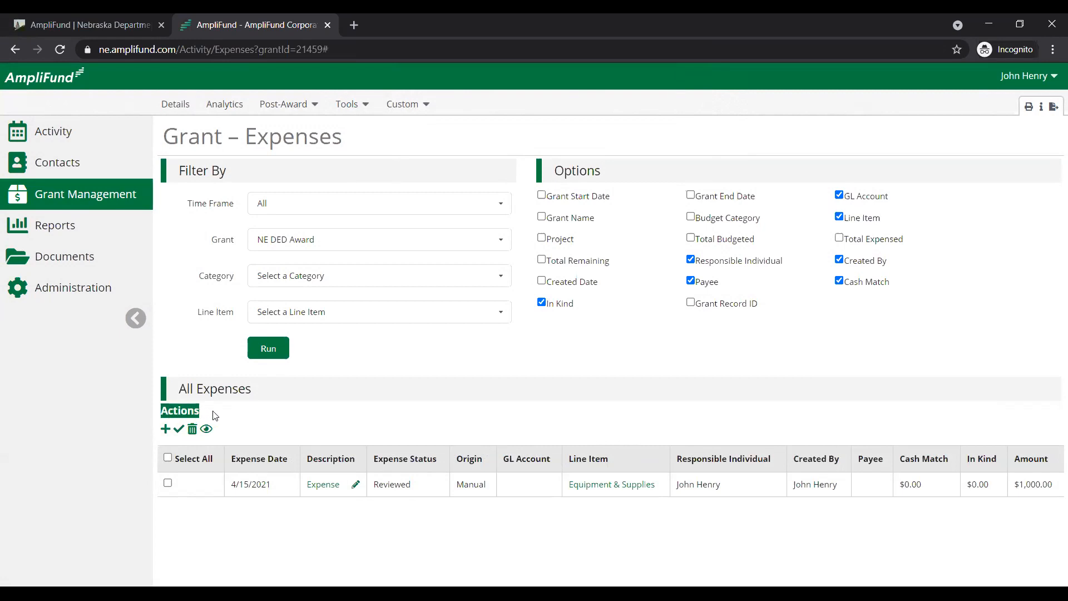
{"action": "left_click", "coordinate": [165, 430]}
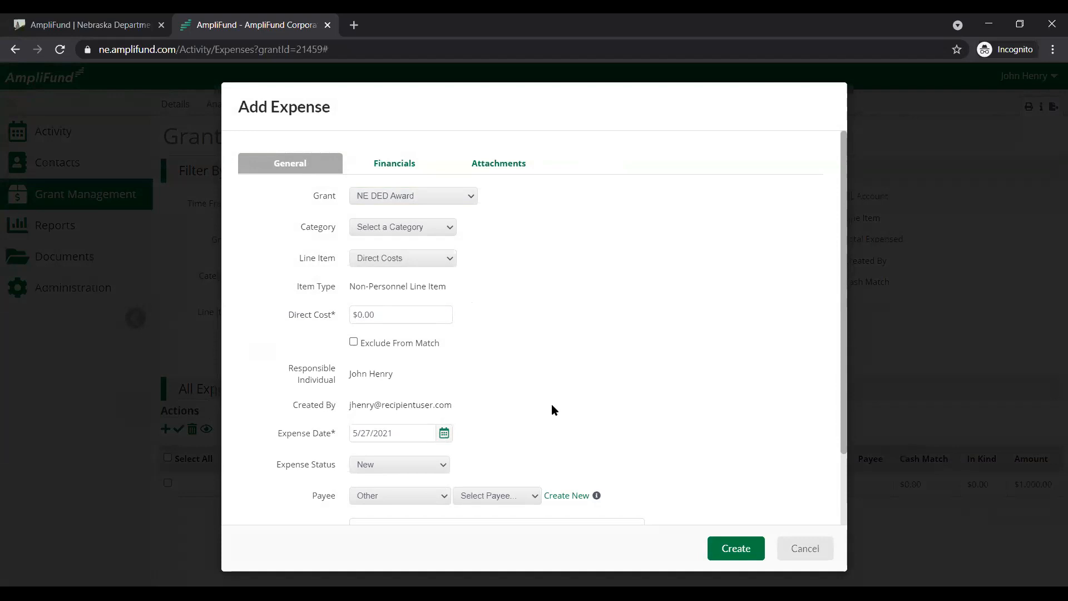
{"action": "left_click", "coordinate": [381, 231]}
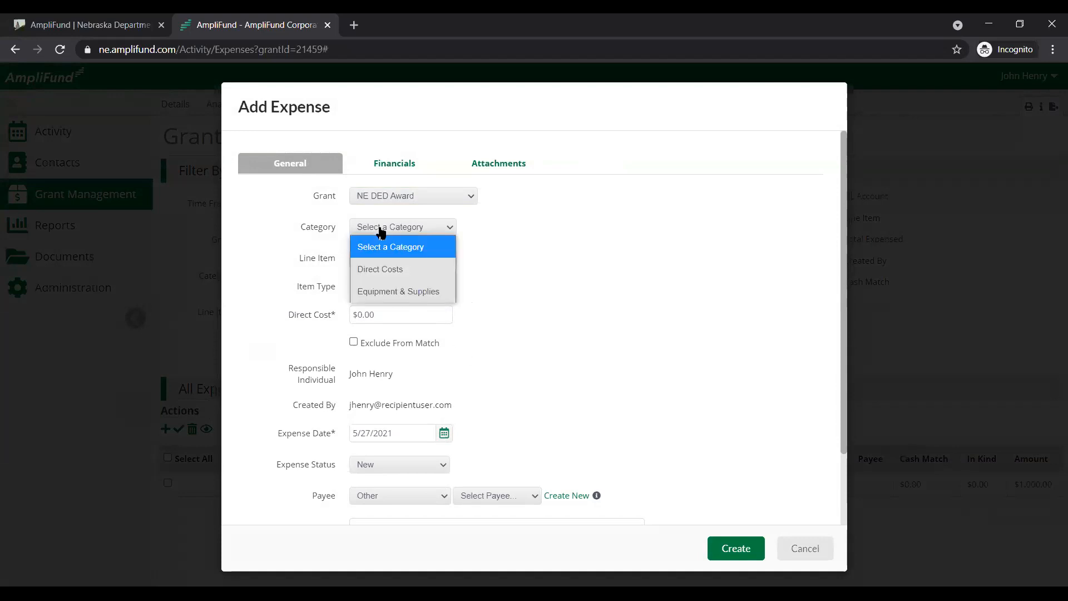
{"action": "left_click", "coordinate": [397, 270]}
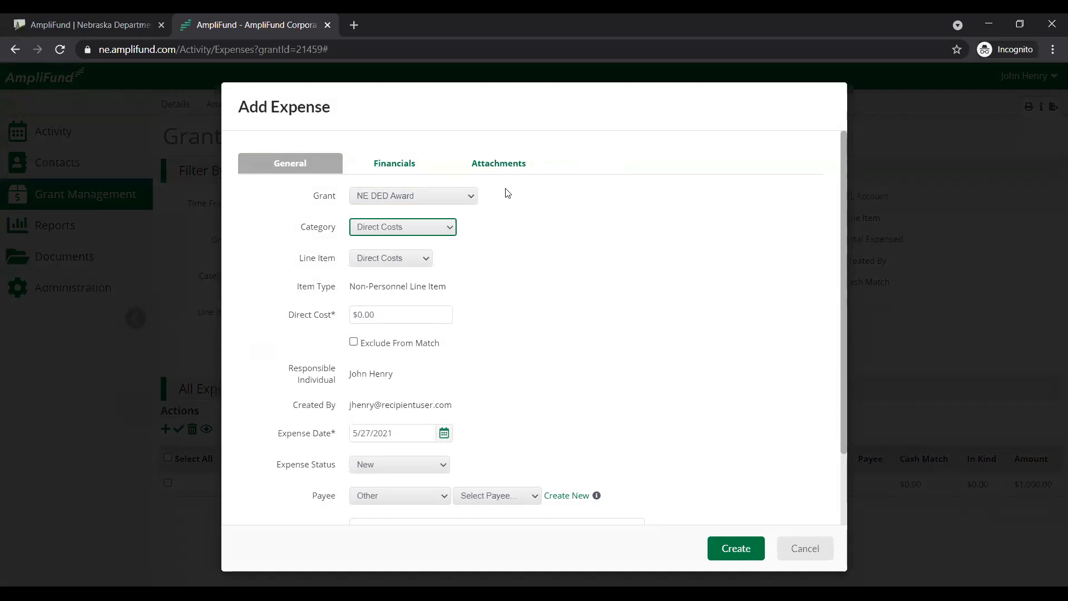
{"action": "left_click", "coordinate": [448, 319]}
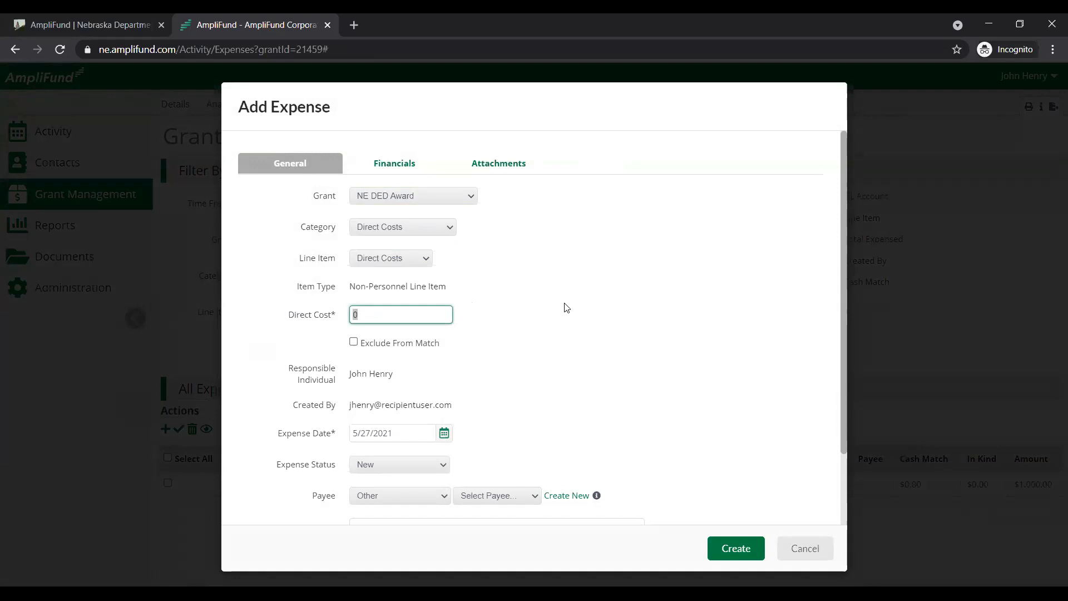
{"action": "type", "text": "5,"}
{"action": "type", "text": "000"}
{"action": "left_click", "coordinate": [566, 308]}
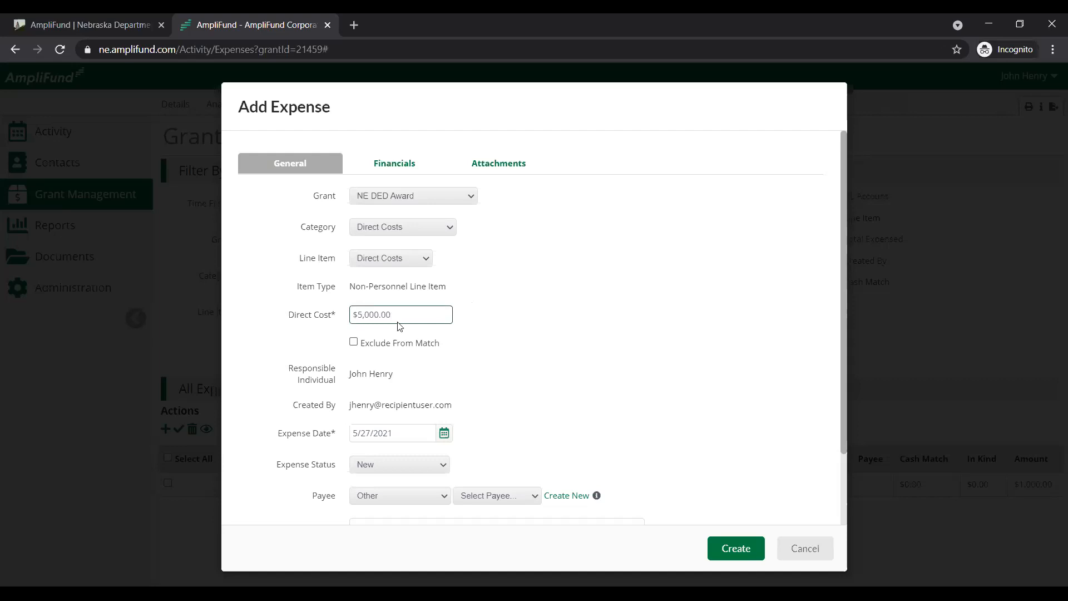
{"action": "left_click_drag", "start_coordinate": [501, 351], "coordinate": [343, 349]}
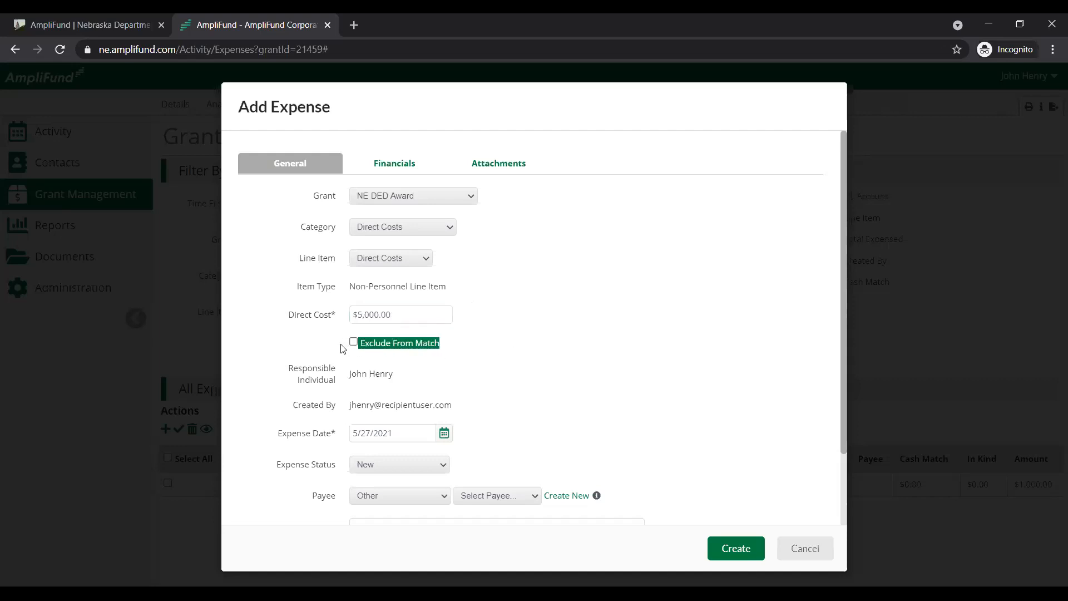
{"action": "left_click", "coordinate": [511, 367]}
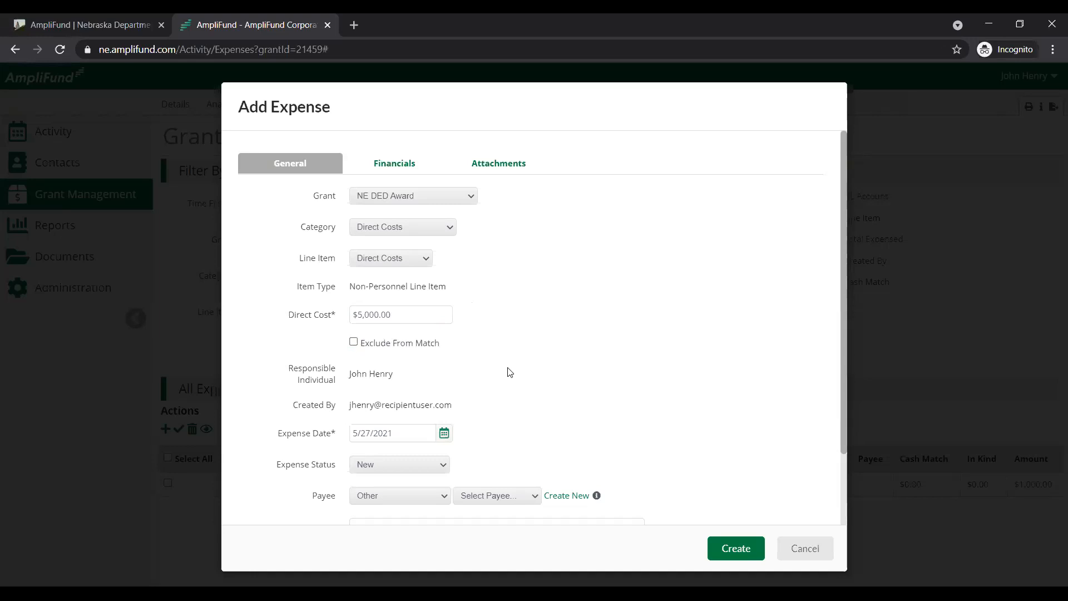
Set the Direct Costs expense's date to 4/15/2021
{"action": "scroll", "coordinate": [498, 369], "scroll_direction": "down", "scroll_amount": 2}
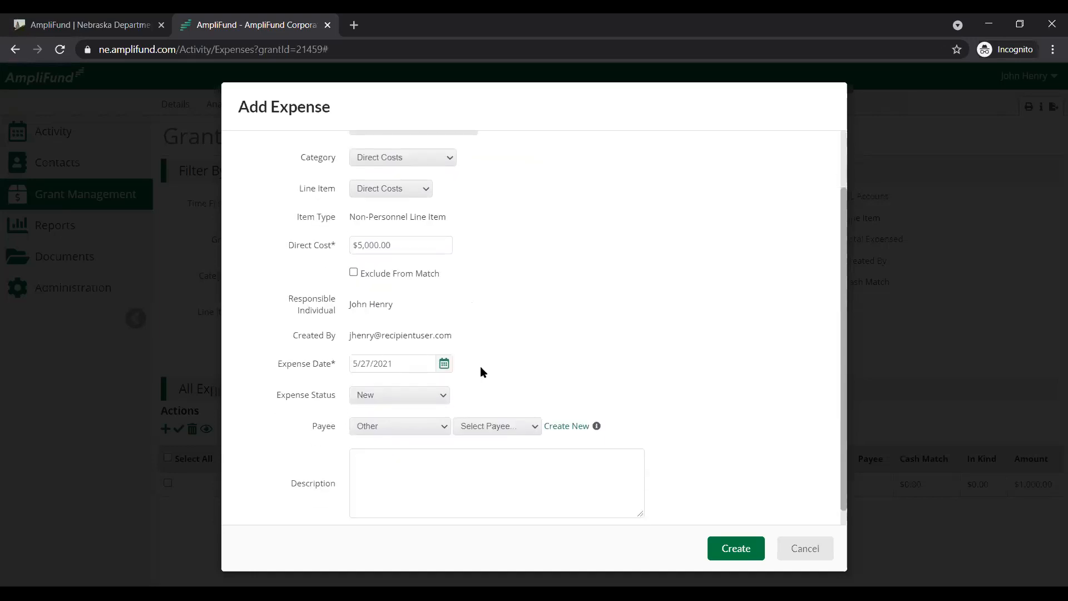
{"action": "left_click", "coordinate": [444, 365]}
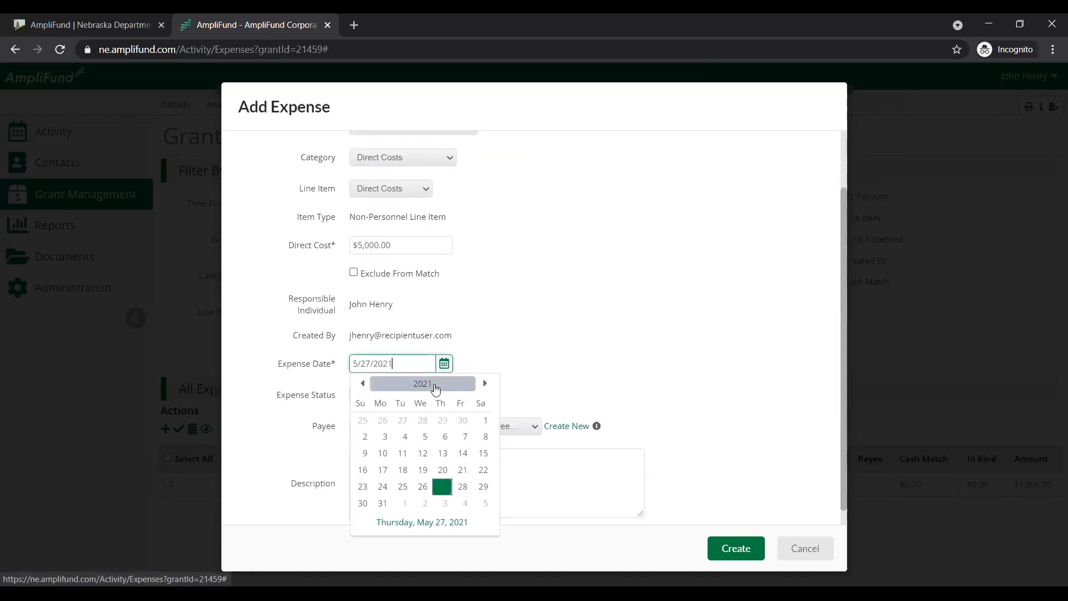
{"action": "left_click", "coordinate": [429, 384]}
{"action": "left_click", "coordinate": [475, 409]}
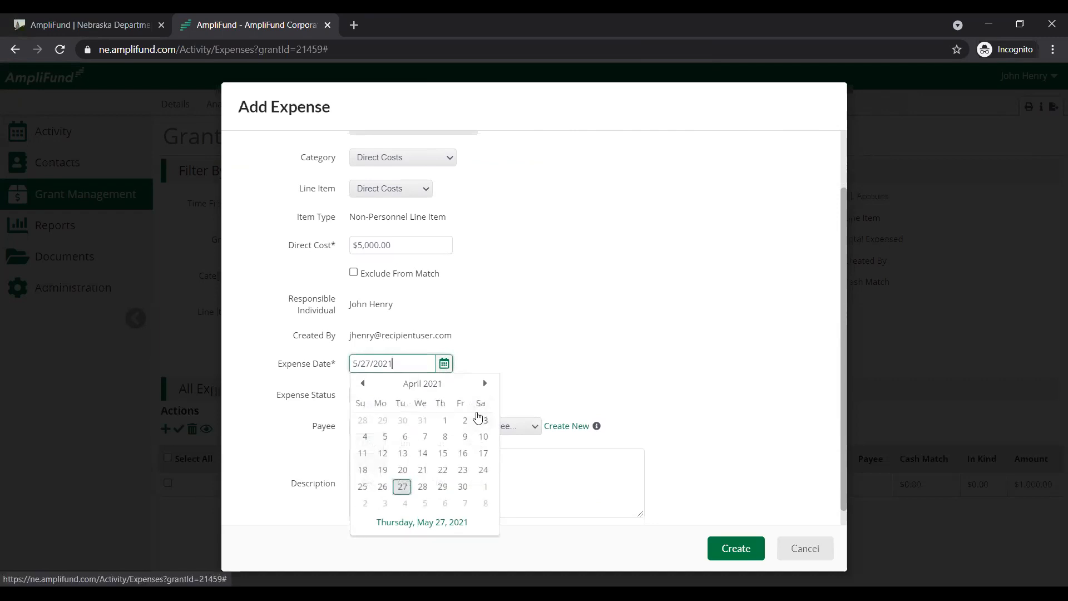
{"action": "left_click", "coordinate": [443, 453]}
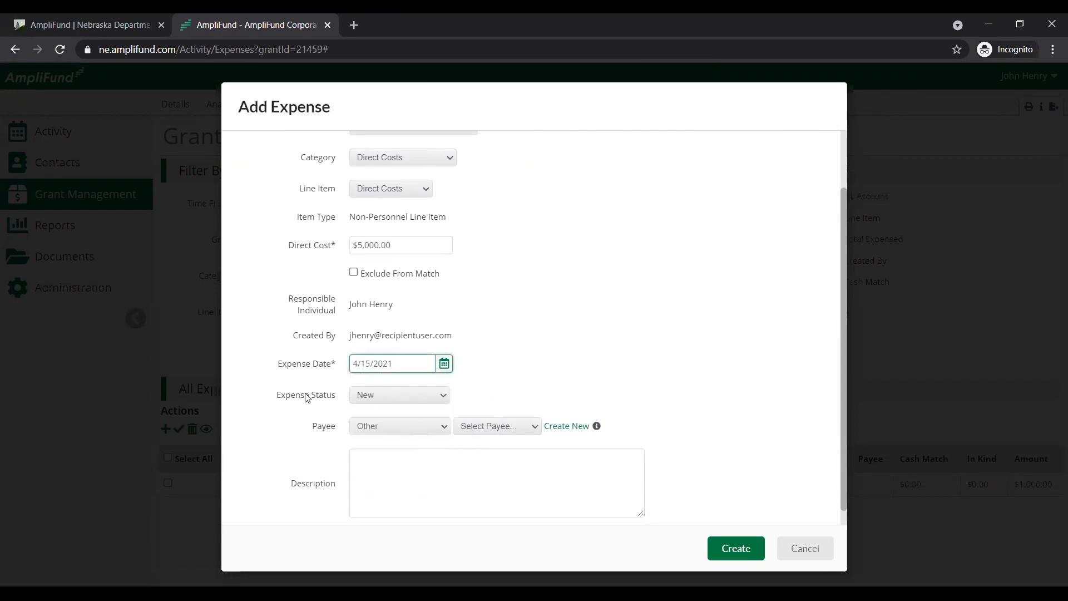
Set the Direct Costs expense's status to Reviewed
{"action": "left_click_drag", "start_coordinate": [274, 400], "coordinate": [363, 393]}
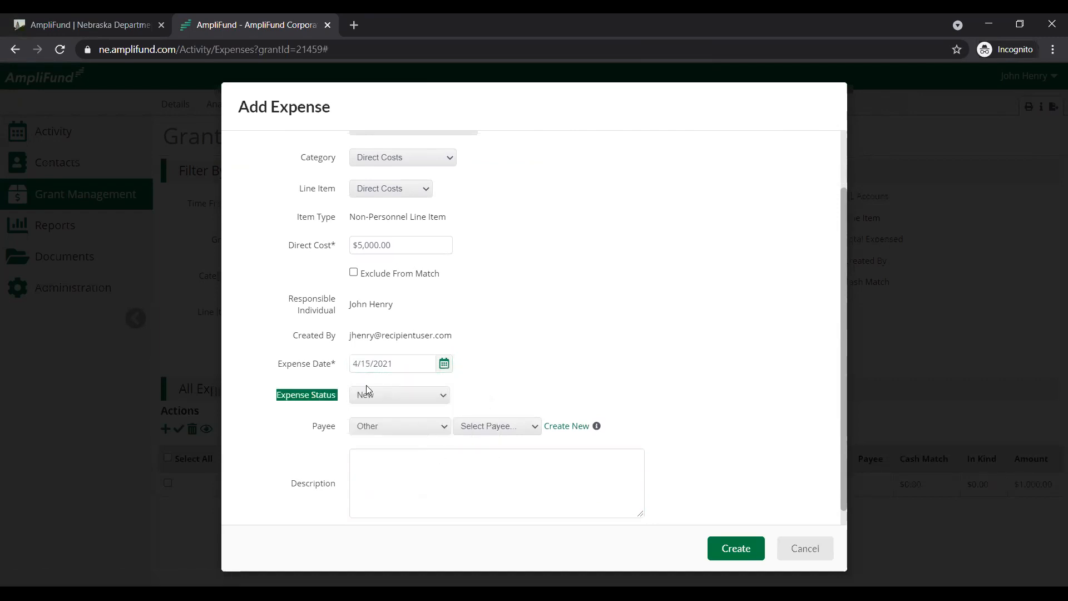
{"action": "left_click", "coordinate": [410, 394]}
{"action": "left_click", "coordinate": [418, 460]}
{"action": "left_click", "coordinate": [552, 337]}
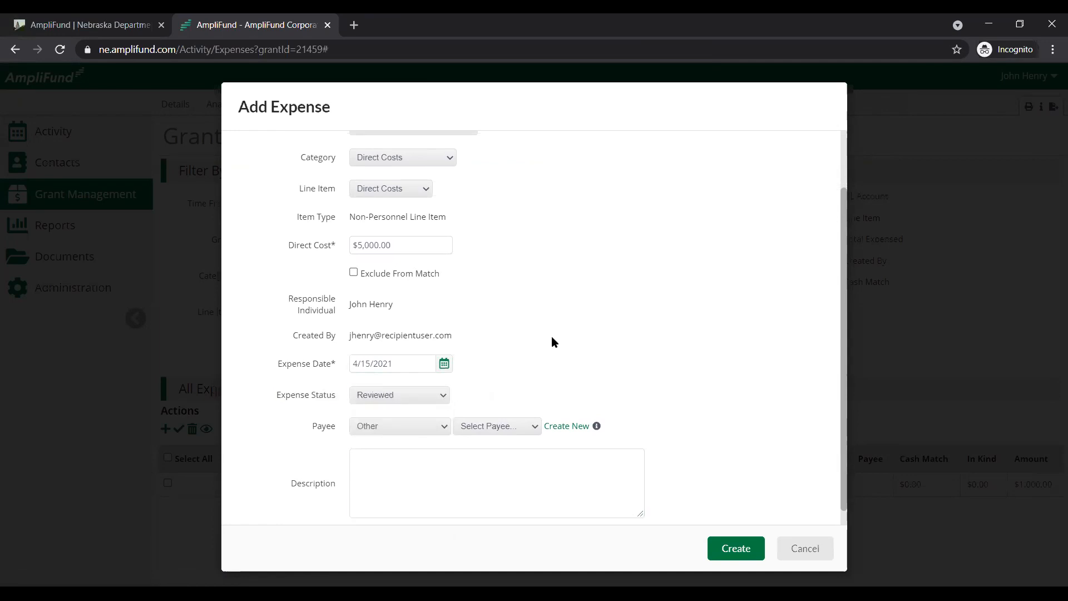
Enter the expense's cash match in the financial details as a dollar amount of $2,000
{"action": "scroll", "coordinate": [512, 360], "scroll_direction": "up", "scroll_amount": 2}
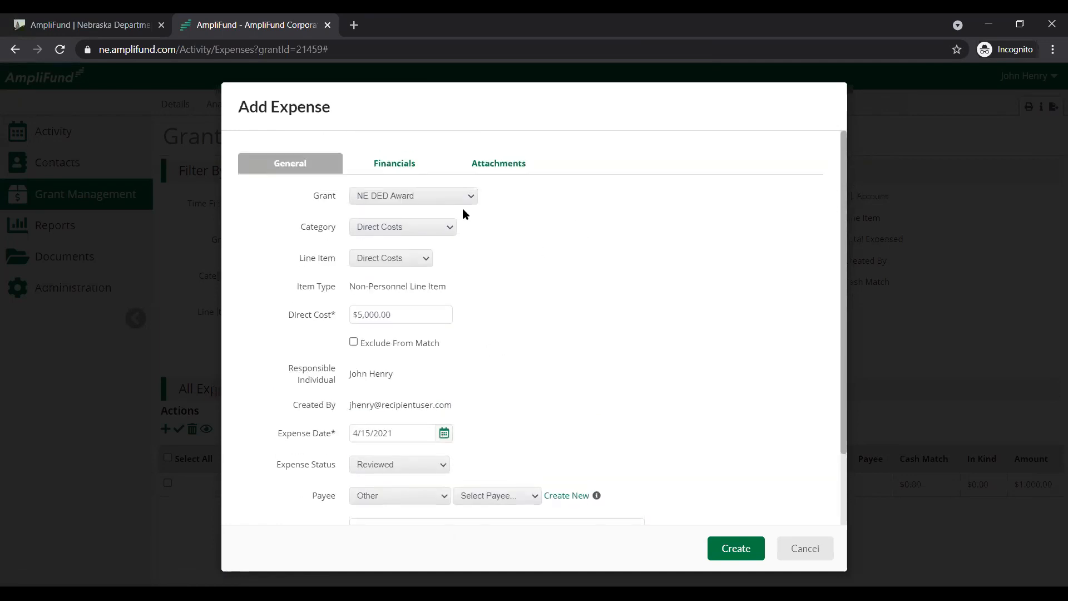
{"action": "left_click", "coordinate": [420, 173]}
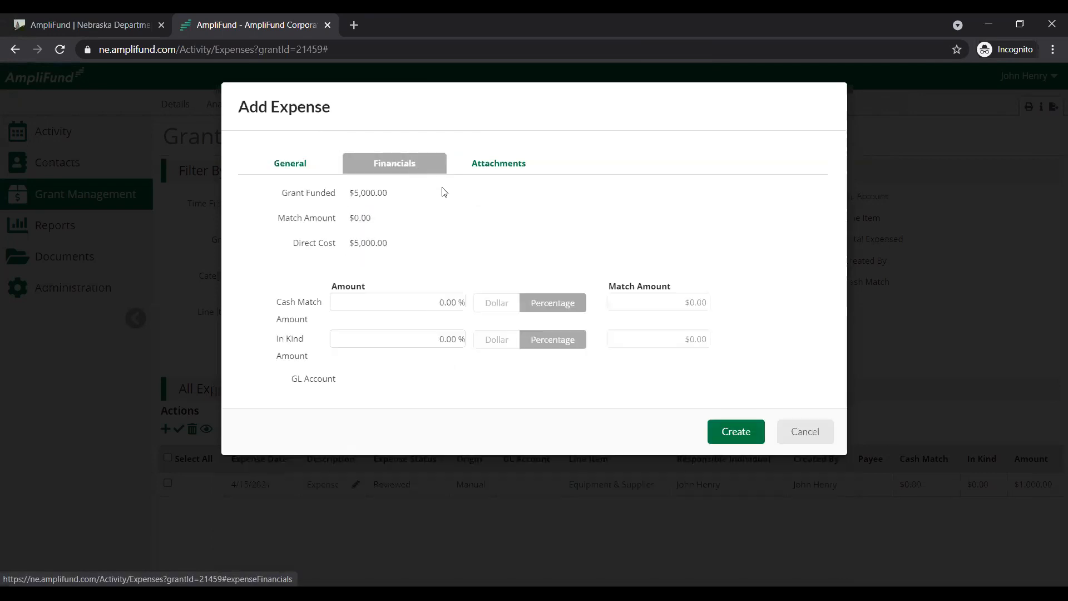
{"action": "left_click_drag", "start_coordinate": [392, 192], "coordinate": [343, 192]}
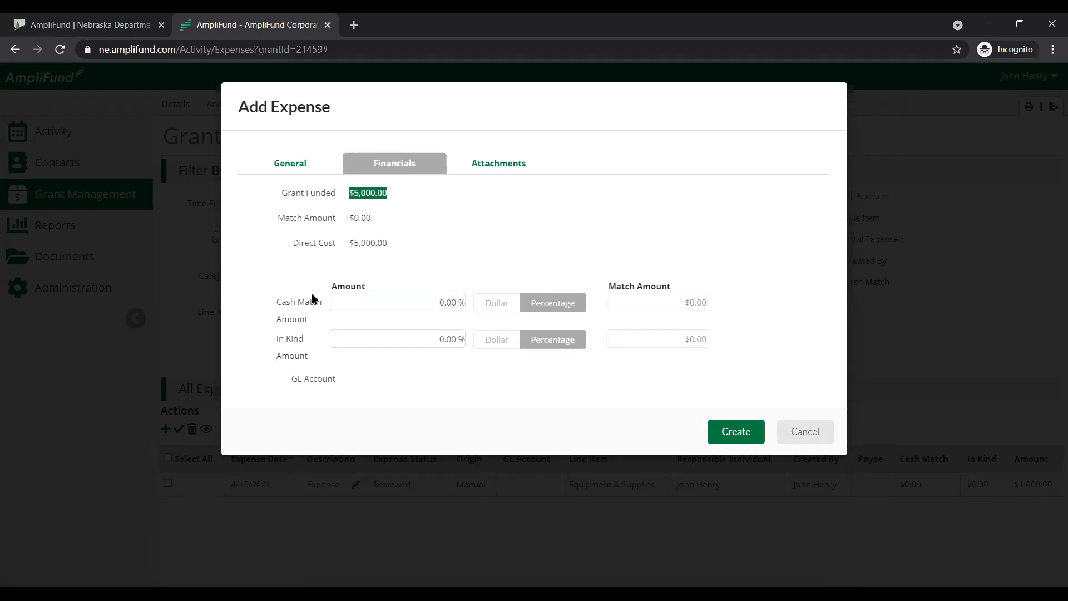
{"action": "left_click", "coordinate": [504, 303]}
{"action": "left_click", "coordinate": [455, 302]}
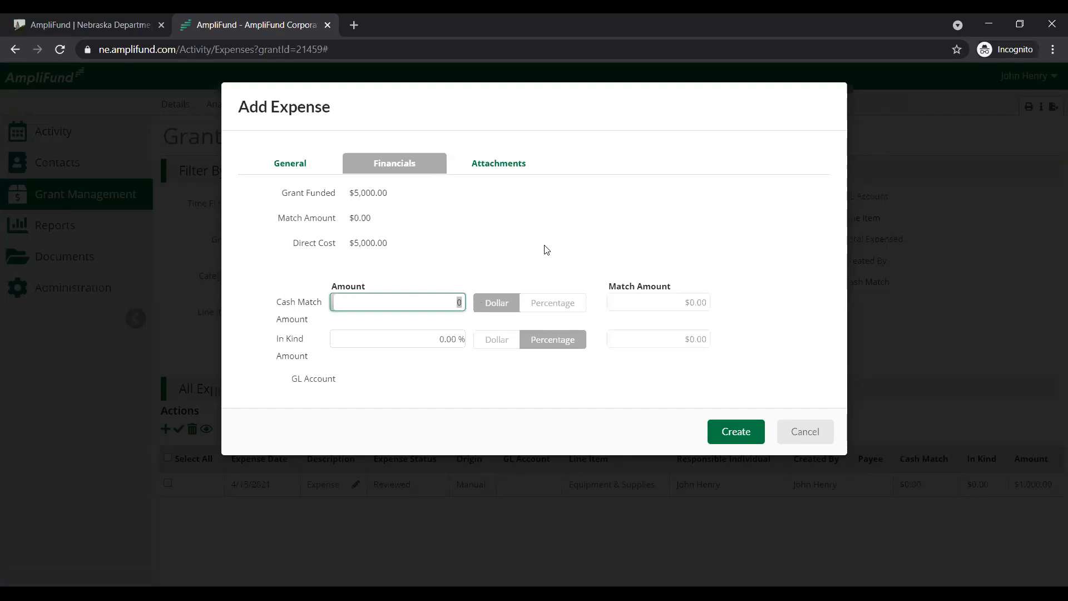
{"action": "type", "text": "2000"}
{"action": "key", "text": "Tab"}
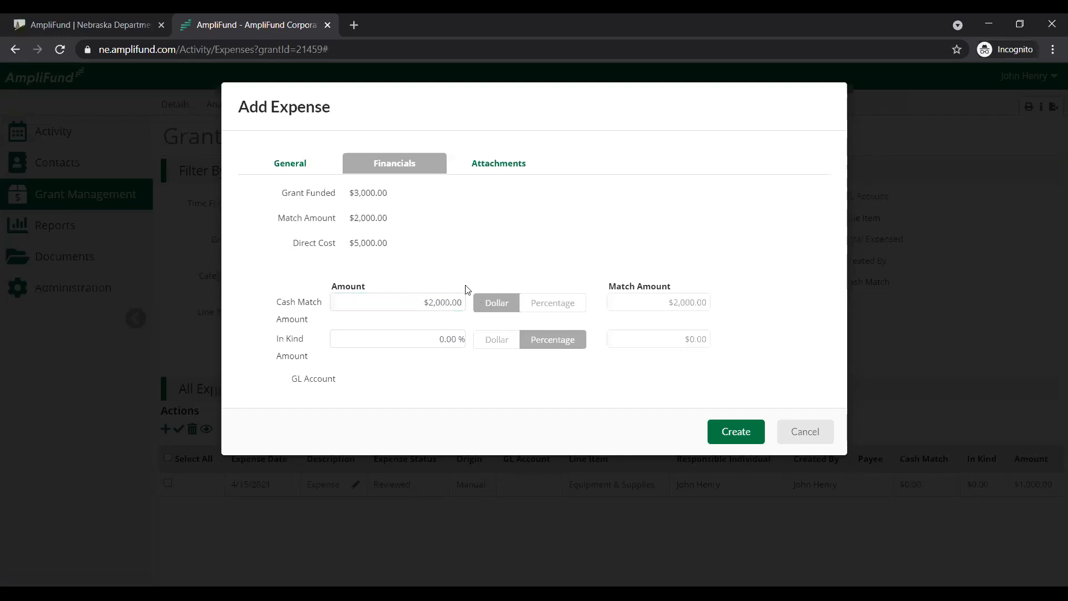
Compare the expense's match, grant-funded and direct cost amounts with its general information
{"action": "left_click_drag", "start_coordinate": [390, 218], "coordinate": [277, 219]}
{"action": "left_click", "coordinate": [398, 201]}
{"action": "left_click_drag", "start_coordinate": [398, 192], "coordinate": [282, 192]}
{"action": "left_click", "coordinate": [394, 192]}
{"action": "left_click_drag", "start_coordinate": [388, 246], "coordinate": [289, 245]}
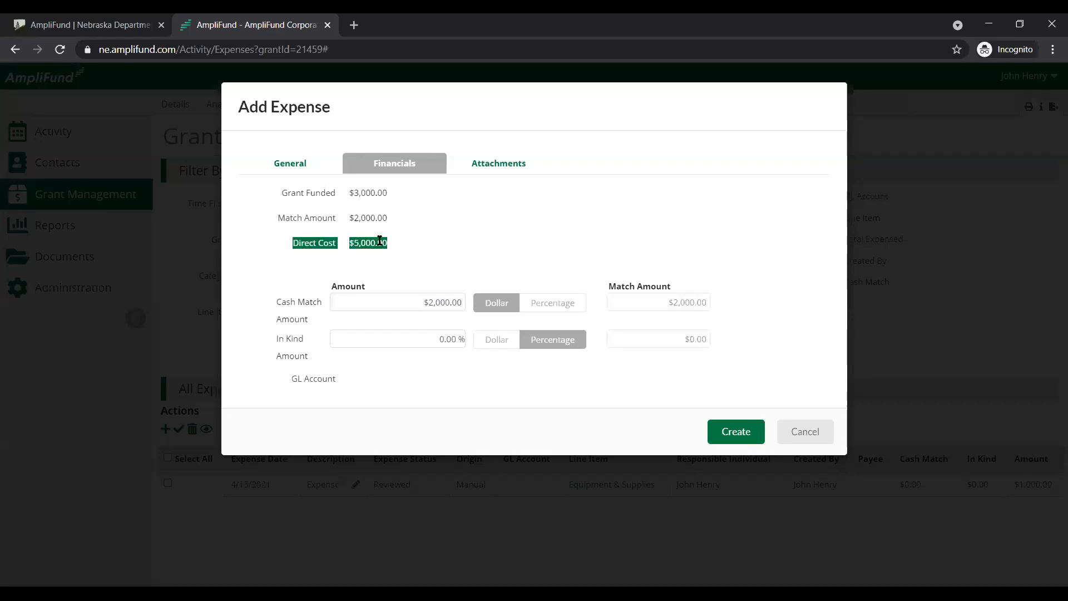
{"action": "left_click", "coordinate": [319, 199]}
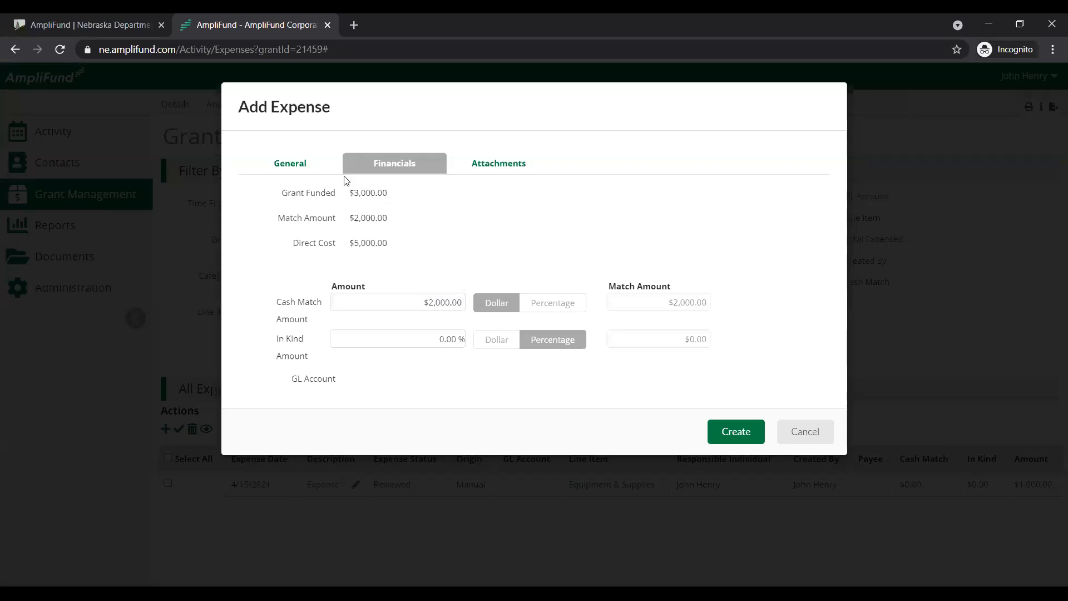
{"action": "left_click", "coordinate": [325, 166]}
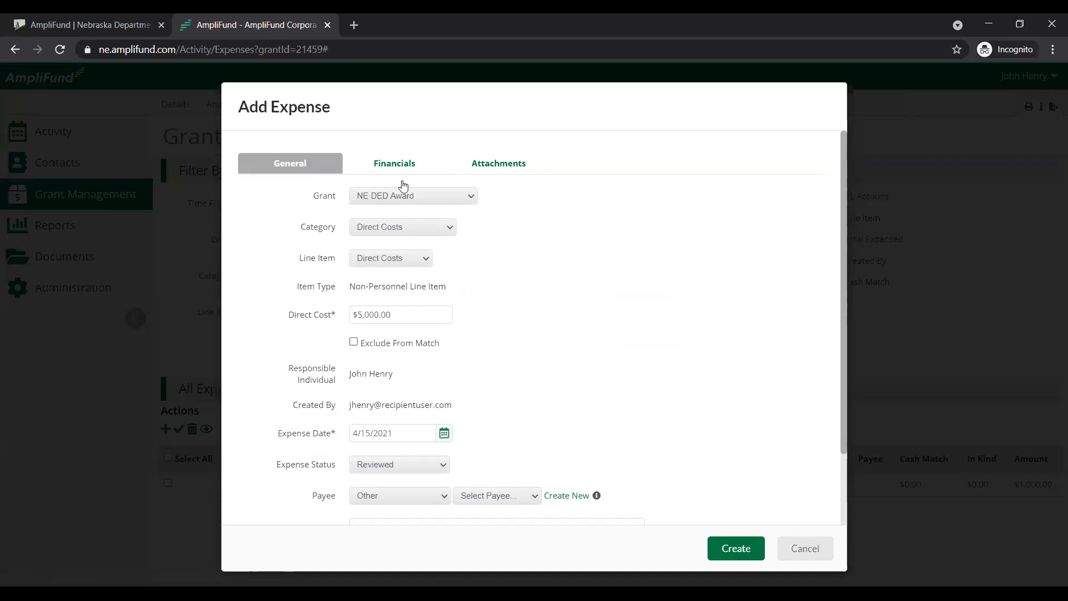
{"action": "left_click", "coordinate": [401, 162]}
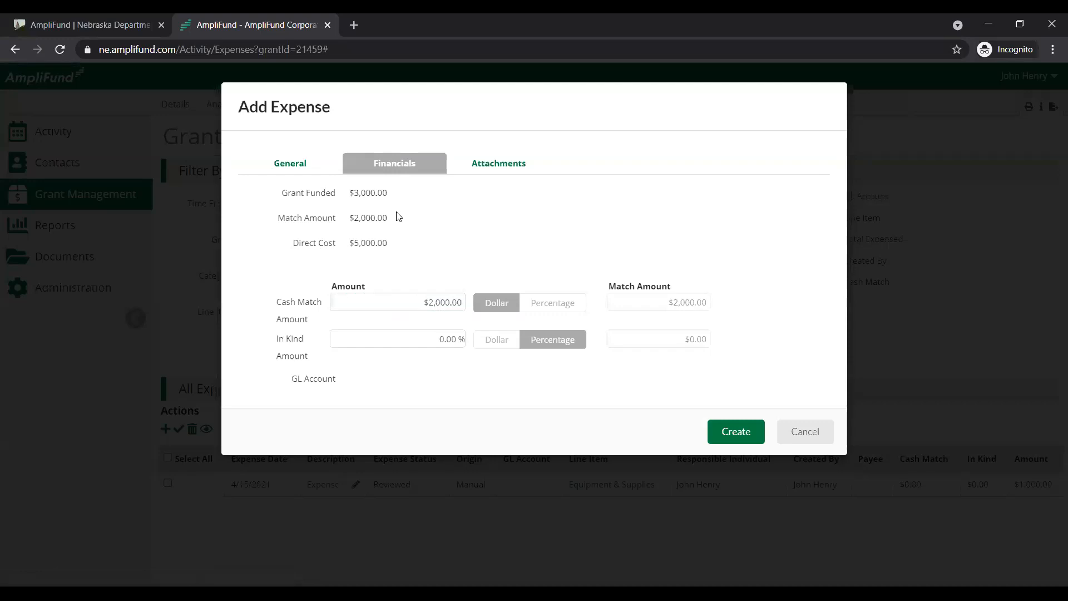
Attach GL Upload.doc and Supporting Documentation.docx to the Direct Costs expense
{"action": "left_click", "coordinate": [503, 160]}
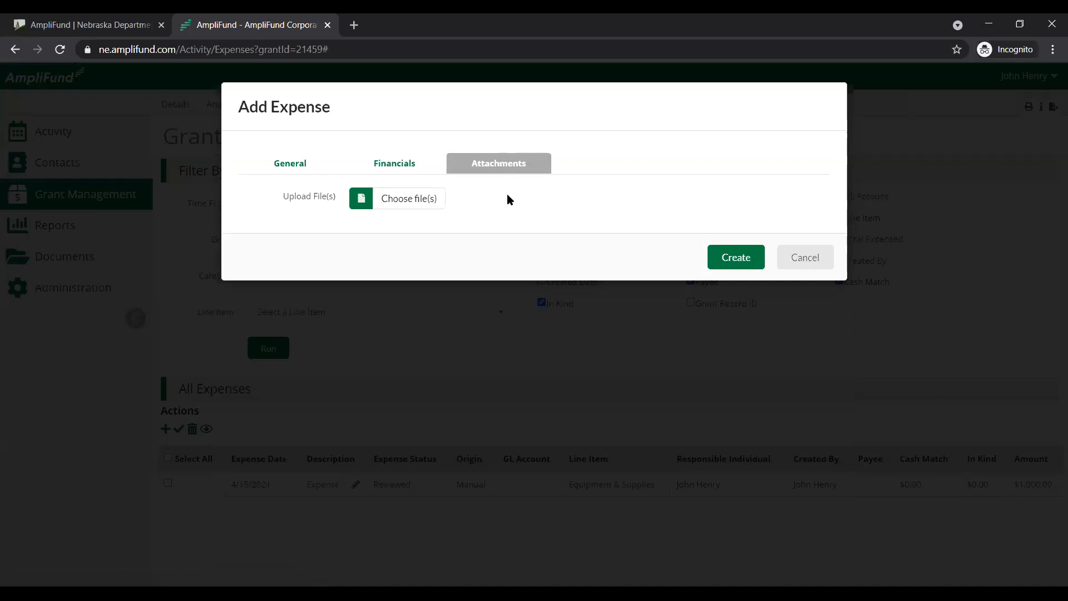
{"action": "left_click", "coordinate": [406, 201]}
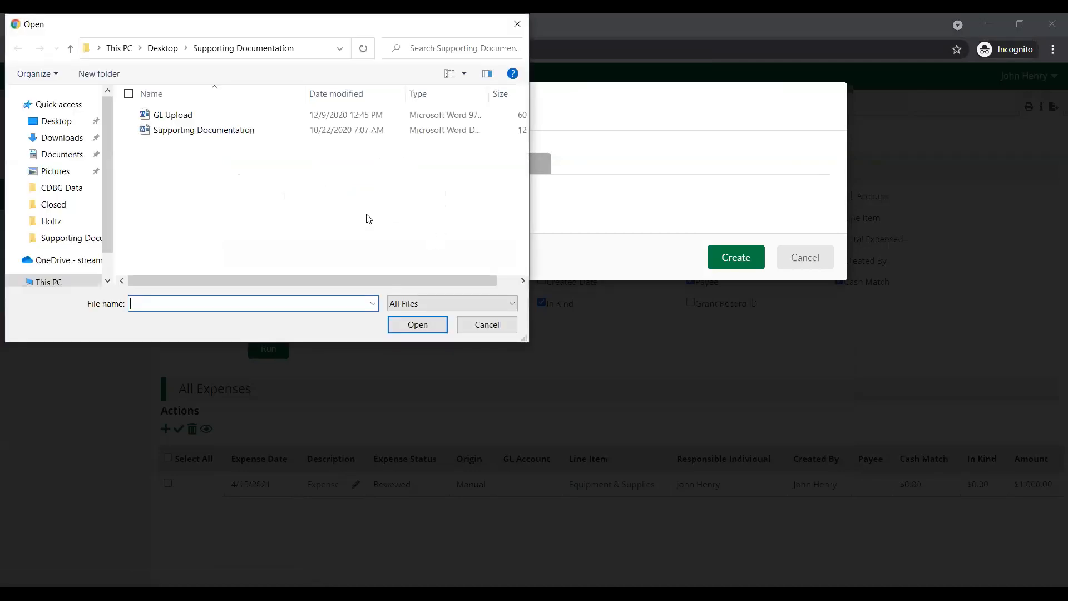
{"action": "left_click", "coordinate": [214, 132]}
{"action": "left_click", "coordinate": [214, 133]}
{"action": "double_click", "coordinate": [213, 131]}
{"action": "left_click", "coordinate": [167, 155]}
{"action": "left_click", "coordinate": [134, 115]}
{"action": "left_click", "coordinate": [133, 130]}
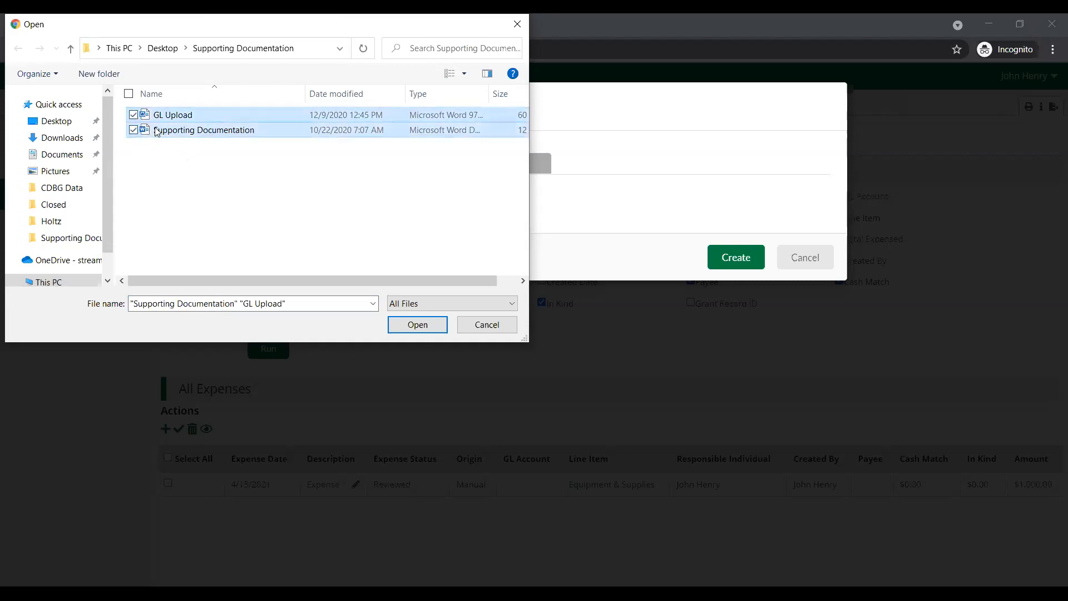
{"action": "left_click", "coordinate": [417, 324]}
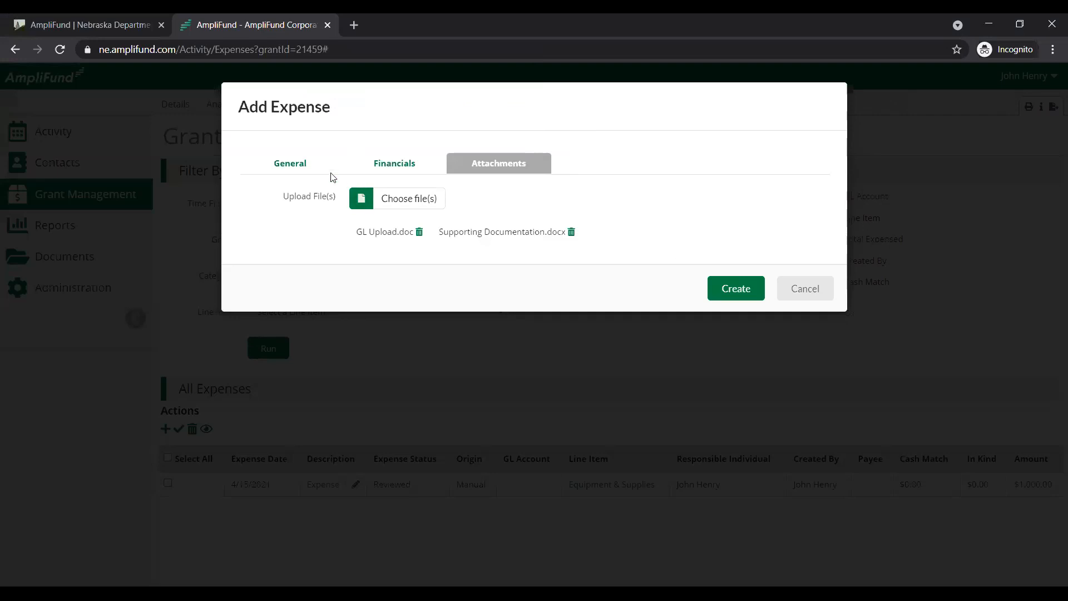
Recheck the Direct Costs expense's status and financial details, and create the expense
{"action": "left_click", "coordinate": [298, 170]}
{"action": "scroll", "coordinate": [580, 350], "scroll_direction": "down", "scroll_amount": 2}
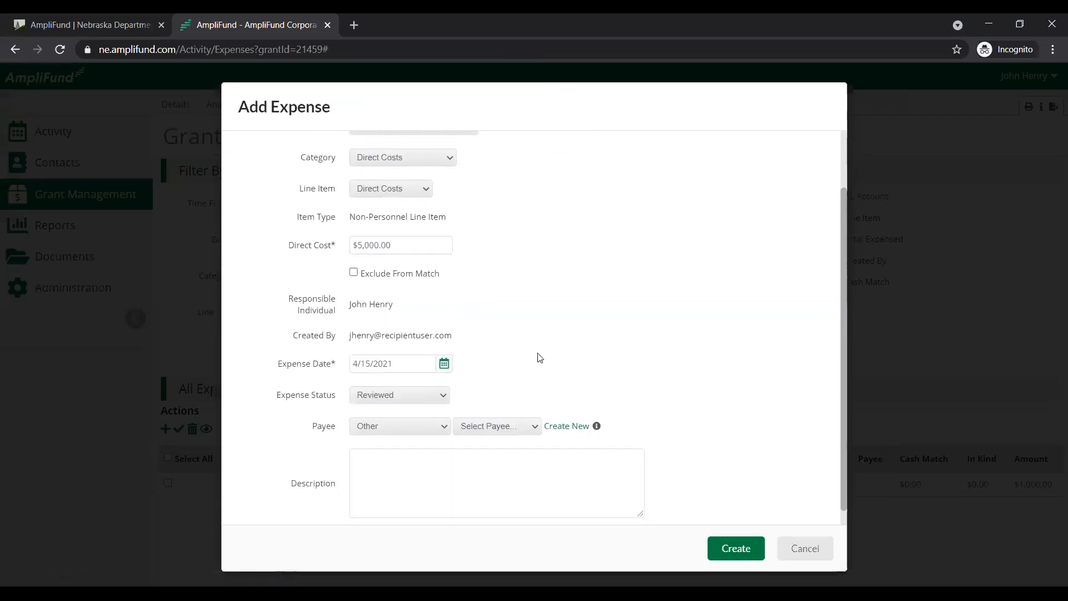
{"action": "left_click_drag", "start_coordinate": [298, 402], "coordinate": [339, 405]}
{"action": "left_click", "coordinate": [685, 334]}
{"action": "scroll", "coordinate": [687, 338], "scroll_direction": "up", "scroll_amount": 2}
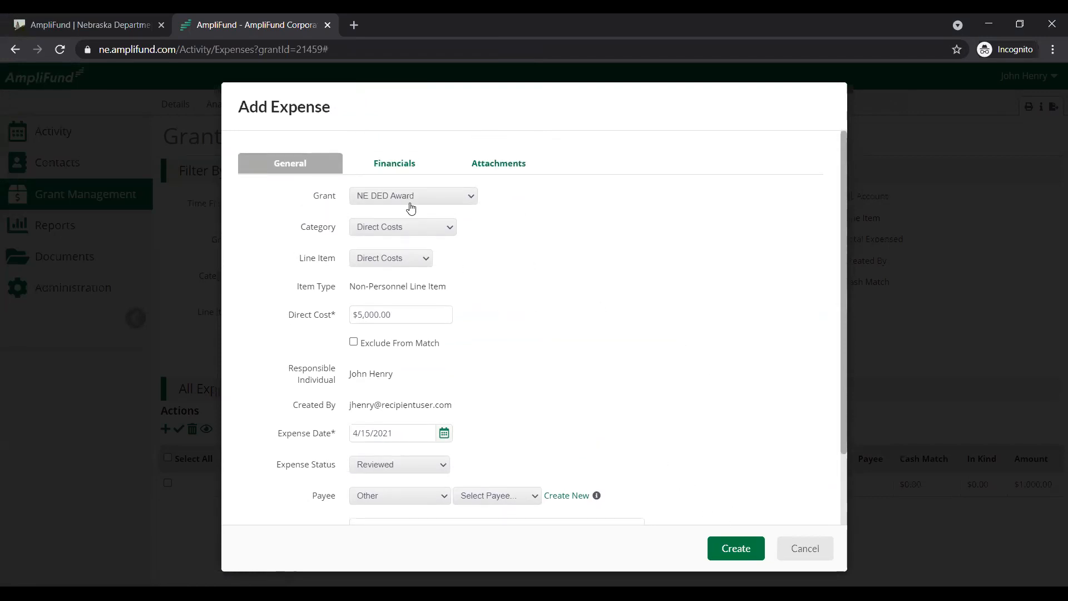
{"action": "left_click", "coordinate": [411, 167]}
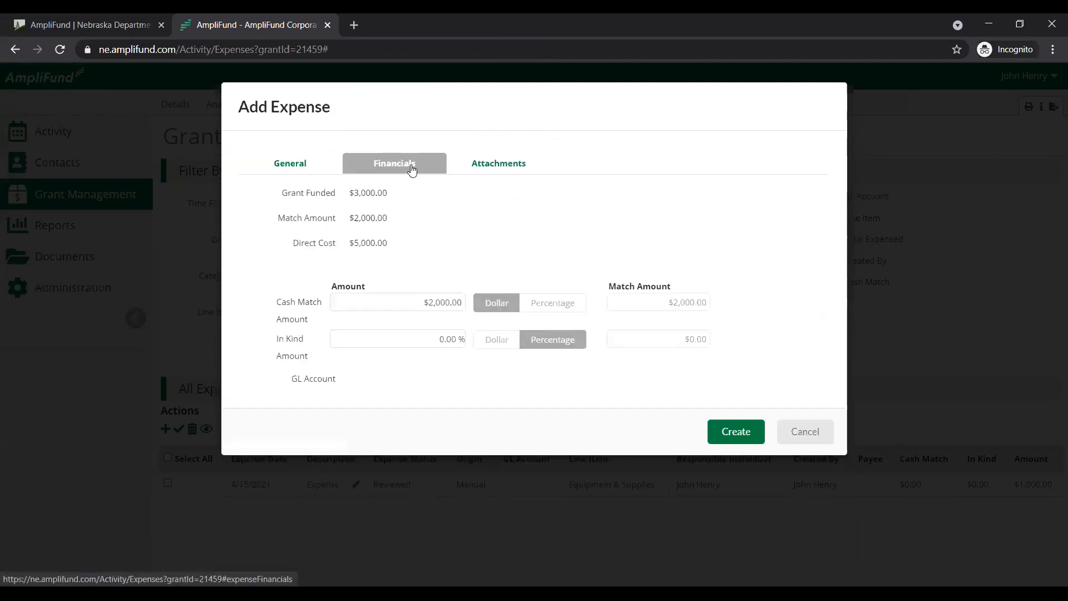
{"action": "left_click", "coordinate": [743, 433]}
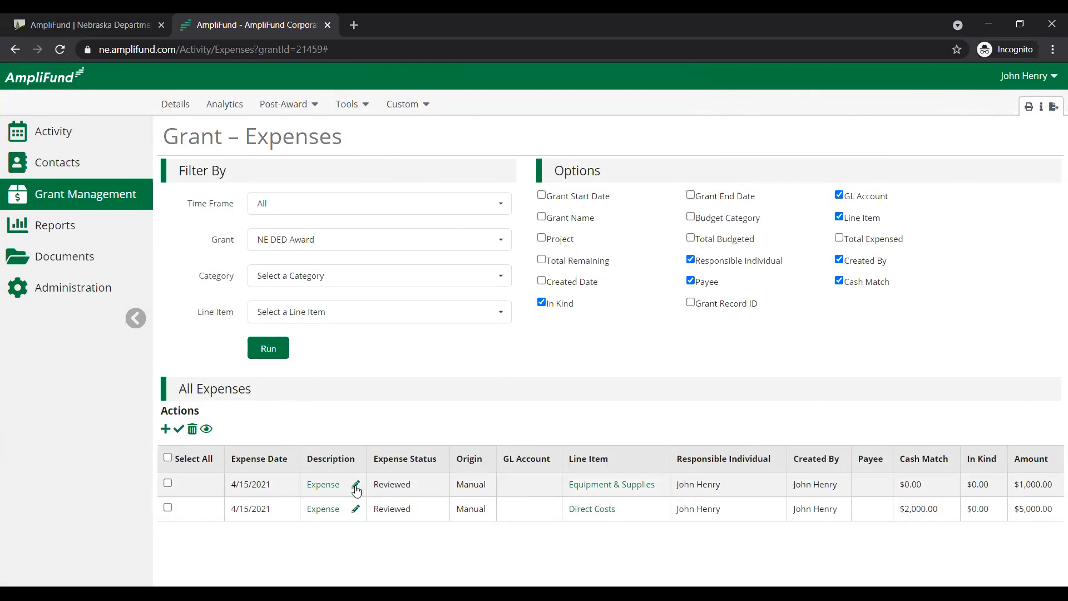
{"action": "left_click_drag", "start_coordinate": [1050, 483], "coordinate": [911, 481]}
{"action": "left_click", "coordinate": [952, 514]}
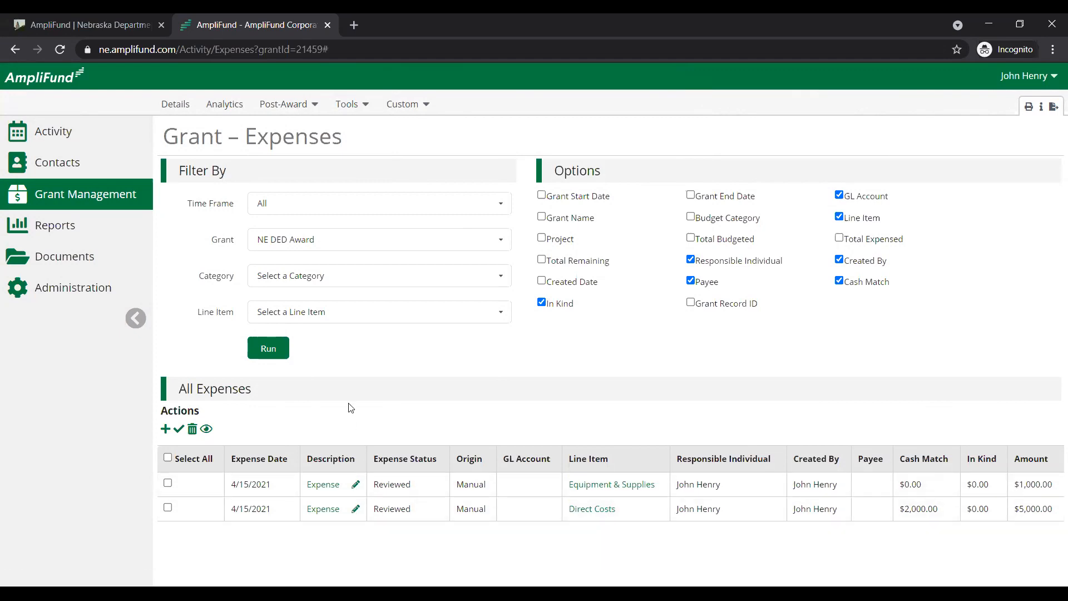
Start a new NE DED Award expense in the Equipment & Supplies category with a direct cost of $3,000
{"action": "left_click", "coordinate": [165, 430]}
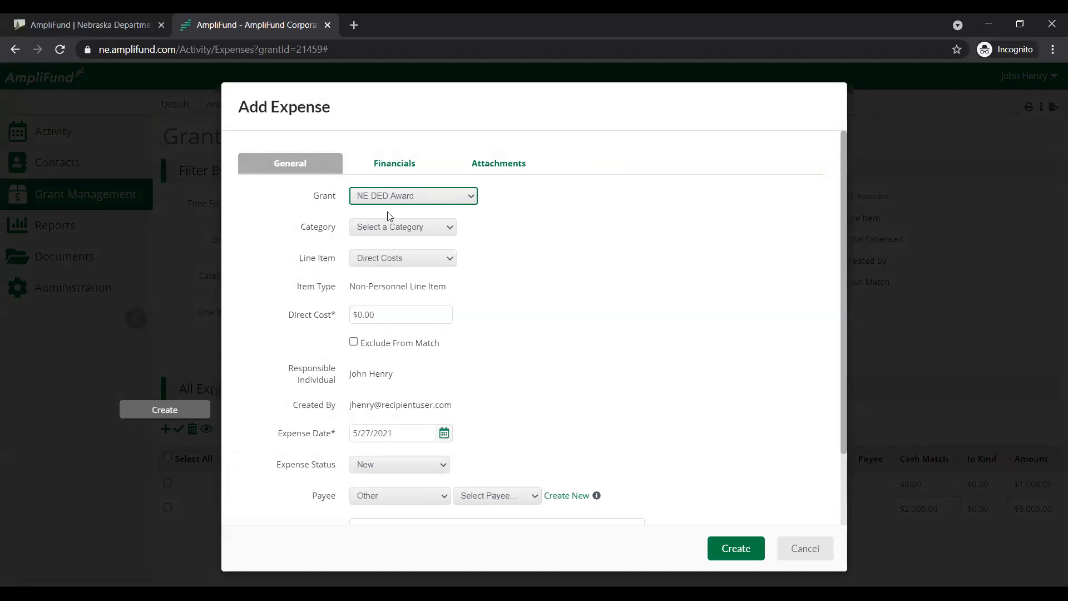
{"action": "left_click", "coordinate": [406, 233]}
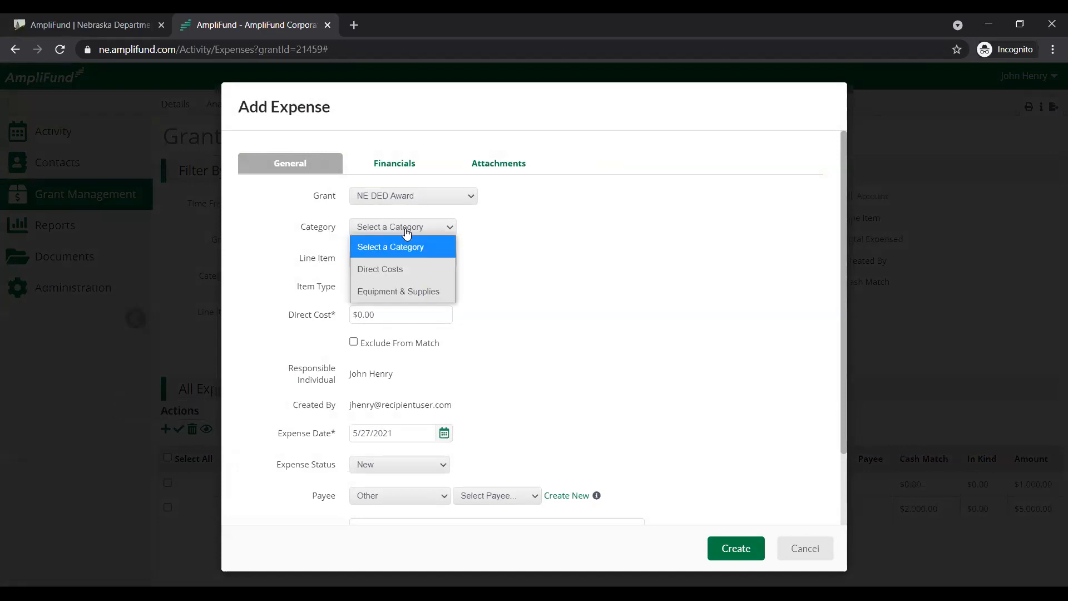
{"action": "left_click", "coordinate": [405, 289]}
{"action": "left_click", "coordinate": [418, 308]}
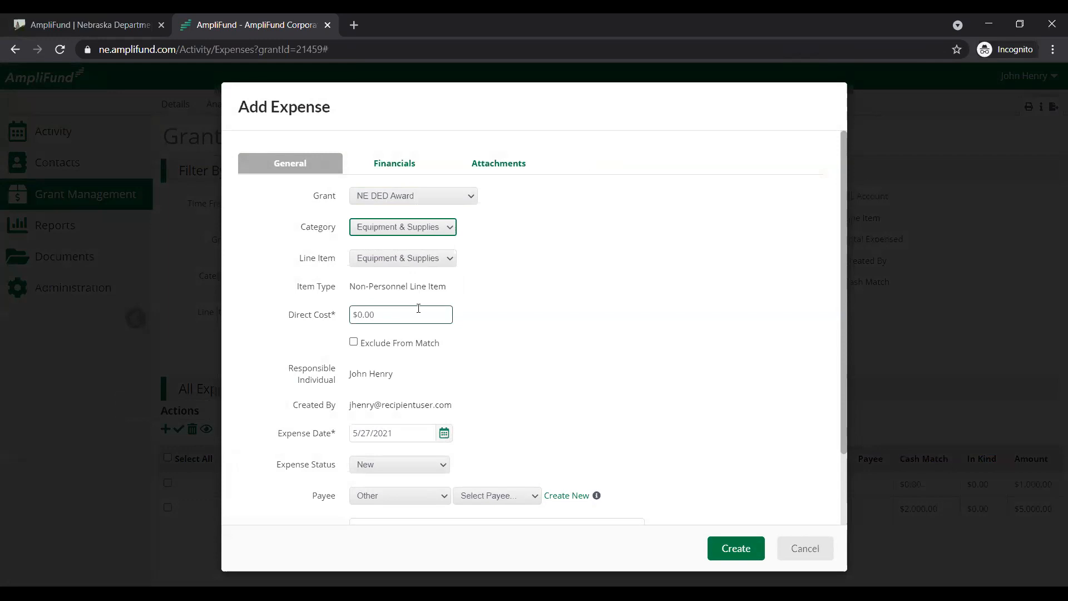
{"action": "left_click", "coordinate": [418, 309]}
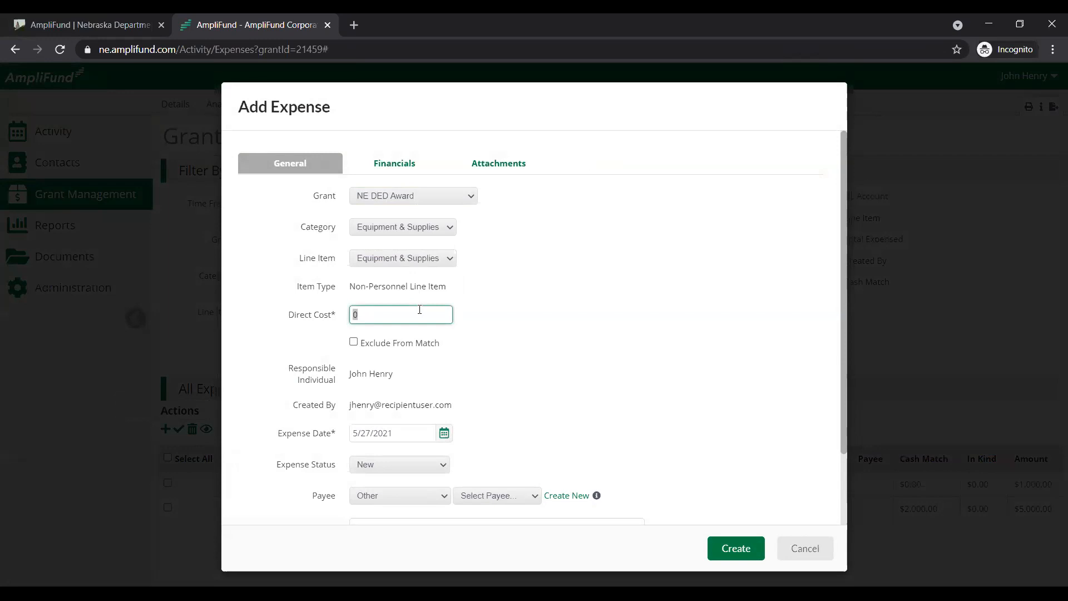
{"action": "type", "text": "3000"}
{"action": "left_click", "coordinate": [687, 299]}
{"action": "left_click", "coordinate": [411, 309]}
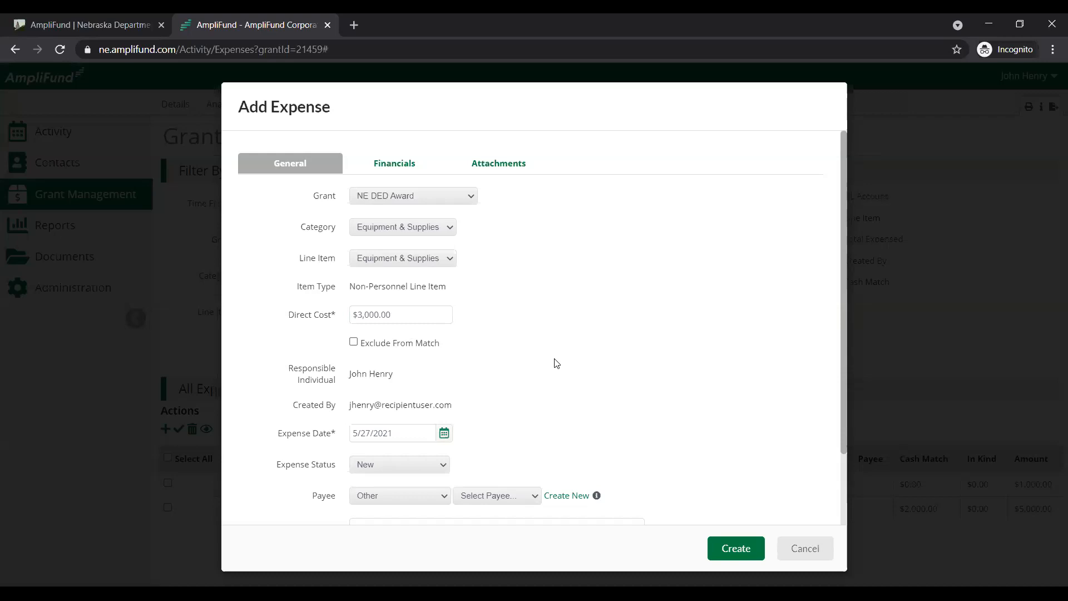
Set the expense date to 5/3/2021 and the expense status to Reviewed
{"action": "left_click", "coordinate": [443, 433]}
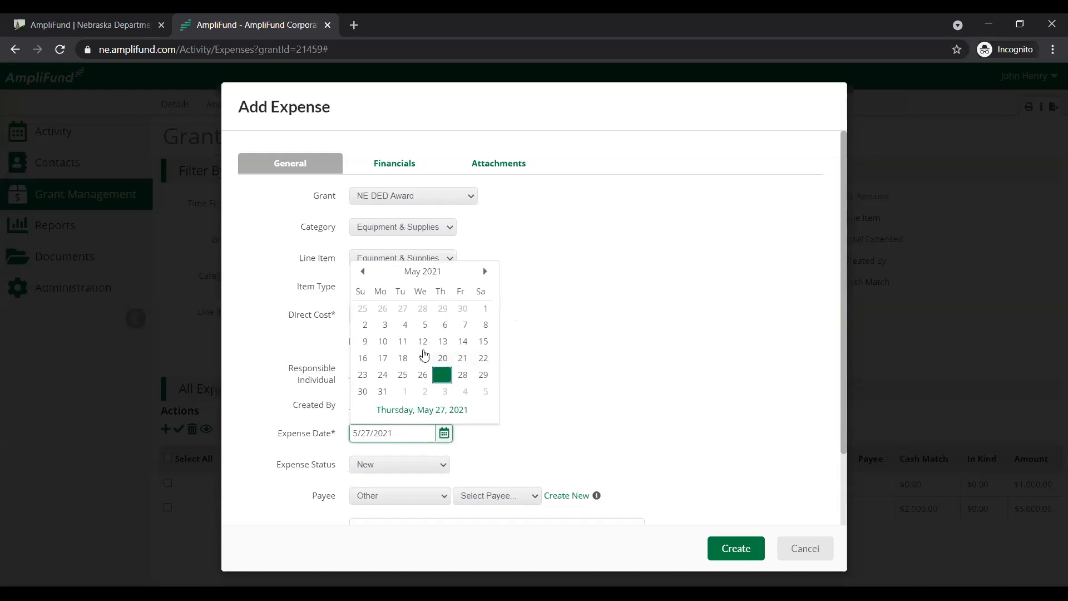
{"action": "left_click", "coordinate": [383, 326]}
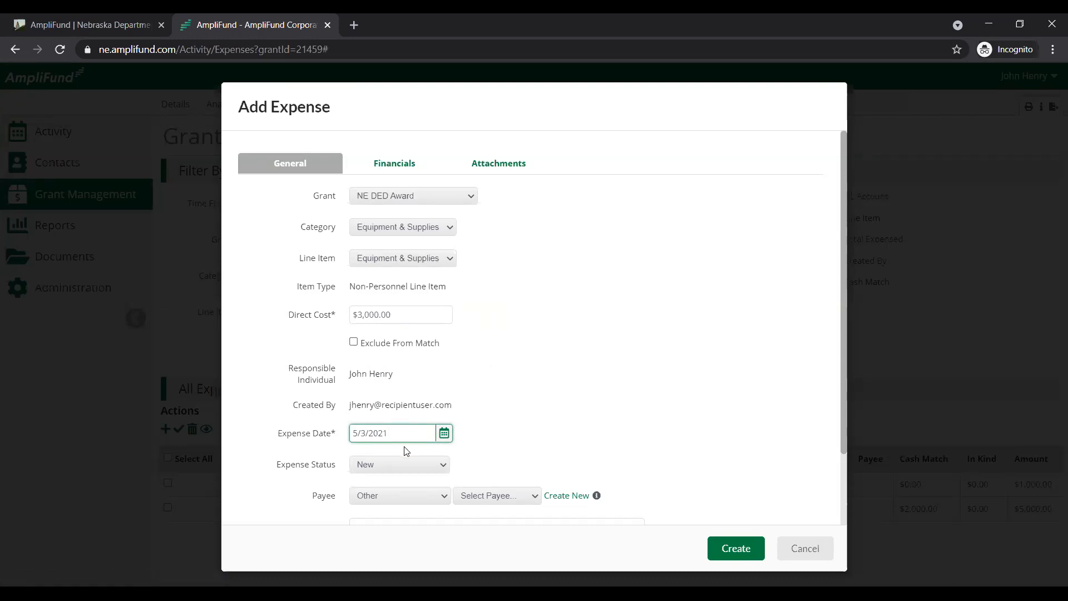
{"action": "left_click", "coordinate": [421, 465]}
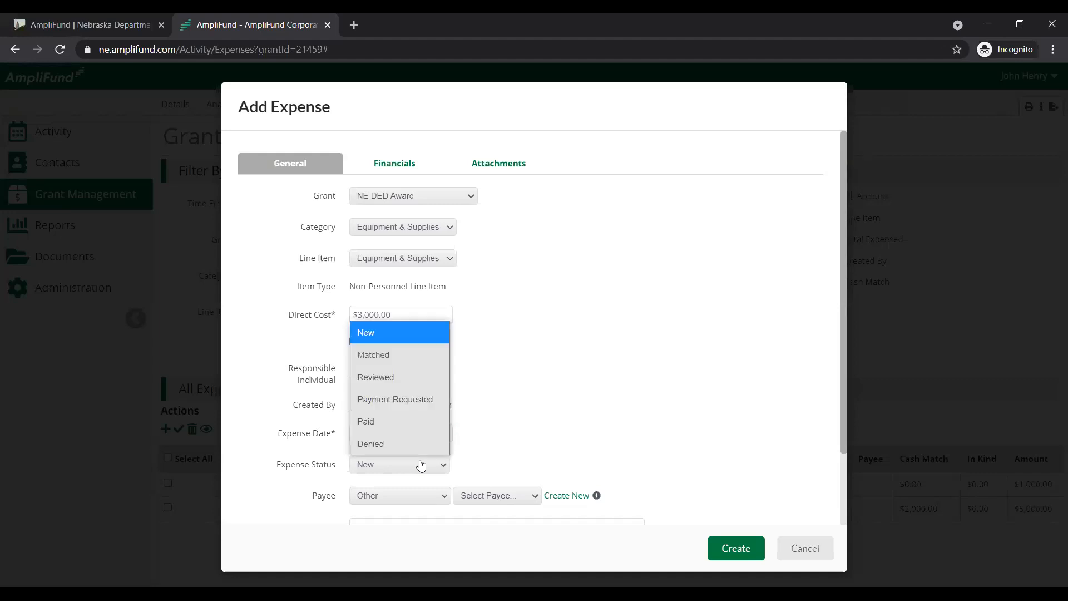
{"action": "left_click", "coordinate": [415, 378]}
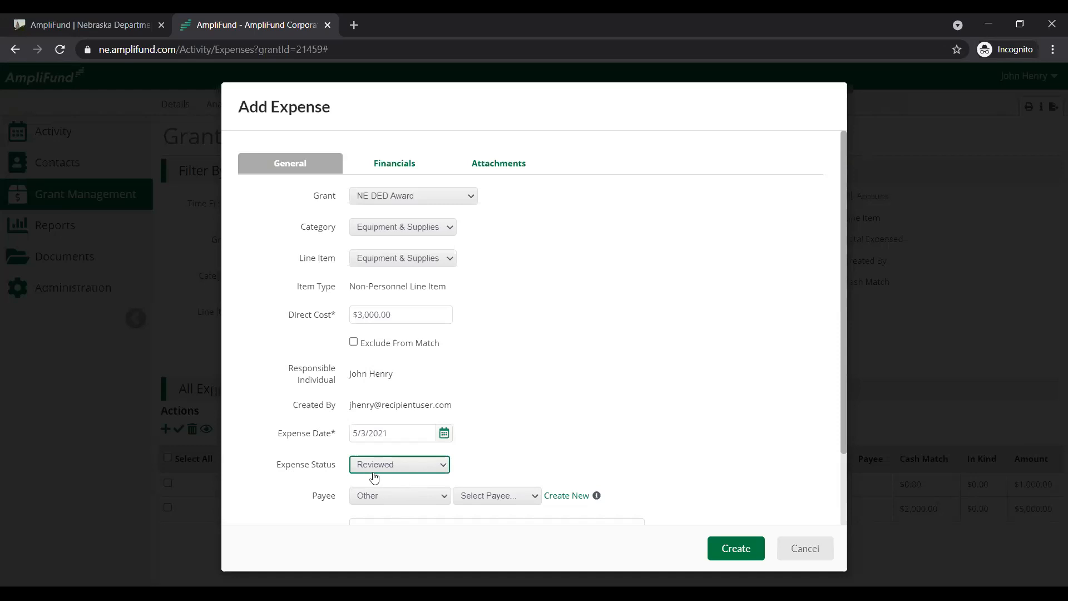
{"action": "scroll", "coordinate": [350, 476], "scroll_direction": "down", "scroll_amount": 2}
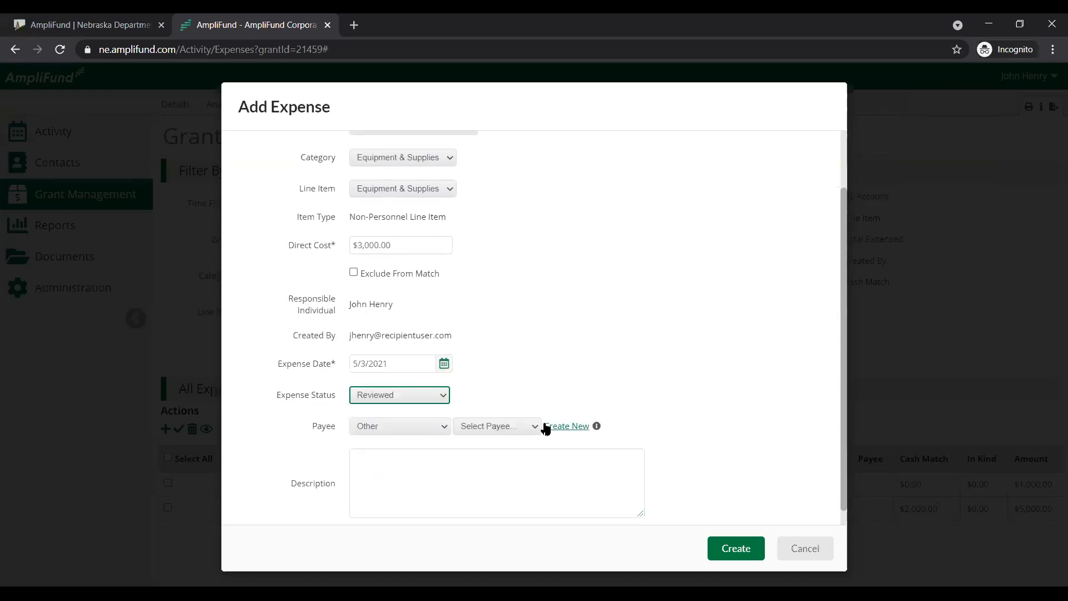
{"action": "scroll", "coordinate": [611, 462], "scroll_direction": "up", "scroll_amount": 2}
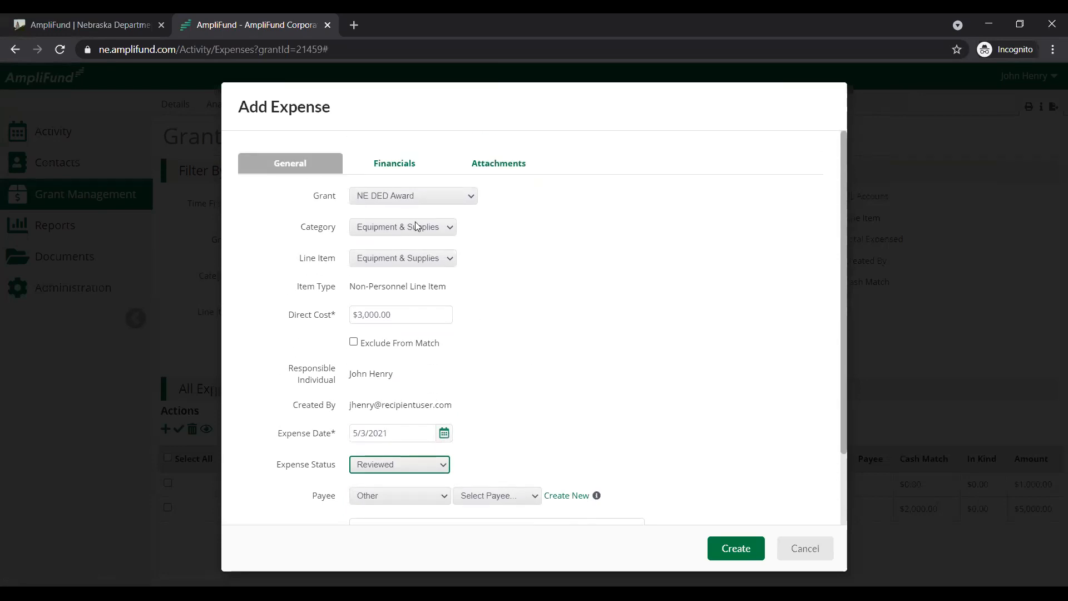
Check the expense's grant-funded and match amounts in its financial details
{"action": "left_click", "coordinate": [390, 163]}
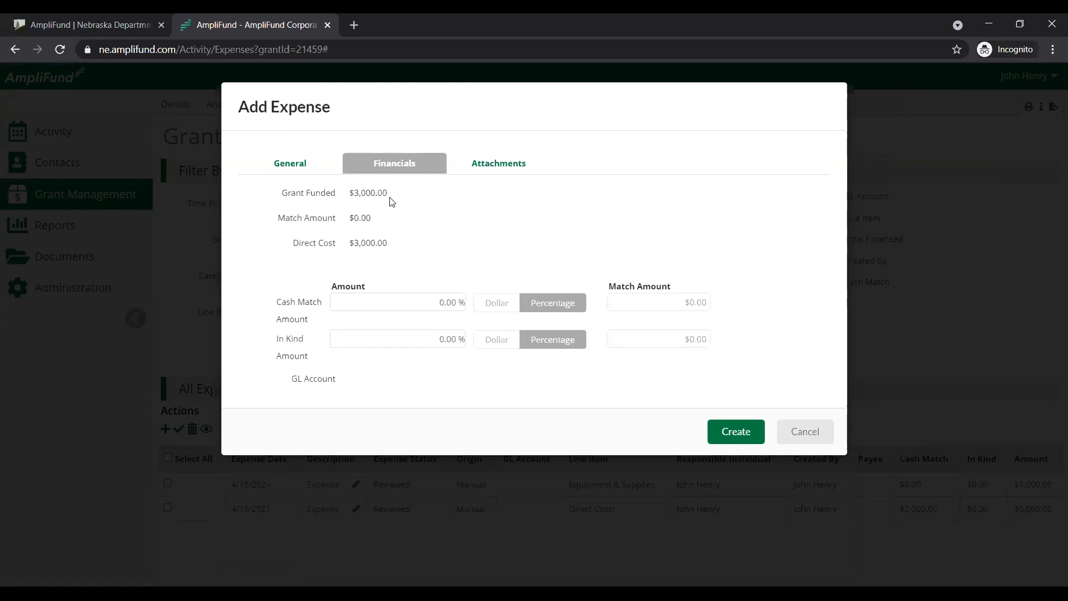
{"action": "left_click_drag", "start_coordinate": [392, 202], "coordinate": [352, 203]}
{"action": "left_click", "coordinate": [401, 212]}
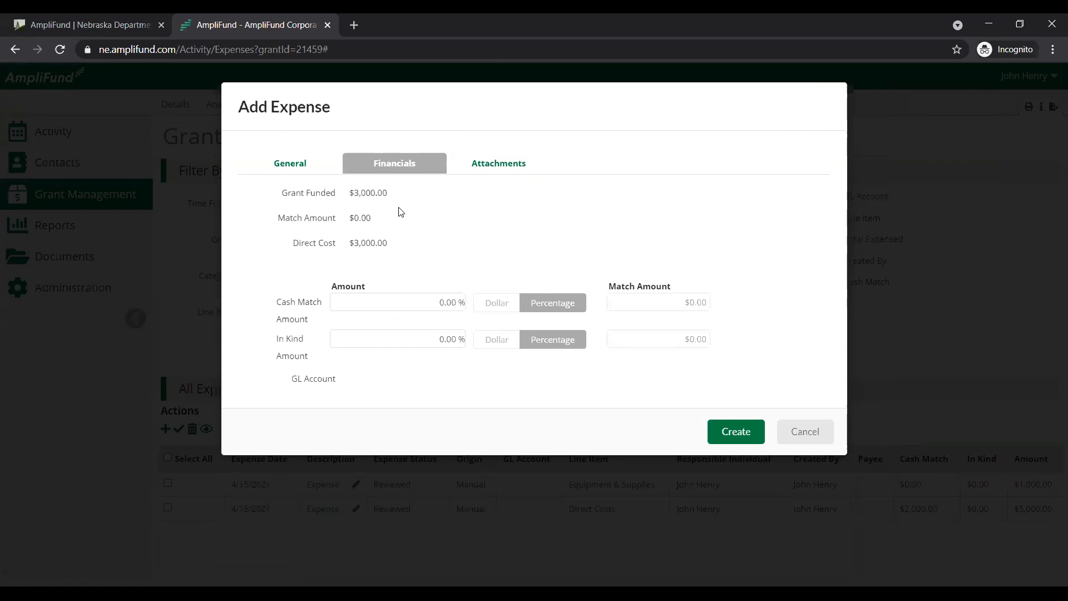
{"action": "double_click", "coordinate": [374, 221]}
{"action": "left_click", "coordinate": [436, 301]}
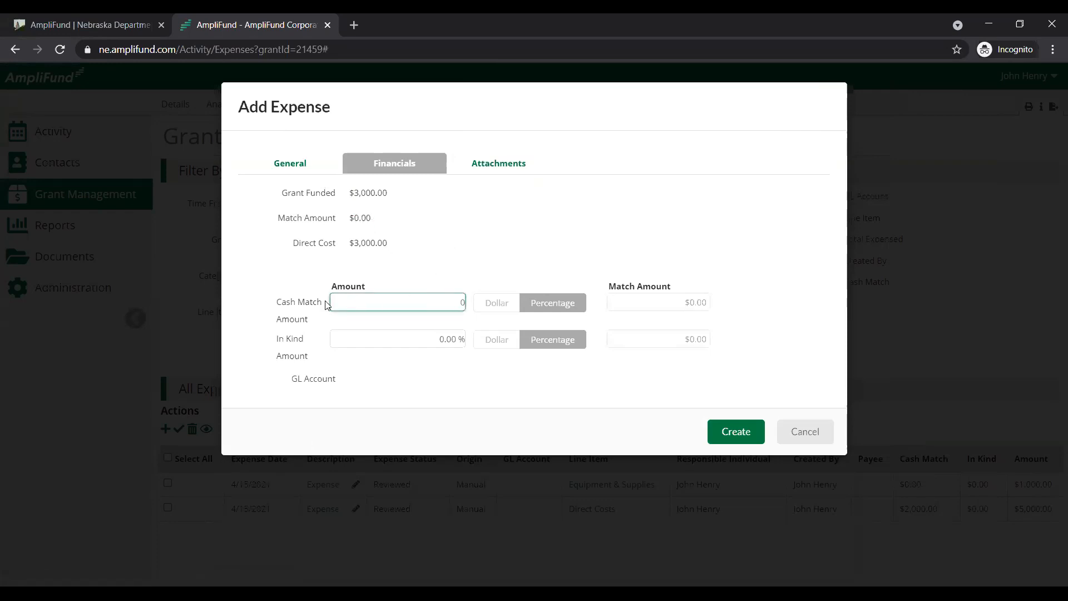
{"action": "left_click", "coordinate": [508, 258]}
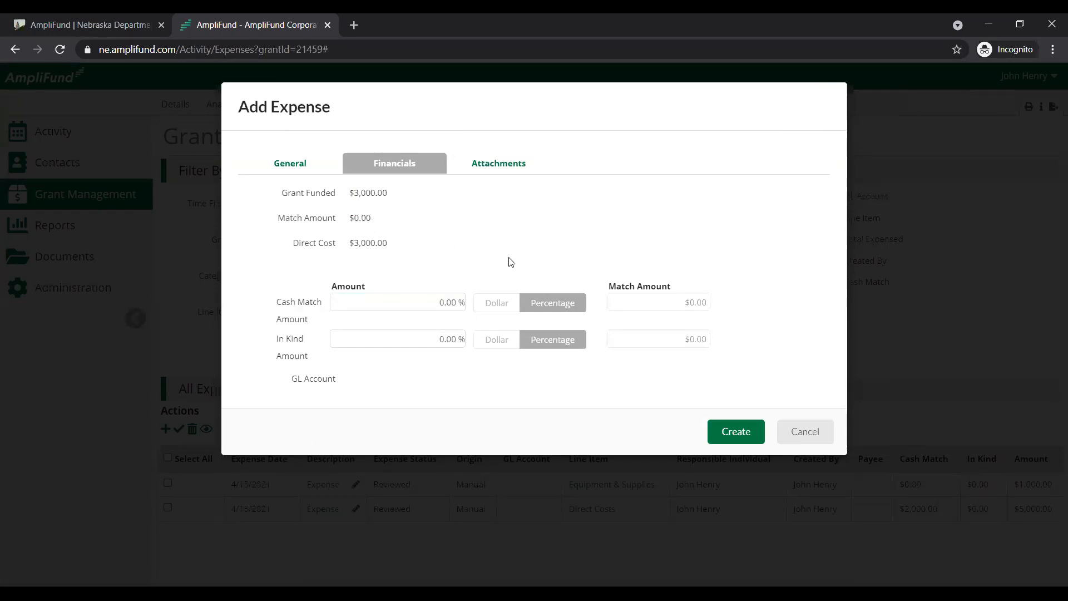
Enter the expense's cash match as 100 percent of the direct cost
{"action": "left_click", "coordinate": [422, 301]}
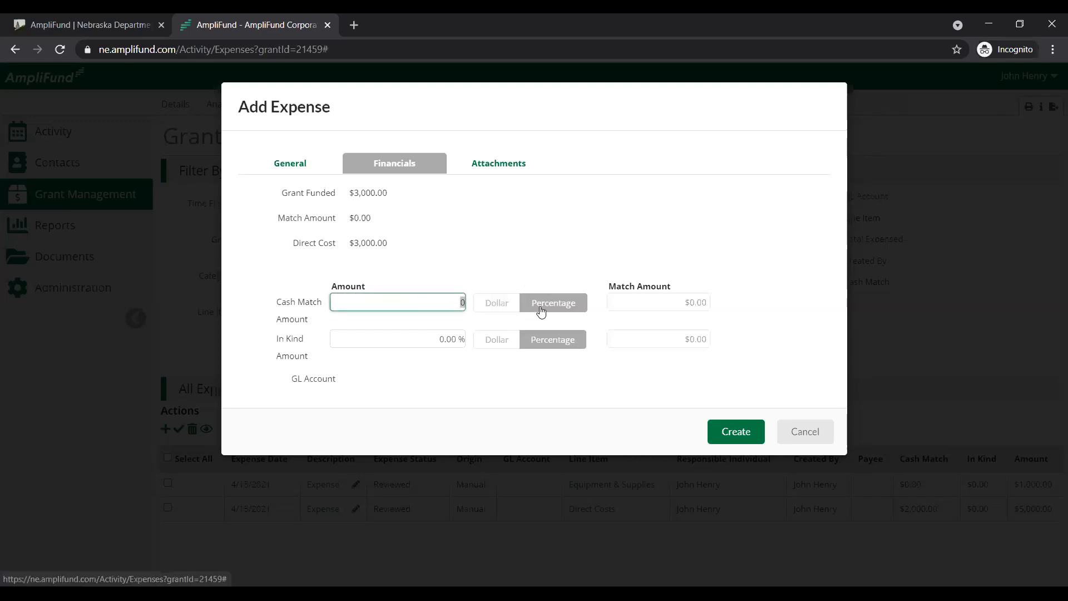
{"action": "type", "text": "100"}
{"action": "left_click", "coordinate": [526, 228]}
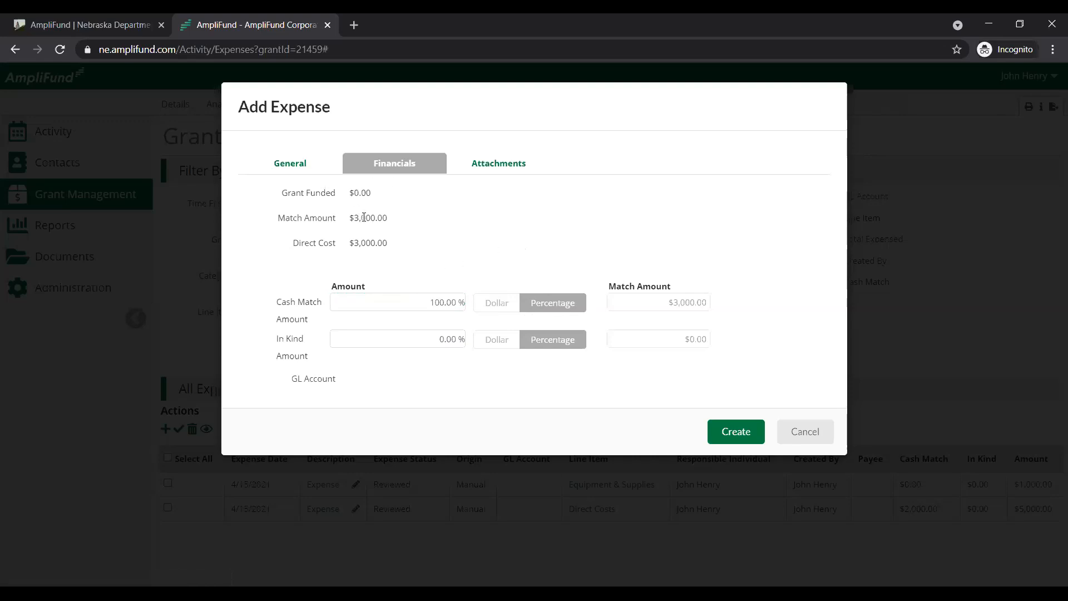
Switch the cash match to a dollar amount, enter $3,000, and check the resulting grant-funded amount
{"action": "left_click", "coordinate": [502, 303]}
{"action": "left_click", "coordinate": [429, 301]}
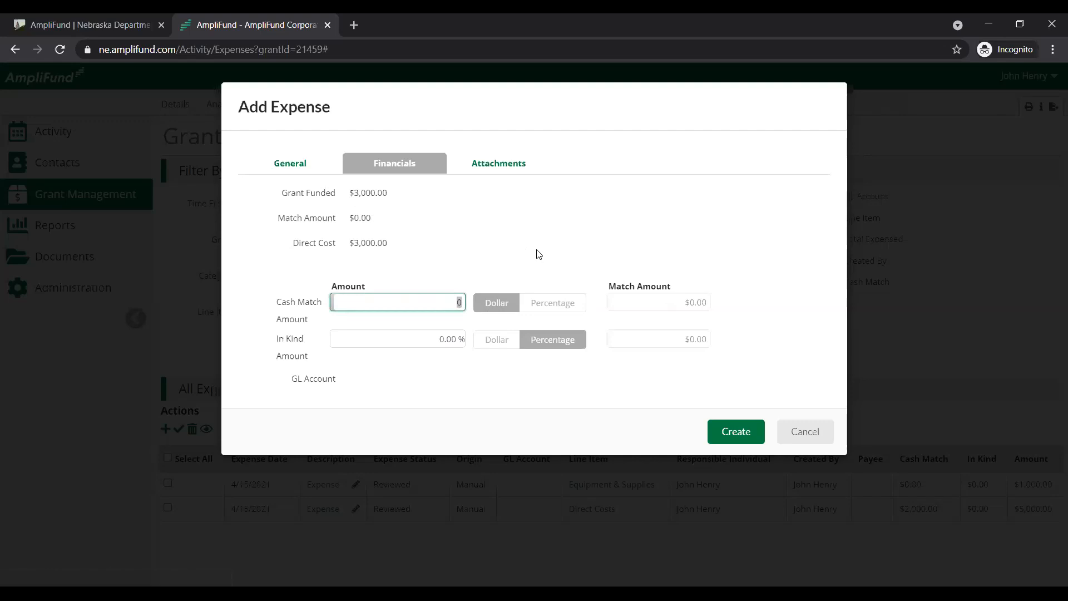
{"action": "type", "text": "3,"}
{"action": "type", "text": "000"}
{"action": "left_click", "coordinate": [539, 254]}
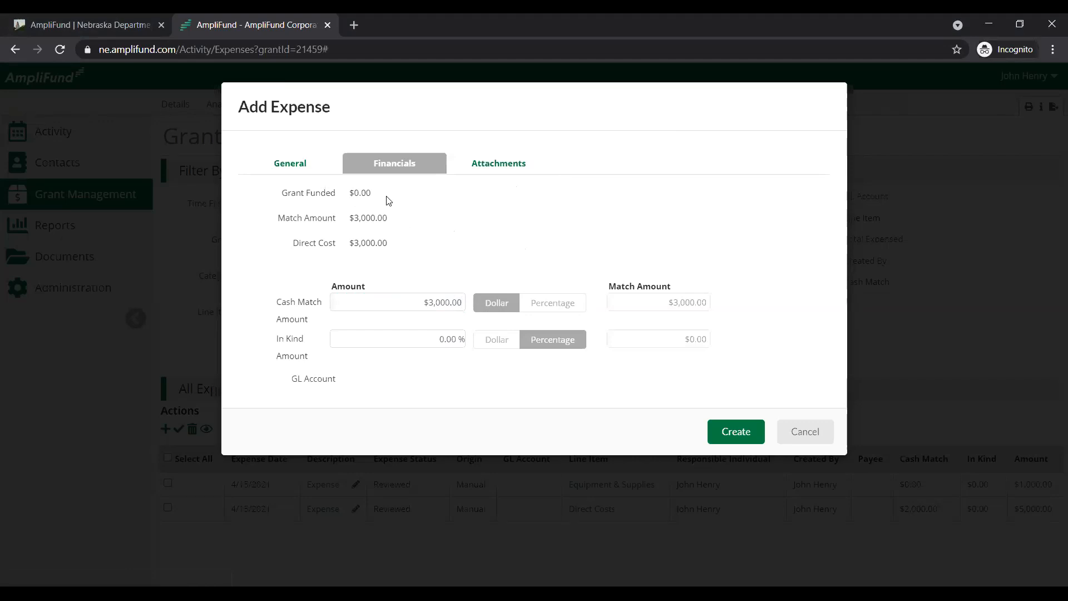
{"action": "left_click_drag", "start_coordinate": [371, 194], "coordinate": [354, 195]}
Attach Supporting Documentation.docx to the Equipment & Supplies expense
{"action": "left_click", "coordinate": [497, 169]}
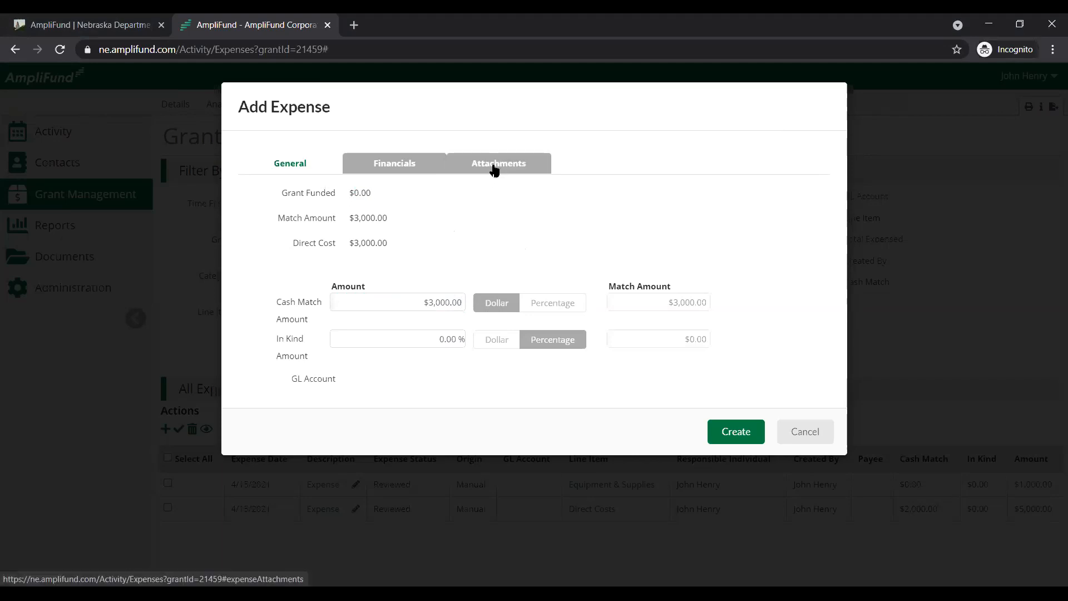
{"action": "left_click", "coordinate": [435, 204]}
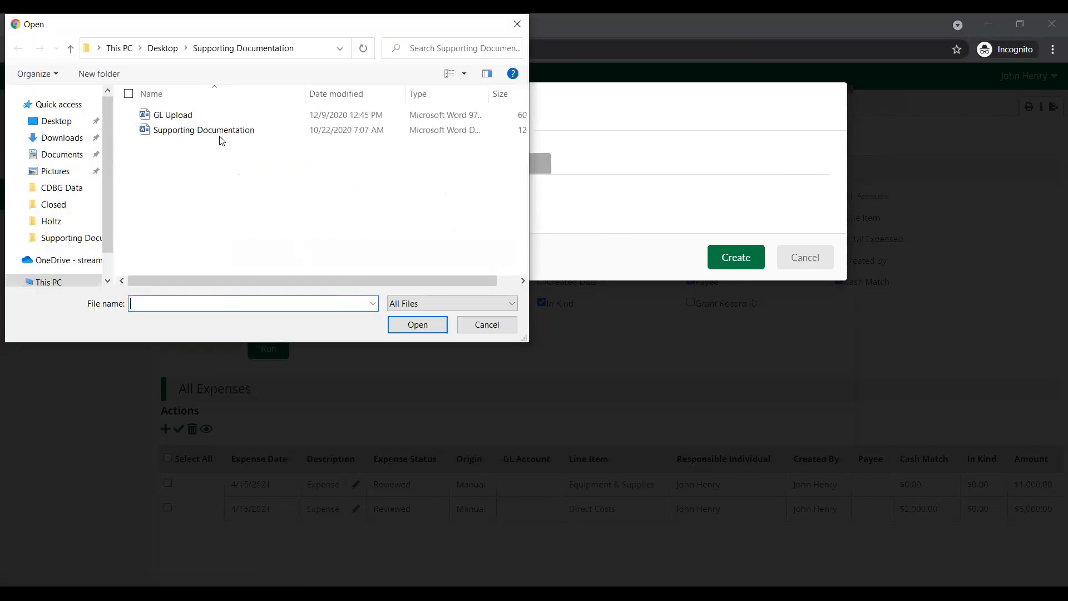
{"action": "left_click", "coordinate": [216, 136]}
{"action": "double_click", "coordinate": [216, 136]}
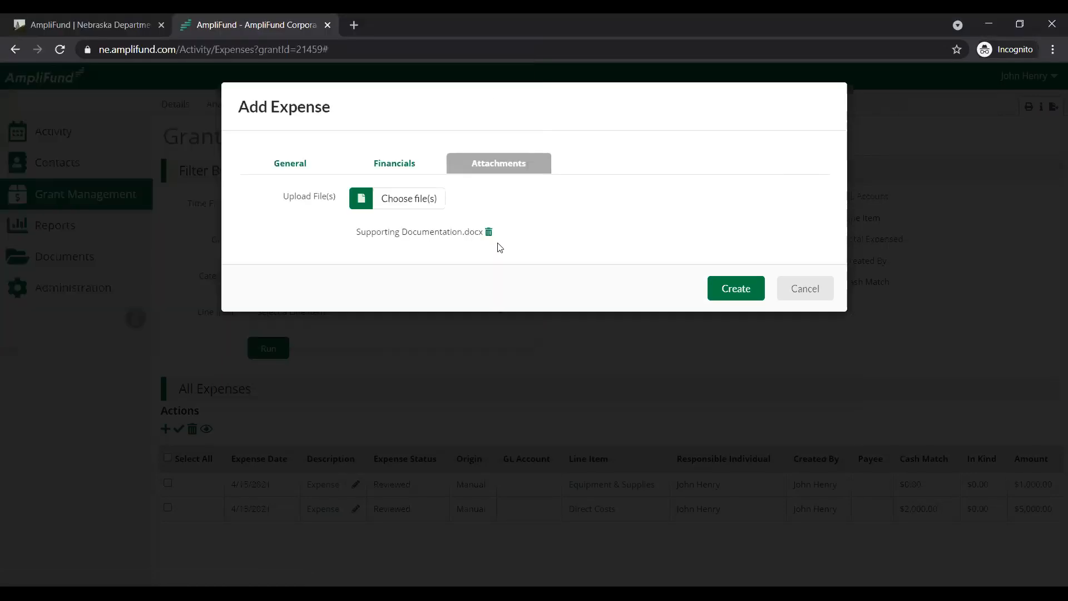
Create the Equipment & Supplies expense after rechecking its general information, and check its date and cash match in the expense list
{"action": "left_click", "coordinate": [300, 162]}
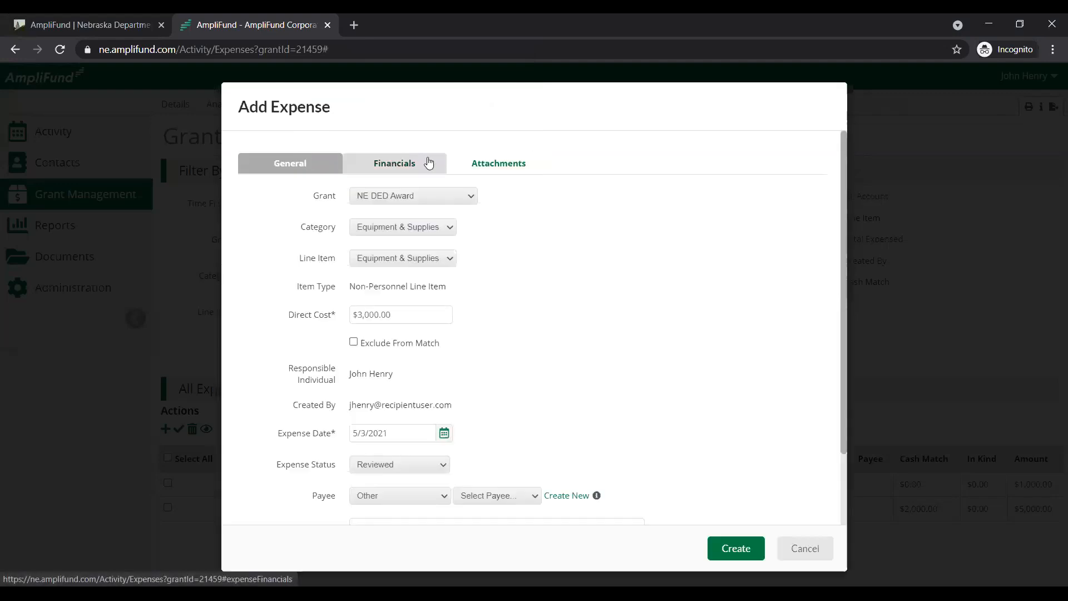
{"action": "scroll", "coordinate": [610, 336], "scroll_direction": "down", "scroll_amount": 2}
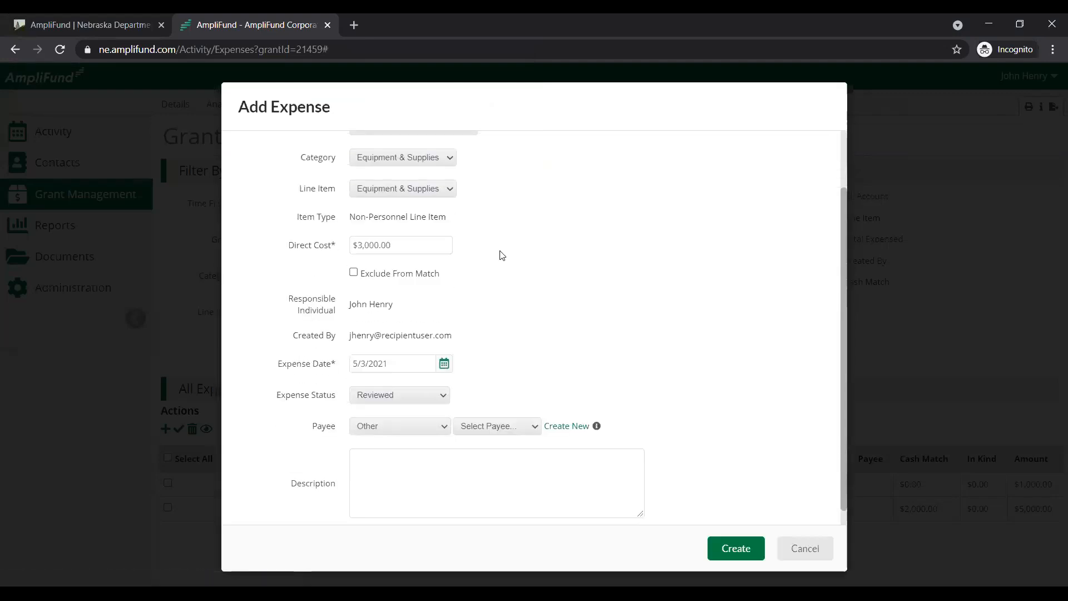
{"action": "left_click", "coordinate": [736, 554]}
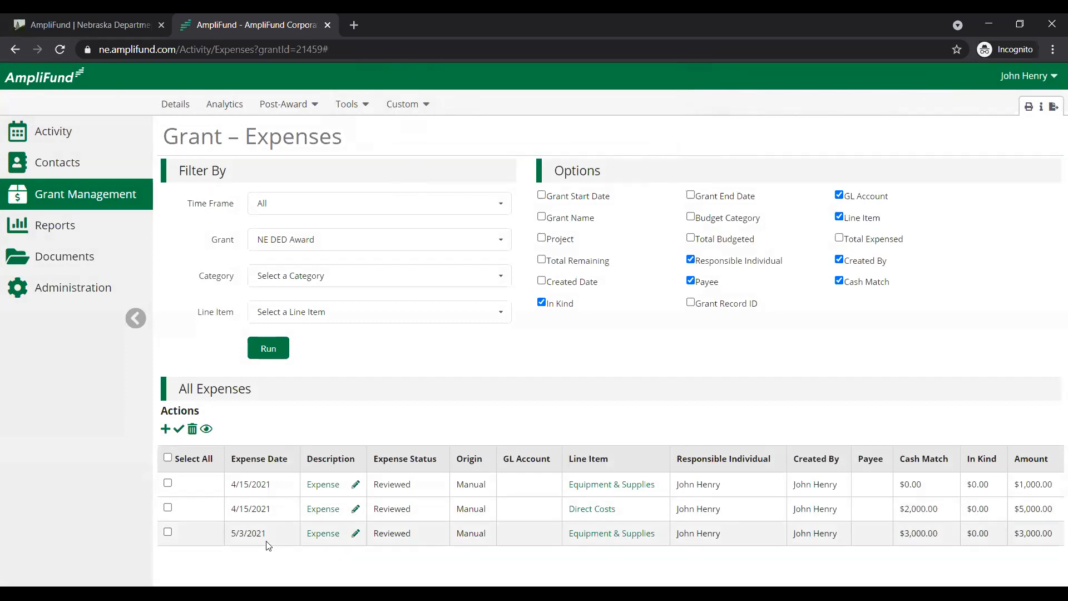
{"action": "left_click_drag", "start_coordinate": [271, 534], "coordinate": [227, 534]}
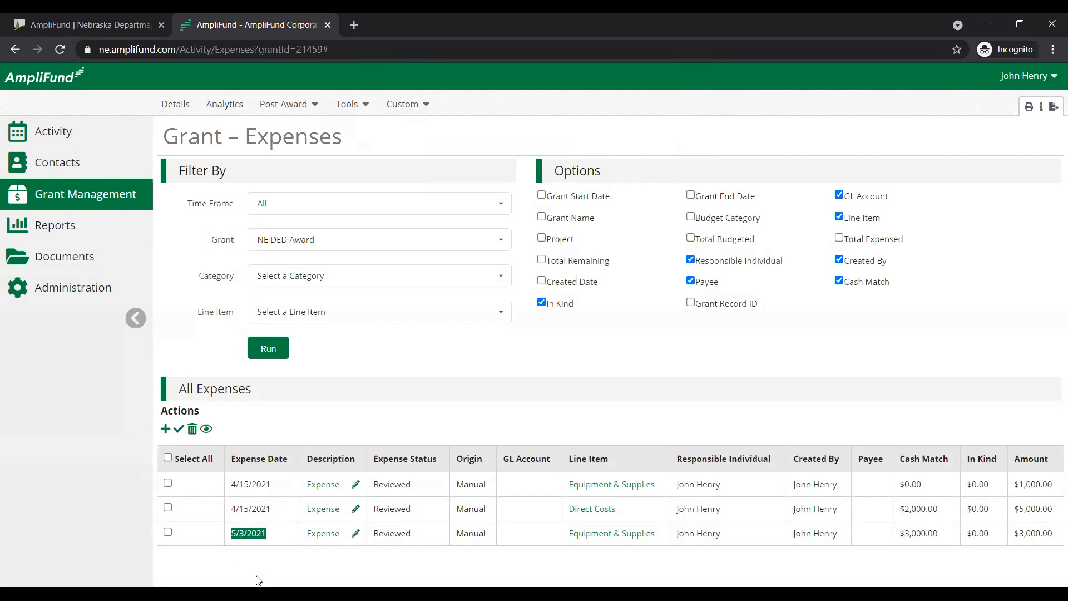
{"action": "left_click", "coordinate": [781, 551]}
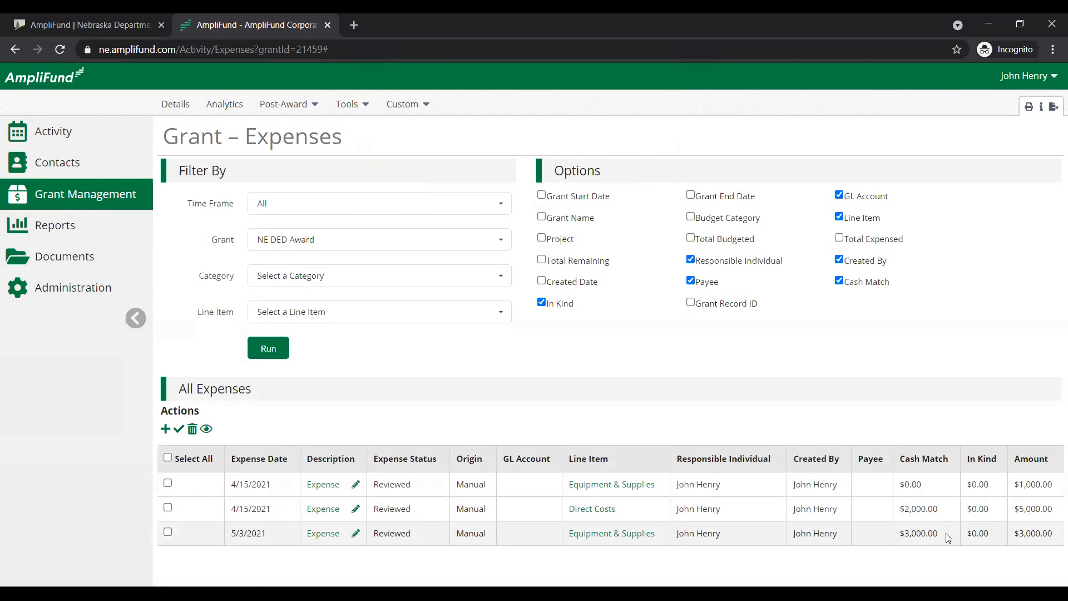
{"action": "left_click_drag", "start_coordinate": [947, 536], "coordinate": [900, 535]}
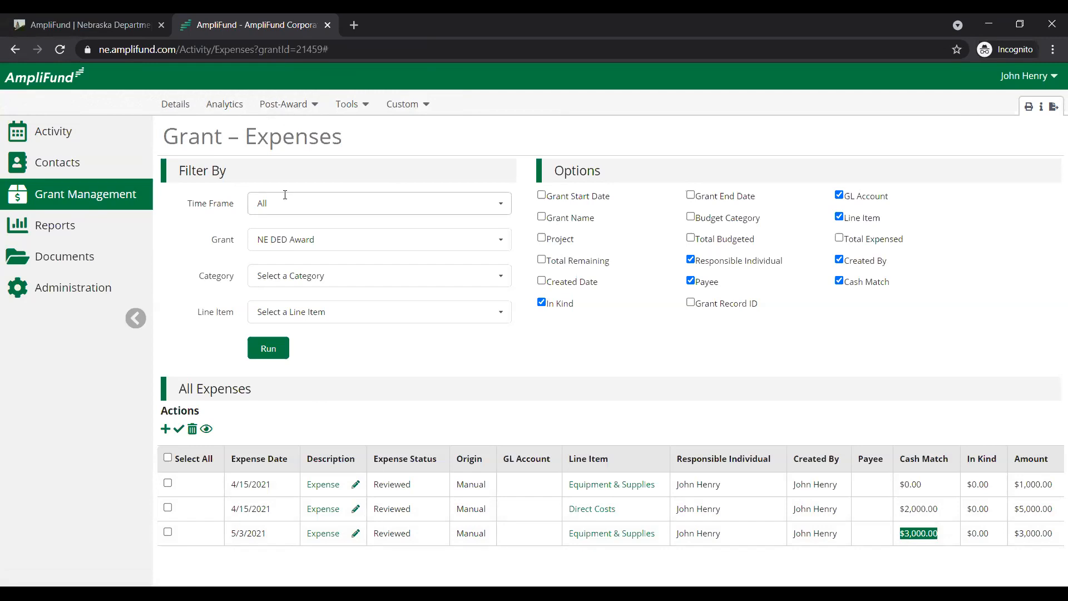
Open the NE DED Award's reporting periods and start creating a new one
{"action": "left_click", "coordinate": [288, 105]}
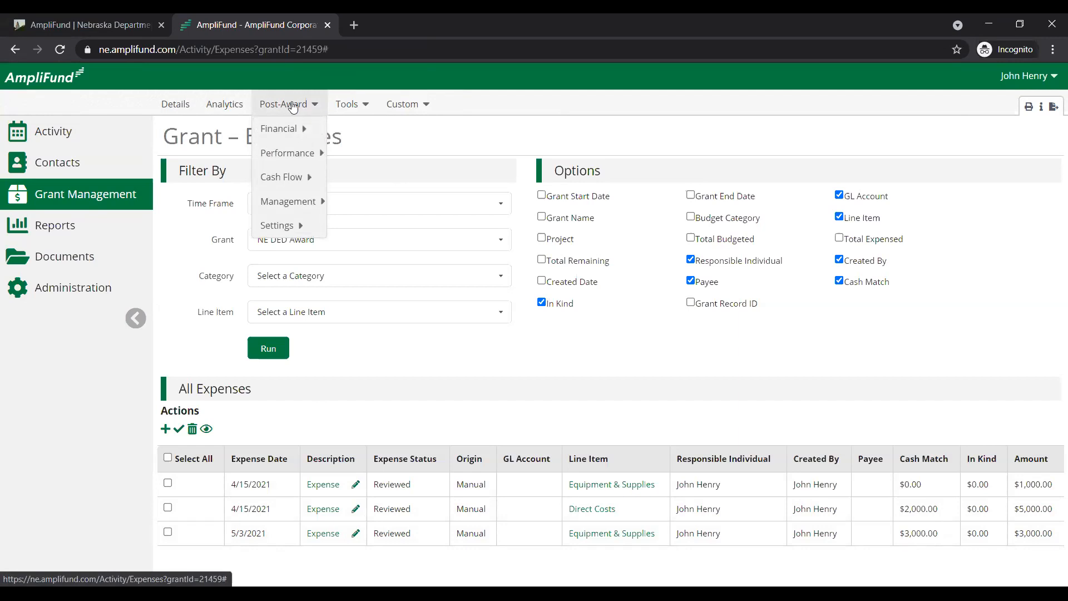
{"action": "mouse_move", "coordinate": [301, 204]}
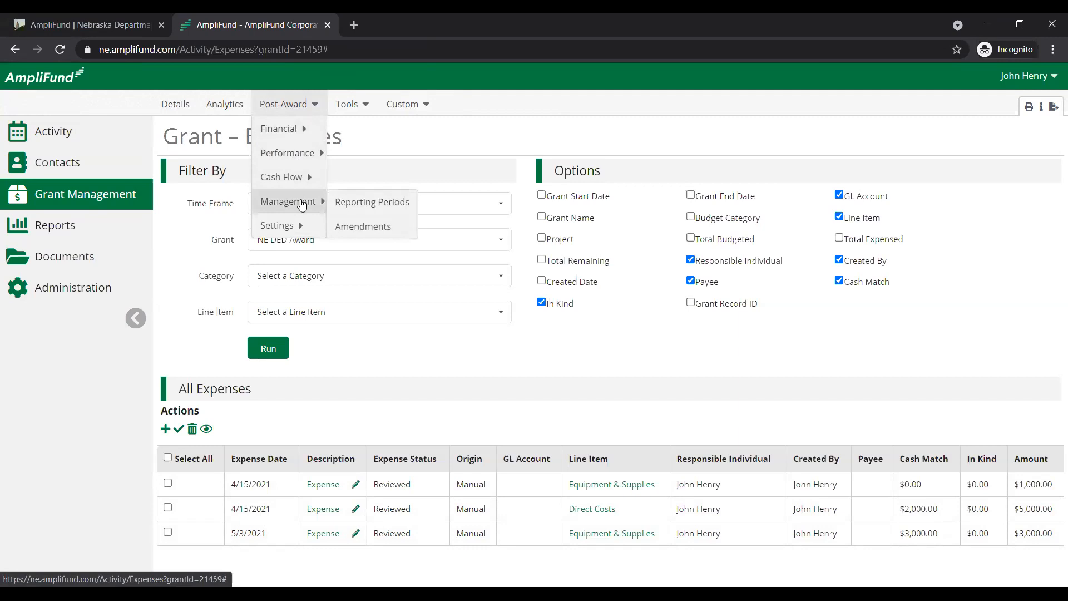
{"action": "left_click", "coordinate": [385, 204]}
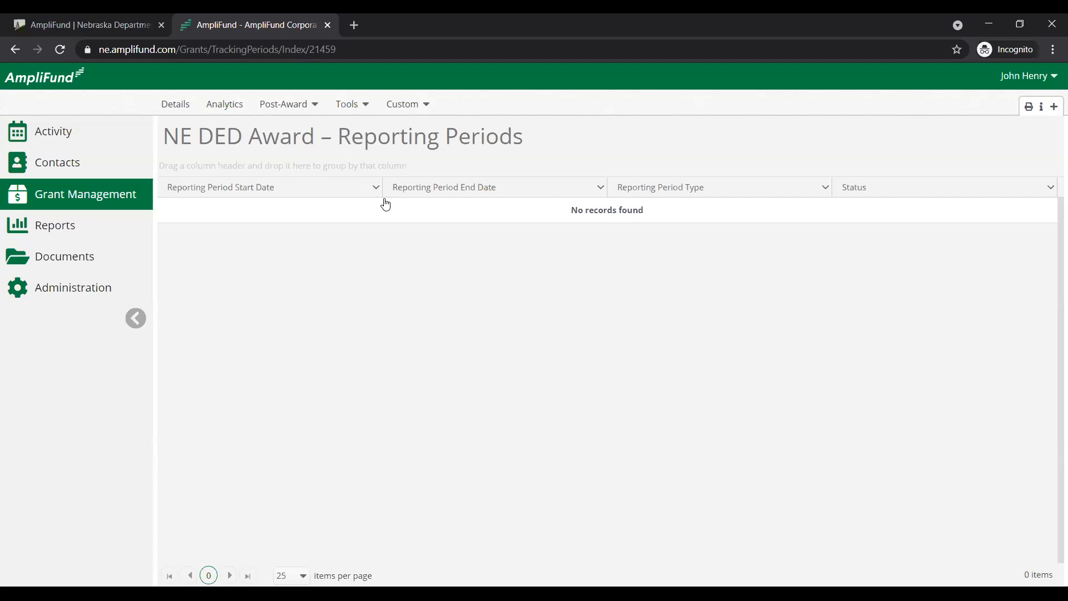
{"action": "left_click", "coordinate": [1054, 109]}
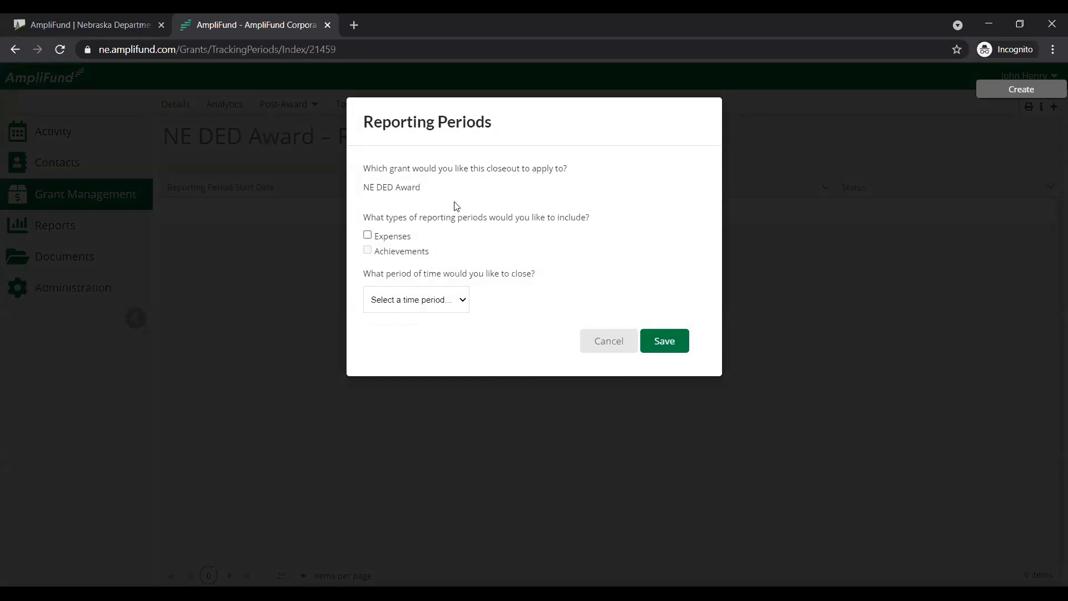
Include Expenses in the reporting period and choose 04/01/2021-04/30/2021 as the period of time to close
{"action": "left_click_drag", "start_coordinate": [599, 224], "coordinate": [368, 236]}
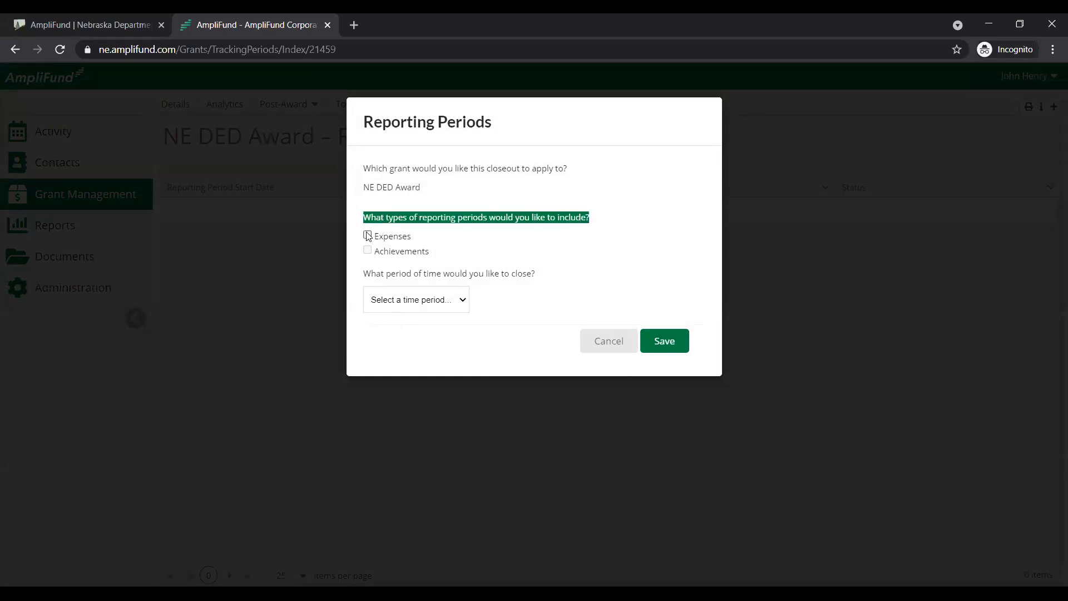
{"action": "left_click", "coordinate": [368, 235]}
{"action": "left_click", "coordinate": [539, 226]}
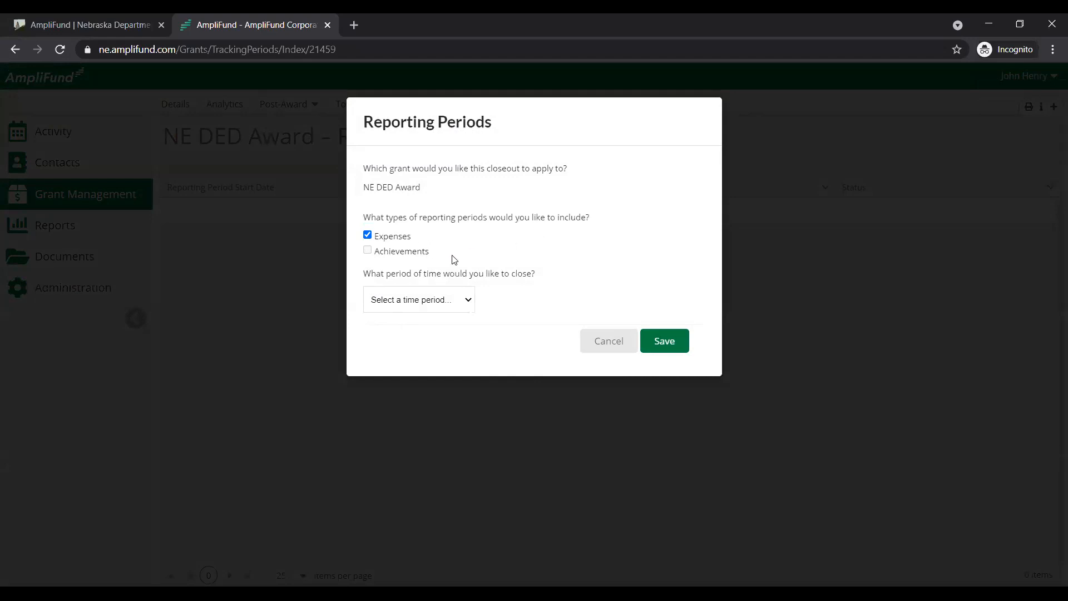
{"action": "left_click", "coordinate": [447, 307]}
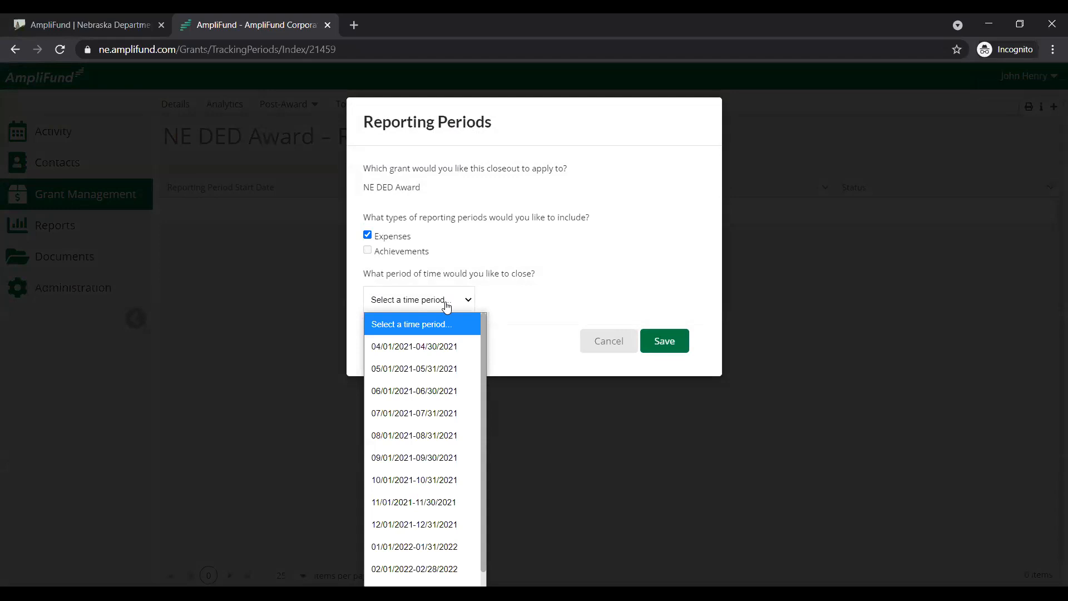
{"action": "left_click", "coordinate": [451, 348]}
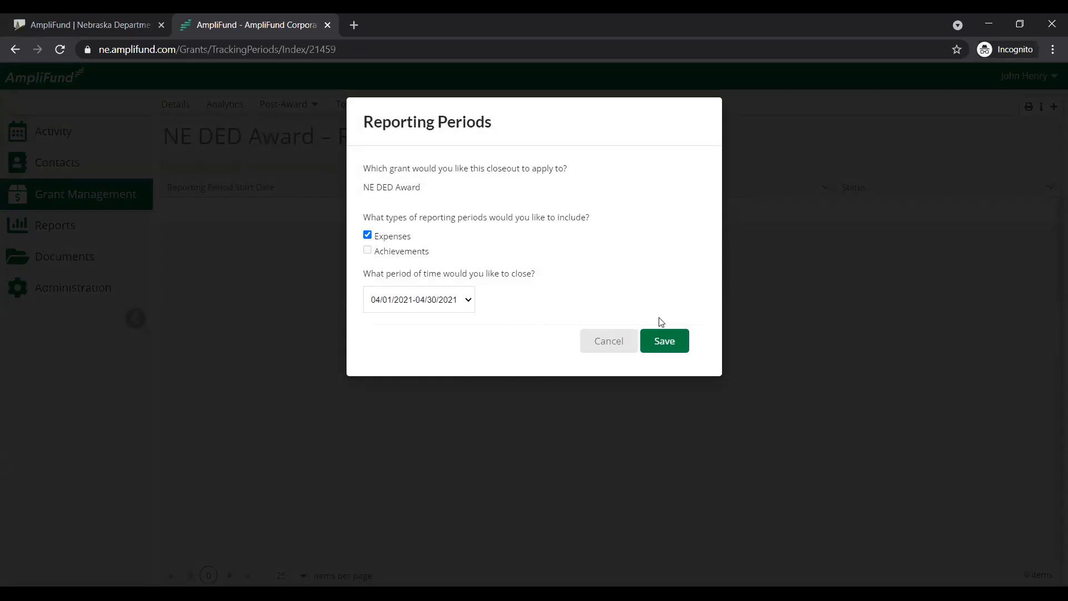
Review the available time periods, keep 04/01/2021-04/30/2021, and save the new reporting period
{"action": "left_click", "coordinate": [460, 310]}
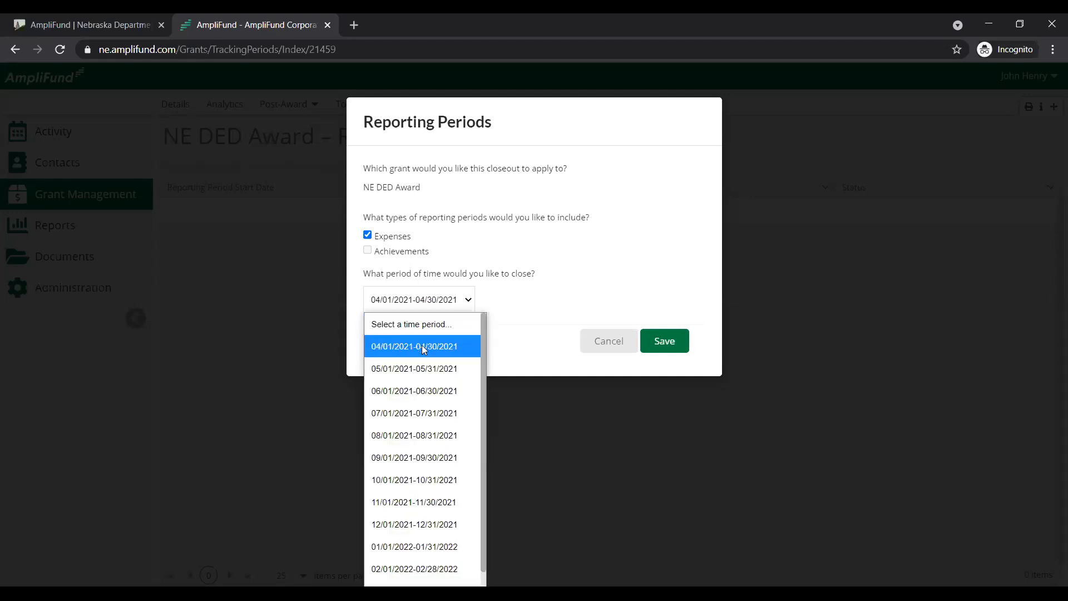
{"action": "left_click", "coordinate": [515, 337]}
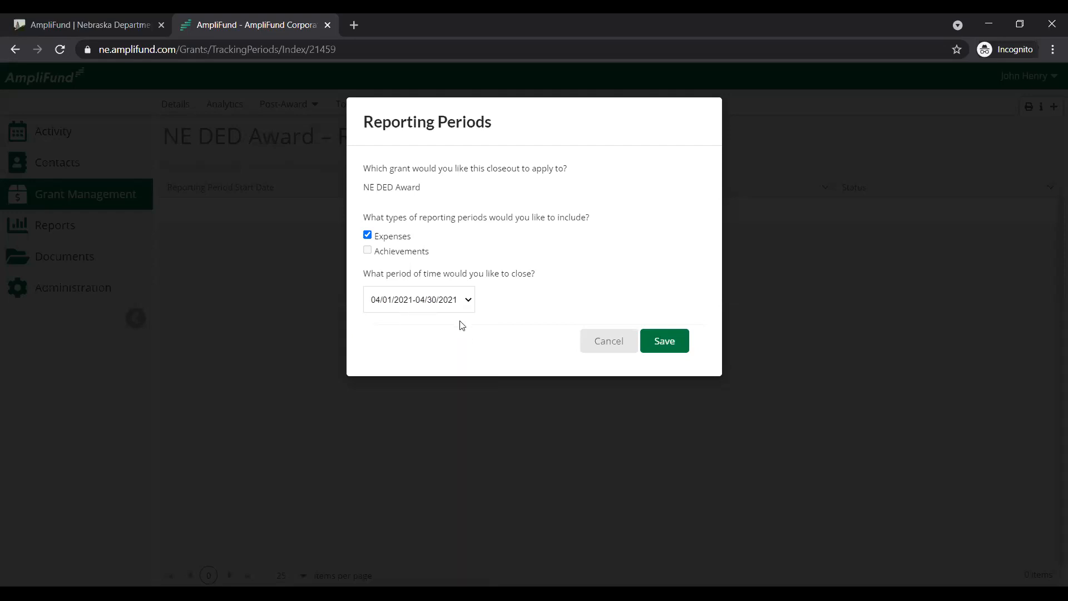
{"action": "left_click", "coordinate": [663, 340]}
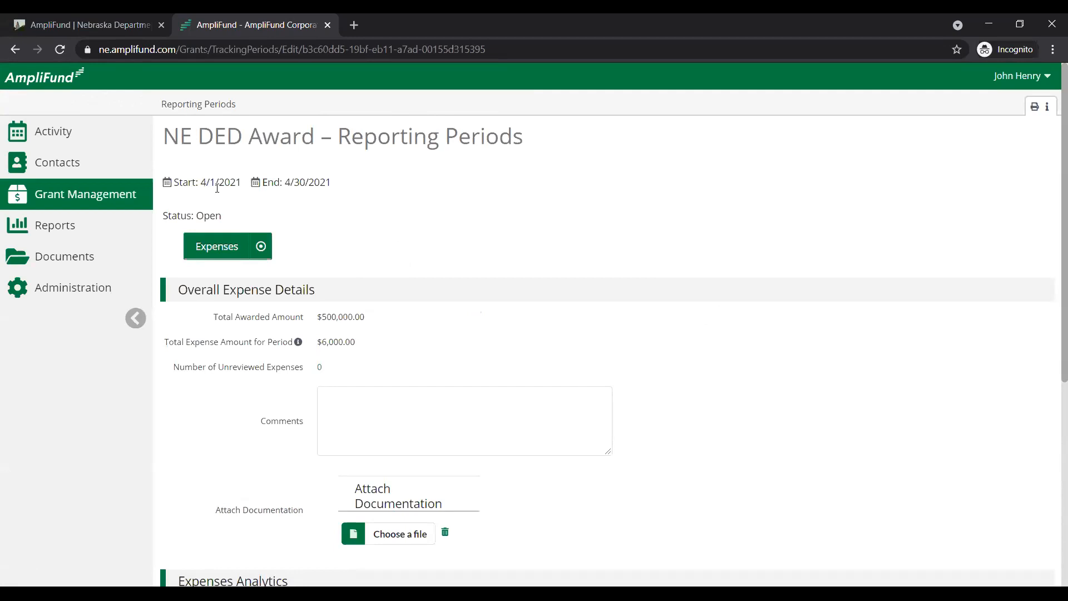
Examine the reporting period's start date, total awarded amount, total expense amount for the period and number of unreviewed expenses
{"action": "left_click_drag", "start_coordinate": [202, 183], "coordinate": [240, 183]}
{"action": "left_click", "coordinate": [296, 218]}
{"action": "left_click_drag", "start_coordinate": [391, 317], "coordinate": [316, 321]}
{"action": "left_click_drag", "start_coordinate": [315, 368], "coordinate": [174, 377]}
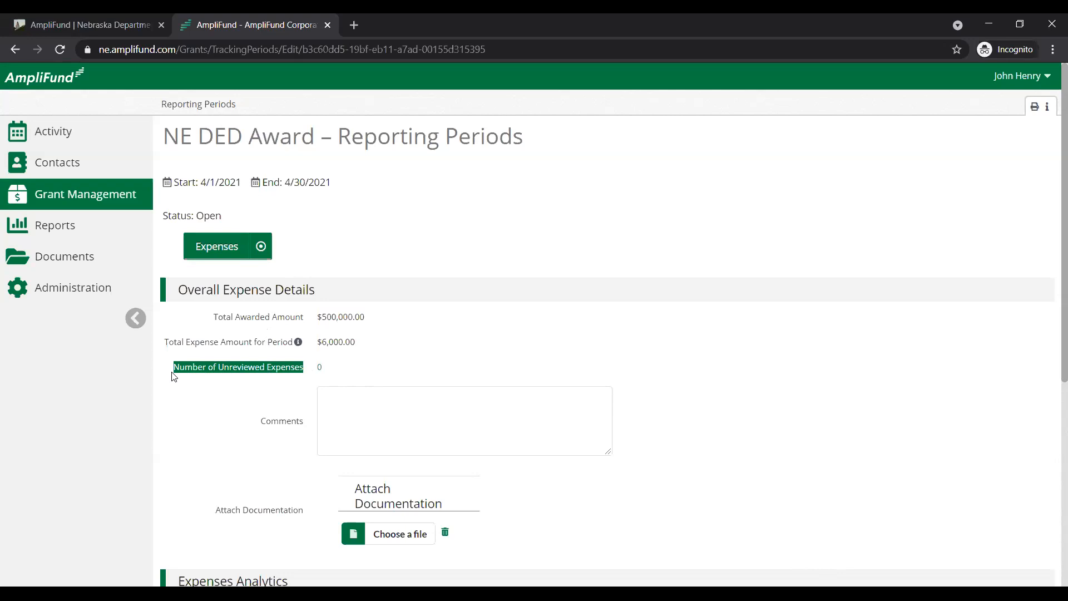
{"action": "left_click", "coordinate": [273, 370]}
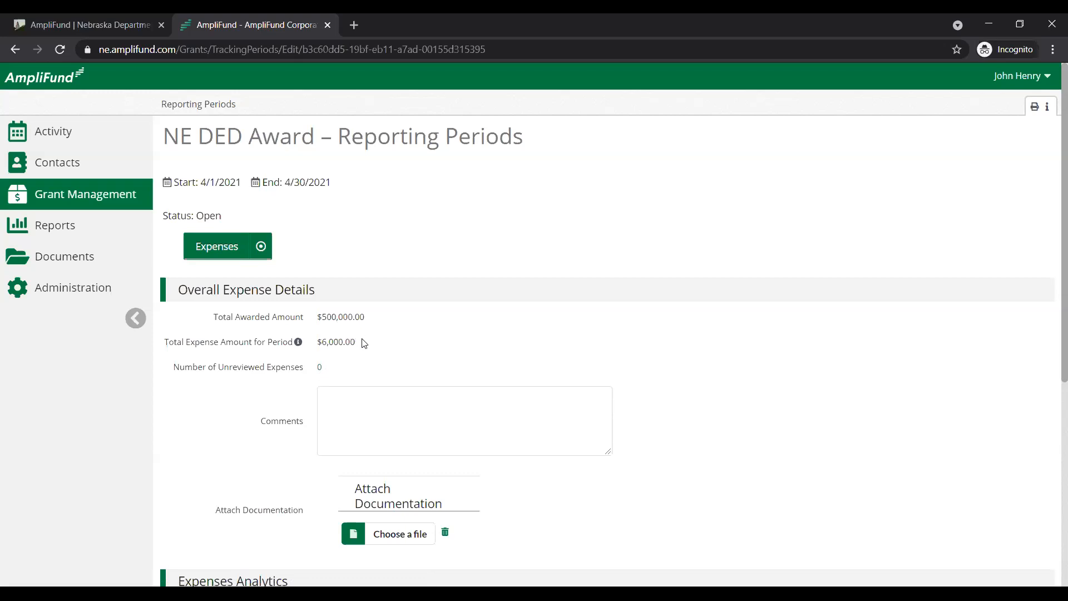
{"action": "left_click_drag", "start_coordinate": [362, 342], "coordinate": [320, 343]}
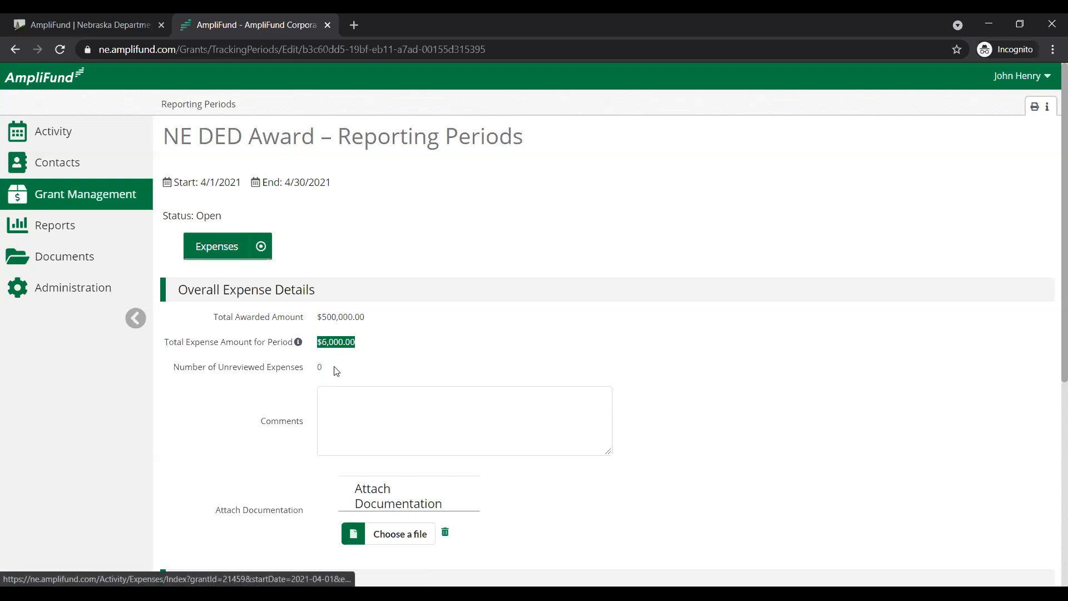
{"action": "left_click", "coordinate": [339, 368]}
{"action": "left_click_drag", "start_coordinate": [174, 367], "coordinate": [306, 371]}
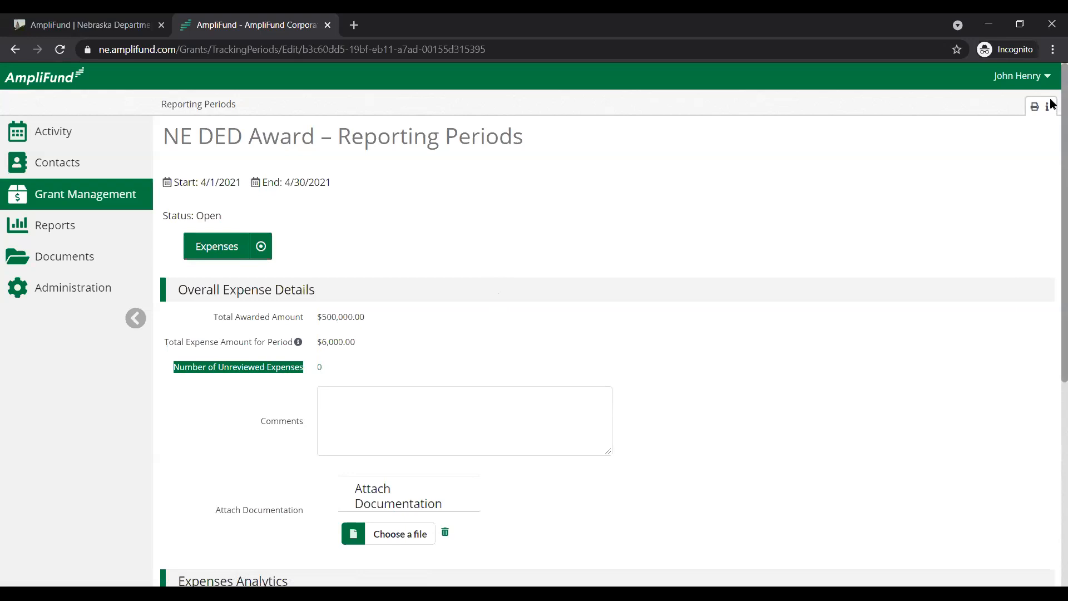
Close the April 2021 reporting period with Direct Costs and Equipment & Supplies included, confirm its submission to the funder, and return to the reporting periods list
{"action": "left_click_drag", "start_coordinate": [1062, 100], "coordinate": [1062, 333]}
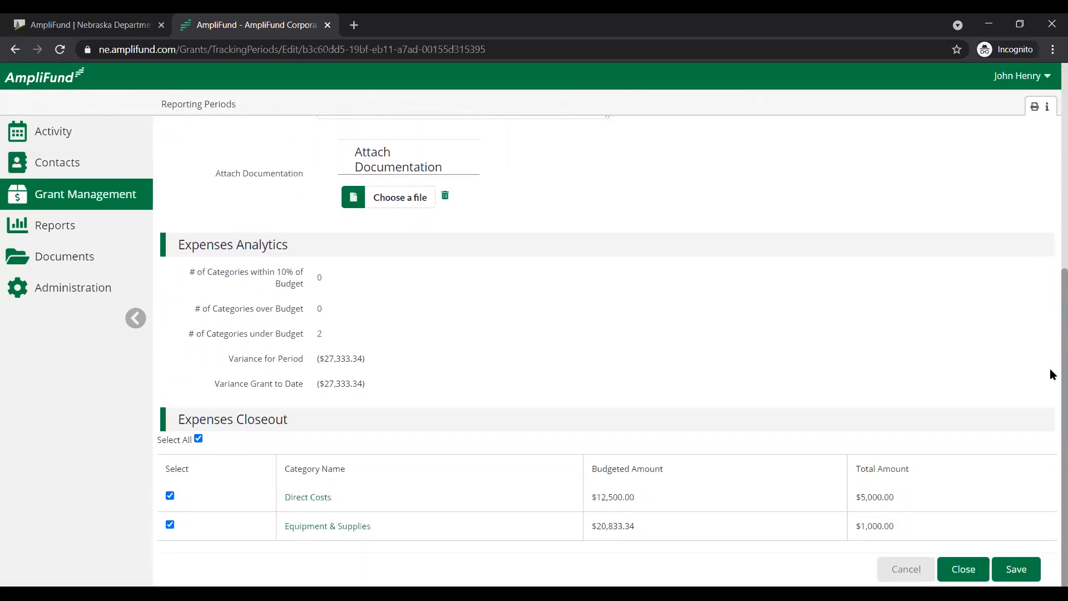
{"action": "left_click", "coordinate": [964, 570]}
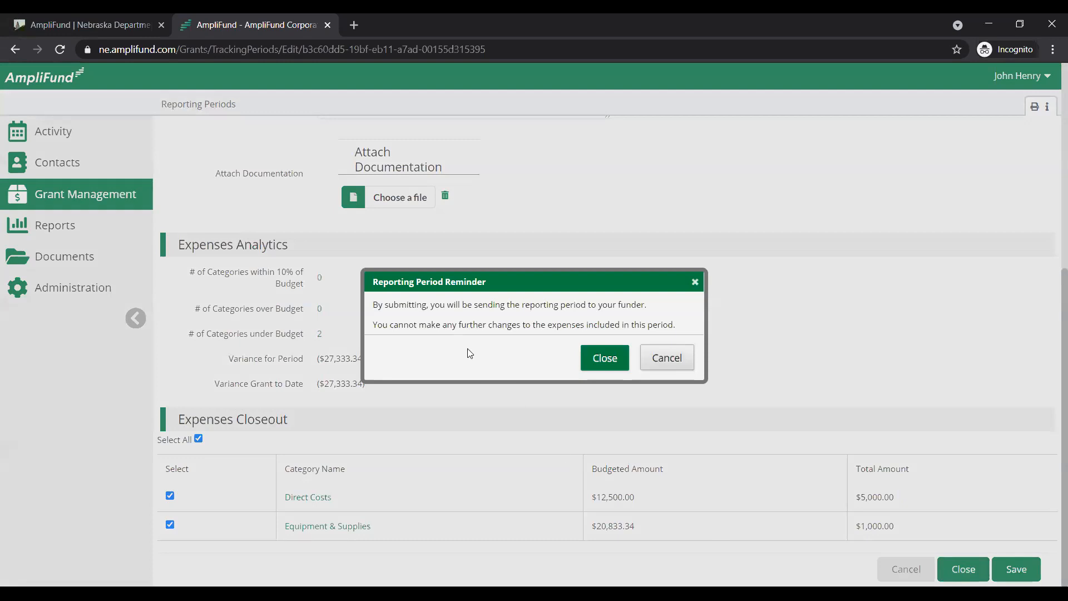
{"action": "double_click", "coordinate": [377, 305]}
{"action": "left_click_drag", "start_coordinate": [394, 307], "coordinate": [445, 323]}
{"action": "left_click", "coordinate": [445, 314]}
{"action": "left_click", "coordinate": [620, 361]}
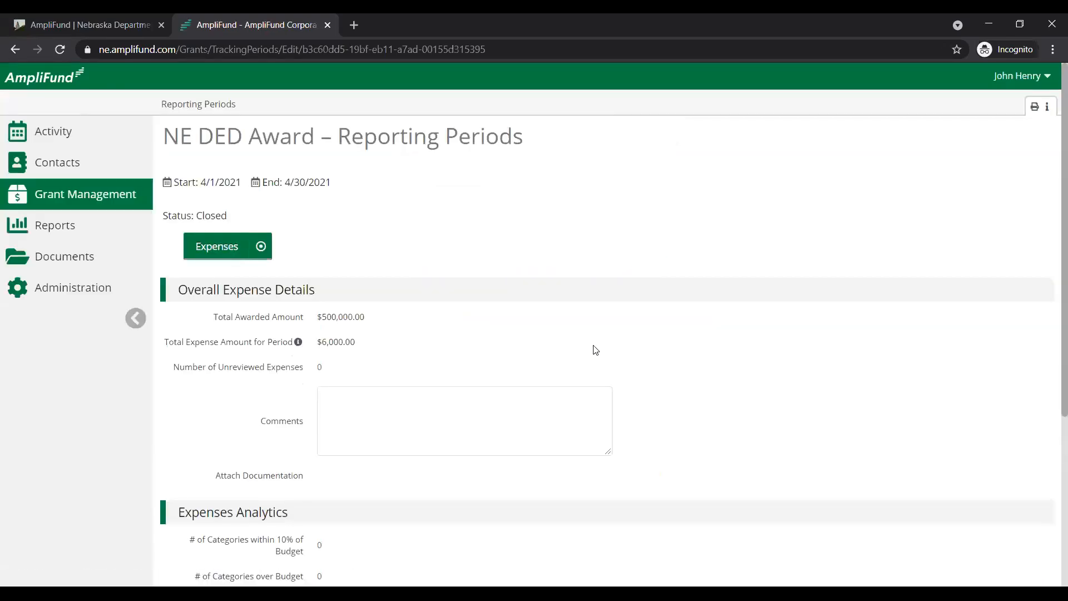
{"action": "left_click", "coordinate": [199, 106]}
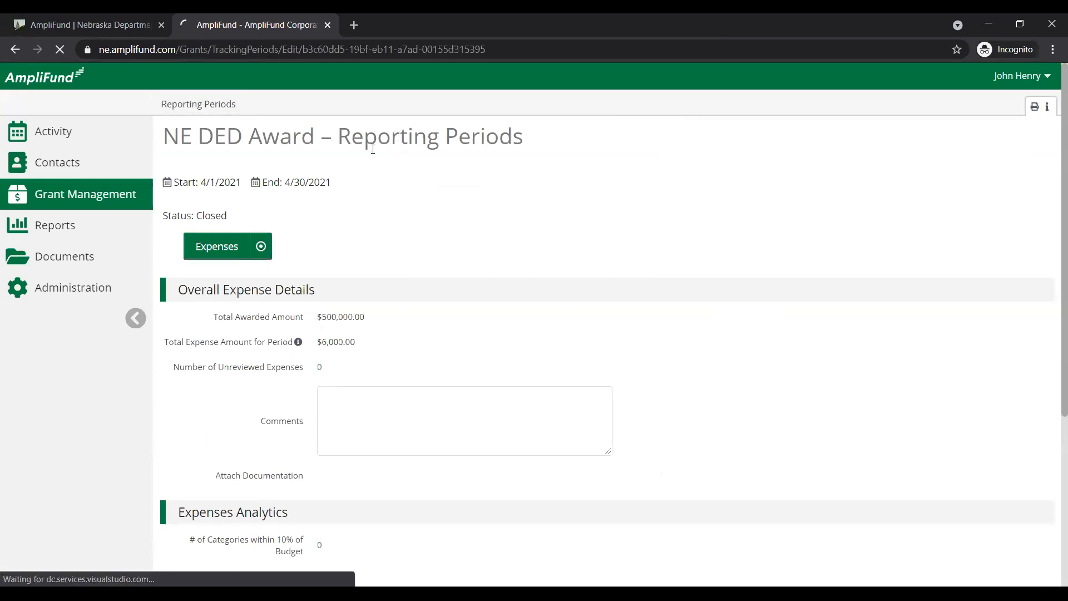
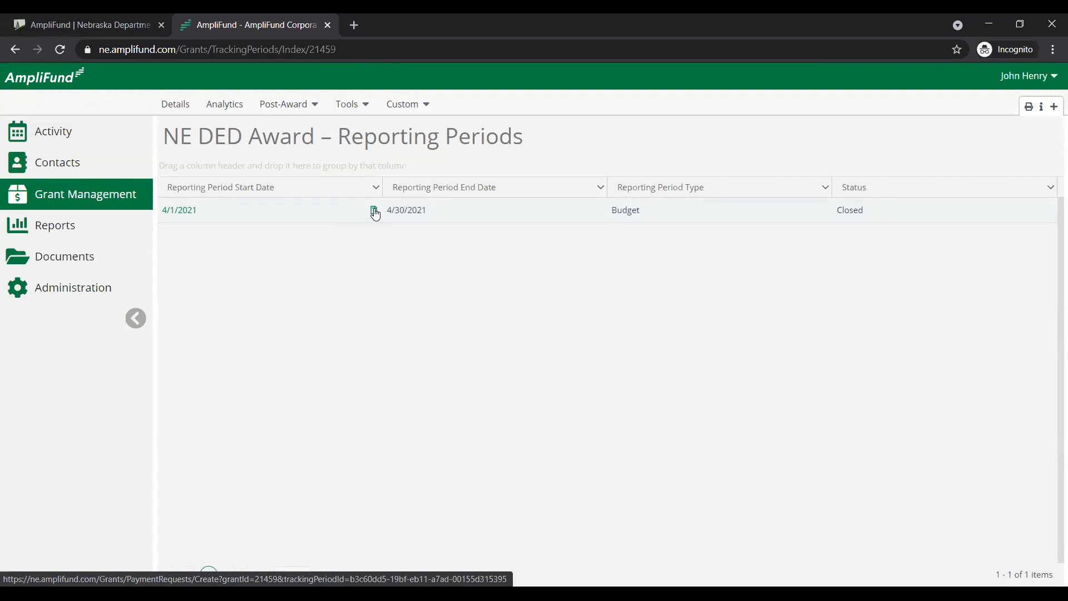
Create a new reporting period for the award that includes Expenses and covers 05/01/2021-05/31/2021
{"action": "left_click", "coordinate": [1054, 108]}
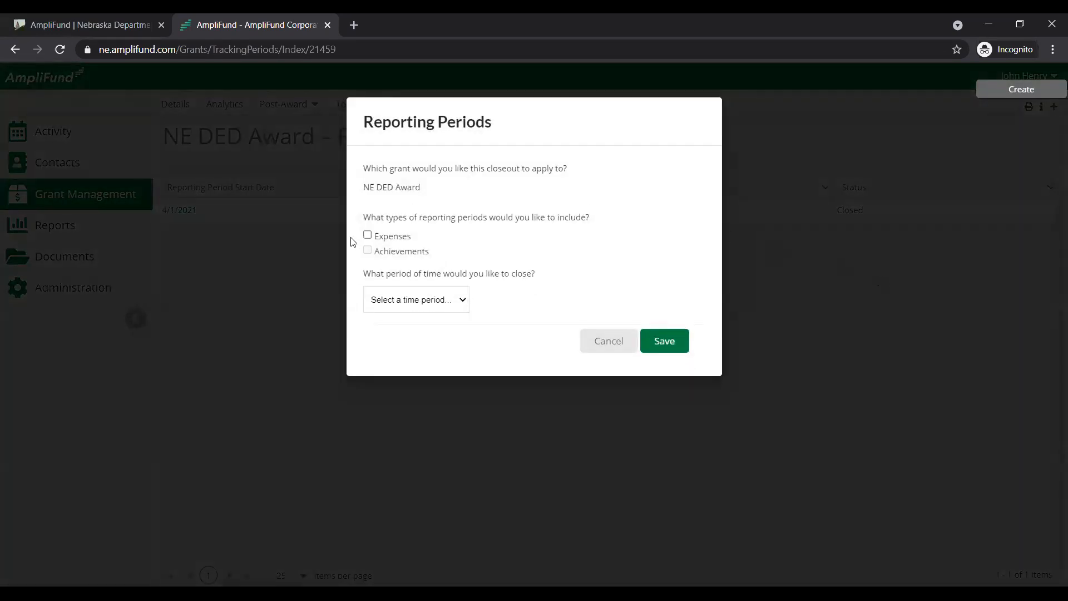
{"action": "left_click", "coordinate": [374, 236]}
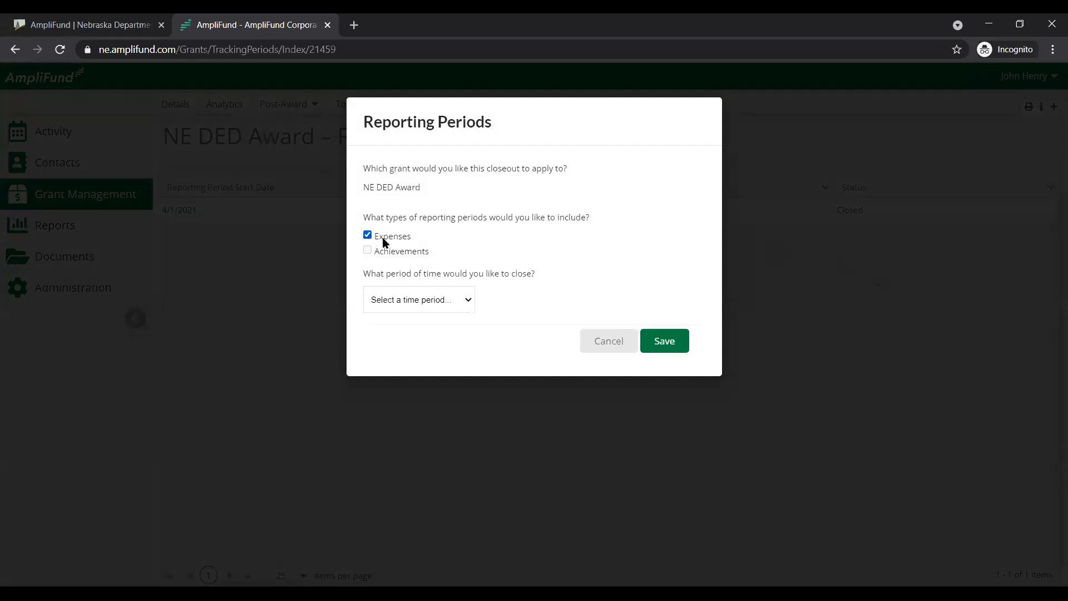
{"action": "left_click", "coordinate": [450, 310]}
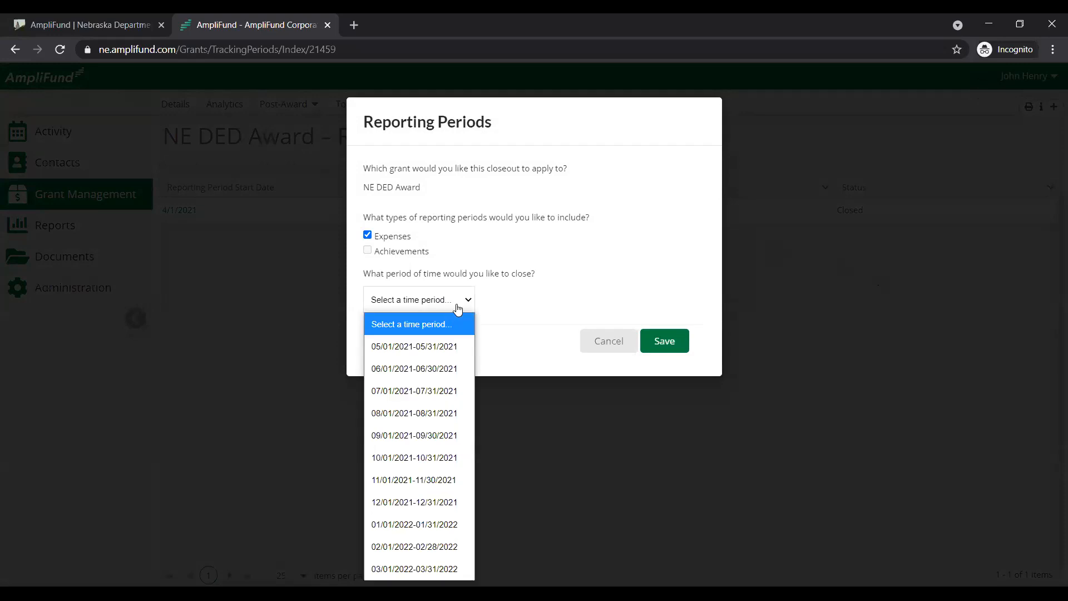
{"action": "left_click", "coordinate": [455, 347]}
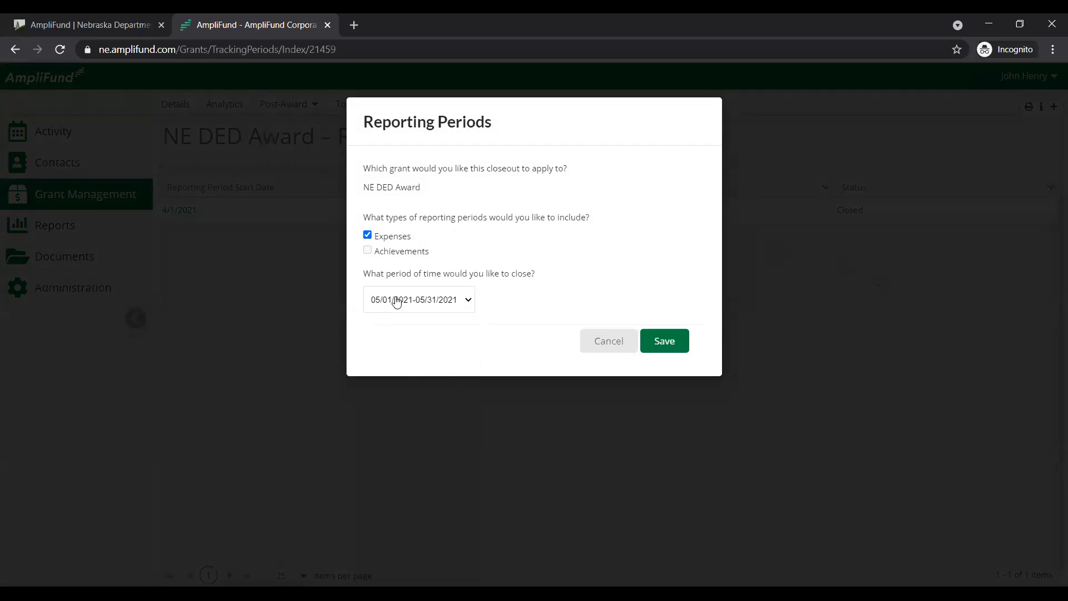
{"action": "left_click", "coordinate": [672, 337]}
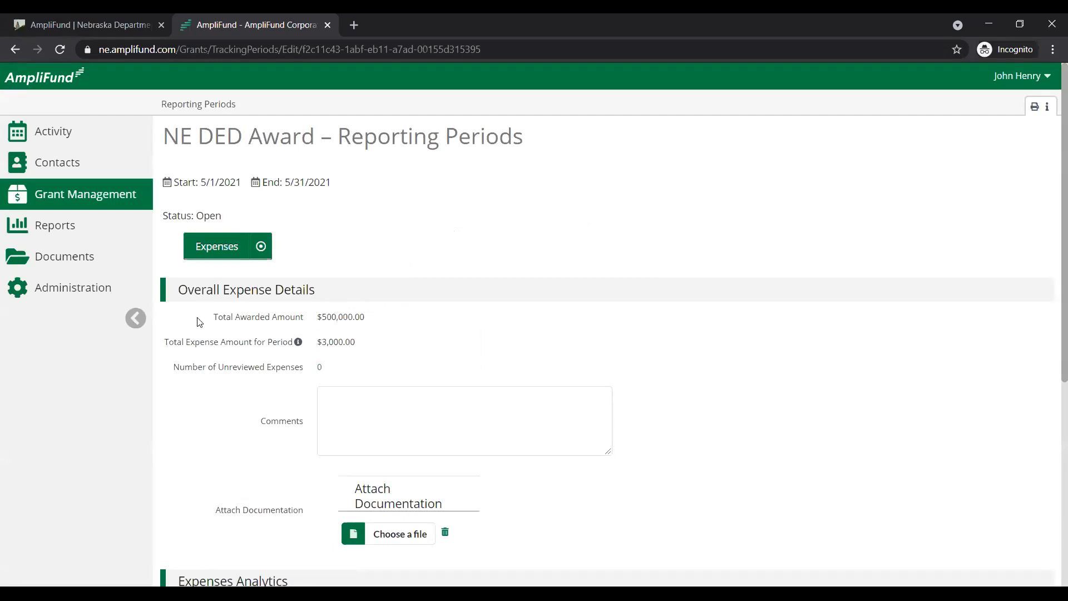
Examine the May 2021 period's total awarded amount, total expense amount, expenses analytics and closeout categories
{"action": "left_click_drag", "start_coordinate": [199, 322], "coordinate": [383, 328]}
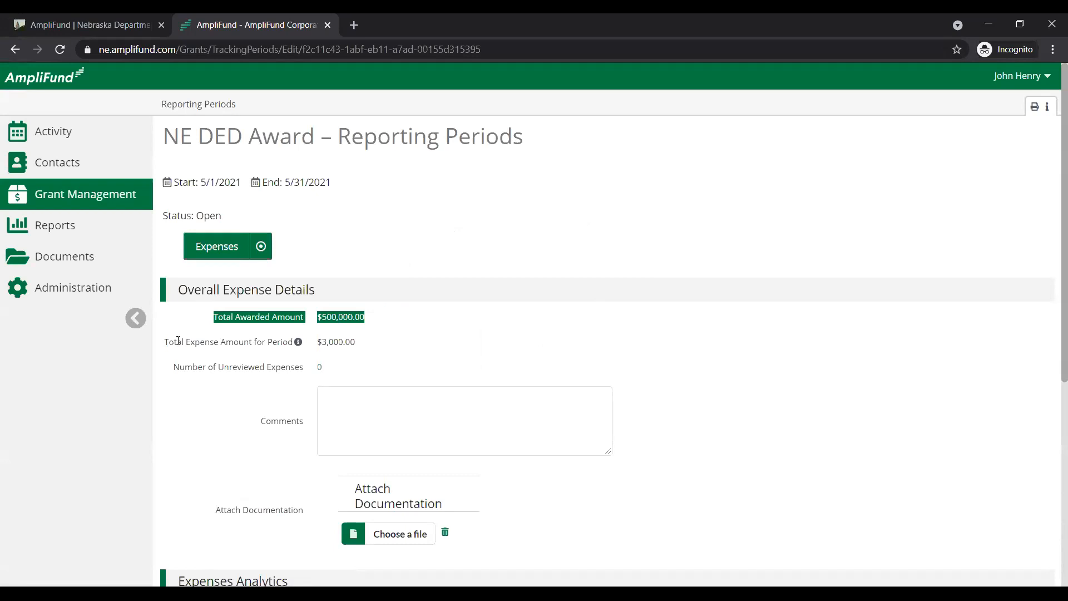
{"action": "left_click_drag", "start_coordinate": [165, 341], "coordinate": [381, 345]}
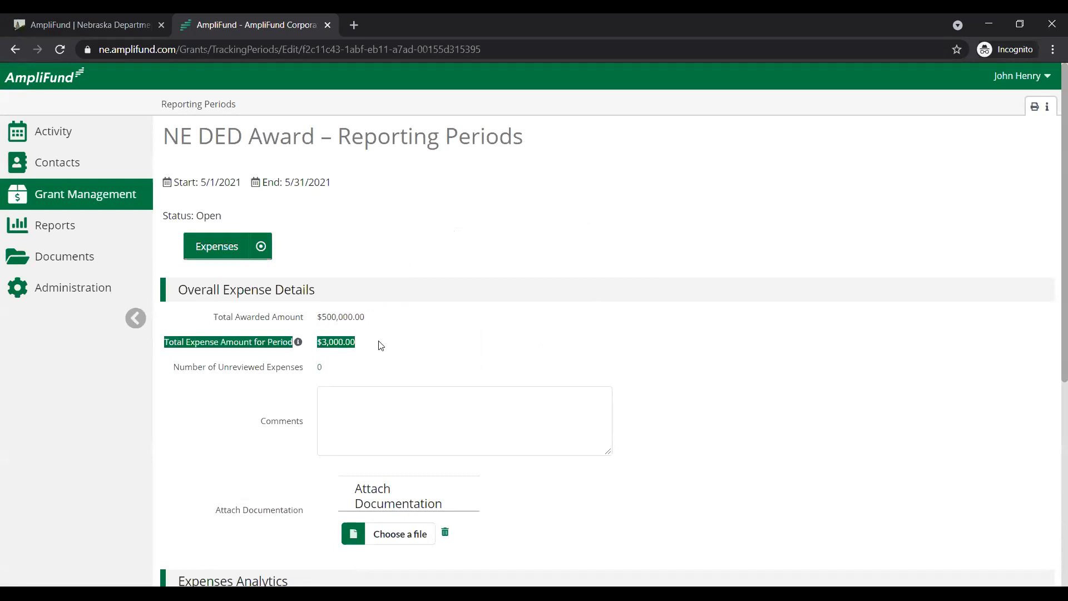
{"action": "left_click", "coordinate": [570, 341]}
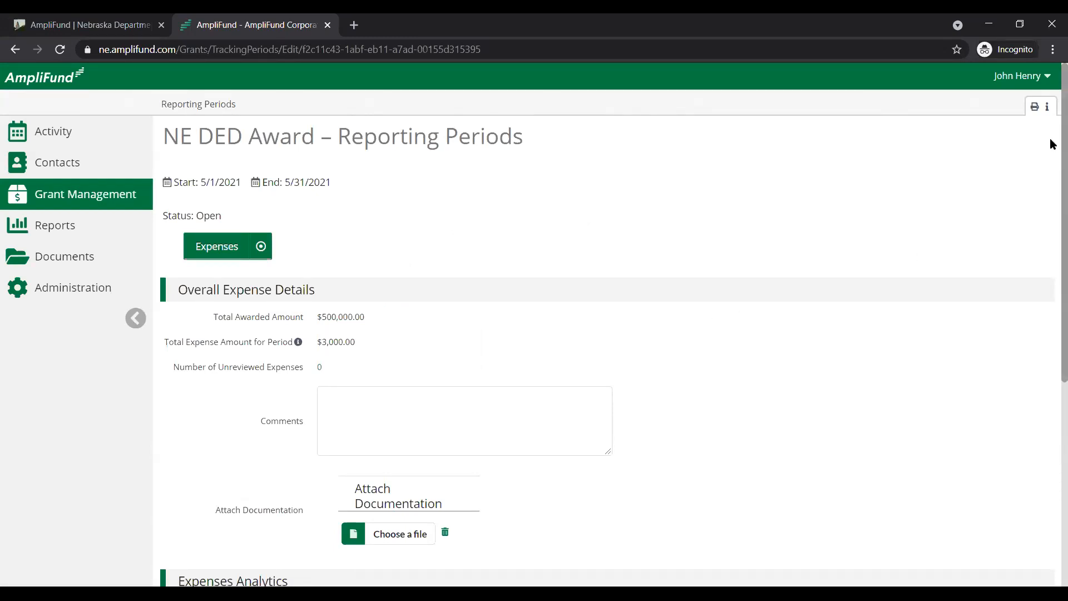
{"action": "scroll", "coordinate": [1049, 181], "scroll_direction": "down", "scroll_amount": 5}
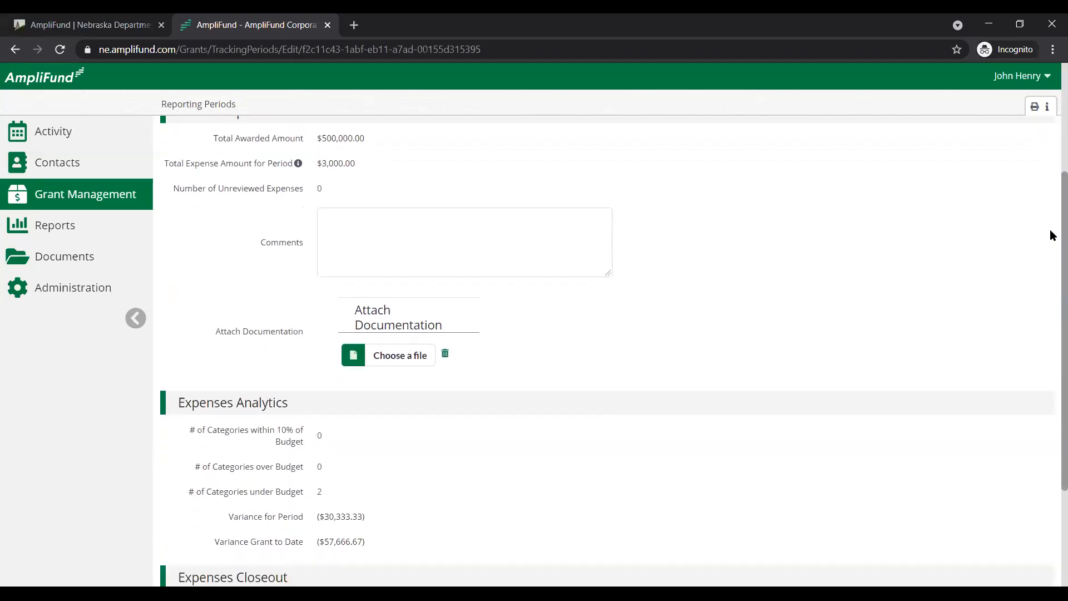
{"action": "scroll", "coordinate": [1050, 353], "scroll_direction": "down", "scroll_amount": 1}
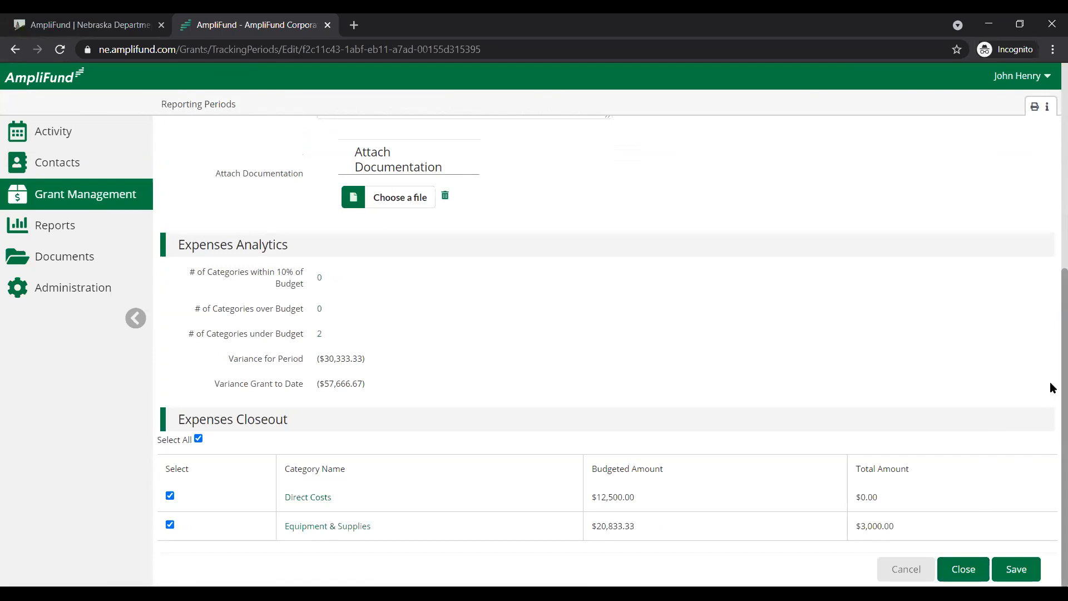
{"action": "scroll", "coordinate": [1050, 382], "scroll_direction": "up", "scroll_amount": 6}
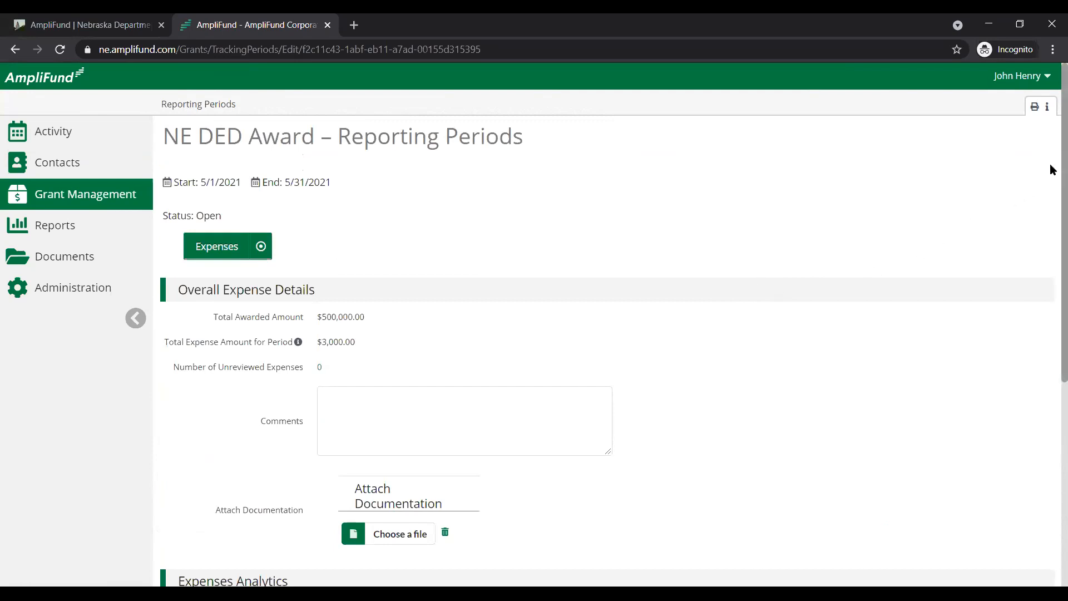
Close the May 2021 reporting period with Direct Costs and Equipment & Supplies included, confirm its submission, and return to the reporting periods list
{"action": "scroll", "coordinate": [1049, 167], "scroll_direction": "down", "scroll_amount": 6}
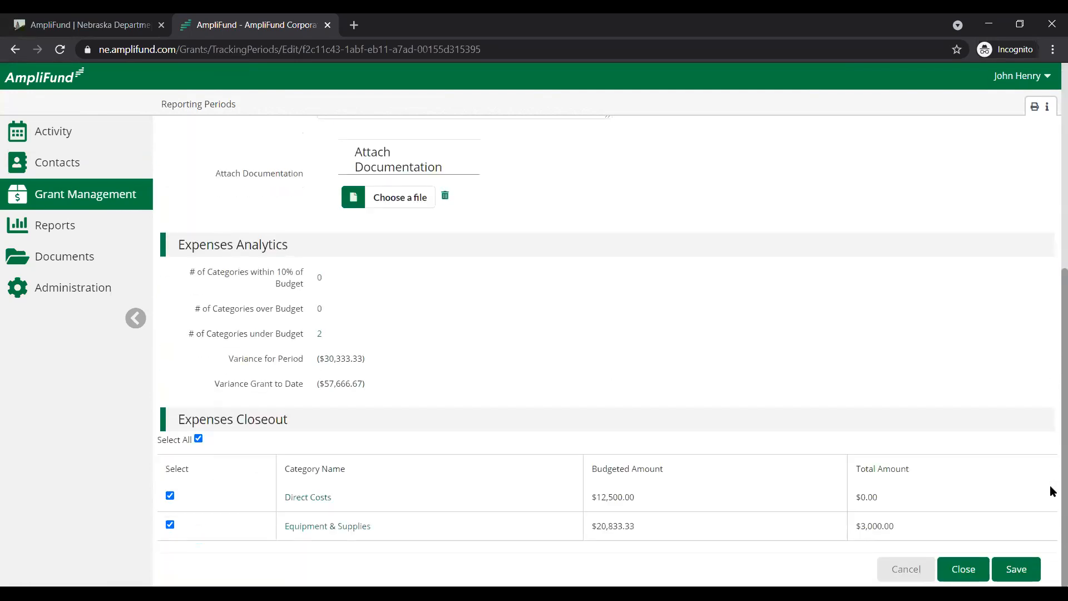
{"action": "left_click", "coordinate": [963, 571]}
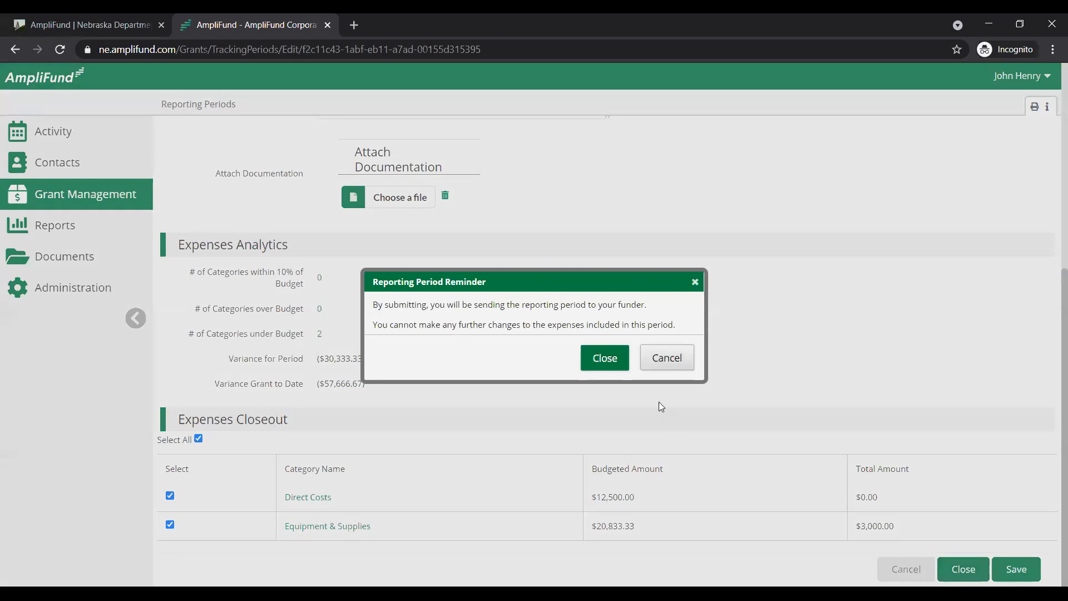
{"action": "left_click", "coordinate": [606, 360]}
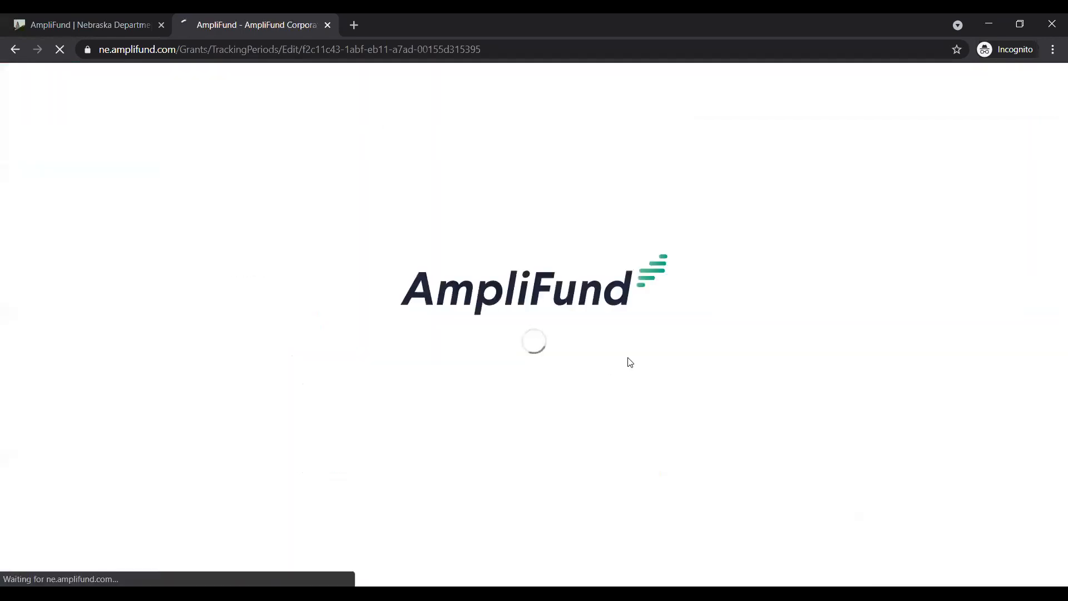
{"action": "left_click_drag", "start_coordinate": [262, 213], "coordinate": [159, 218]}
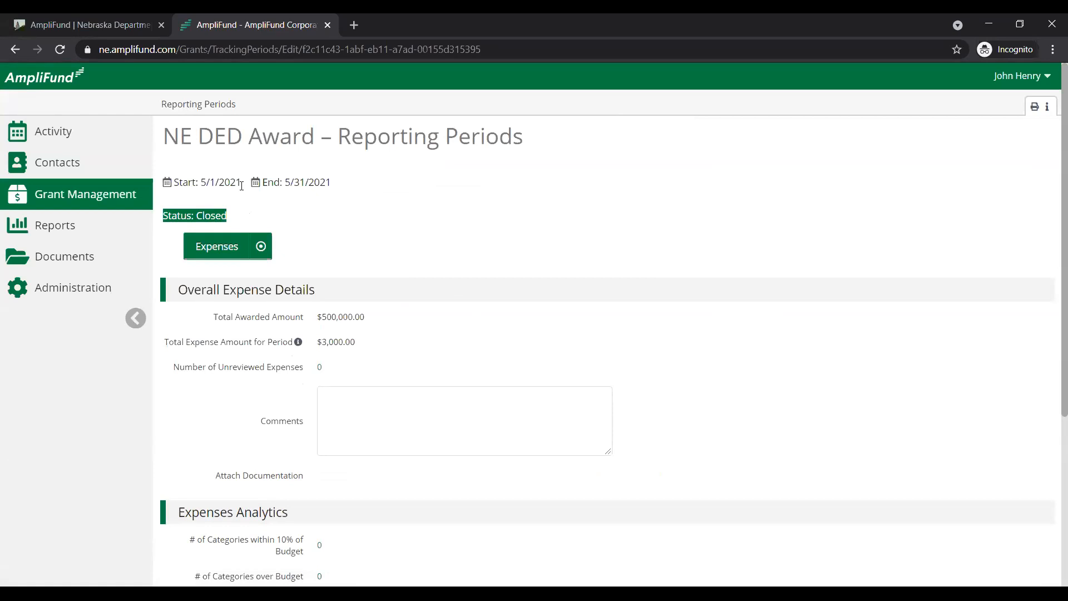
{"action": "left_click", "coordinate": [205, 132]}
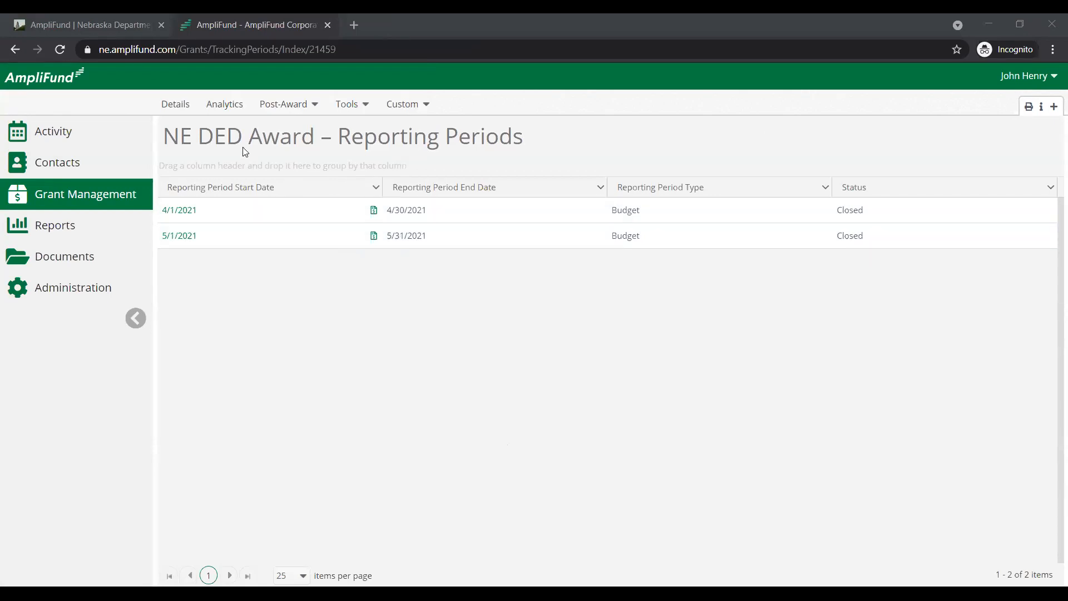
Start a payment request from the closed reporting period that begins 4/1/2021
{"action": "left_click", "coordinate": [273, 103]}
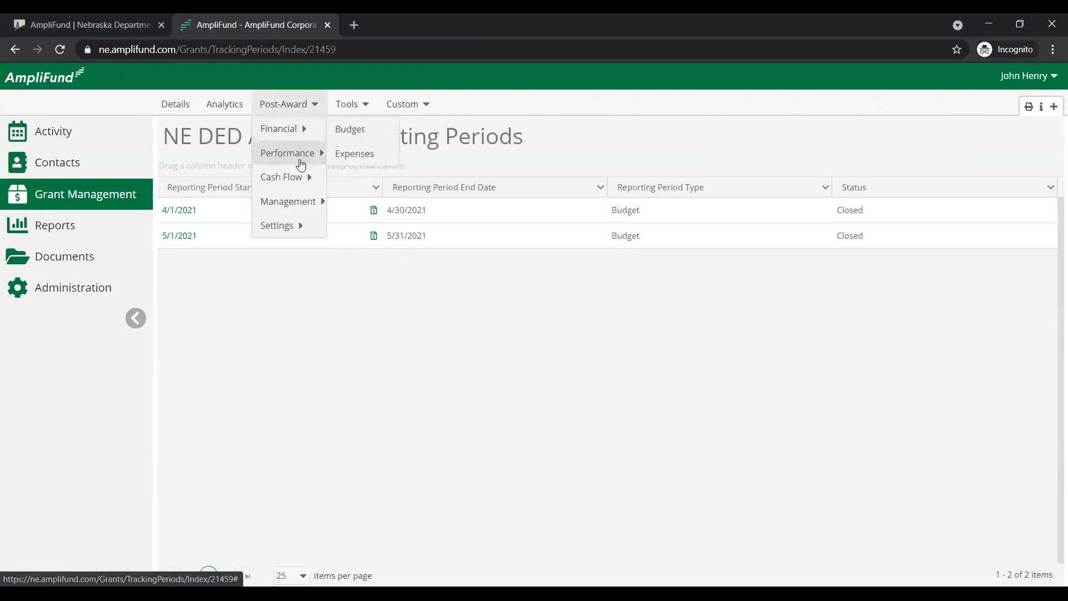
{"action": "mouse_move", "coordinate": [303, 176]}
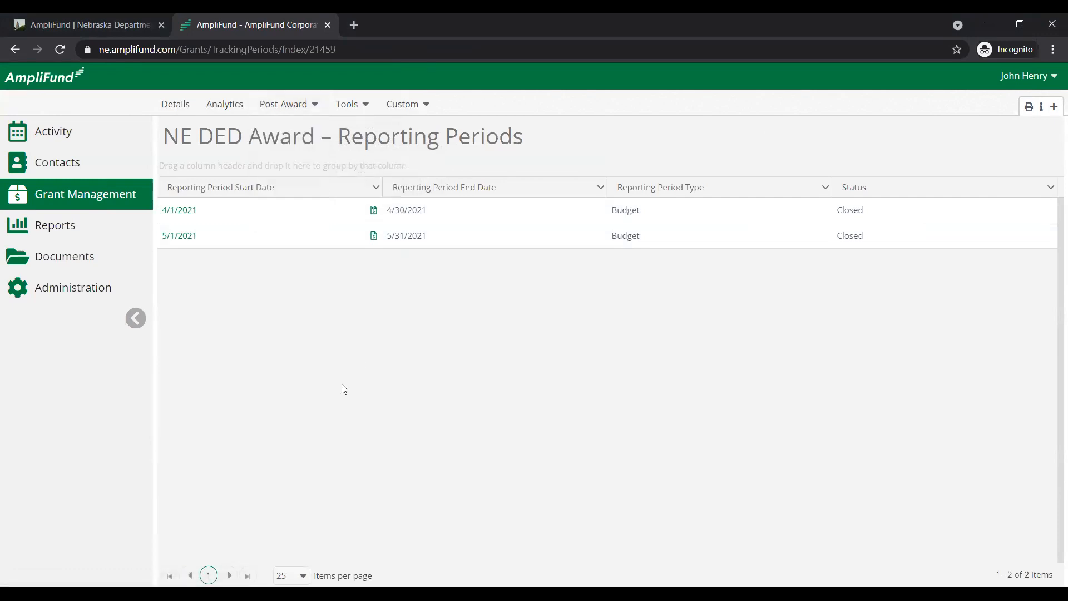
{"action": "left_click", "coordinate": [374, 211]}
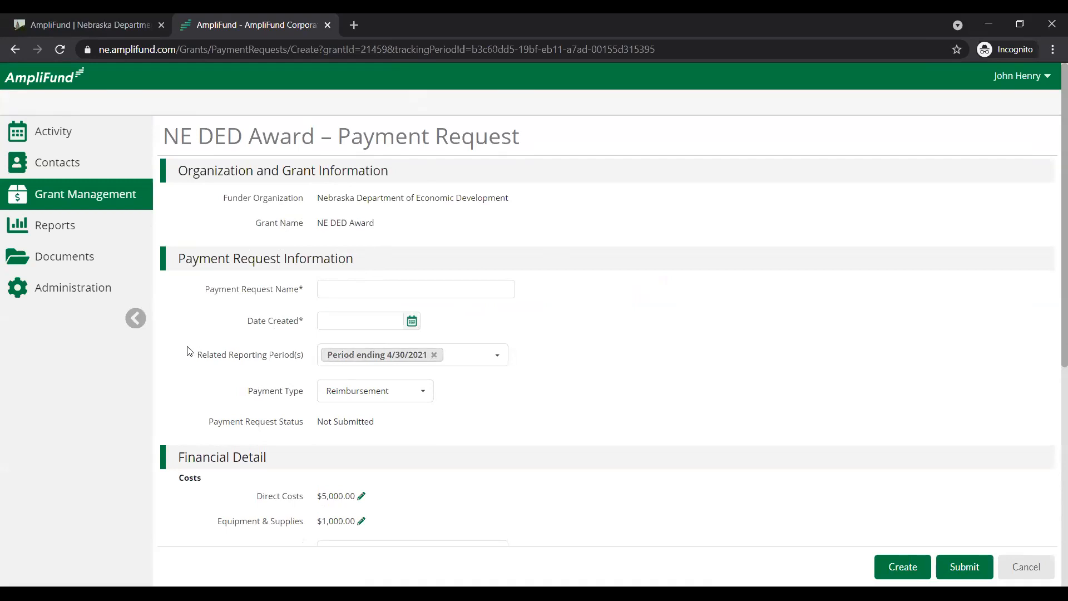
Examine the payment request's related reporting period and its costs, match contribution and totals in the financial detail
{"action": "left_click_drag", "start_coordinate": [188, 355], "coordinate": [310, 364]}
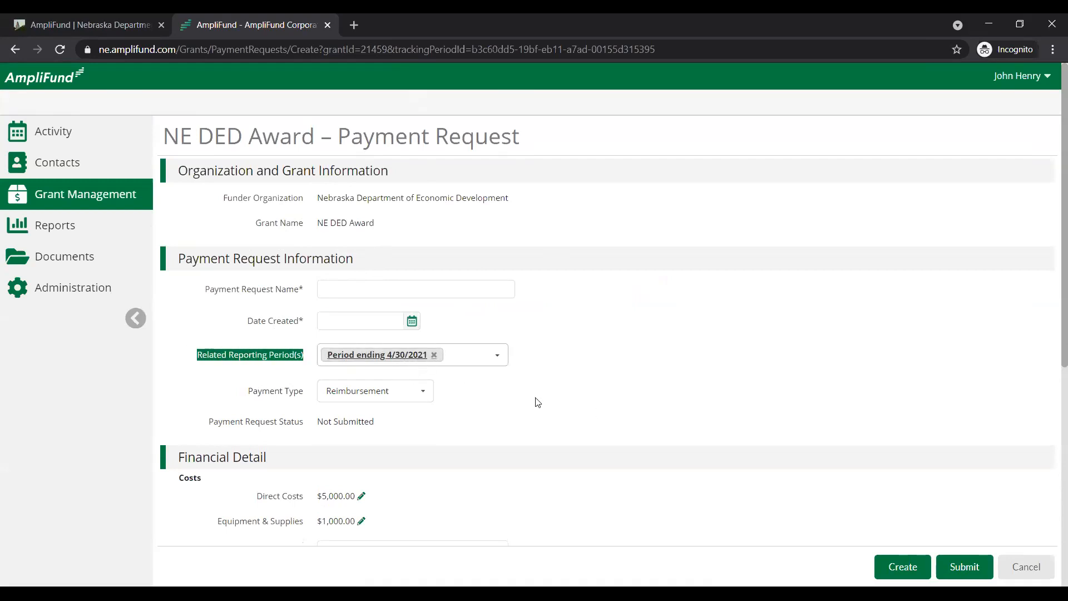
{"action": "scroll", "coordinate": [591, 400], "scroll_direction": "down", "scroll_amount": 4}
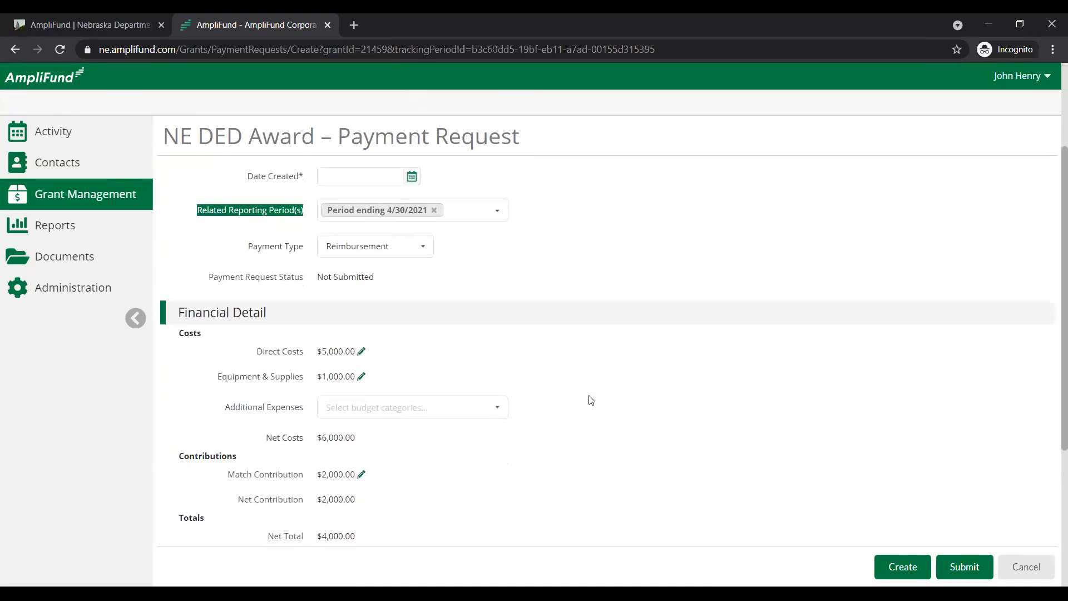
{"action": "left_click_drag", "start_coordinate": [251, 286], "coordinate": [549, 340]}
{"action": "left_click", "coordinate": [550, 339]}
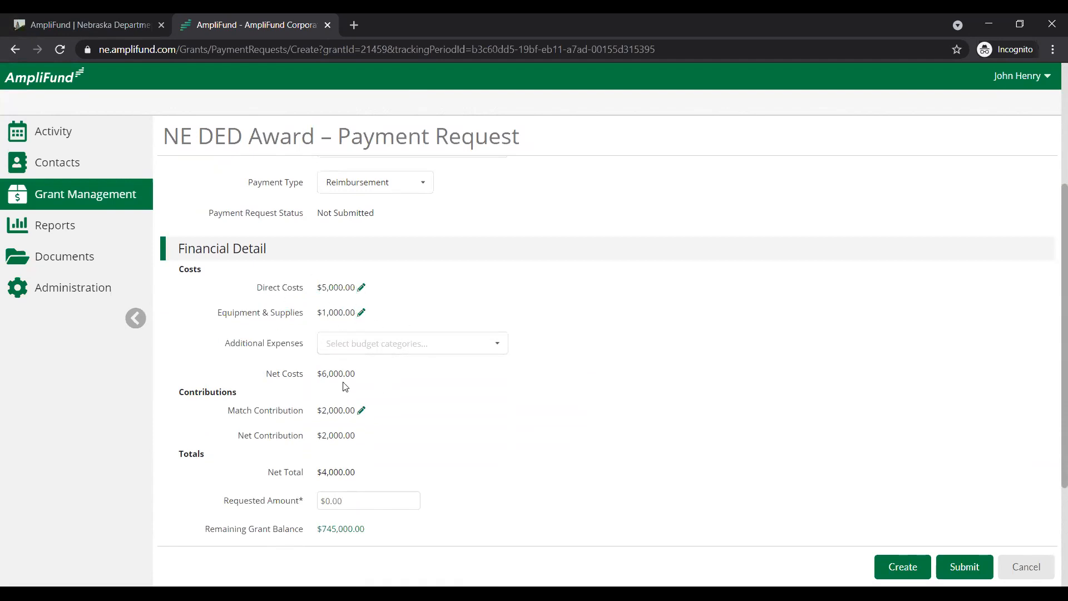
{"action": "scroll", "coordinate": [350, 373], "scroll_direction": "up", "scroll_amount": 3}
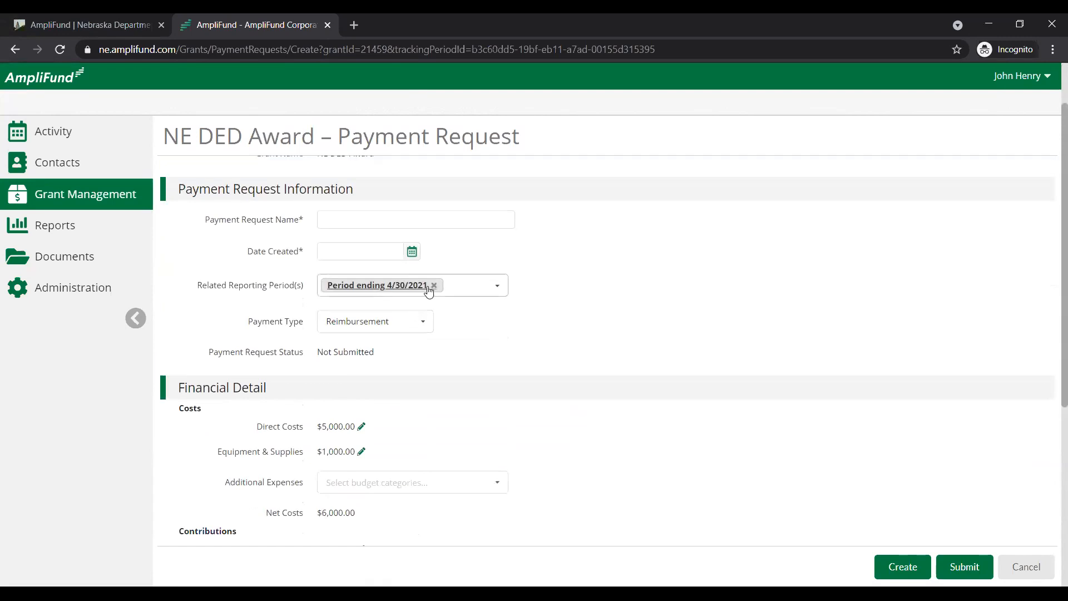
{"action": "scroll", "coordinate": [423, 303], "scroll_direction": "up", "scroll_amount": 1}
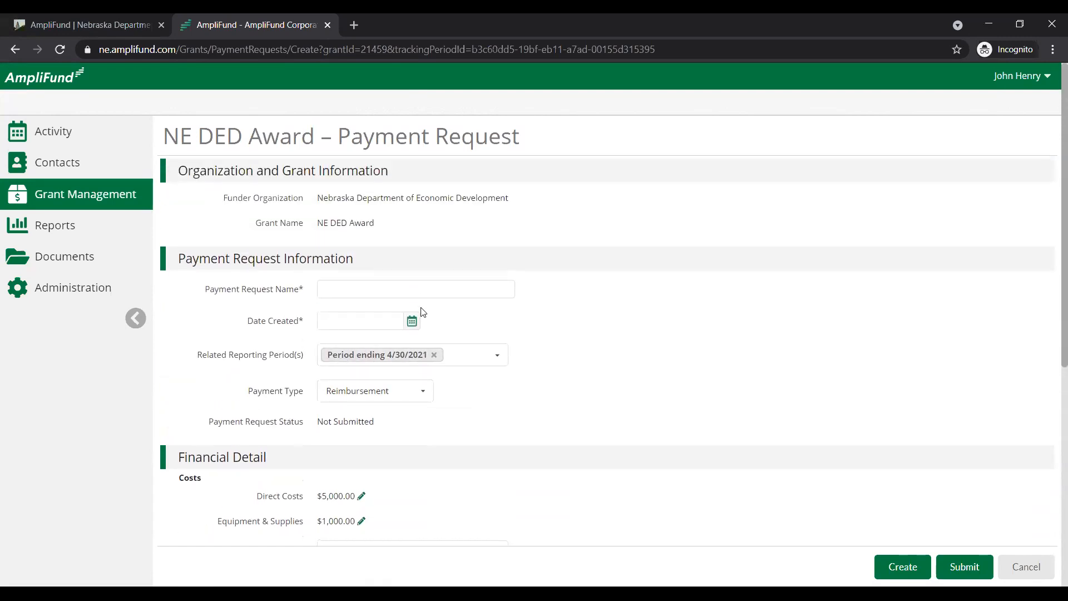
Remove the period ending 4/30/2021 from the payment request and check the costs and contributions in the financial detail
{"action": "left_click", "coordinate": [434, 356]}
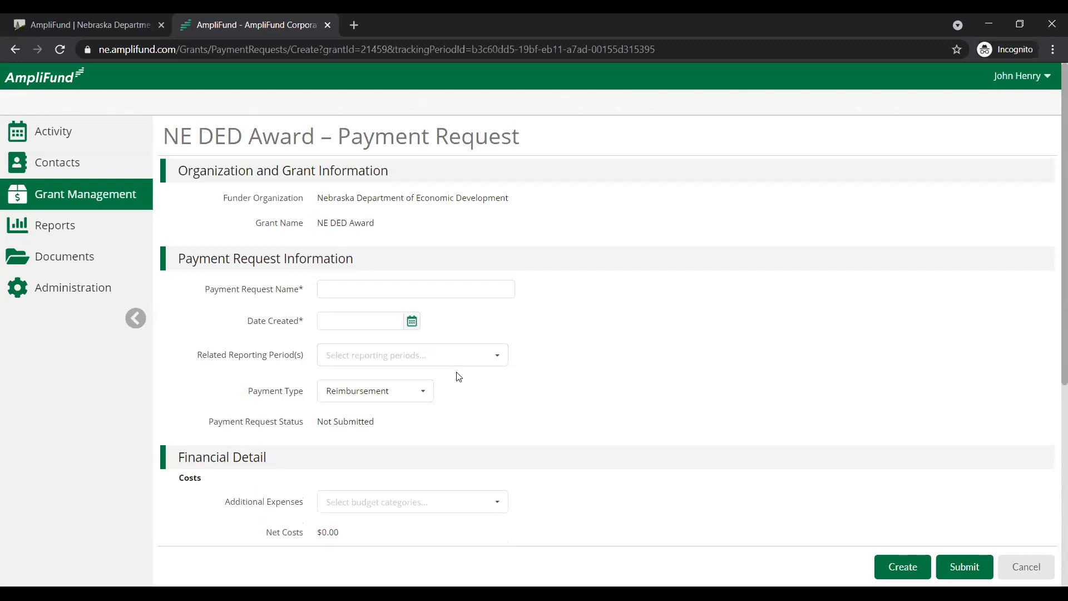
{"action": "scroll", "coordinate": [498, 372], "scroll_direction": "down", "scroll_amount": 1}
{"action": "scroll", "coordinate": [507, 395], "scroll_direction": "down", "scroll_amount": 2}
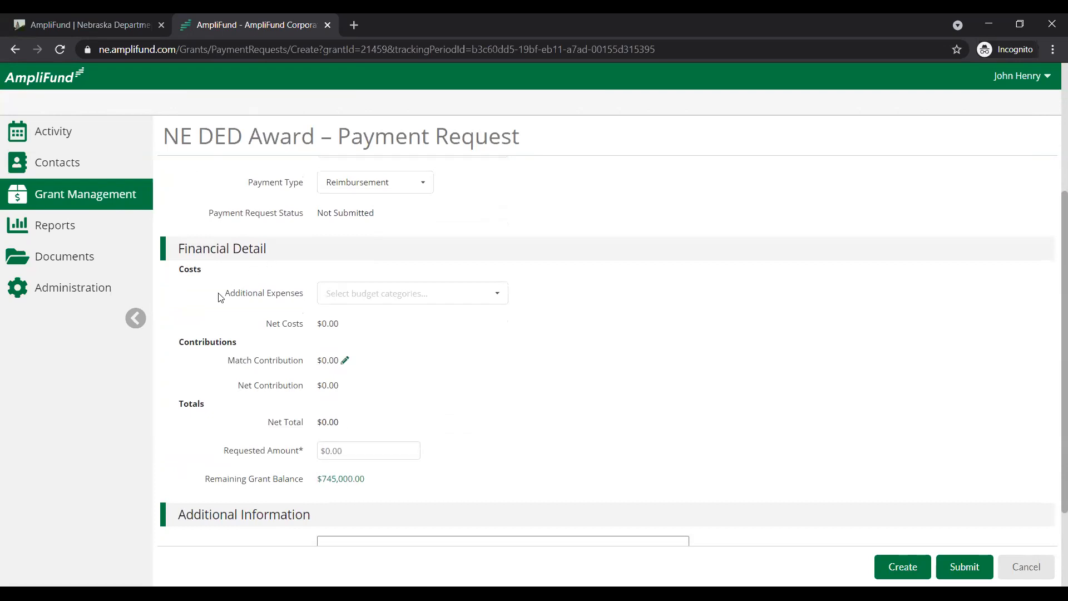
{"action": "left_click_drag", "start_coordinate": [219, 297], "coordinate": [473, 386]}
{"action": "left_click", "coordinate": [472, 386]}
{"action": "scroll", "coordinate": [474, 384], "scroll_direction": "up", "scroll_amount": 3}
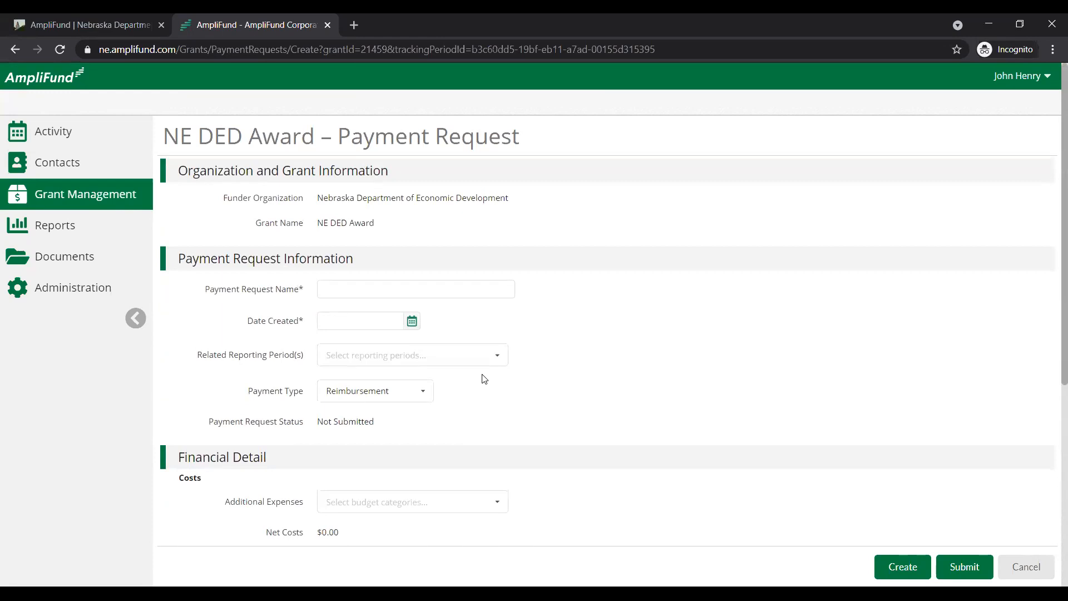
Select the period ending 4/30/2021 as the related reporting period again and check the financial detail
{"action": "left_click_drag", "start_coordinate": [191, 355], "coordinate": [309, 374]}
{"action": "left_click", "coordinate": [478, 372]}
{"action": "left_click", "coordinate": [490, 353]}
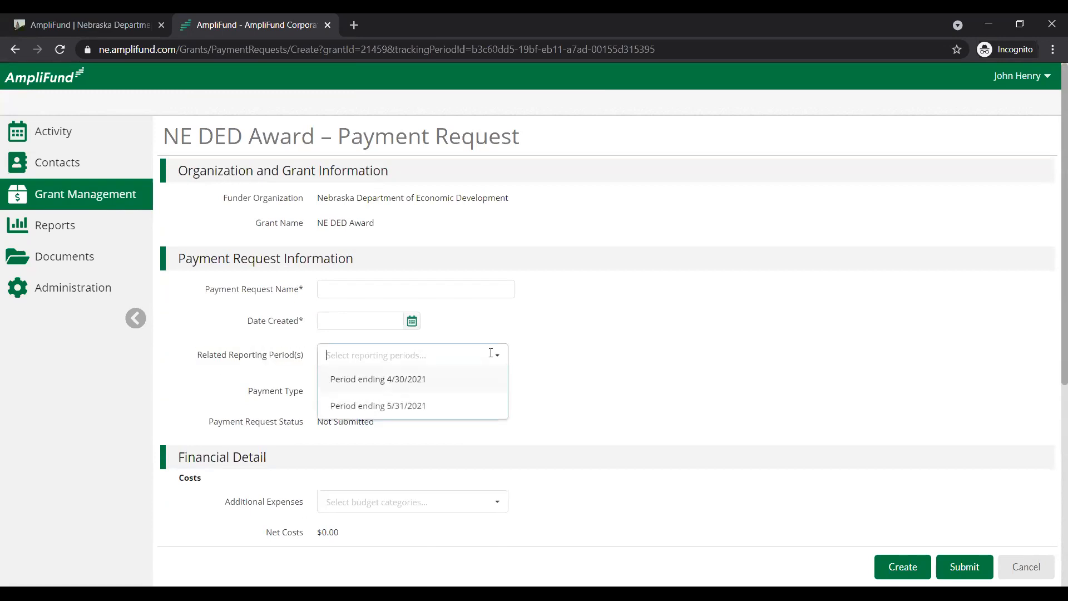
{"action": "scroll", "coordinate": [490, 353], "scroll_direction": "down", "scroll_amount": 1}
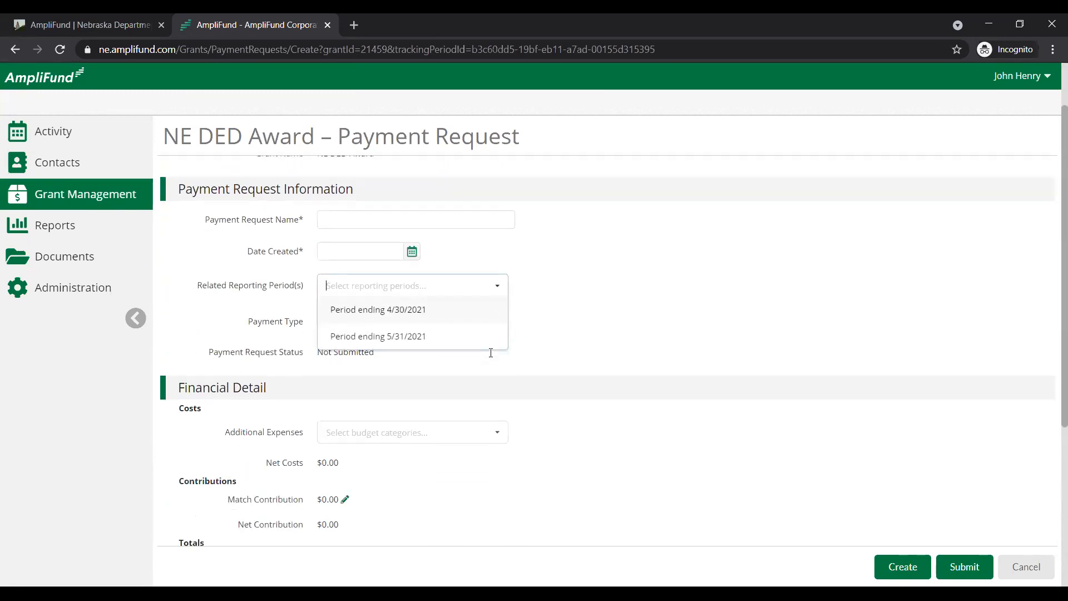
{"action": "left_click", "coordinate": [448, 316]}
{"action": "left_click", "coordinate": [712, 280]}
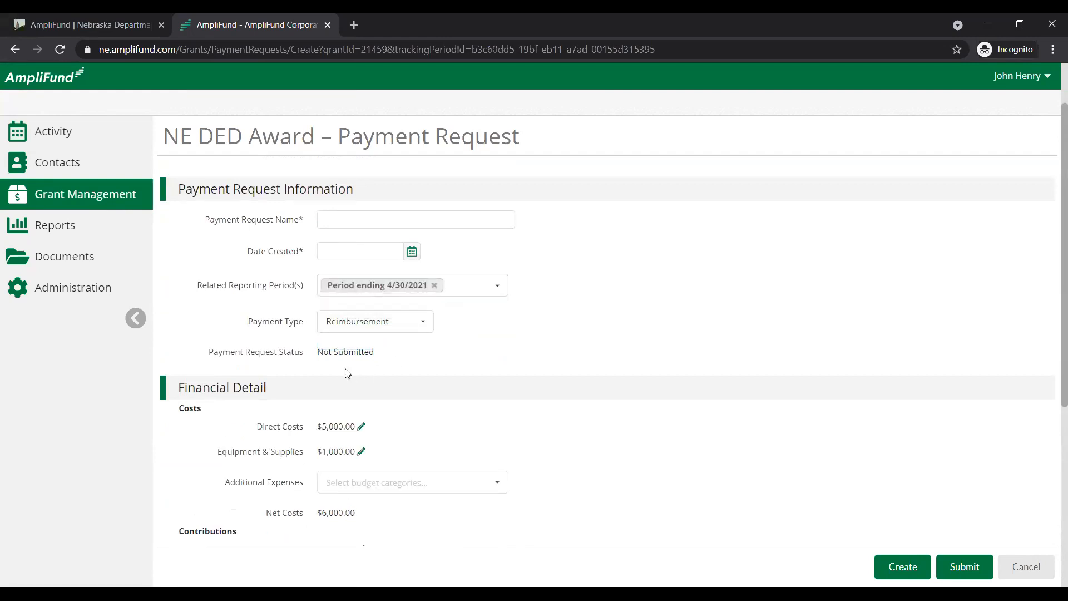
{"action": "scroll", "coordinate": [296, 417], "scroll_direction": "down", "scroll_amount": 2}
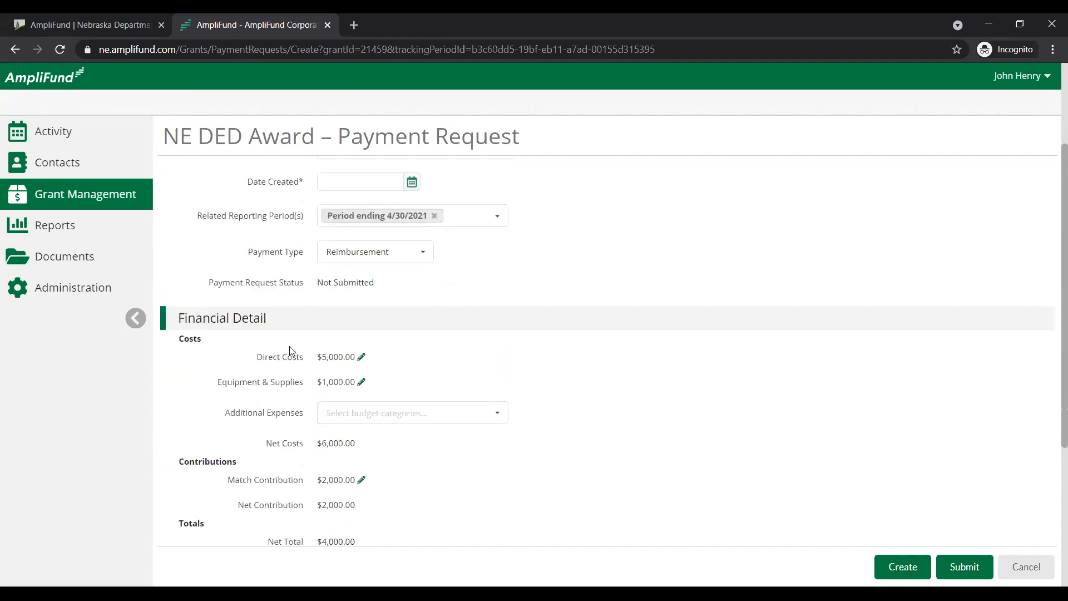
{"action": "scroll", "coordinate": [390, 361], "scroll_direction": "up", "scroll_amount": 3}
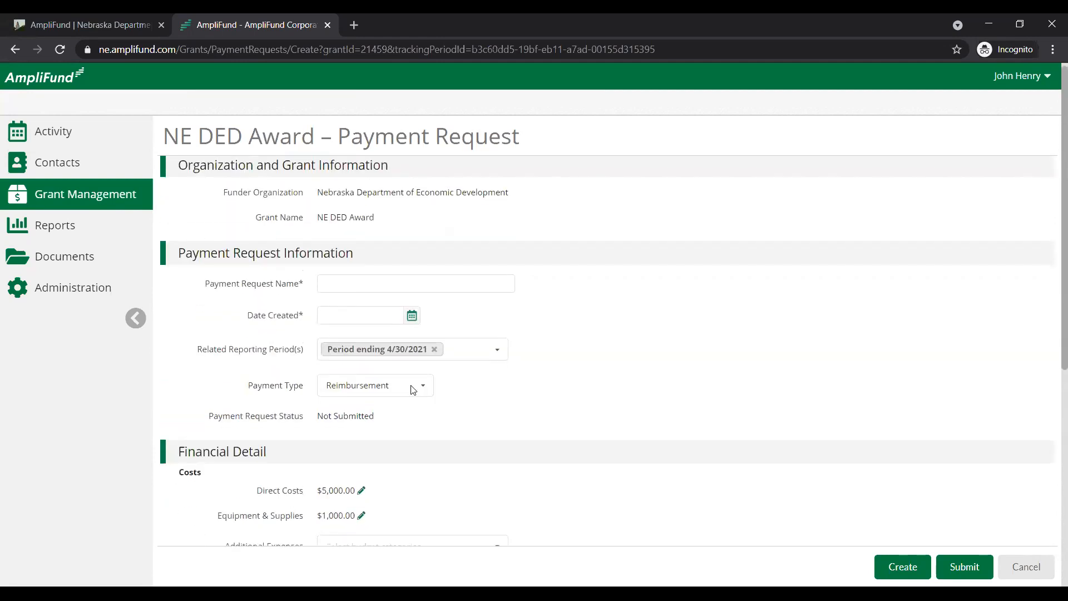
Add the period ending 5/31/2021 as a second related reporting period and review the combined costs, contributions and totals
{"action": "left_click", "coordinate": [483, 364]}
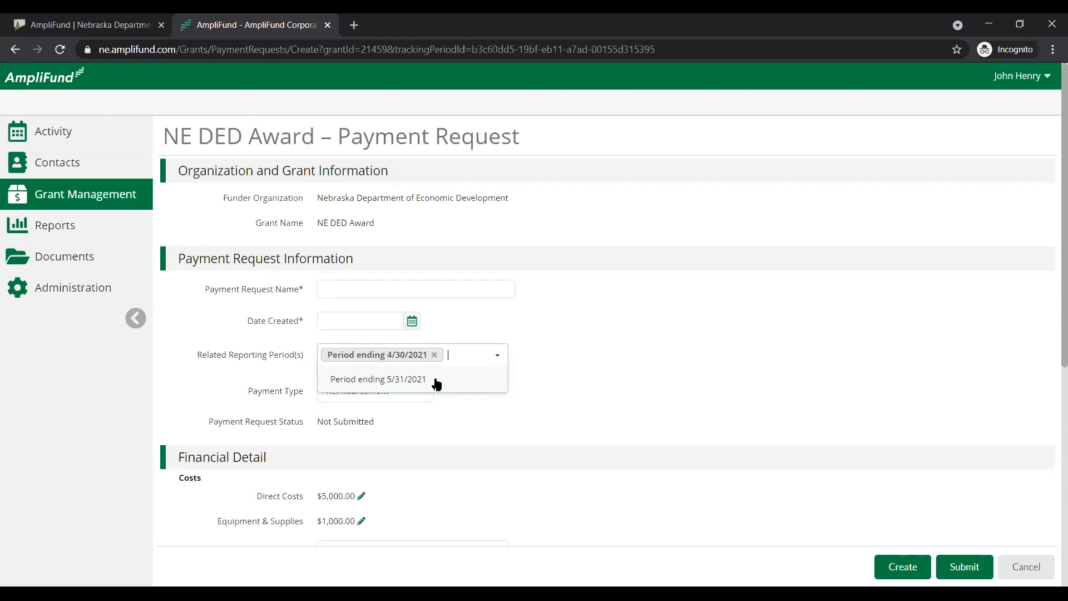
{"action": "left_click", "coordinate": [400, 383]}
{"action": "scroll", "coordinate": [556, 439], "scroll_direction": "down", "scroll_amount": 1}
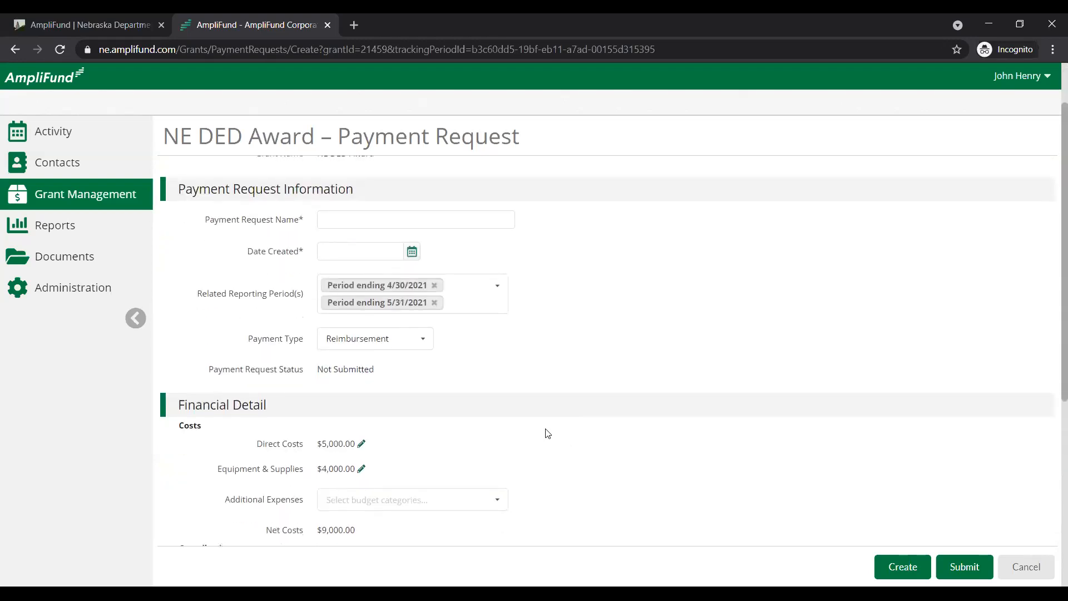
{"action": "scroll", "coordinate": [386, 450], "scroll_direction": "down", "scroll_amount": 2}
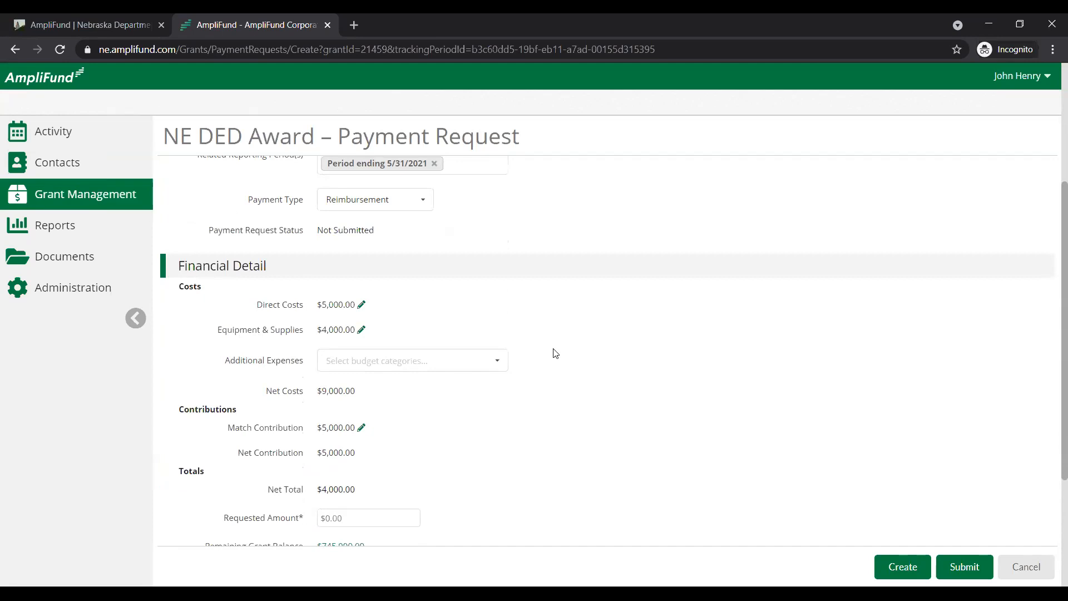
Name the payment request "Payment Request 1" and set its creation date to 5/27/2021
{"action": "scroll", "coordinate": [554, 353], "scroll_direction": "up", "scroll_amount": 1}
{"action": "scroll", "coordinate": [554, 352], "scroll_direction": "up", "scroll_amount": 2}
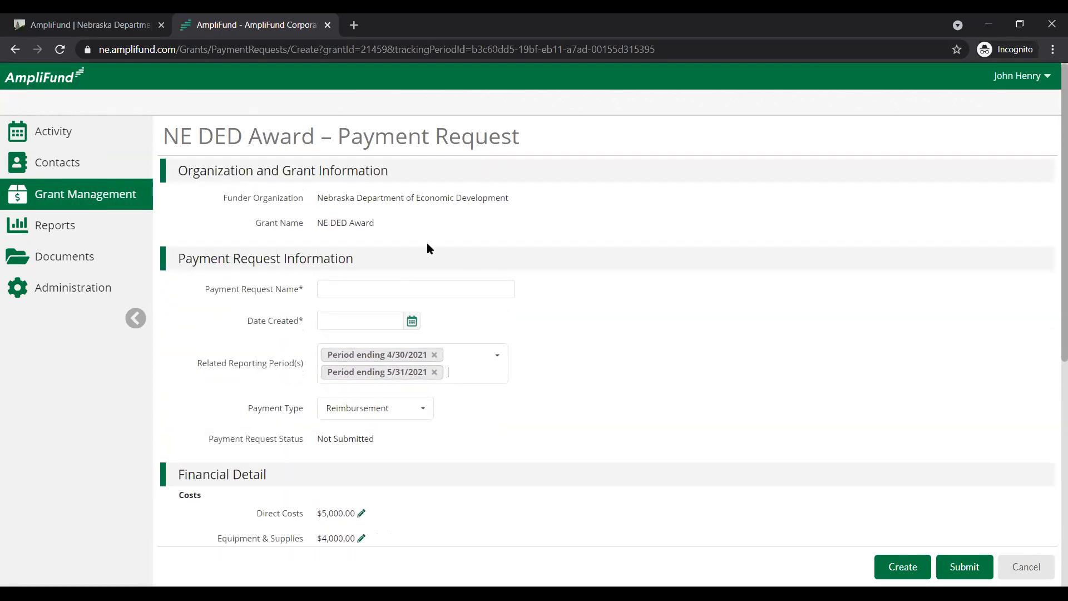
{"action": "left_click", "coordinate": [363, 282]}
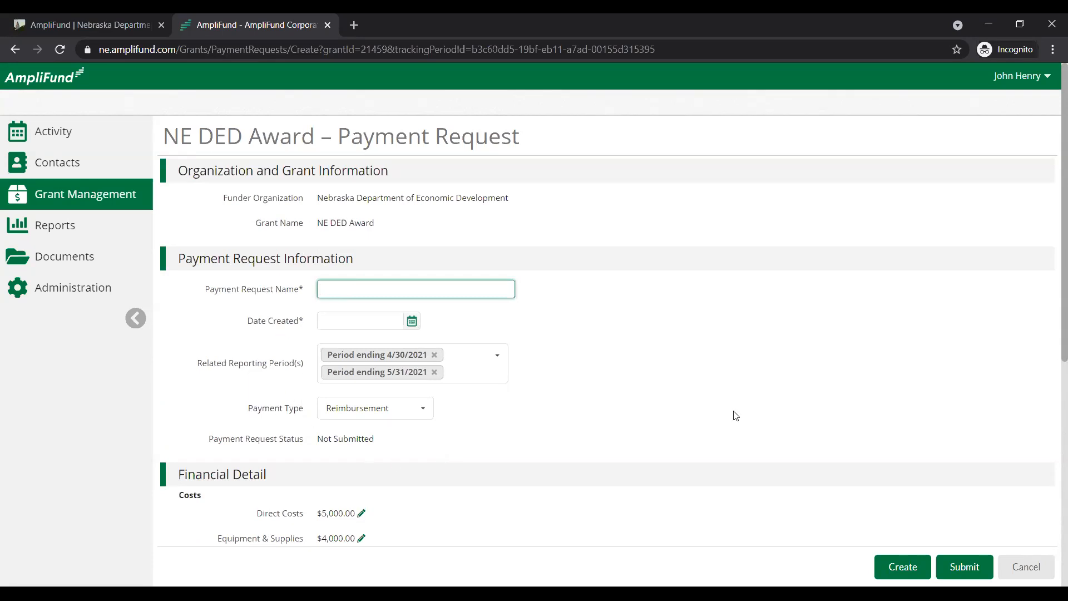
{"action": "type", "text": "ayment Request 1"}
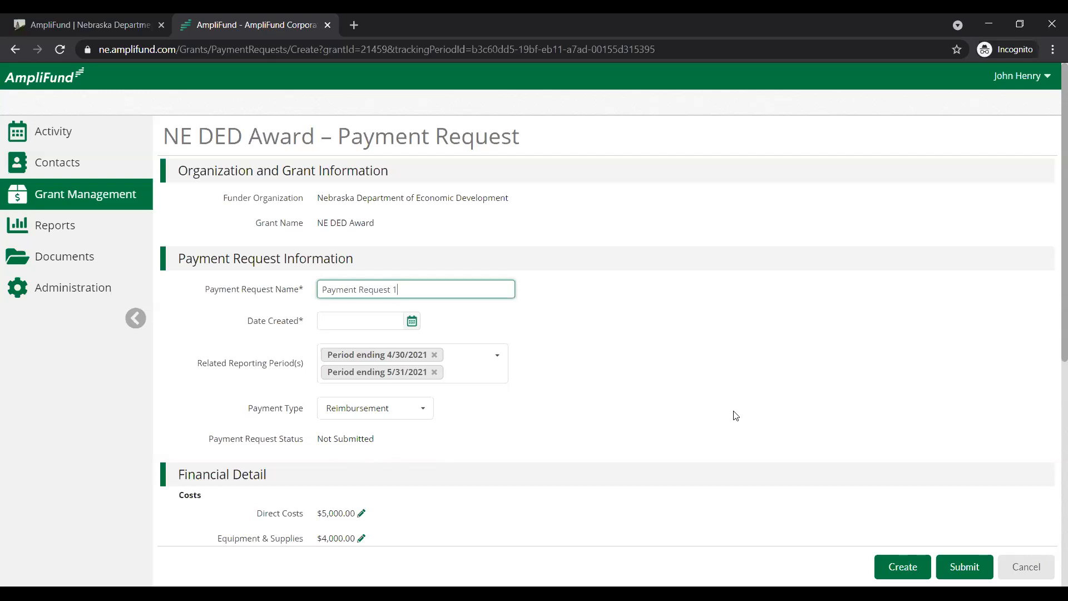
{"action": "left_click", "coordinate": [412, 322]}
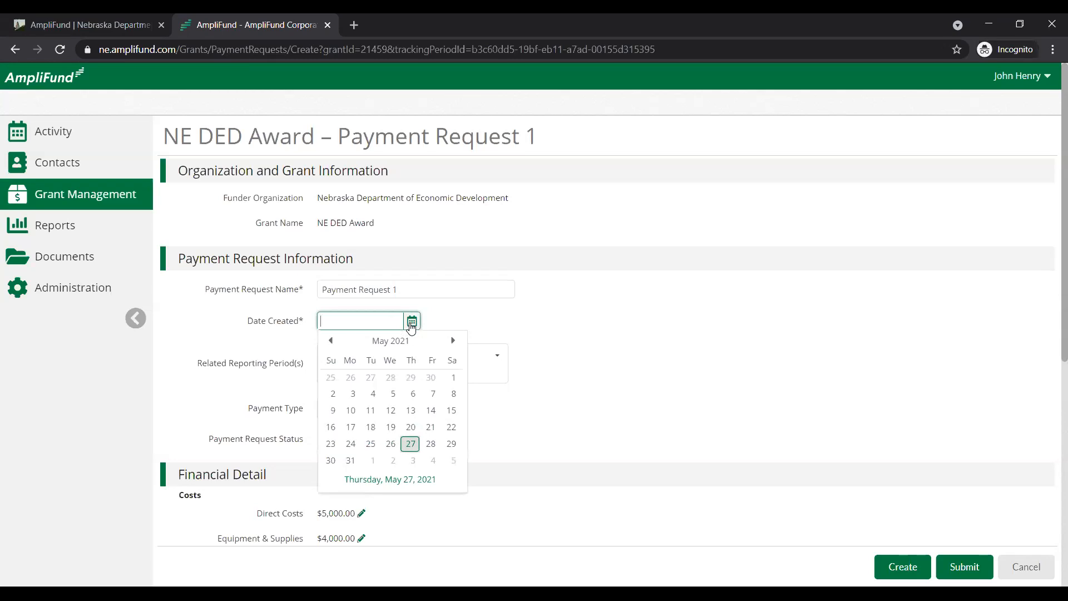
{"action": "left_click", "coordinate": [416, 443]}
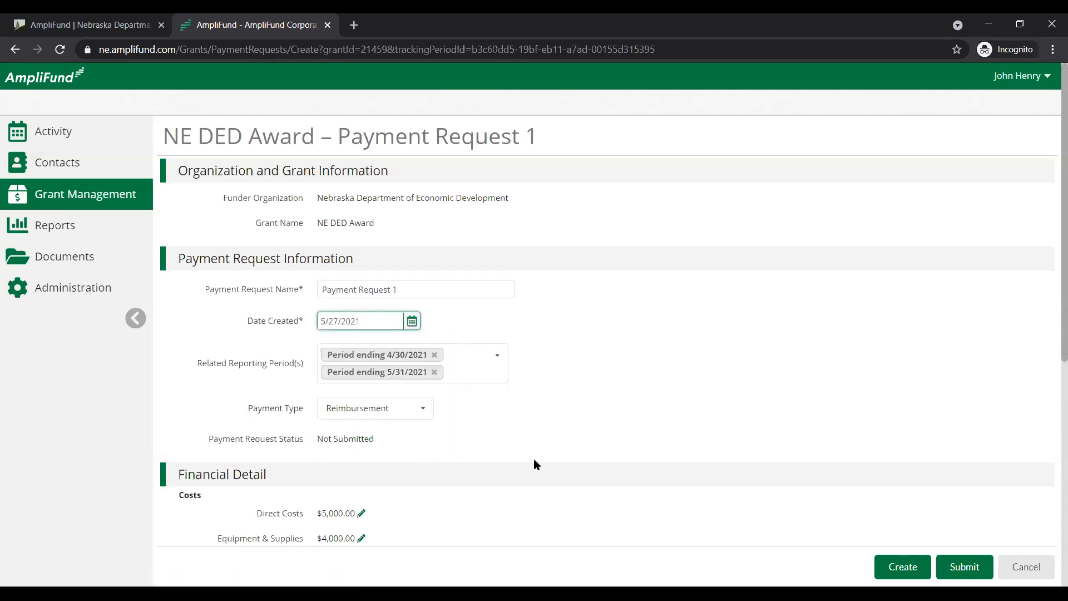
Examine the payment request's status and the direct costs, equipment and supplies costs and match contribution in the financial detail
{"action": "scroll", "coordinate": [460, 371], "scroll_direction": "down", "scroll_amount": 2}
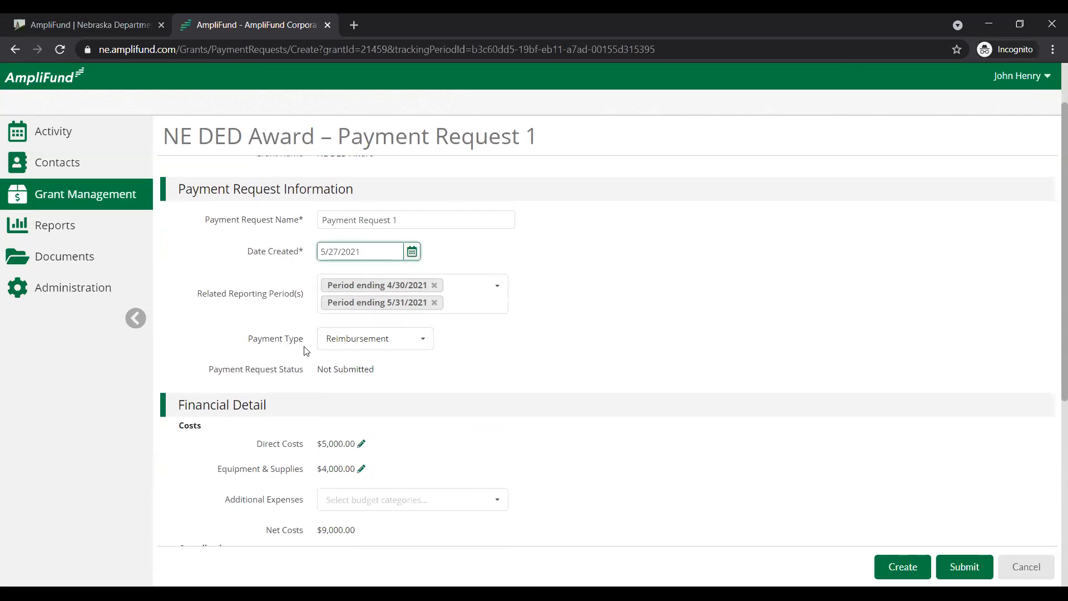
{"action": "left_click_drag", "start_coordinate": [210, 371], "coordinate": [380, 386]}
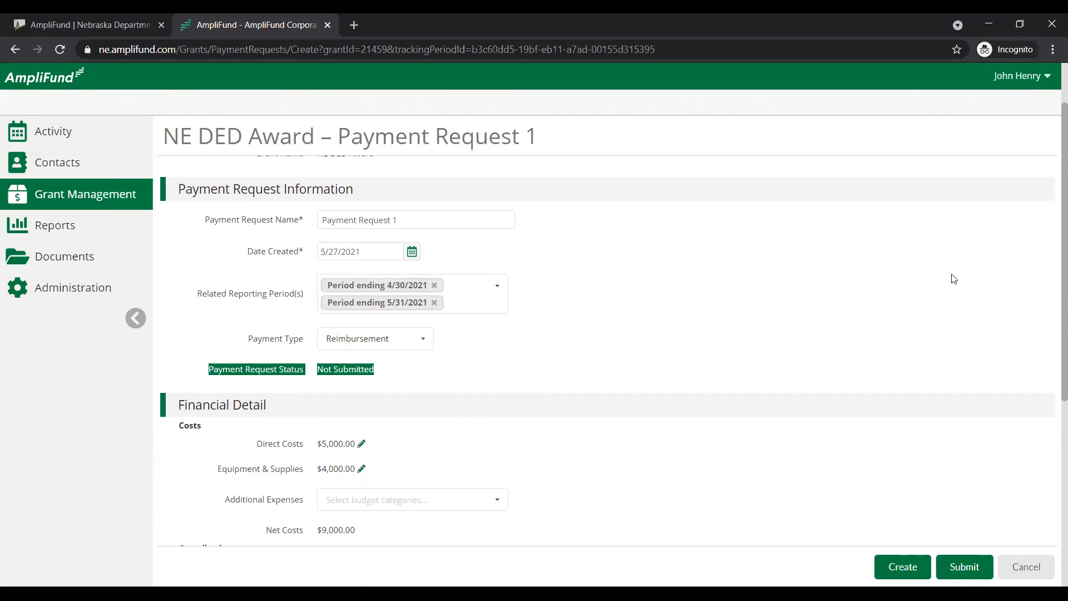
{"action": "left_click_drag", "start_coordinate": [1050, 208], "coordinate": [1051, 378]}
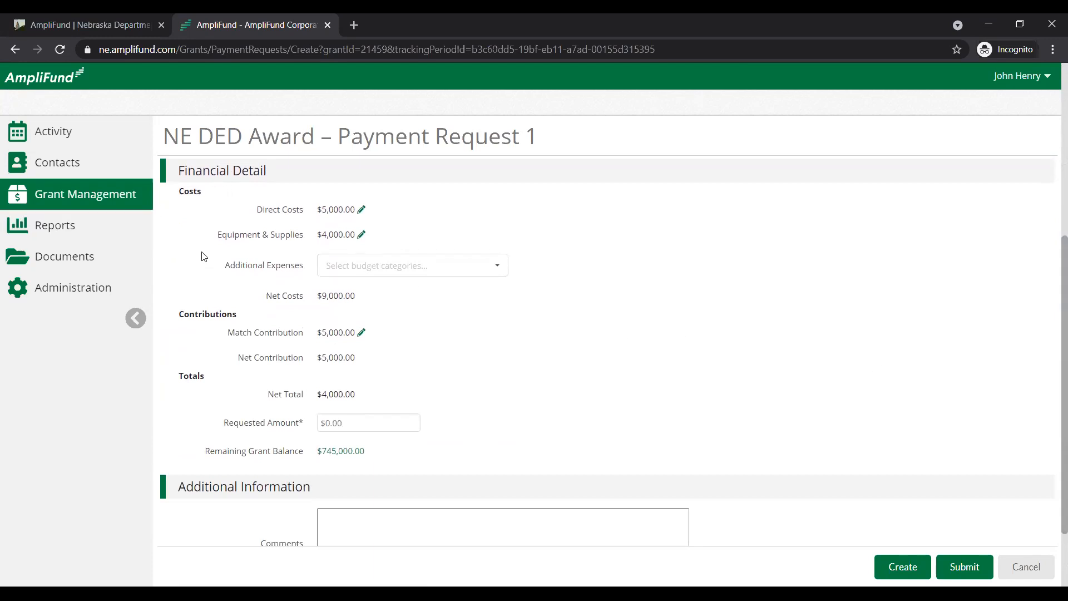
{"action": "left_click_drag", "start_coordinate": [258, 207], "coordinate": [338, 210]}
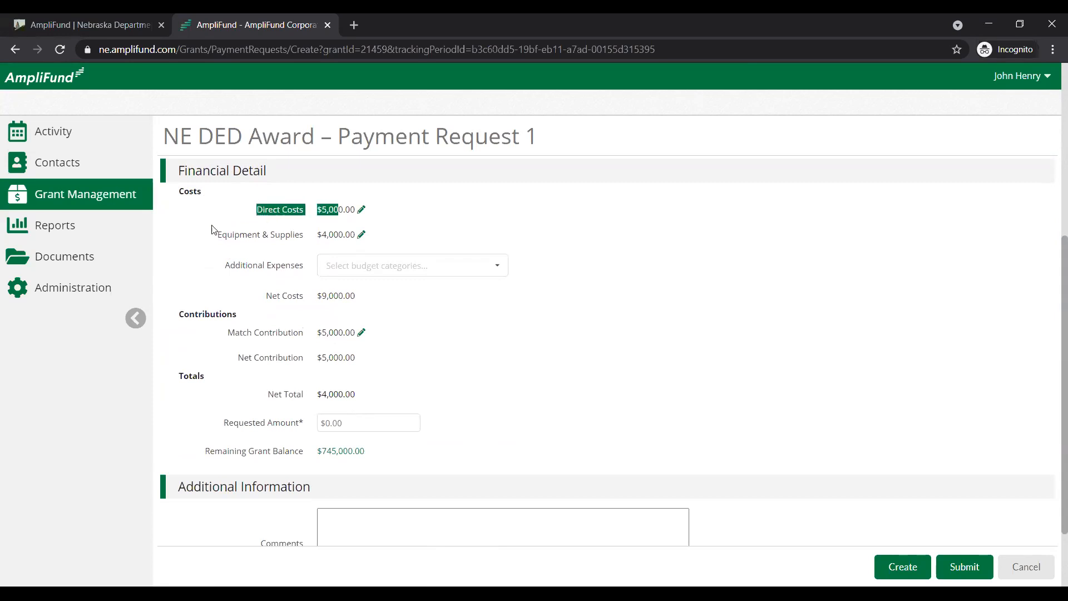
{"action": "left_click_drag", "start_coordinate": [256, 209], "coordinate": [325, 208]}
{"action": "left_click_drag", "start_coordinate": [216, 235], "coordinate": [305, 236]}
{"action": "left_click_drag", "start_coordinate": [336, 234], "coordinate": [372, 224]}
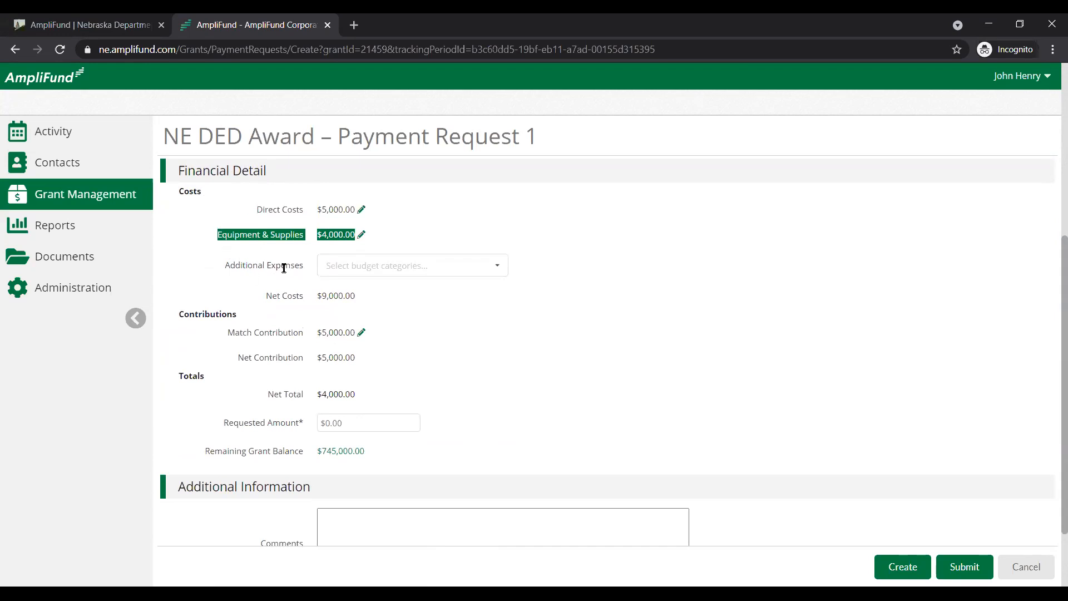
{"action": "left_click", "coordinate": [238, 212]}
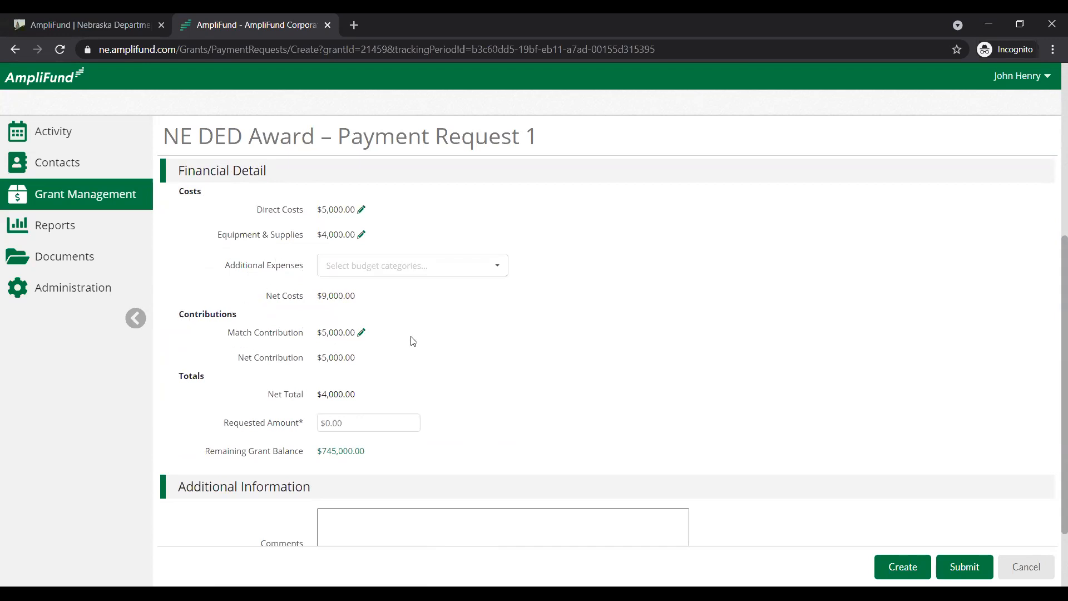
{"action": "left_click_drag", "start_coordinate": [317, 332], "coordinate": [343, 332]}
Set the payment request's requested amount to $4,000.00
{"action": "left_click", "coordinate": [357, 417]}
{"action": "left_click", "coordinate": [358, 418]}
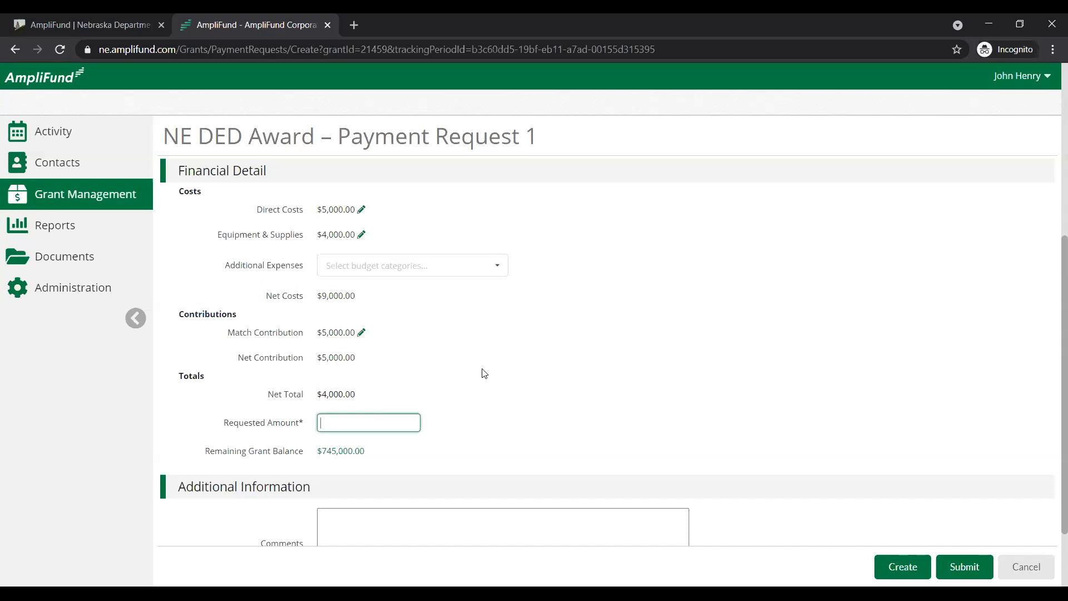
{"action": "type", "text": "4000"}
{"action": "key", "text": "Tab"}
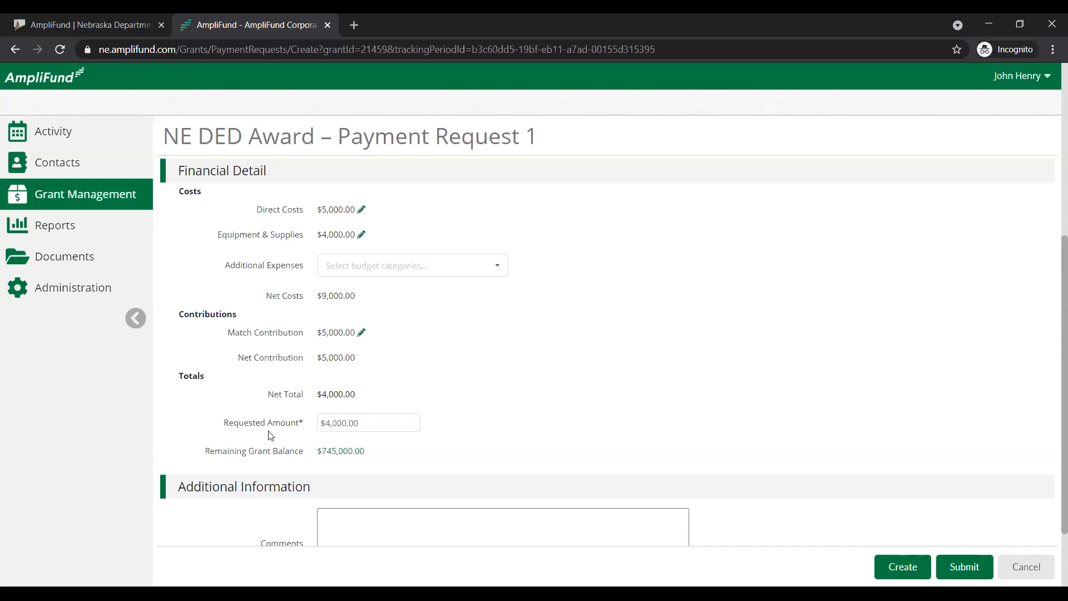
Open the remaining grant balance breakdown, examine the total budget, expenses to date and match contributions to date, and close it
{"action": "scroll", "coordinate": [275, 436], "scroll_direction": "down", "scroll_amount": 1}
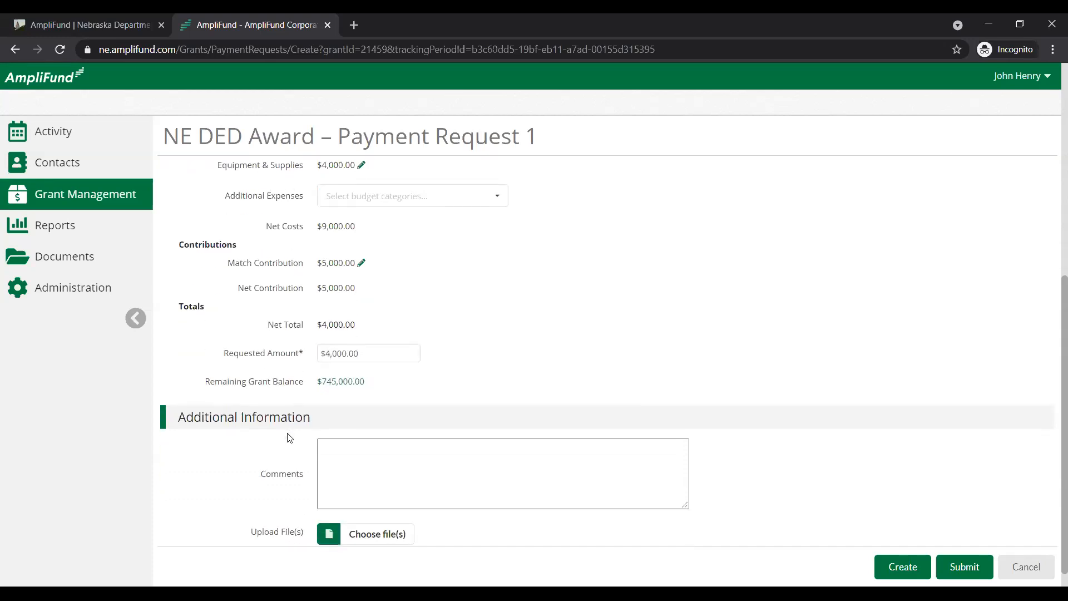
{"action": "left_click", "coordinate": [348, 384]}
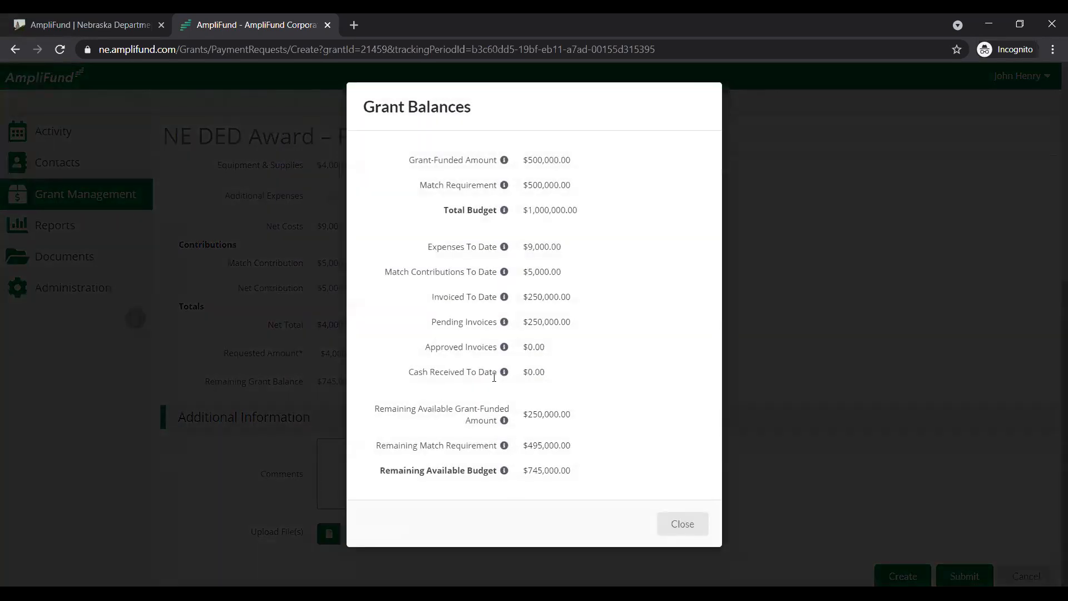
{"action": "left_click_drag", "start_coordinate": [407, 161], "coordinate": [597, 217]}
{"action": "left_click", "coordinate": [597, 217]}
{"action": "left_click_drag", "start_coordinate": [425, 247], "coordinate": [574, 254]}
{"action": "left_click", "coordinate": [574, 266]}
{"action": "left_click_drag", "start_coordinate": [385, 271], "coordinate": [589, 270]}
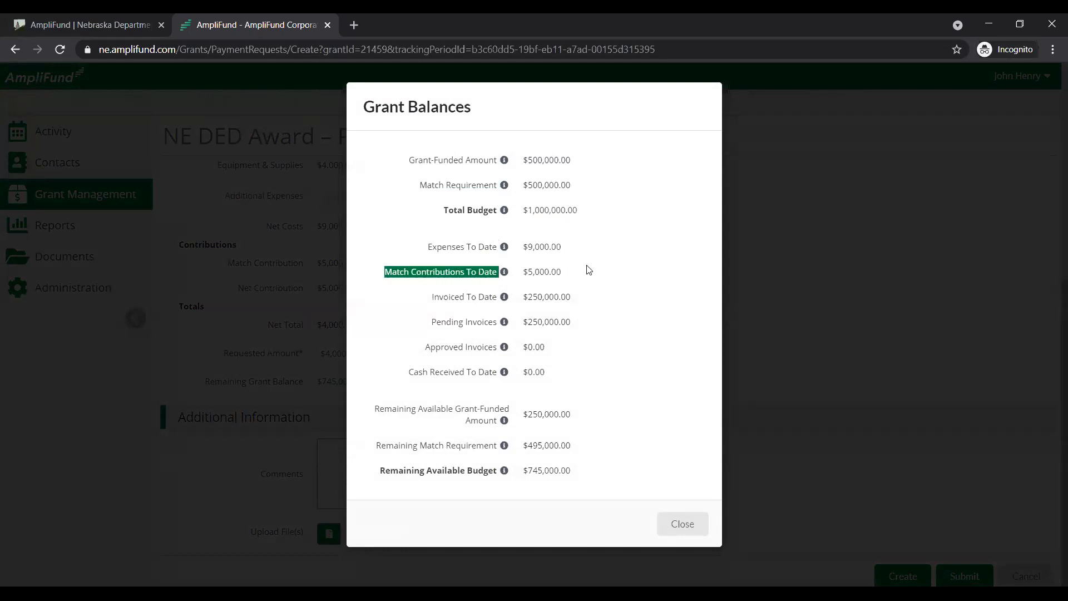
{"action": "left_click", "coordinate": [588, 269]}
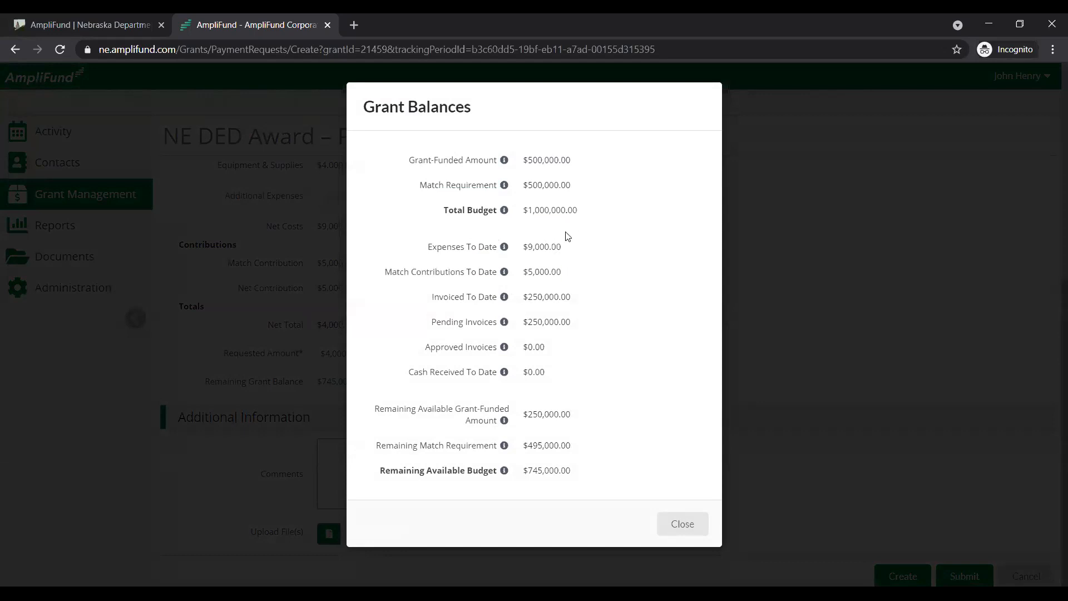
{"action": "left_click", "coordinate": [686, 528]}
Add the comment "comments go here" and submit the payment request to the funder
{"action": "left_click", "coordinate": [422, 468]}
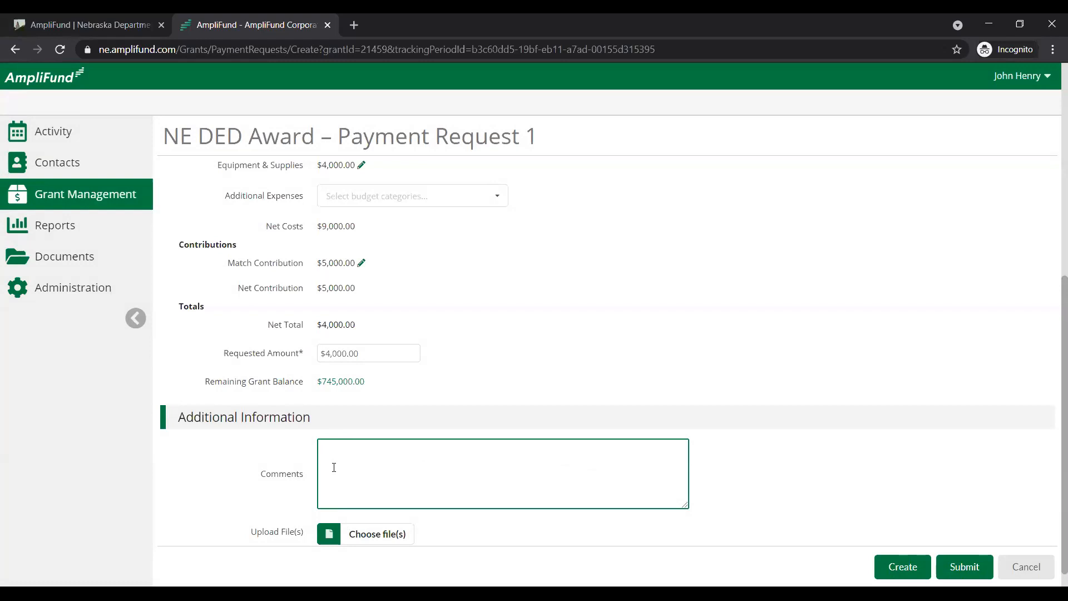
{"action": "type", "text": "comments go here"}
{"action": "left_click", "coordinate": [979, 568]}
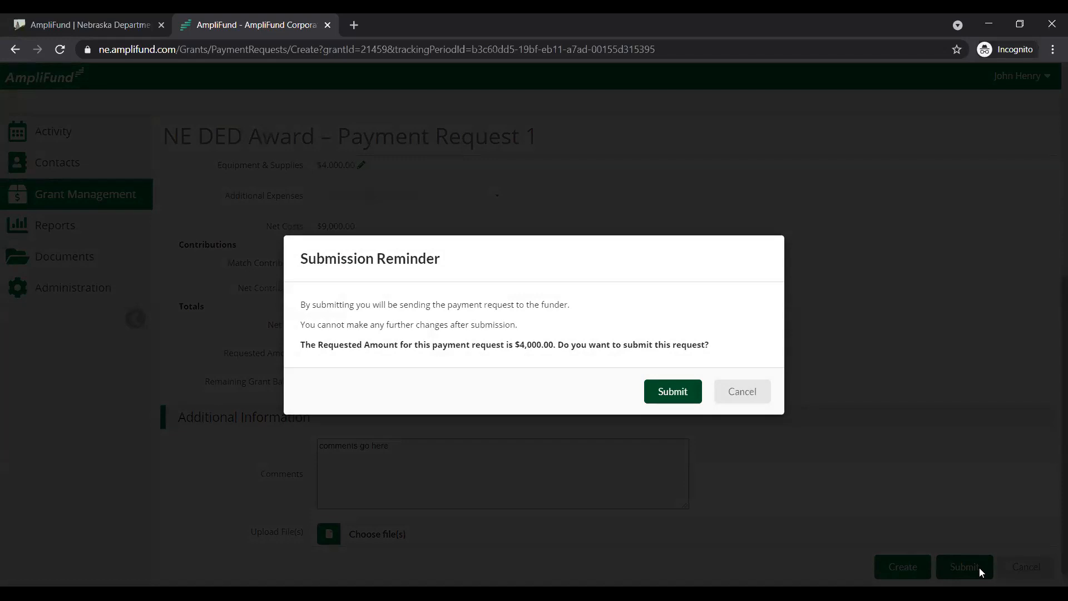
{"action": "left_click", "coordinate": [664, 396]}
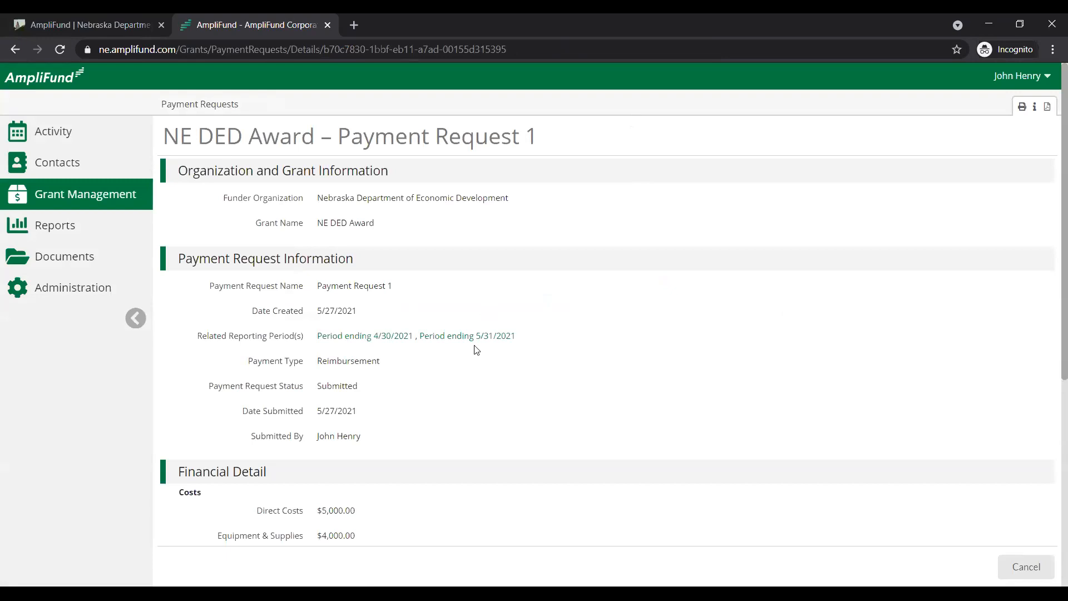
Review the submitted payment request's status, submission date and submitter
{"action": "left_click_drag", "start_coordinate": [374, 392], "coordinate": [207, 389]}
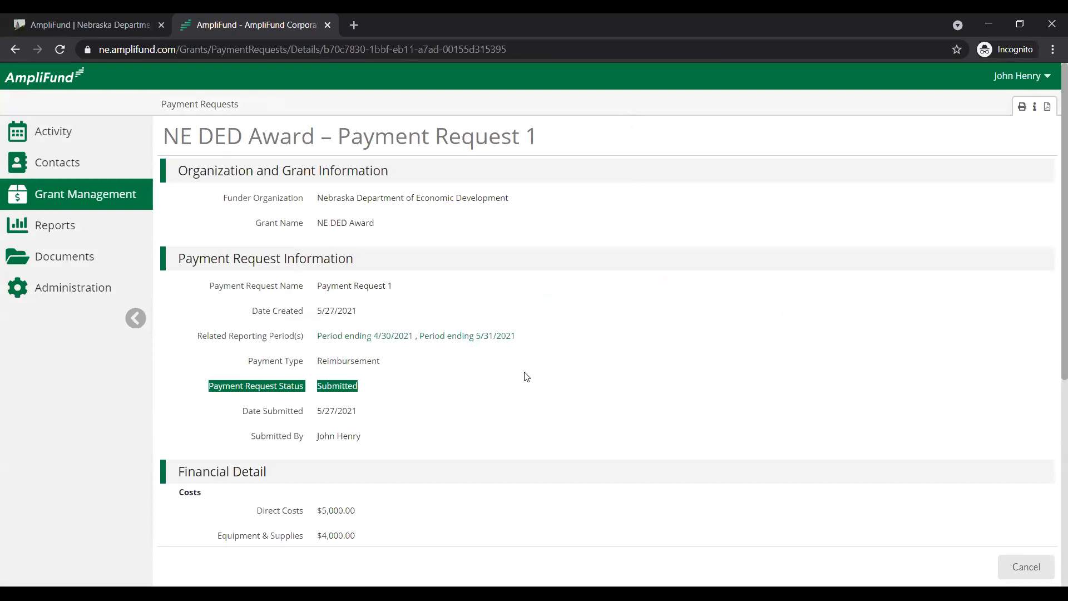
{"action": "scroll", "coordinate": [422, 384], "scroll_direction": "down", "scroll_amount": 1}
{"action": "left_click_drag", "start_coordinate": [375, 377], "coordinate": [227, 376]}
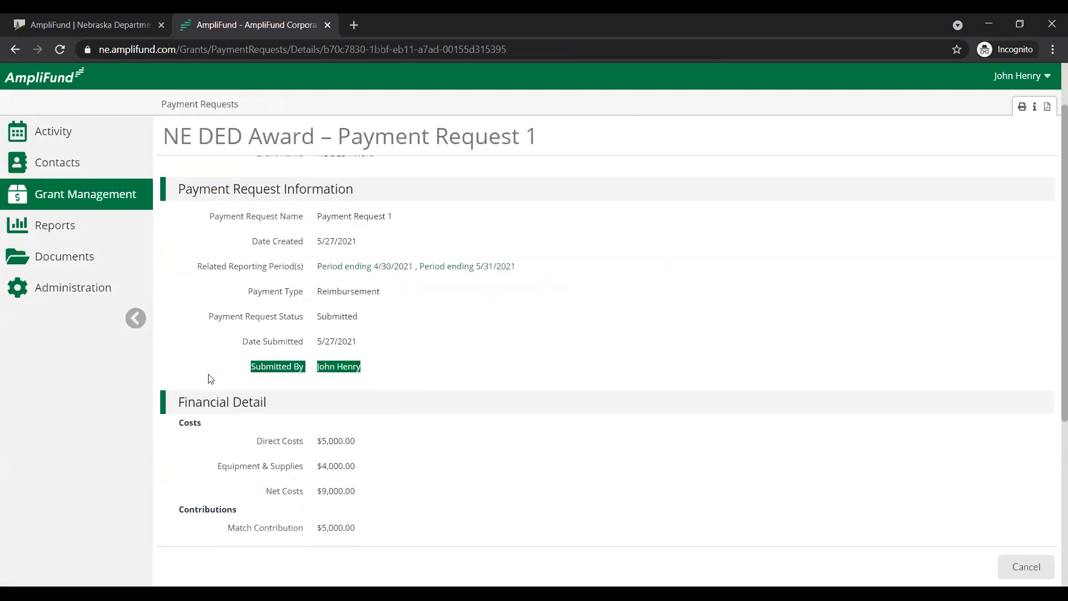
{"action": "left_click_drag", "start_coordinate": [395, 336], "coordinate": [203, 338]}
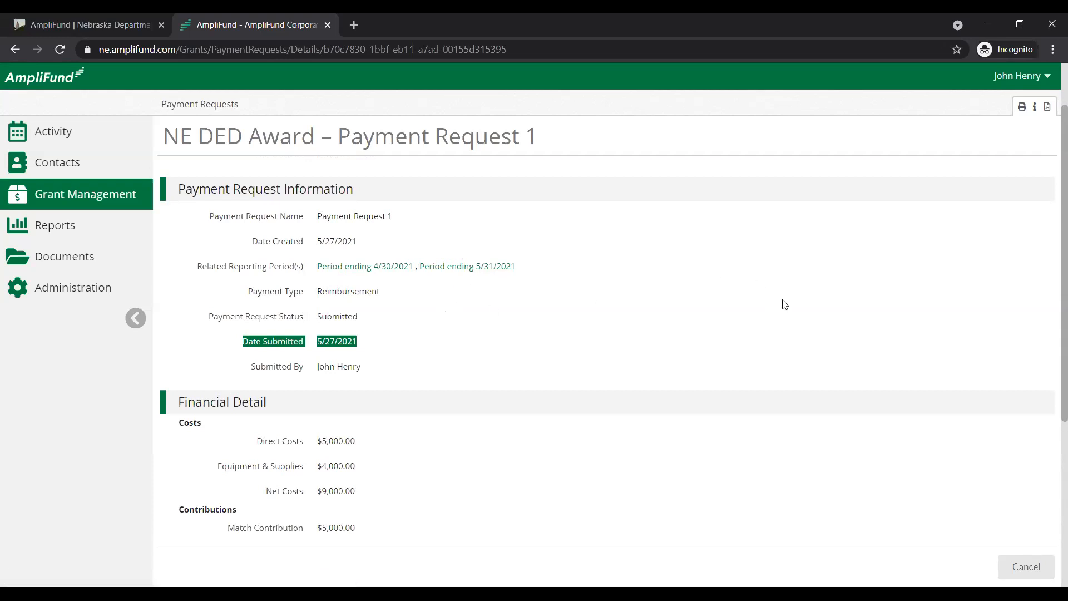
{"action": "scroll", "coordinate": [1050, 77], "scroll_direction": "up", "scroll_amount": 1}
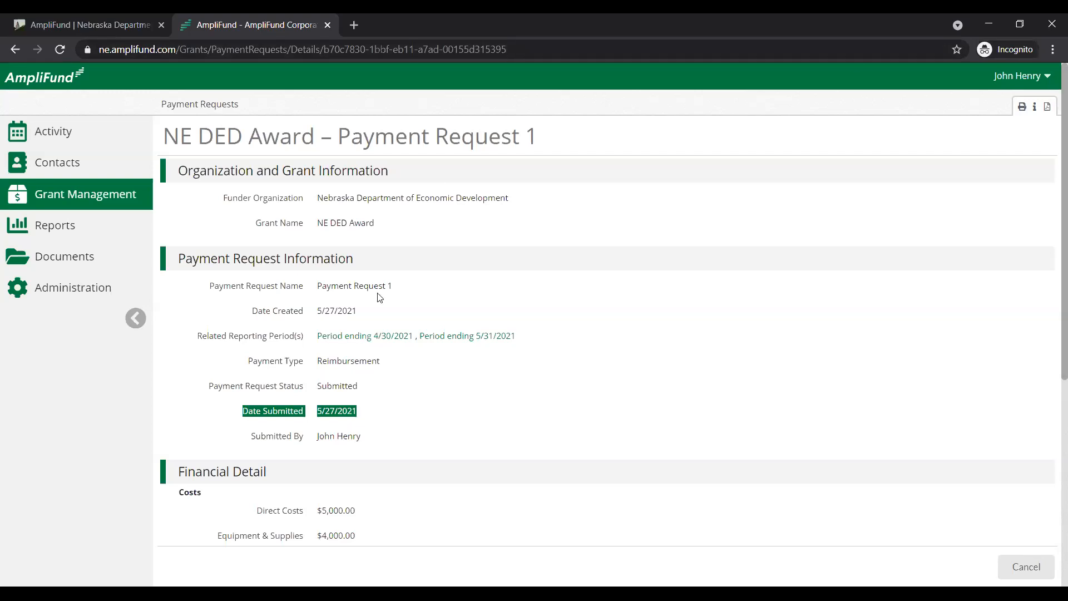
{"action": "left_click", "coordinate": [201, 395]}
{"action": "left_click_drag", "start_coordinate": [202, 395], "coordinate": [434, 388]}
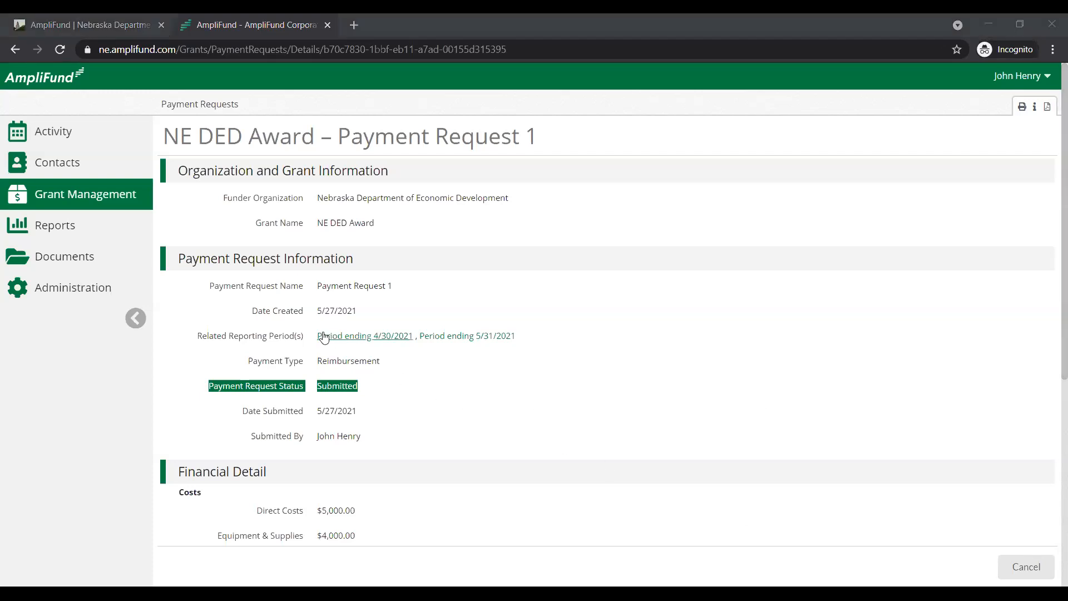
Open the related reporting period ending 4/30/2021 and go to its list of unreviewed expenses
{"action": "left_click", "coordinate": [361, 337]}
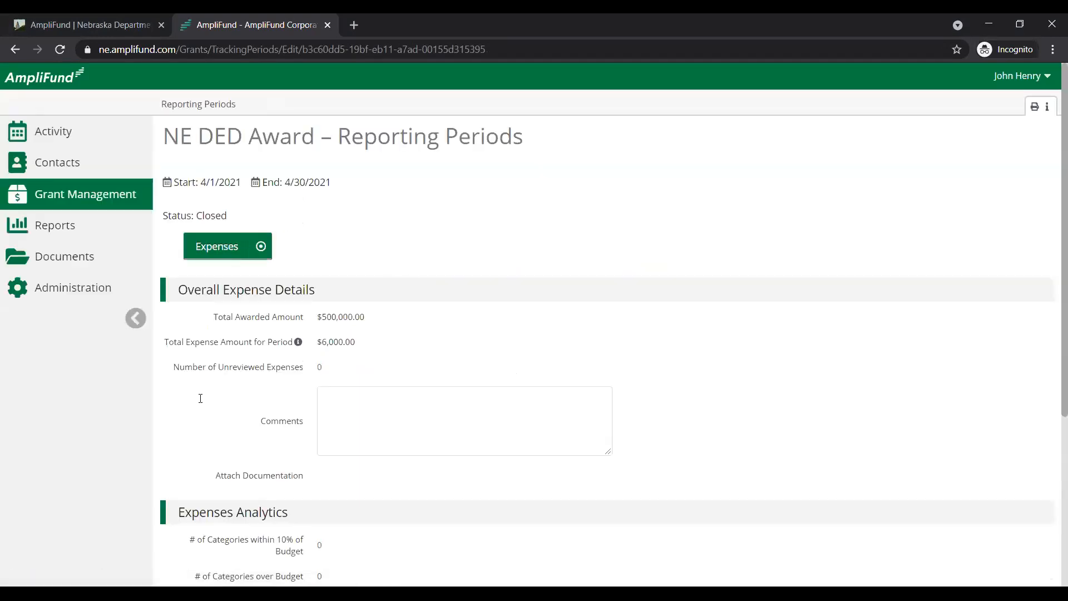
{"action": "left_click", "coordinate": [320, 368]}
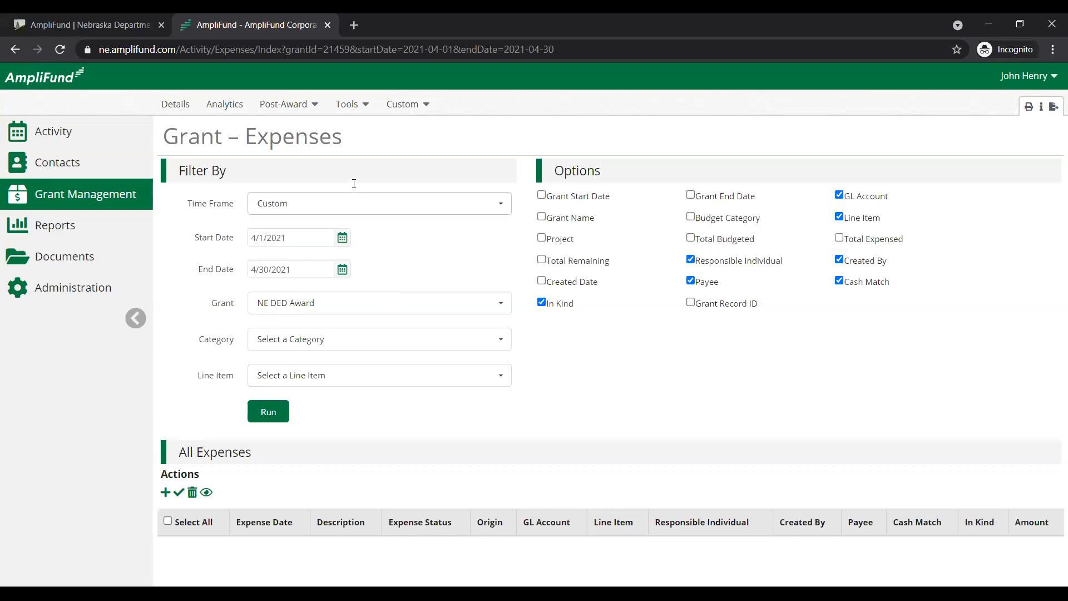
Try the All time frame for the grant's expenses, and return the time frame filter to Custom
{"action": "left_click", "coordinate": [369, 208]}
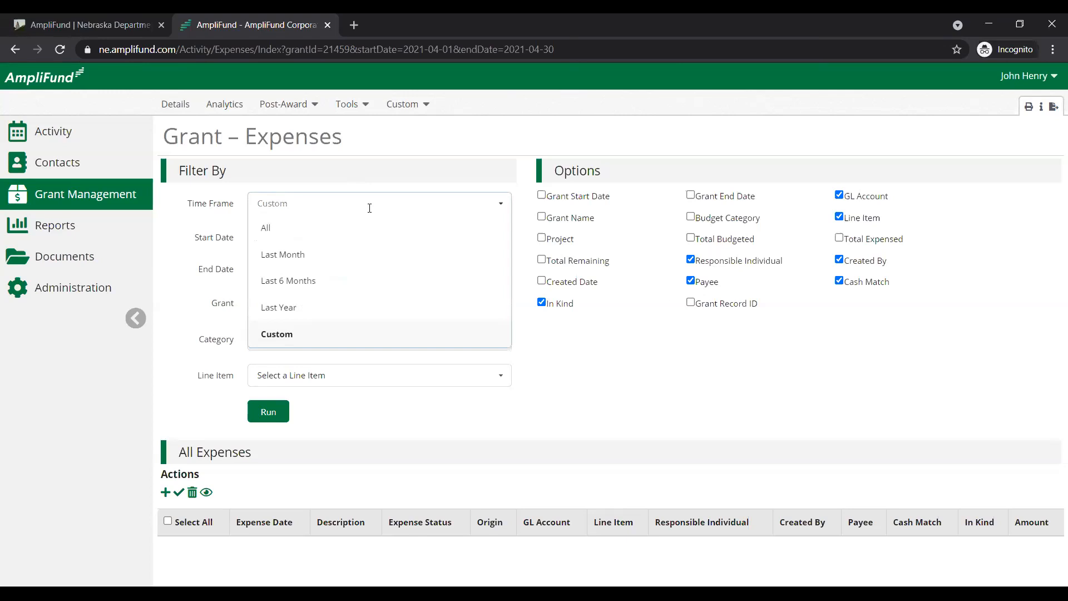
{"action": "left_click", "coordinate": [370, 230]}
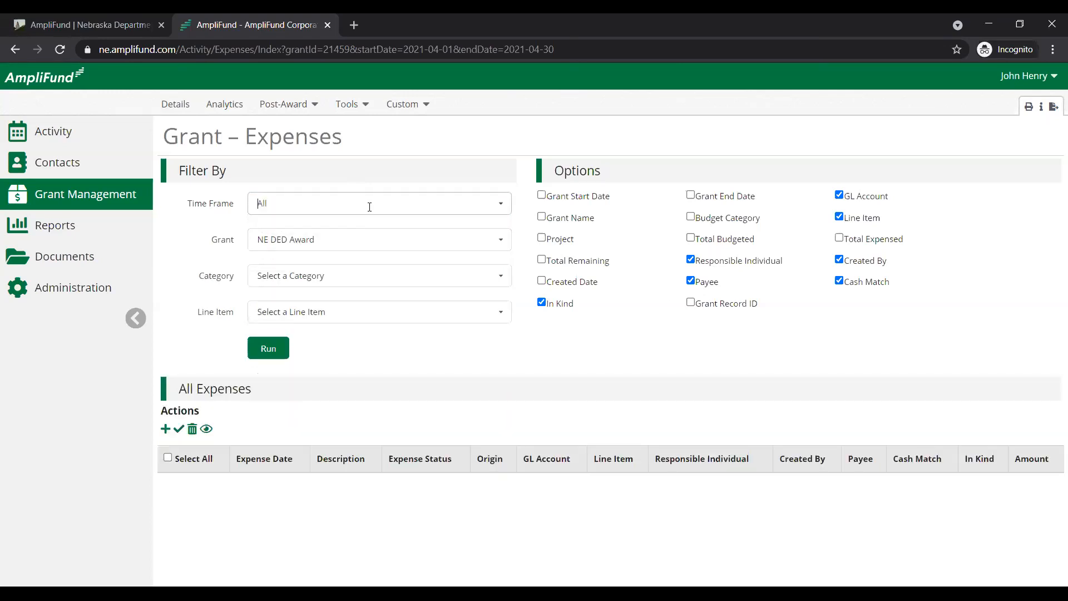
{"action": "left_click", "coordinate": [370, 206]}
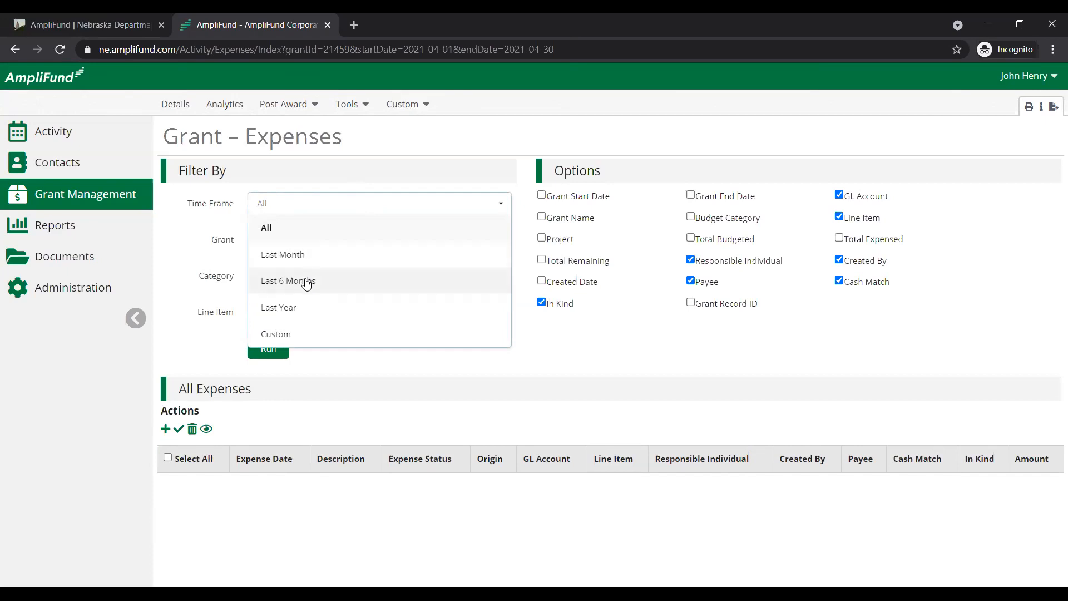
{"action": "left_click", "coordinate": [293, 331]}
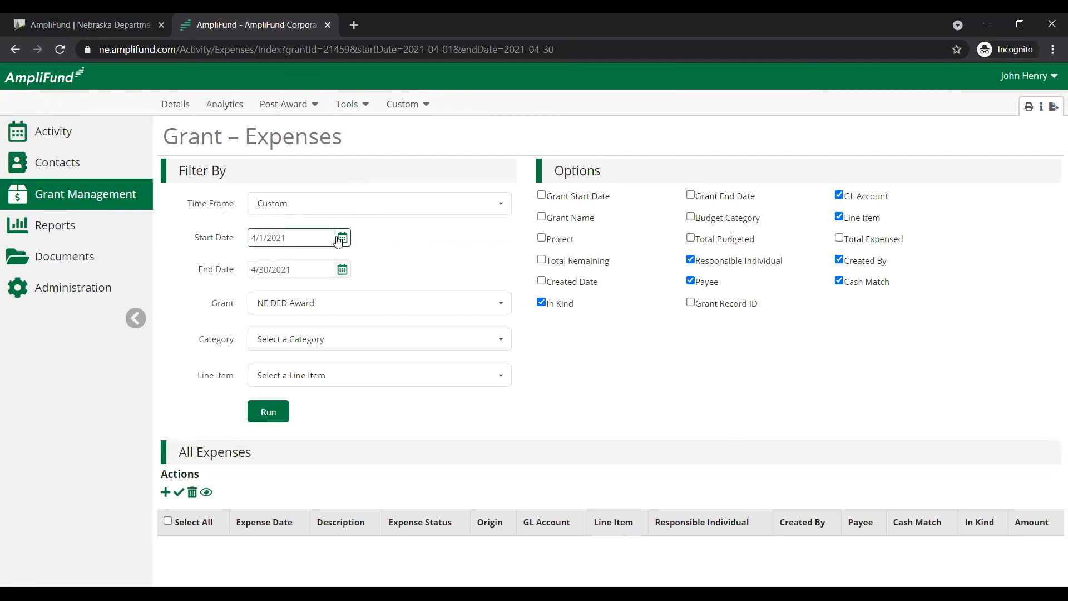
Filter the NE DED Award expenses by the All time frame and by Equipment & Supplies as both category and line item
{"action": "left_click", "coordinate": [329, 207]}
{"action": "left_click", "coordinate": [324, 227]}
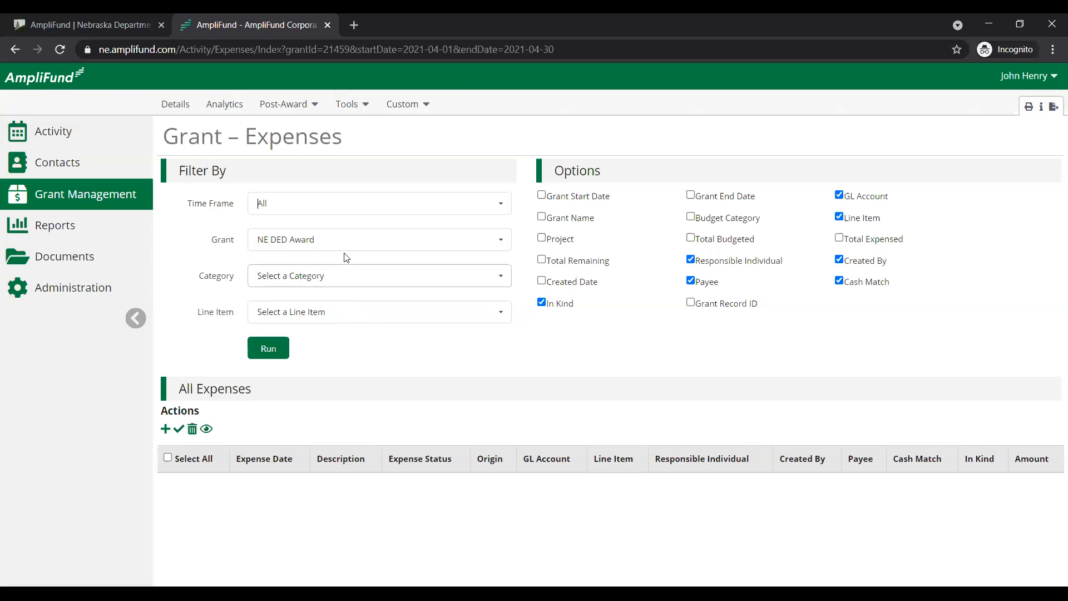
{"action": "left_click", "coordinate": [356, 276]}
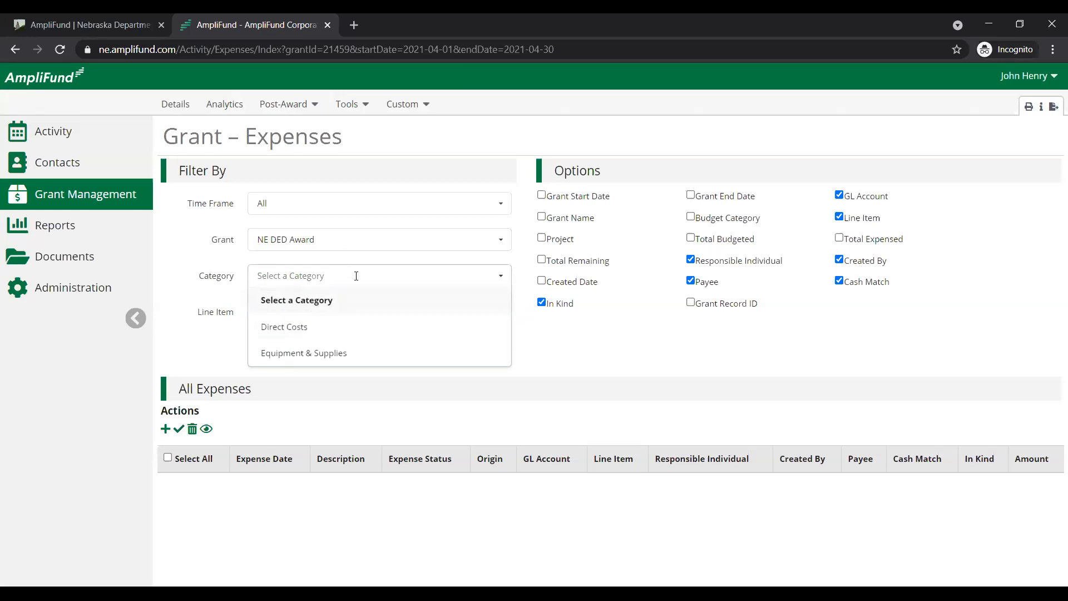
{"action": "left_click", "coordinate": [353, 352]}
{"action": "left_click", "coordinate": [353, 311]}
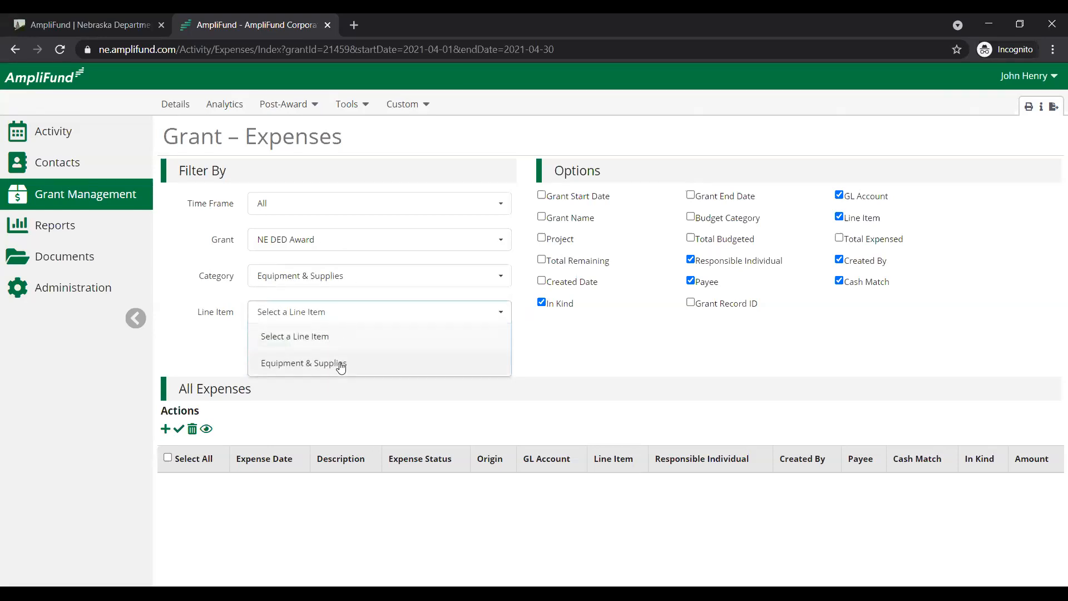
{"action": "left_click", "coordinate": [341, 363]}
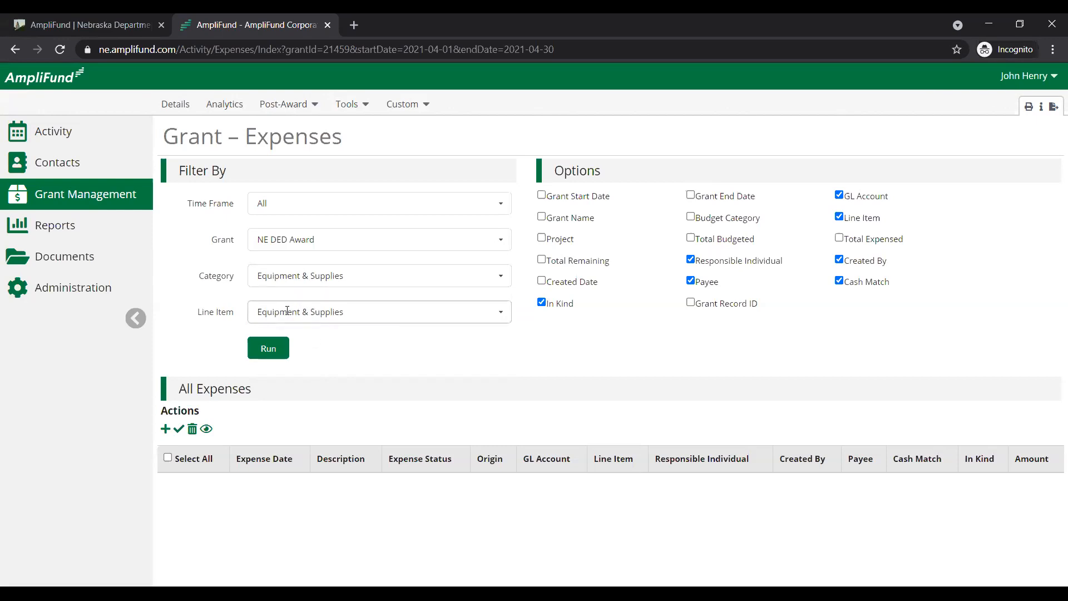
Clear the category and line item filters for the NE DED Award and rerun the expenses list across all dates
{"action": "left_click", "coordinate": [295, 275]}
{"action": "left_click", "coordinate": [298, 303]}
{"action": "left_click", "coordinate": [300, 311]}
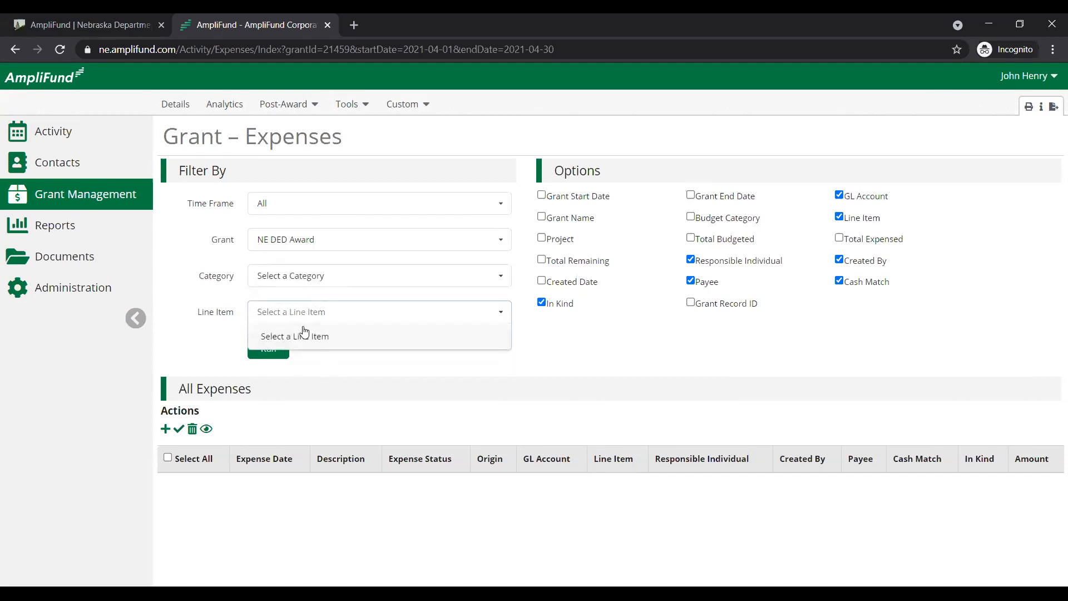
{"action": "left_click", "coordinate": [313, 334]}
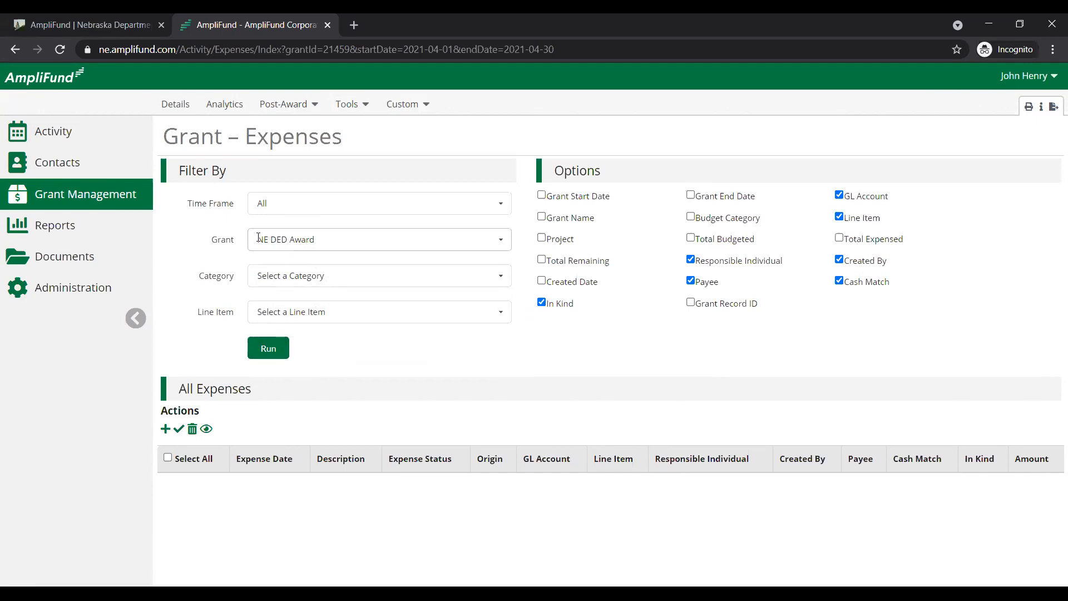
{"action": "left_click", "coordinate": [268, 346]}
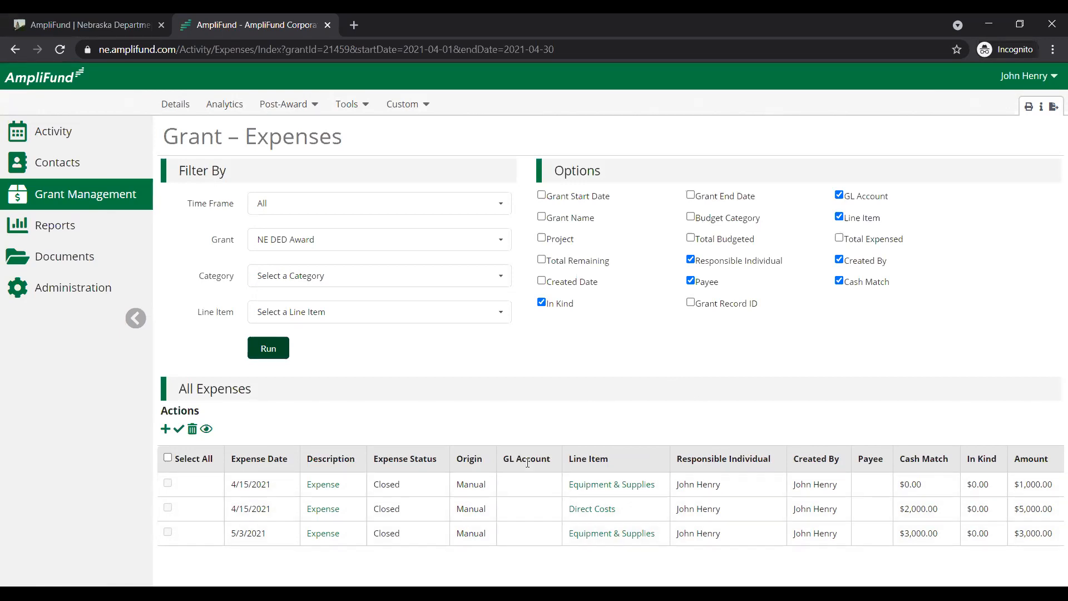
Remove the In Kind and Payee columns from the grant's expenses list
{"action": "left_click_drag", "start_coordinate": [502, 459], "coordinate": [536, 454]}
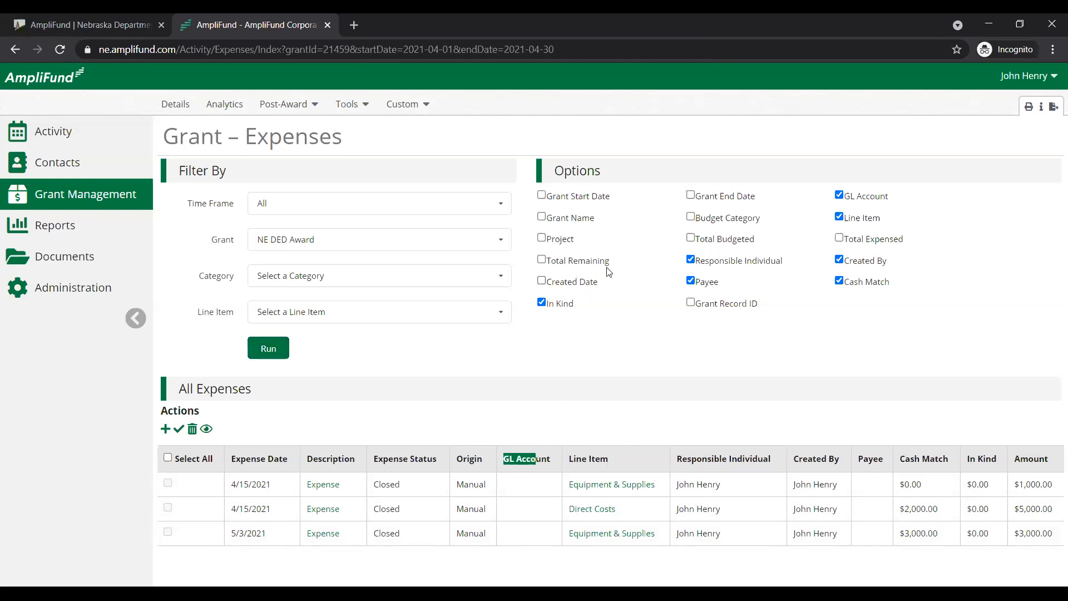
{"action": "left_click", "coordinate": [634, 320]}
{"action": "left_click", "coordinate": [541, 302]}
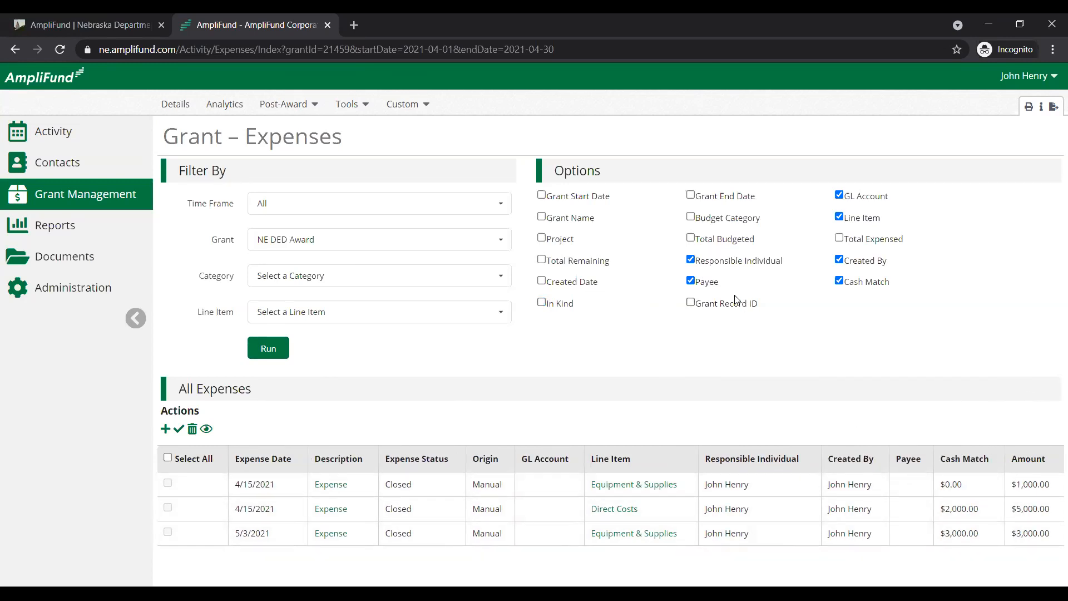
{"action": "left_click", "coordinate": [690, 281]}
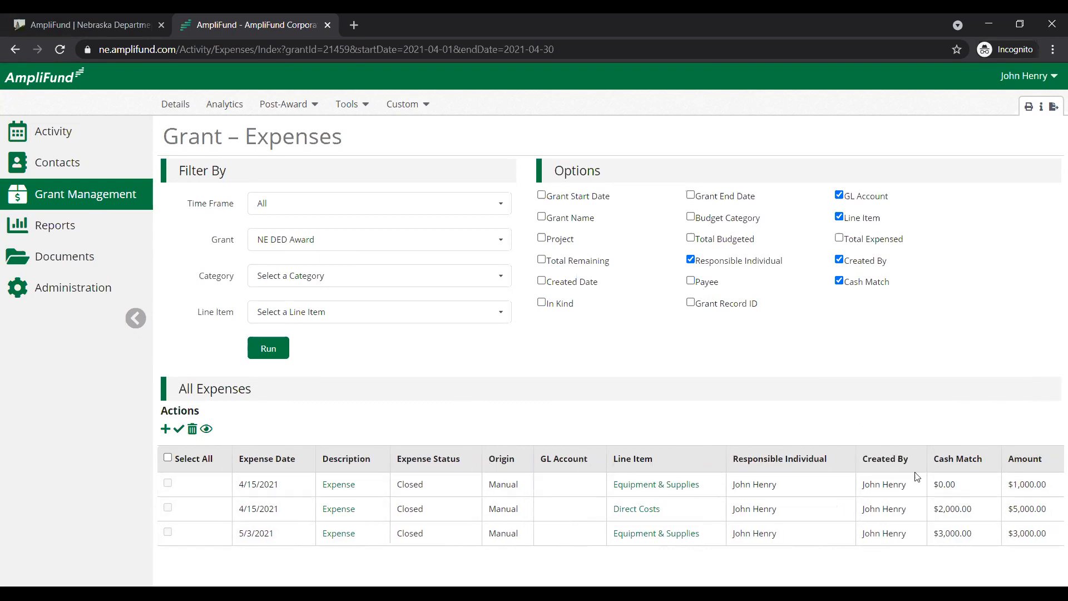
Add the Budget Category, Total Budgeted, Total Expensed and Total Remaining columns to the expenses list
{"action": "left_click", "coordinate": [691, 217]}
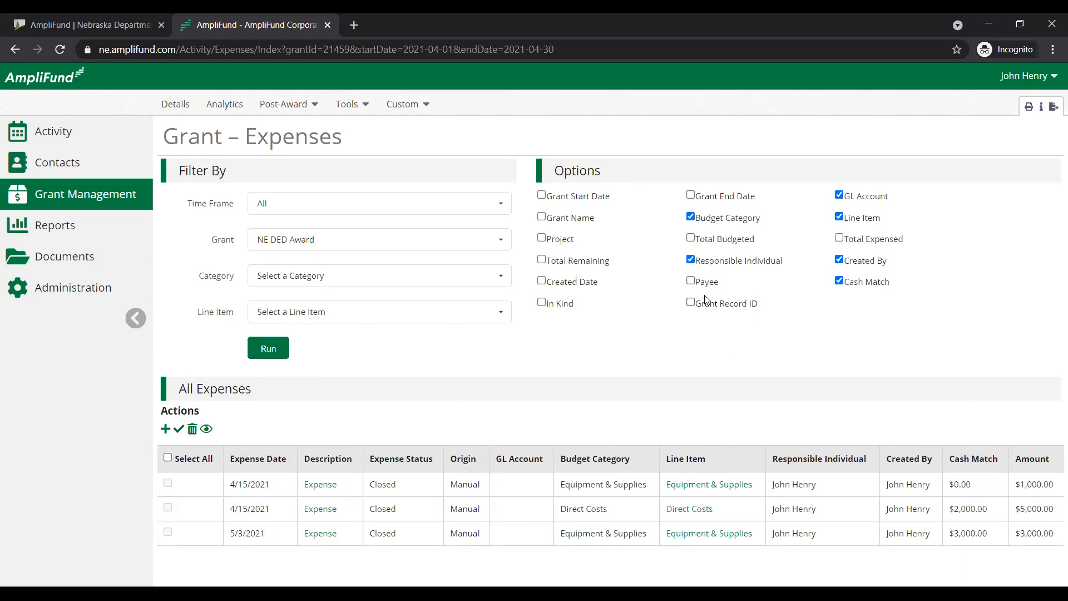
{"action": "left_click", "coordinate": [691, 238]}
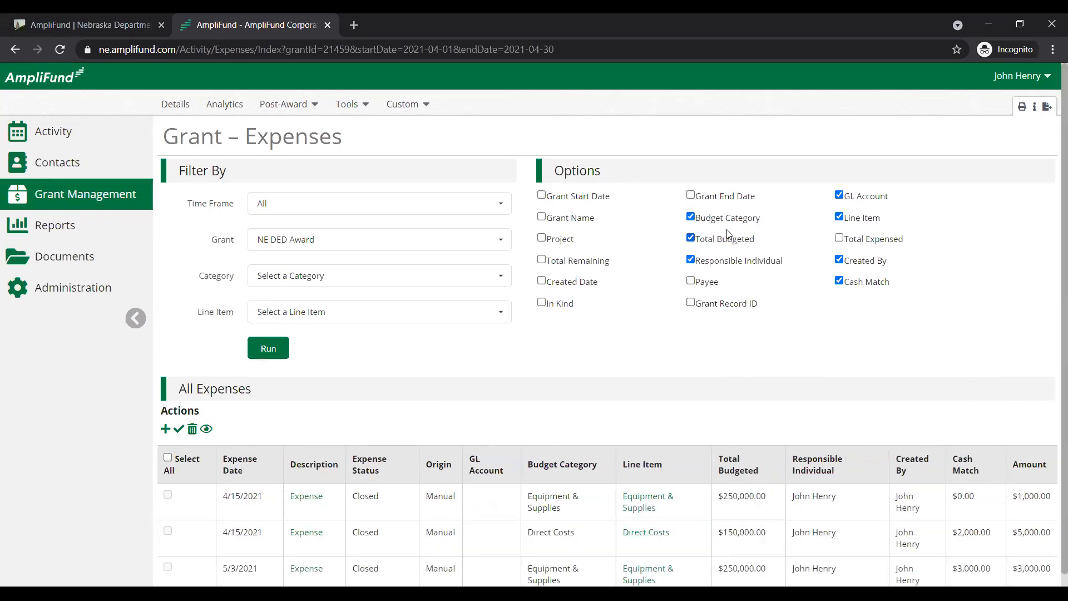
{"action": "left_click", "coordinate": [839, 239]}
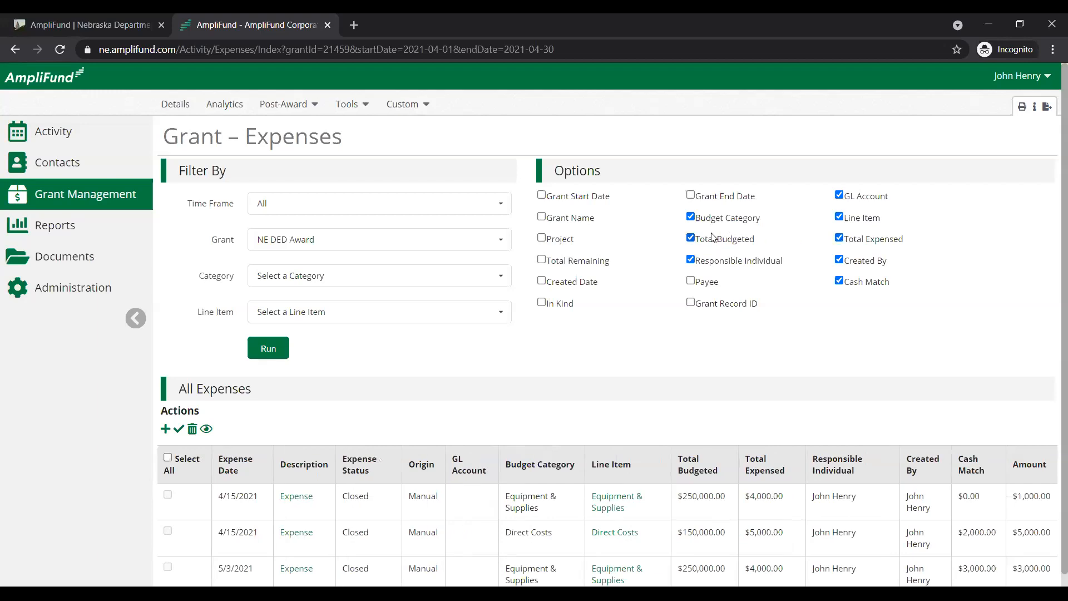
{"action": "left_click", "coordinate": [541, 259]}
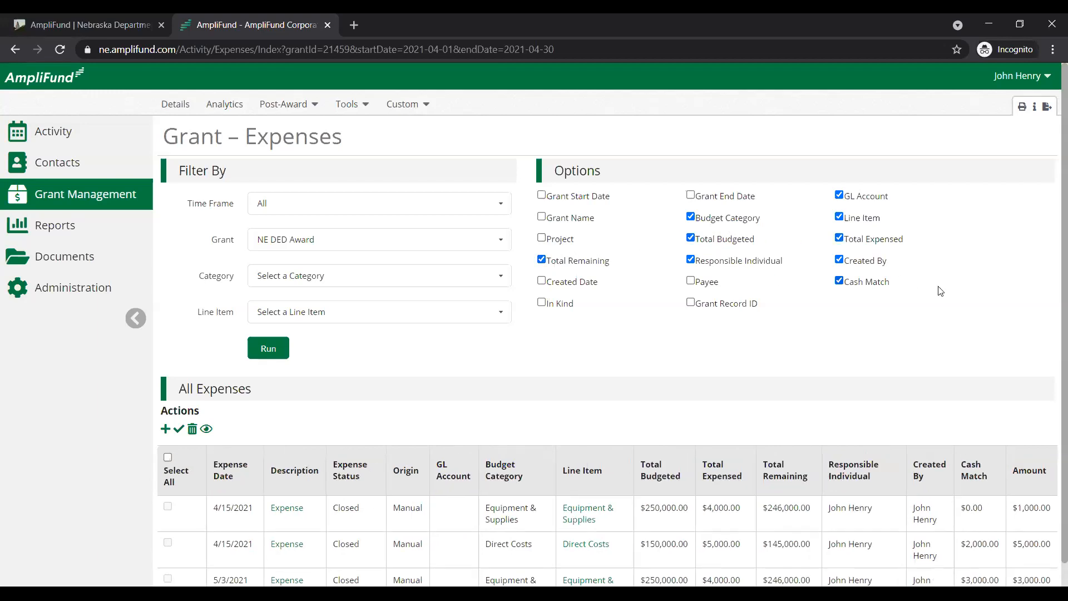
{"action": "scroll", "coordinate": [940, 291], "scroll_direction": "down", "scroll_amount": 1}
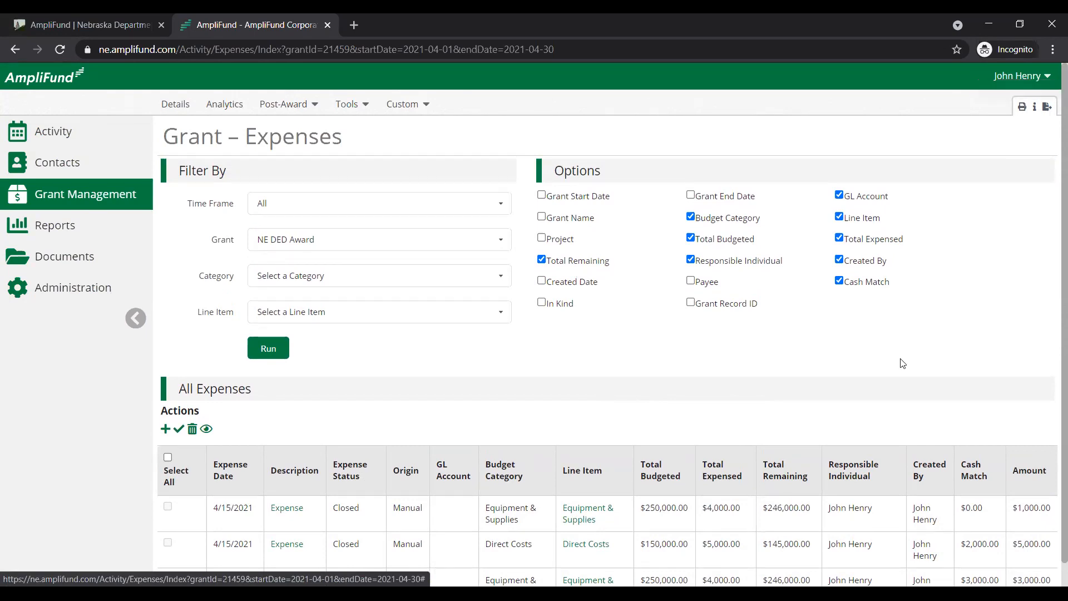
{"action": "scroll", "coordinate": [867, 393], "scroll_direction": "down", "scroll_amount": 1}
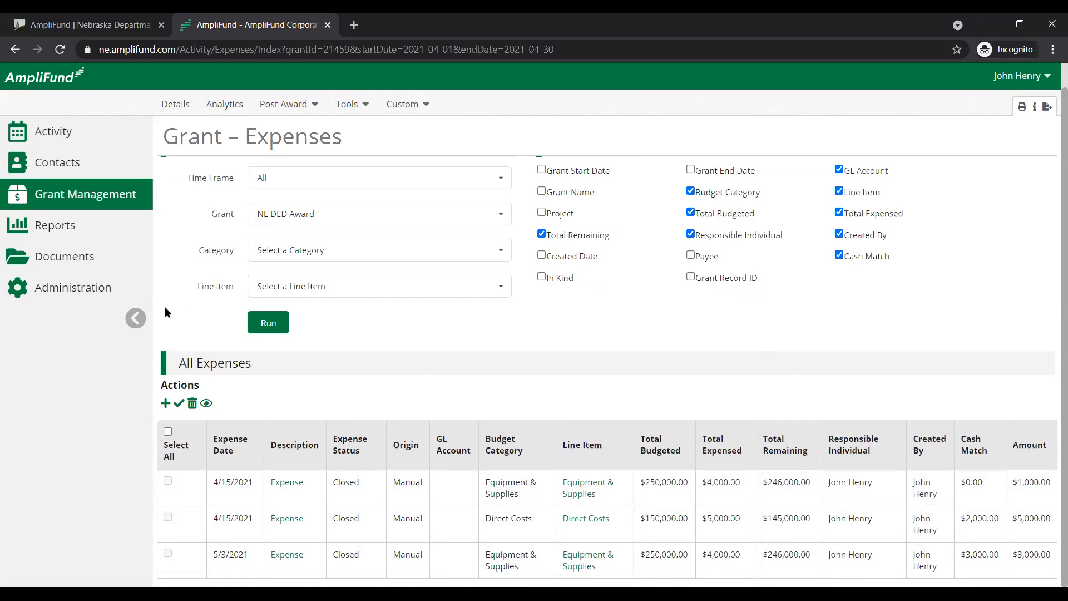
Open the post-award Grant Budget Variance report and collapse the side navigation to give it more room
{"action": "left_click", "coordinate": [49, 227]}
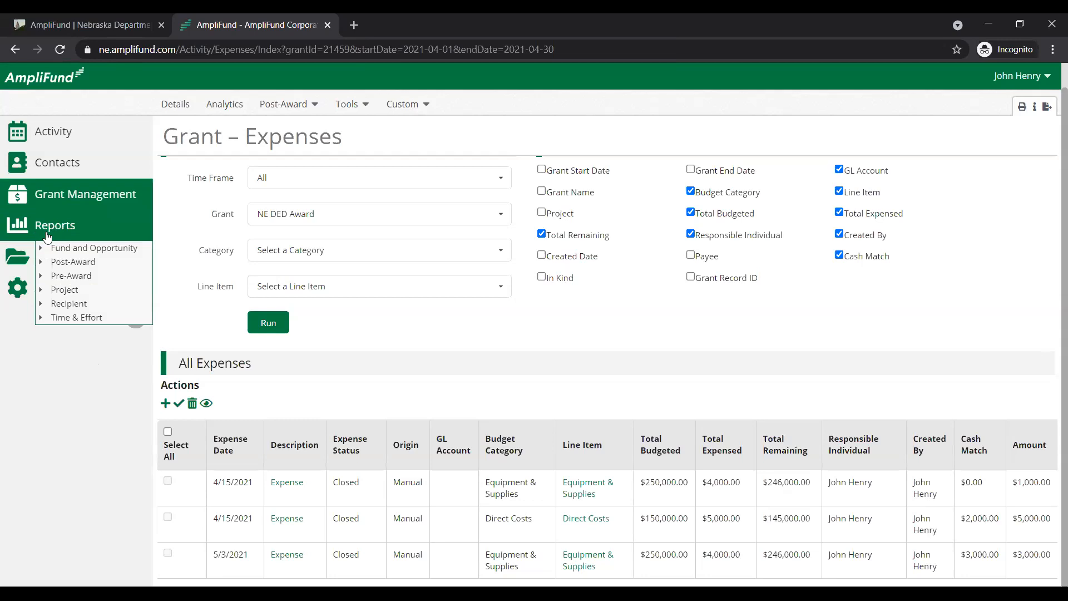
{"action": "left_click", "coordinate": [41, 263]}
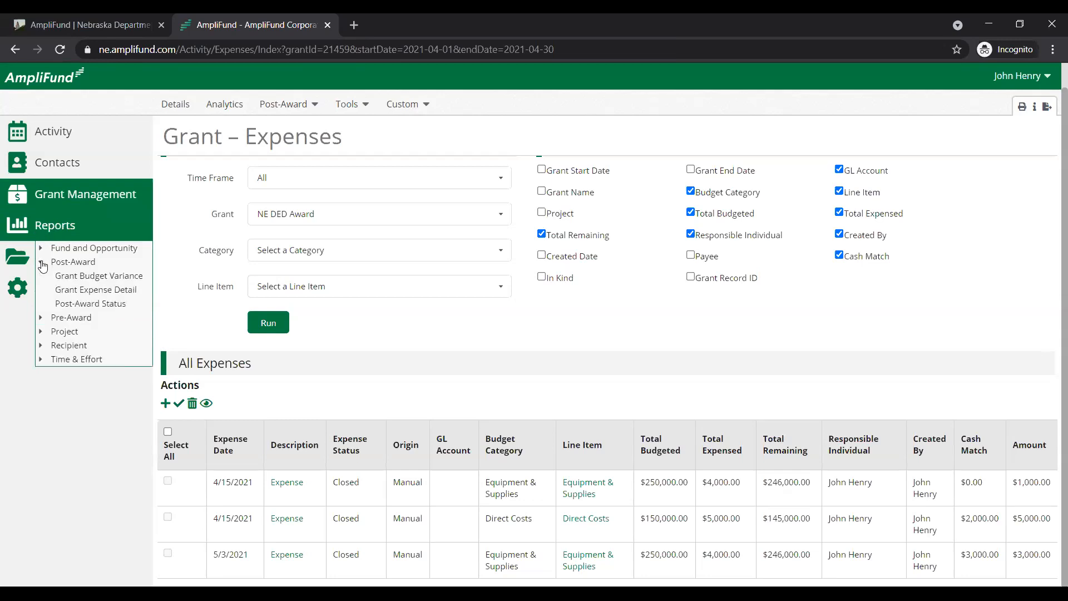
{"action": "left_click", "coordinate": [84, 277]}
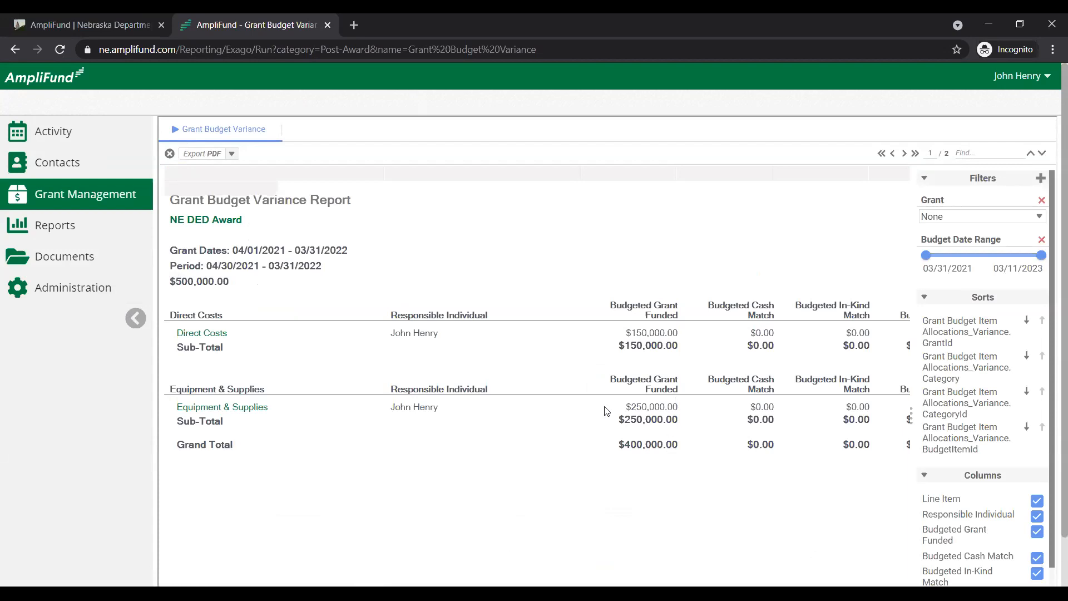
{"action": "left_click", "coordinate": [136, 319]}
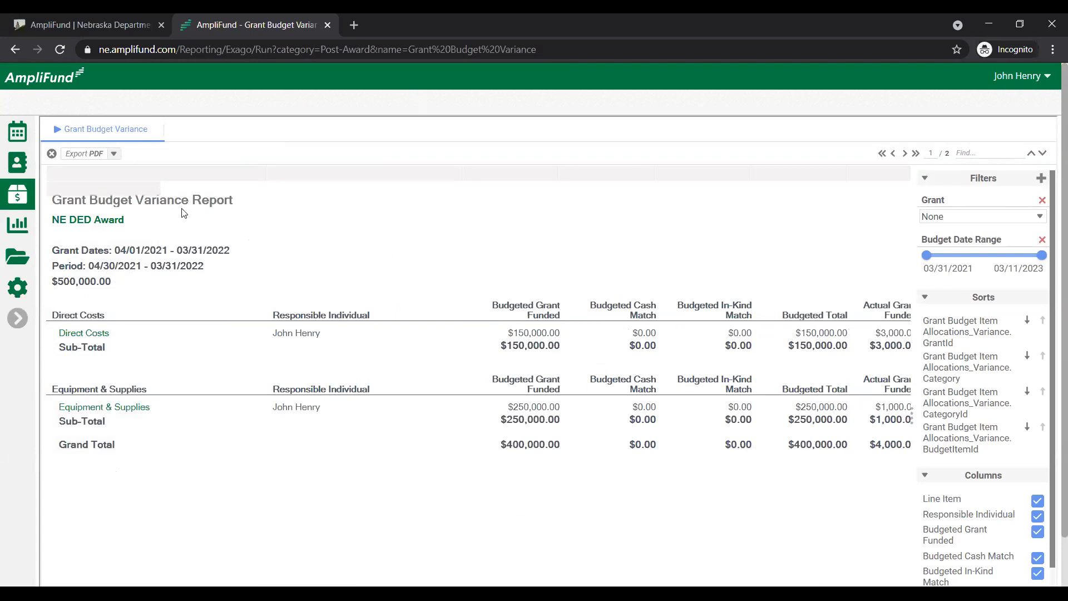
Check the variance report's grant filter choices and examine its budgeted, actual, variance and spend-down columns
{"action": "left_click", "coordinate": [1001, 215]}
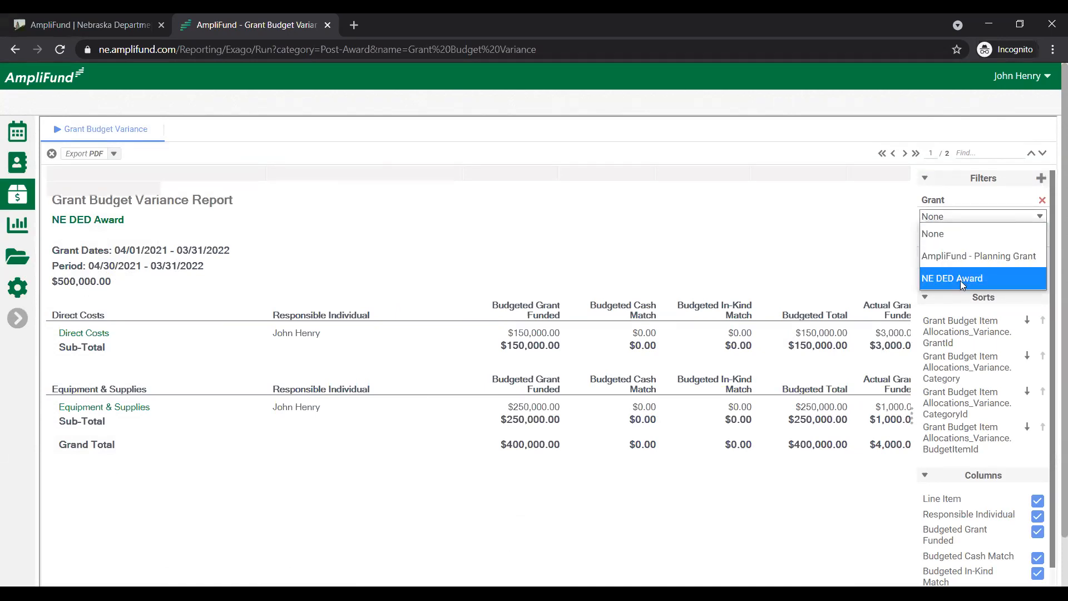
{"action": "left_click", "coordinate": [963, 218]}
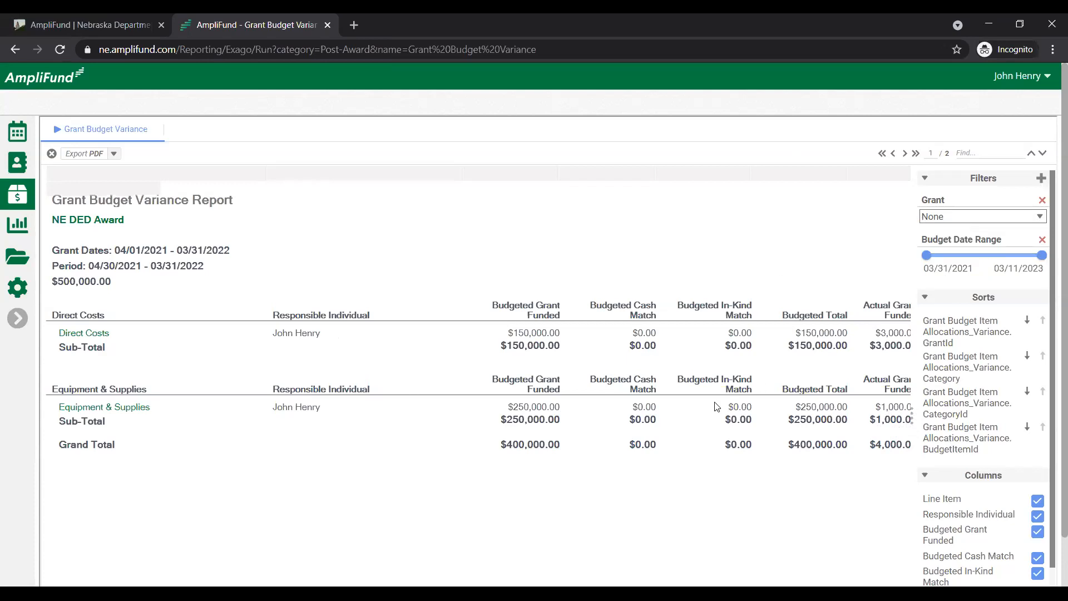
{"action": "scroll", "coordinate": [713, 442], "scroll_direction": "down", "scroll_amount": 1}
{"action": "scroll", "coordinate": [713, 443], "scroll_direction": "down", "scroll_amount": 1}
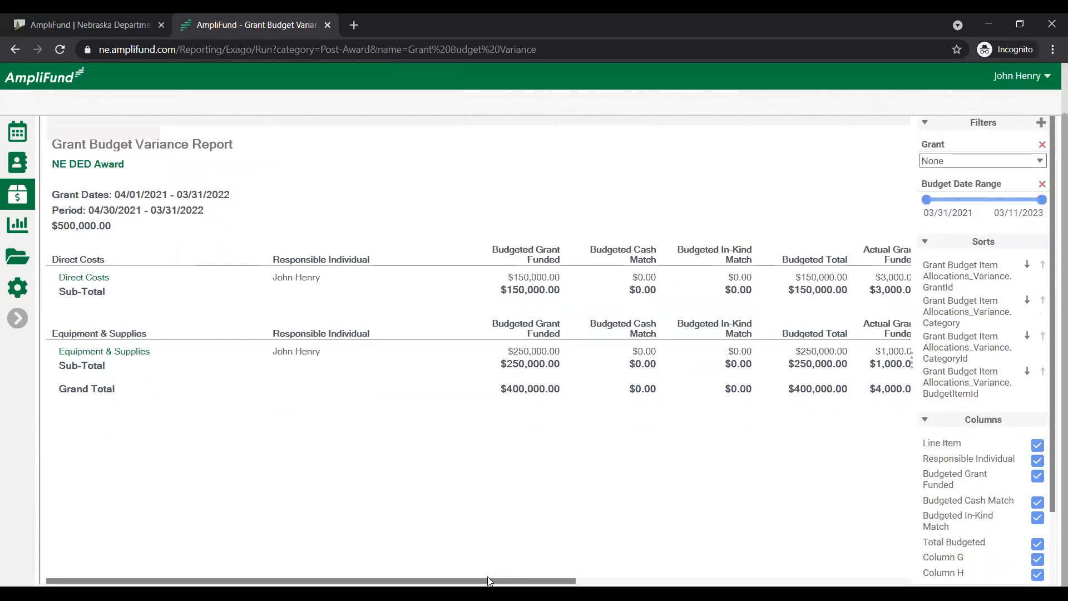
{"action": "left_click_drag", "start_coordinate": [427, 580], "coordinate": [624, 567]}
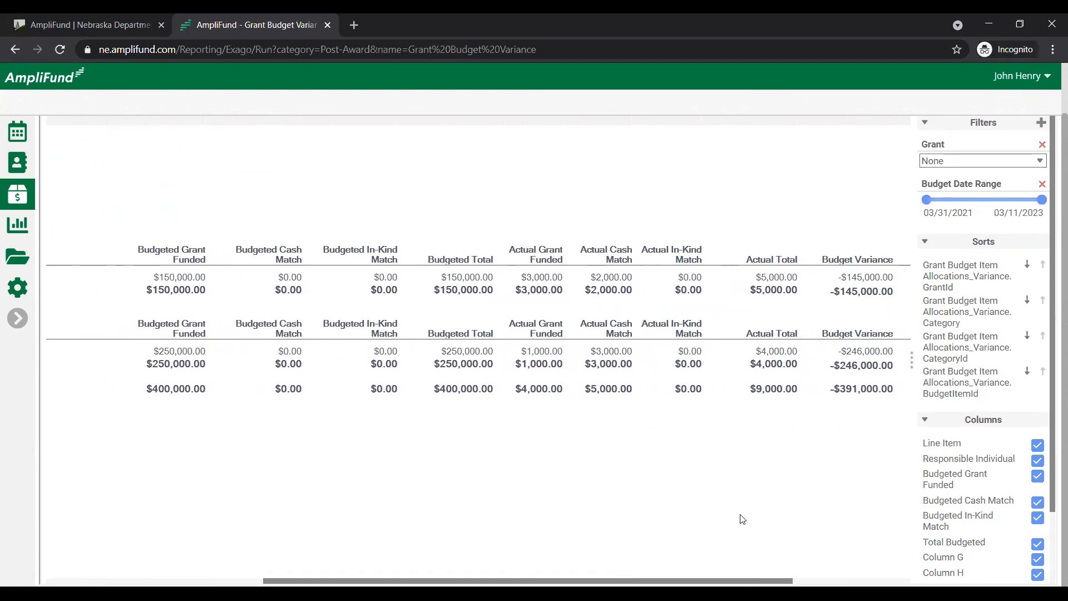
{"action": "left_click_drag", "start_coordinate": [708, 580], "coordinate": [842, 539]}
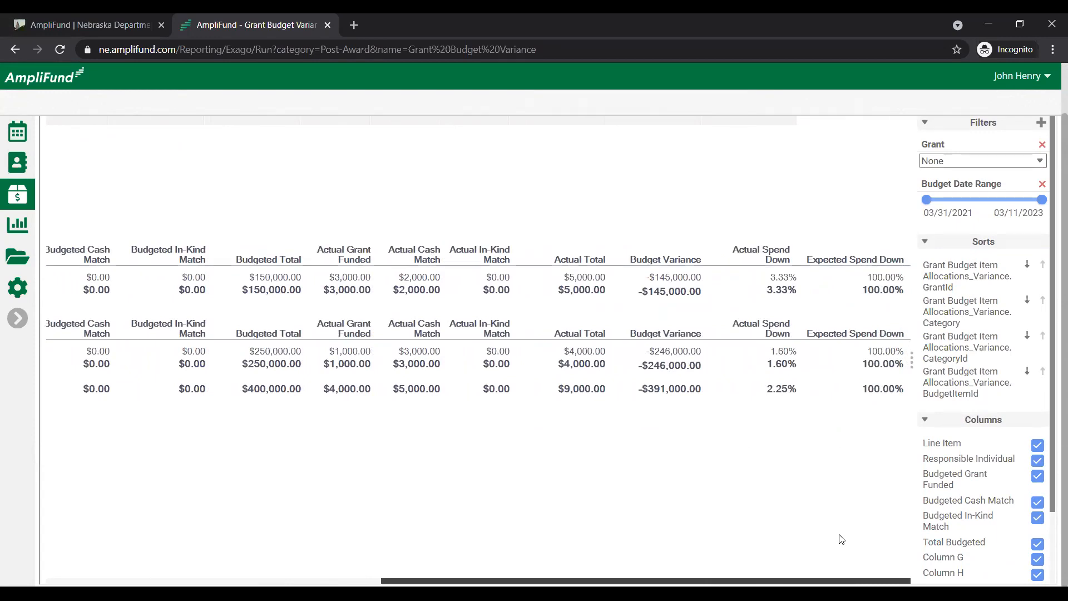
{"action": "scroll", "coordinate": [823, 542], "scroll_direction": "left", "scroll_amount": 3}
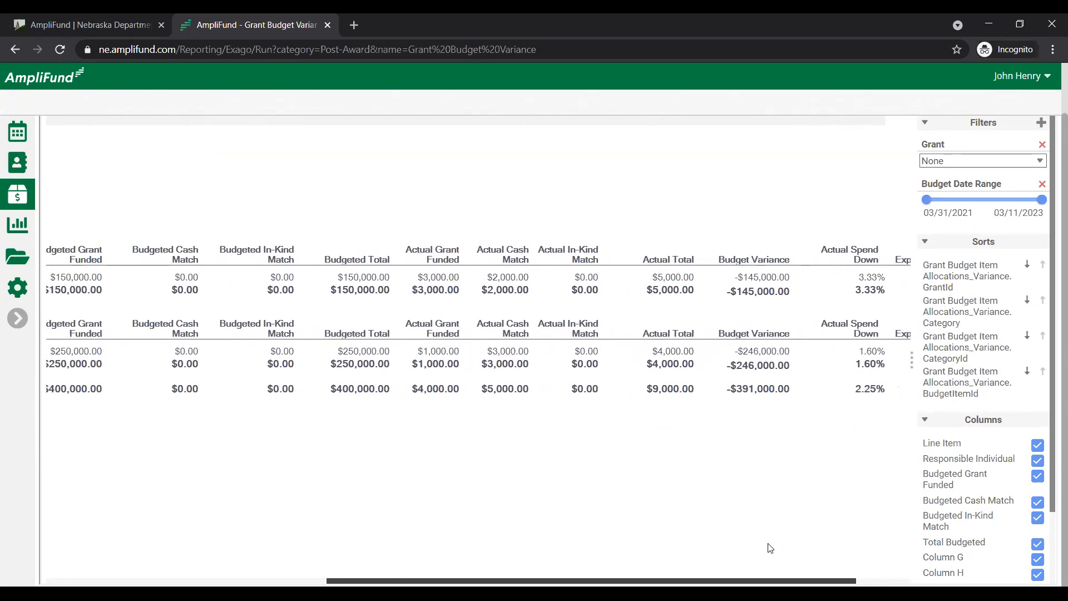
{"action": "scroll", "coordinate": [781, 548], "scroll_direction": "right", "scroll_amount": 3}
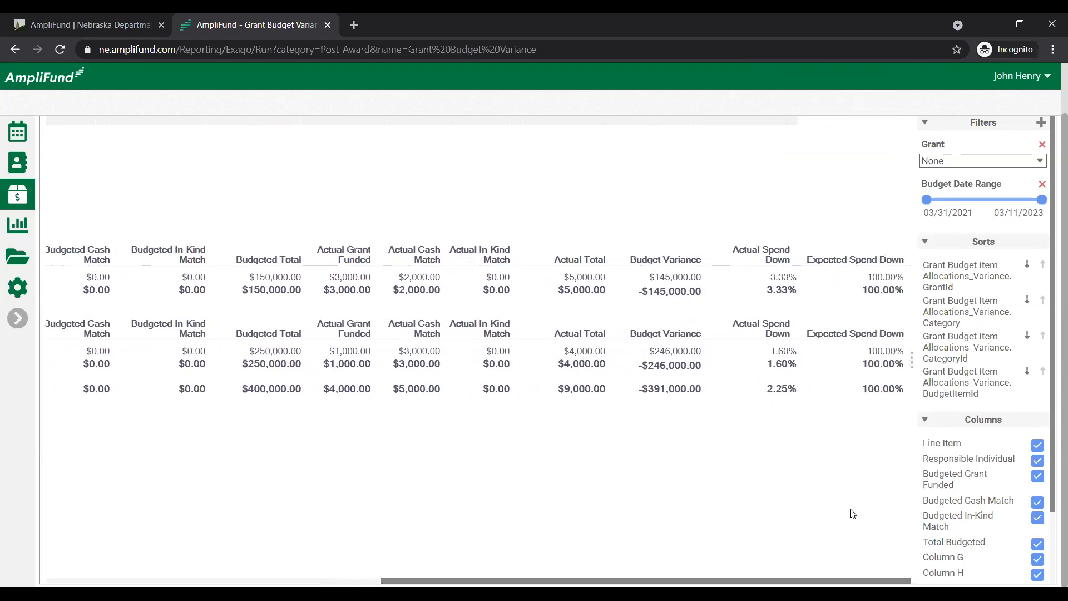
{"action": "scroll", "coordinate": [977, 509], "scroll_direction": "down", "scroll_amount": 2}
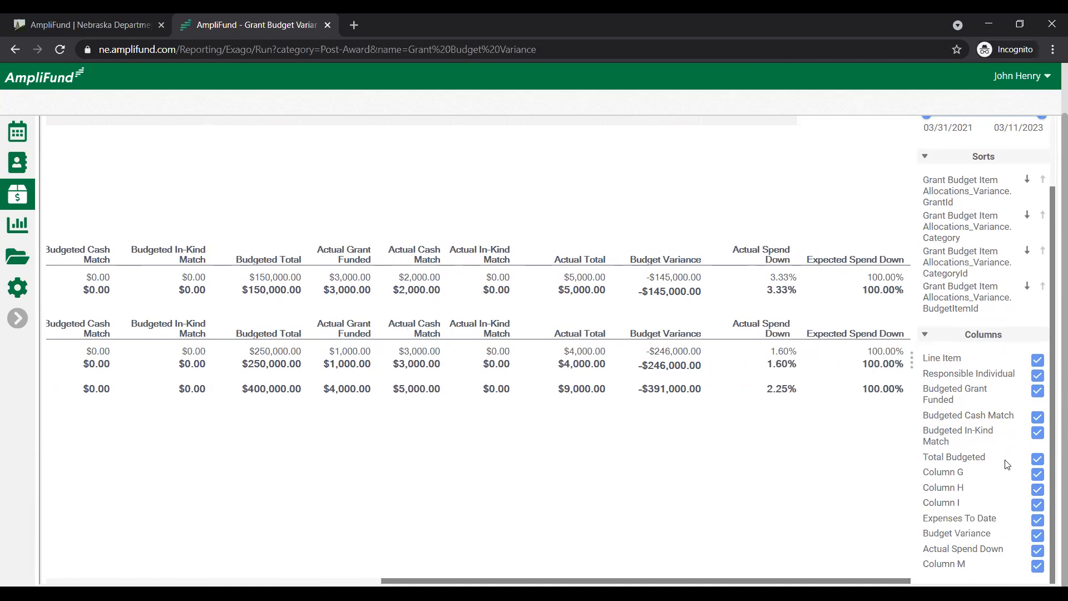
Hide and restore the report's Budgeted In-Kind Match column, and check the available export formats
{"action": "left_click", "coordinate": [1039, 435]}
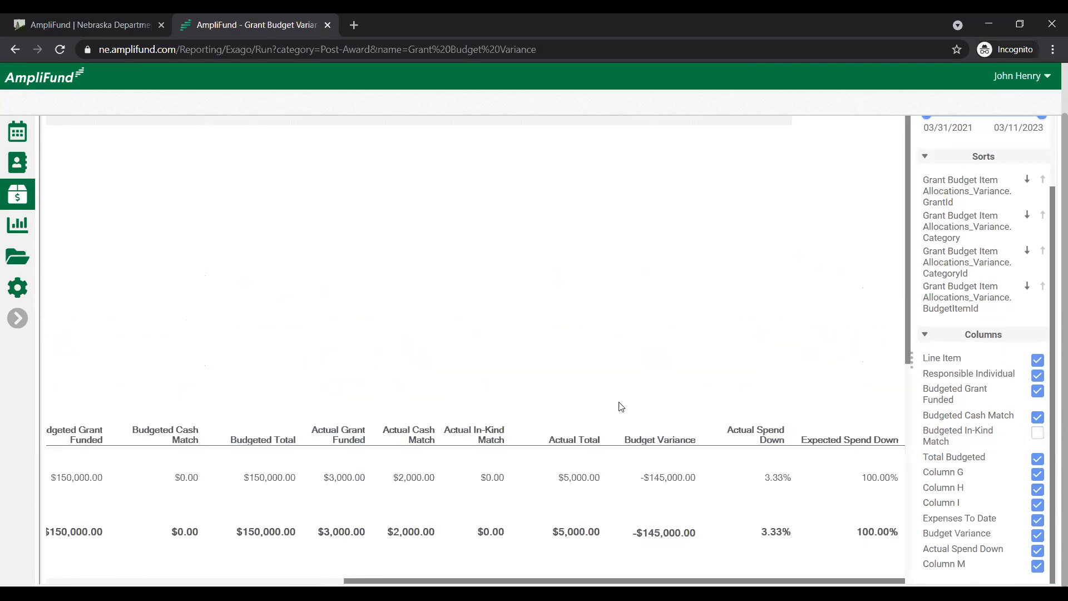
{"action": "left_click_drag", "start_coordinate": [676, 582], "coordinate": [285, 524]}
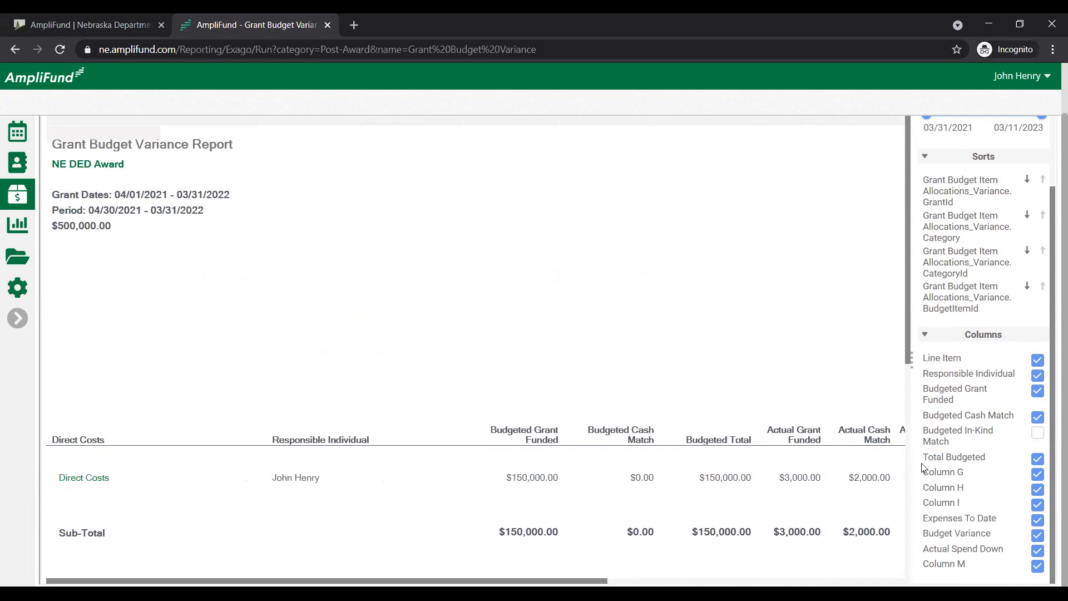
{"action": "left_click", "coordinate": [1037, 432]}
{"action": "scroll", "coordinate": [699, 436], "scroll_direction": "up", "scroll_amount": 1}
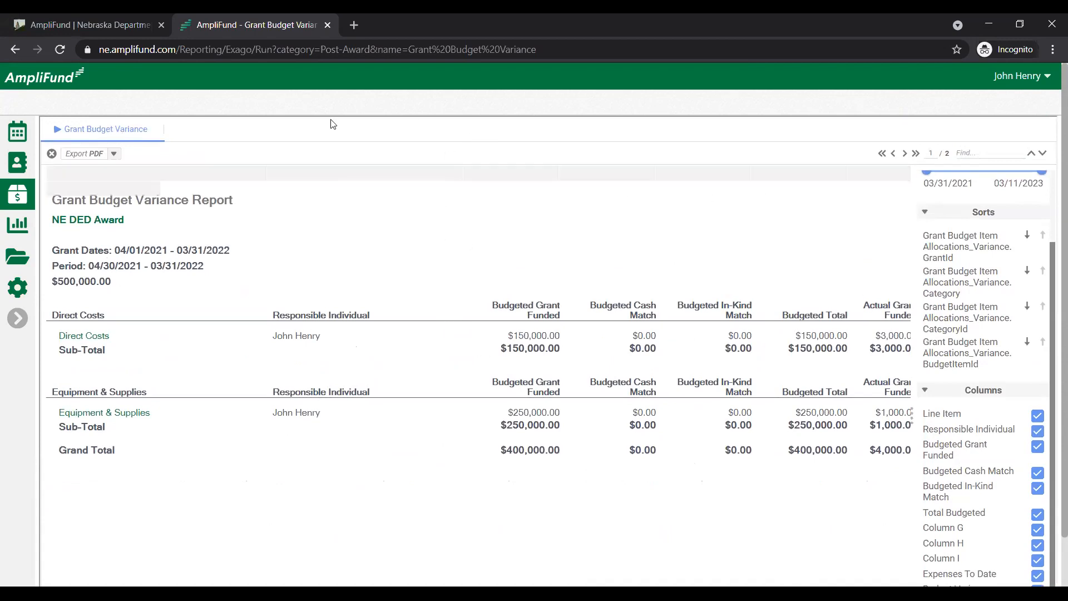
{"action": "left_click", "coordinate": [115, 153]}
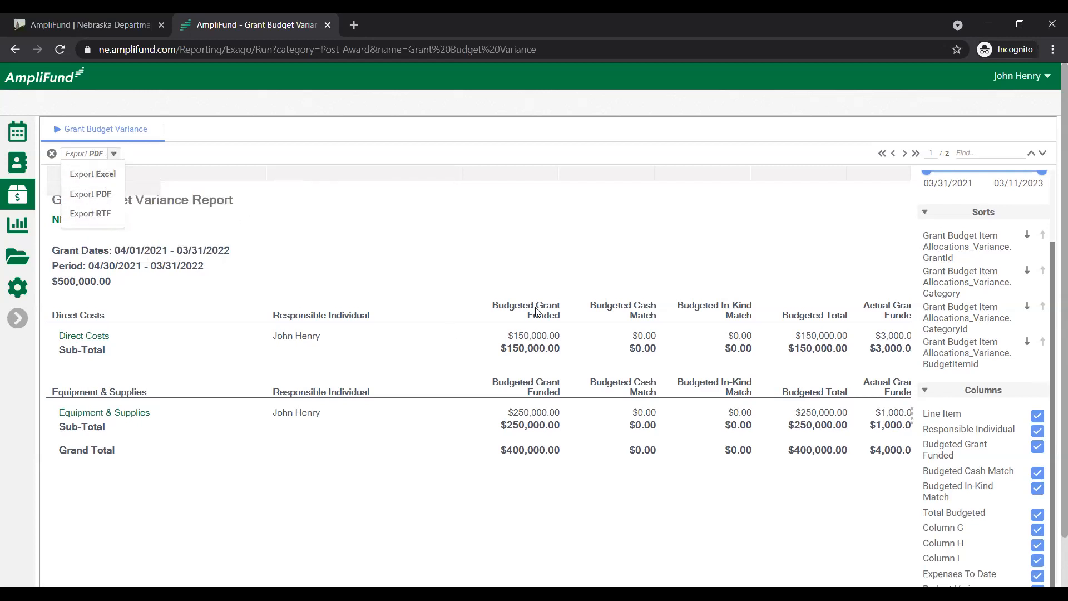
{"action": "left_click", "coordinate": [450, 473]}
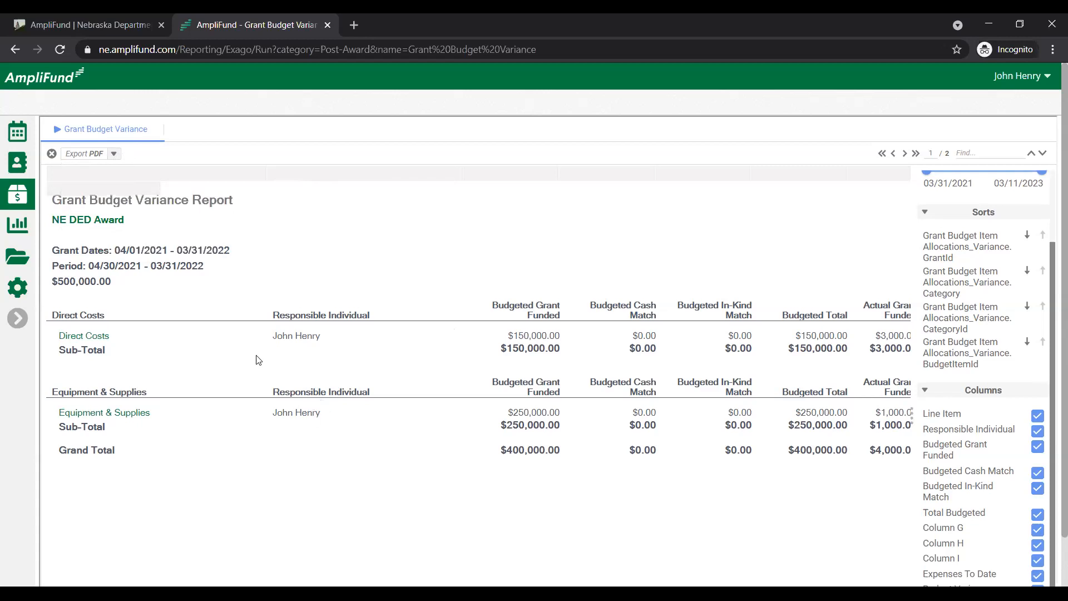
Open the post-award Grant Expense Detail report
{"action": "mouse_move", "coordinate": [6, 222]}
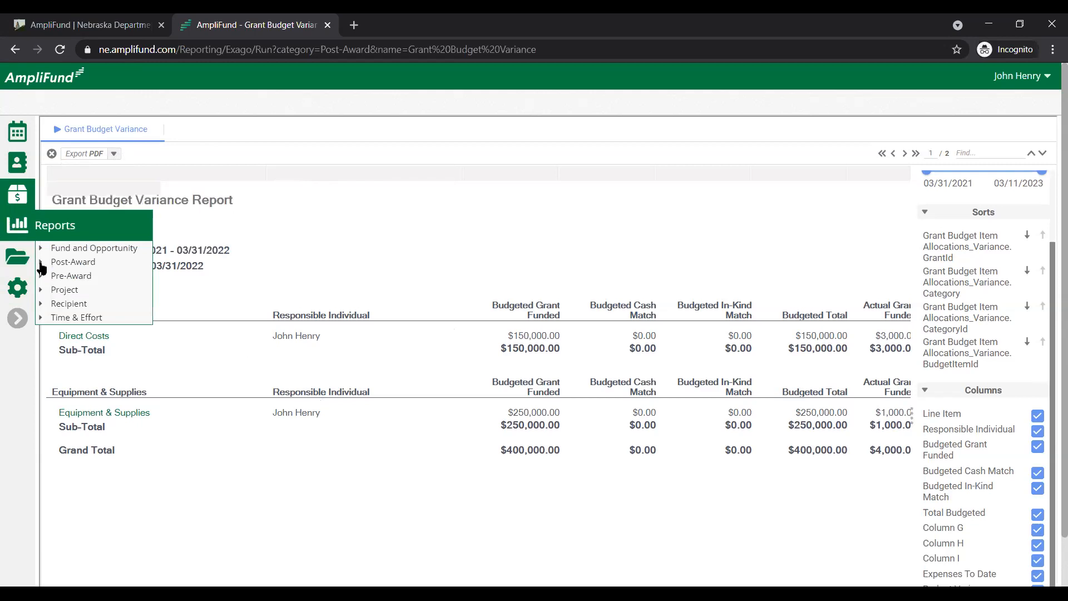
{"action": "left_click", "coordinate": [73, 261]}
{"action": "left_click", "coordinate": [118, 291]}
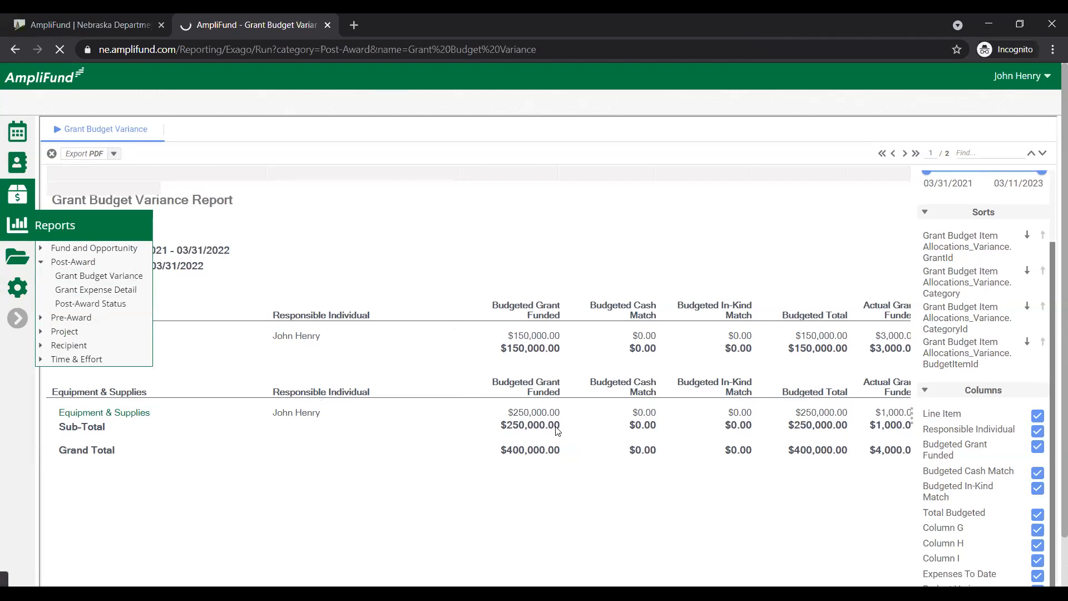
{"action": "scroll", "coordinate": [1004, 356], "scroll_direction": "up", "scroll_amount": 2}
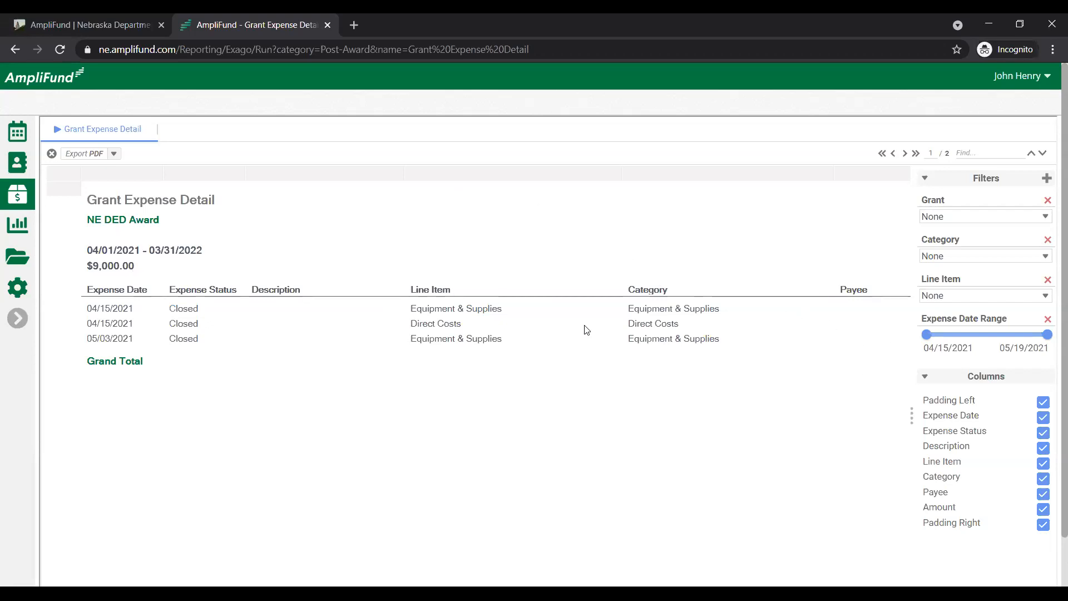
Check the Grant, Category and Line Item filter choices of the Grant Expense Detail report
{"action": "left_click", "coordinate": [944, 215]}
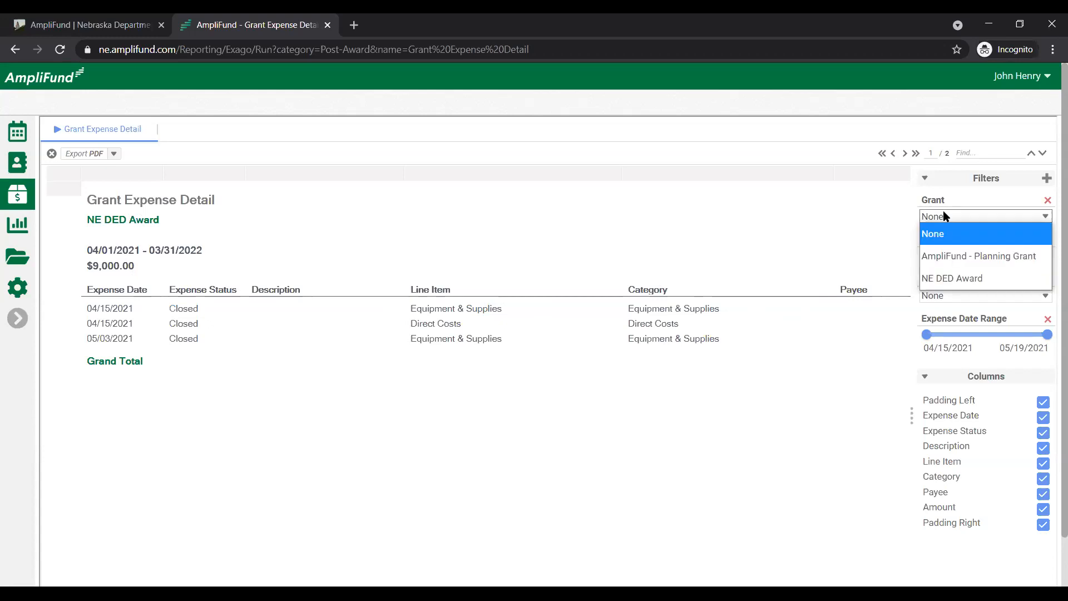
{"action": "left_click", "coordinate": [782, 147]}
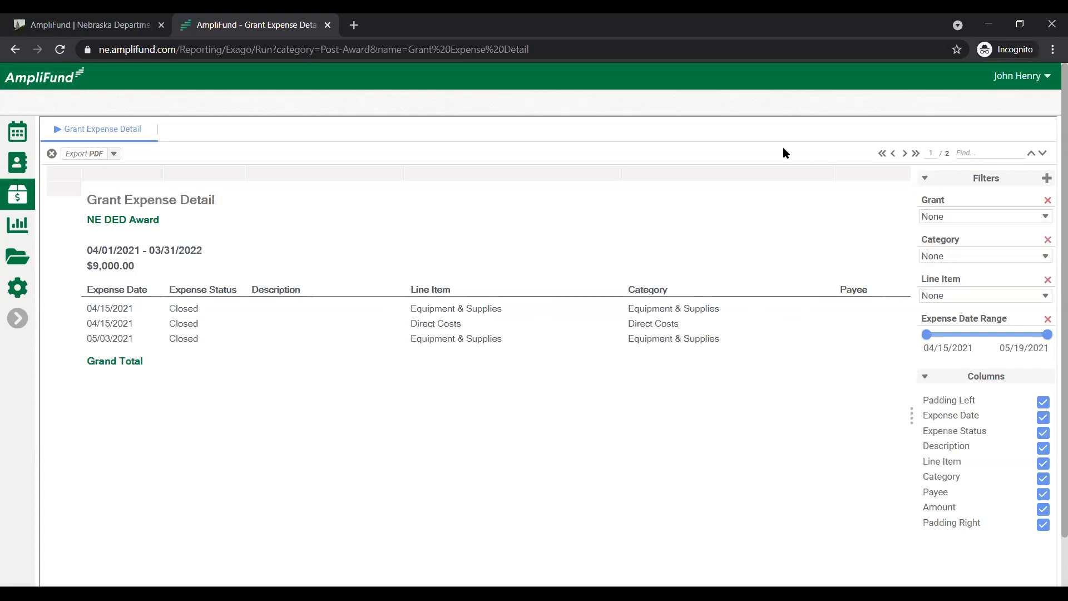
{"action": "left_click", "coordinate": [1040, 257]}
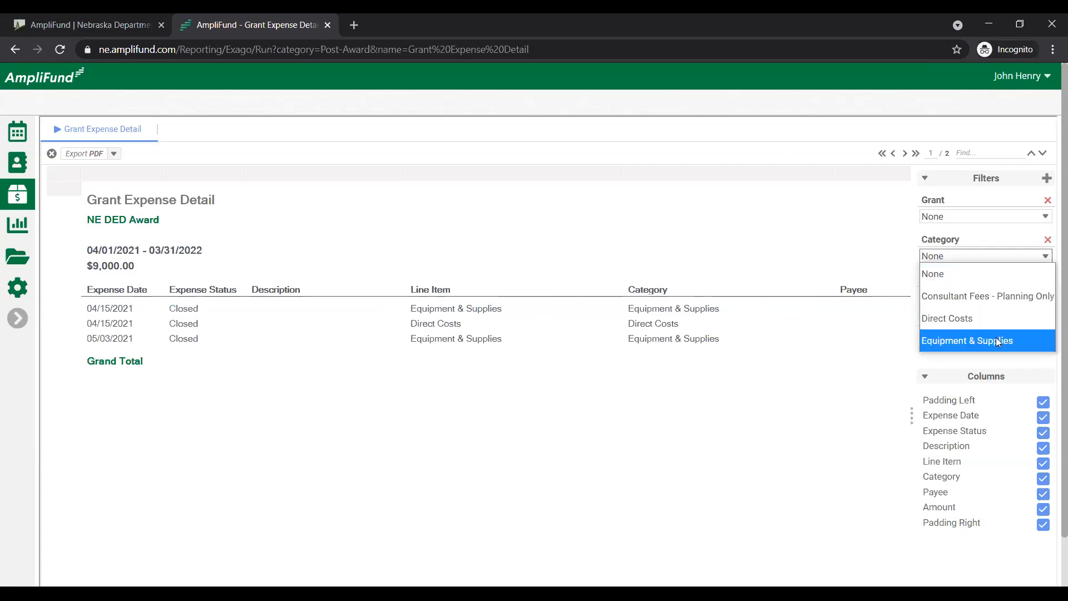
{"action": "left_click", "coordinate": [778, 110]}
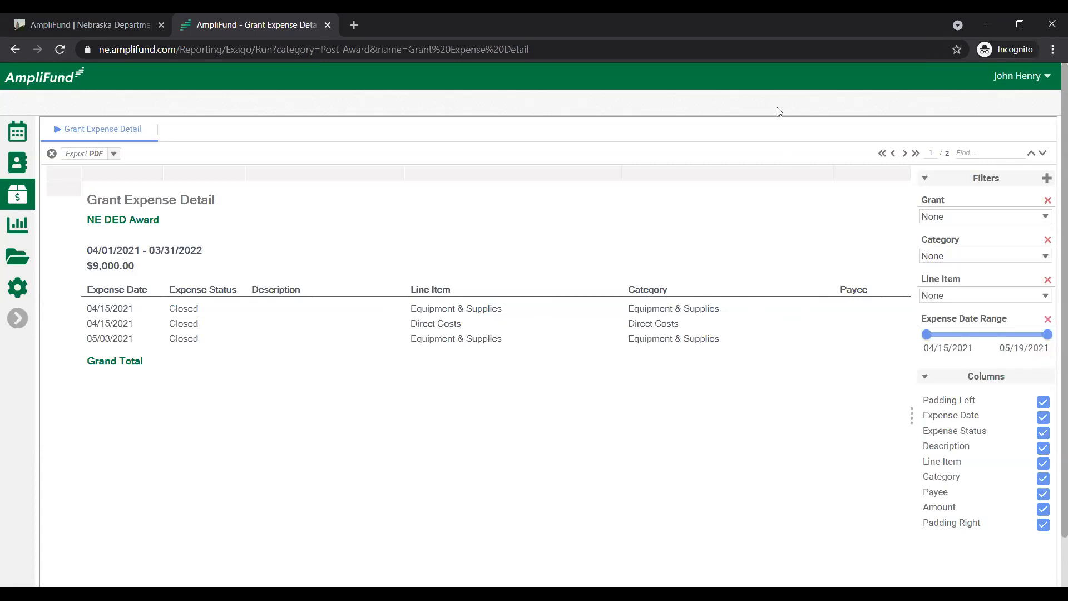
{"action": "left_click", "coordinate": [943, 294]}
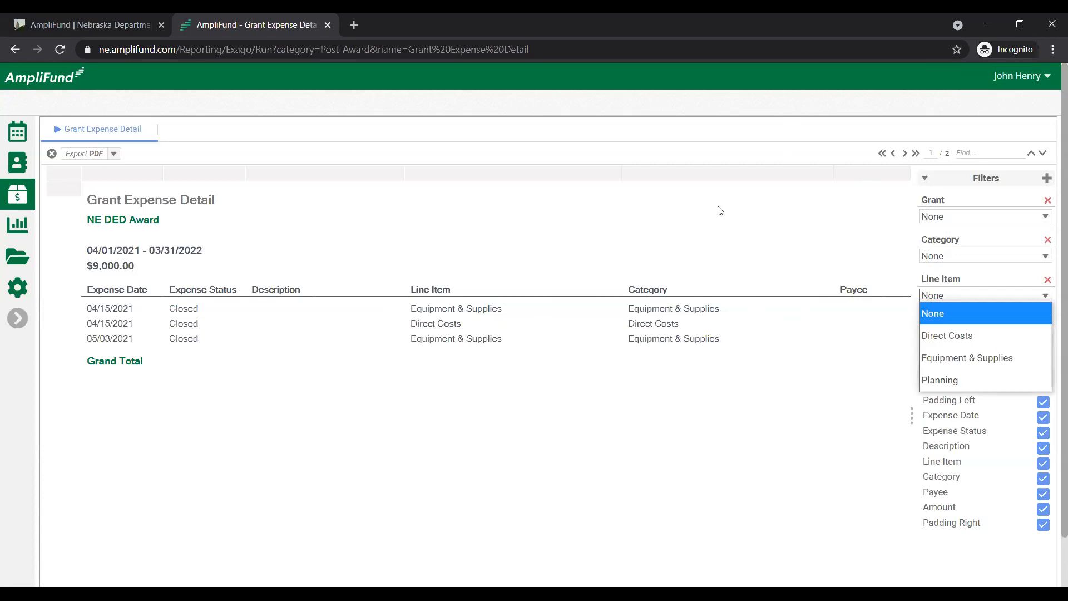
{"action": "left_click", "coordinate": [737, 94]}
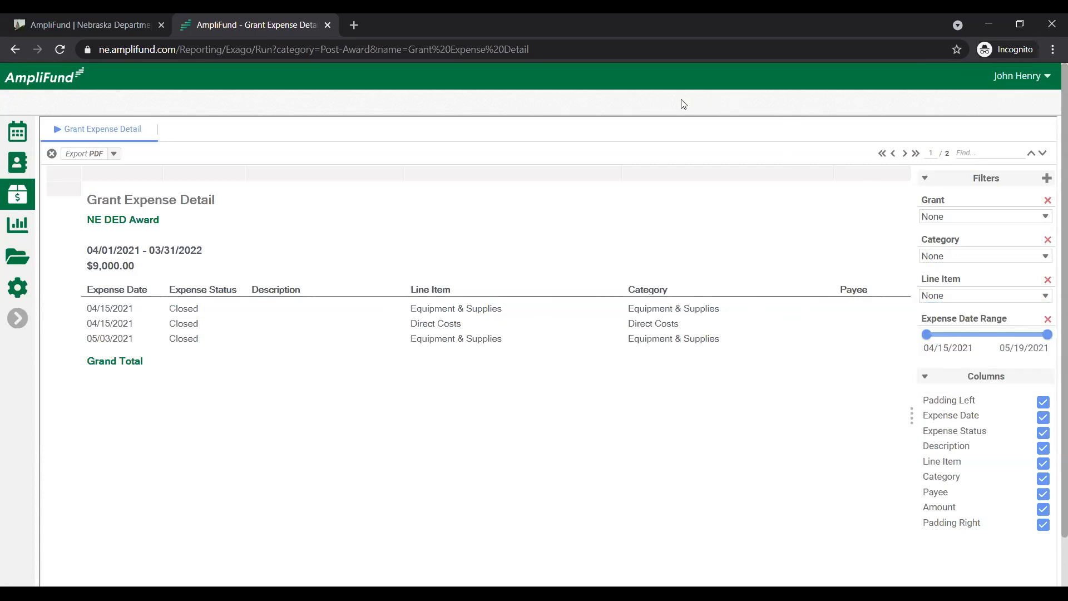
Restore the side navigation, open the NE DED Award from the grants list, and show its analytics
{"action": "left_click", "coordinate": [18, 317]}
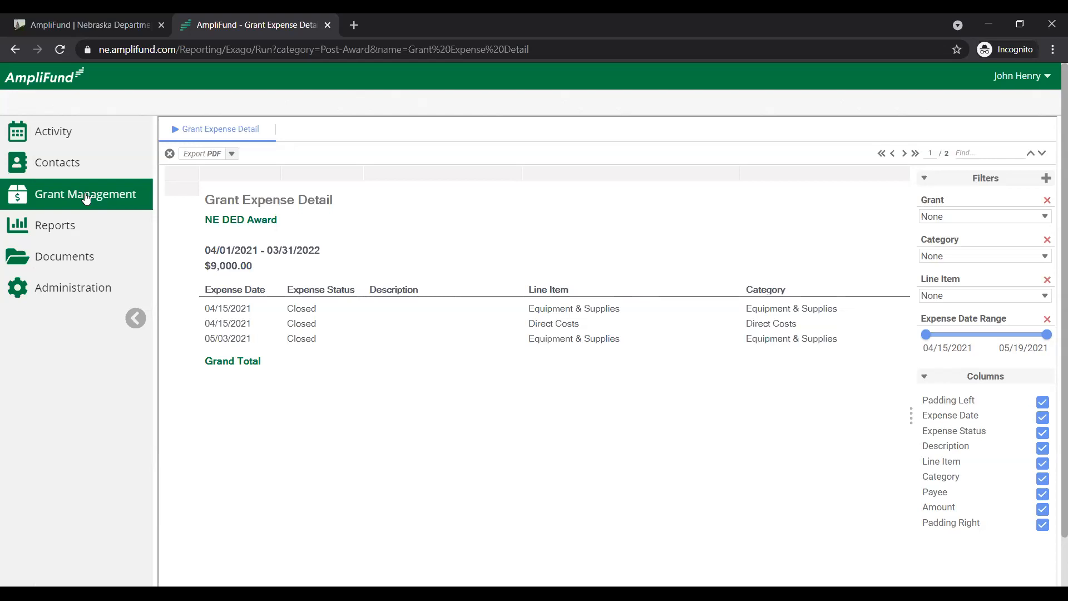
{"action": "mouse_move", "coordinate": [86, 199]}
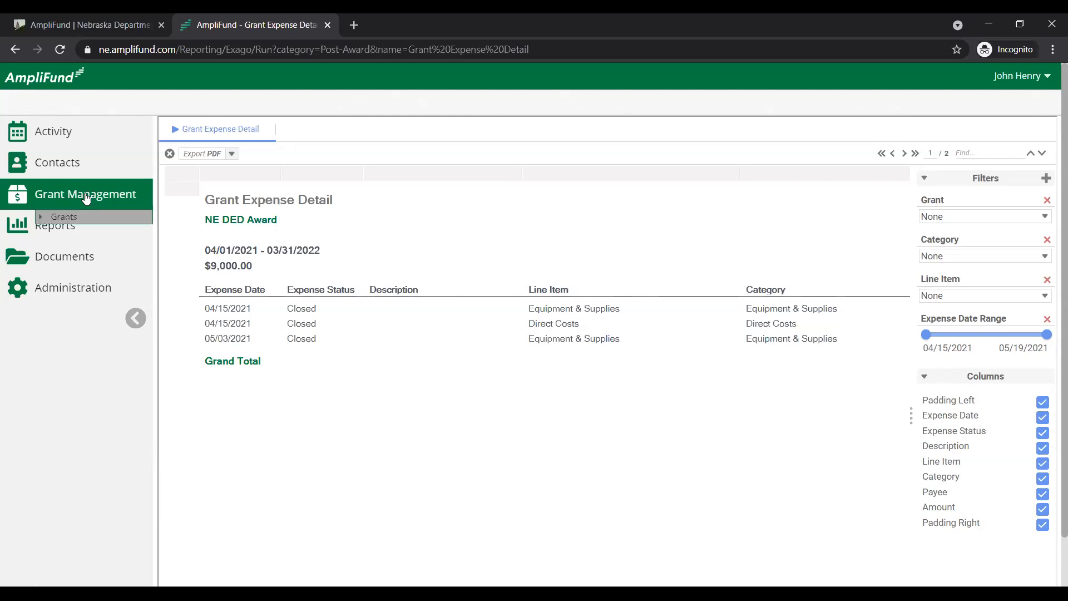
{"action": "left_click", "coordinate": [63, 216]}
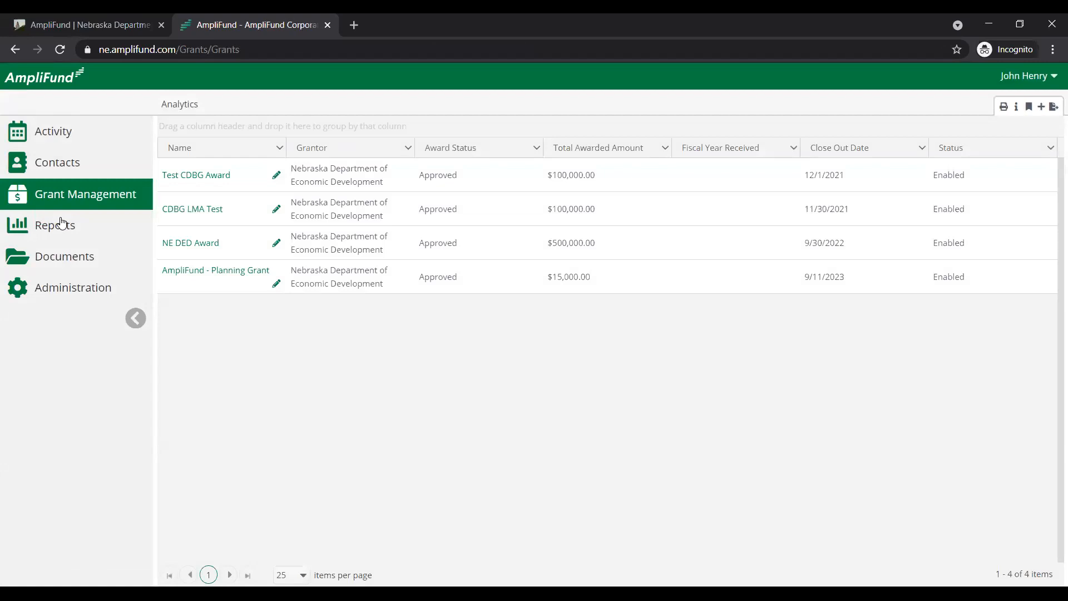
{"action": "left_click", "coordinate": [194, 245]}
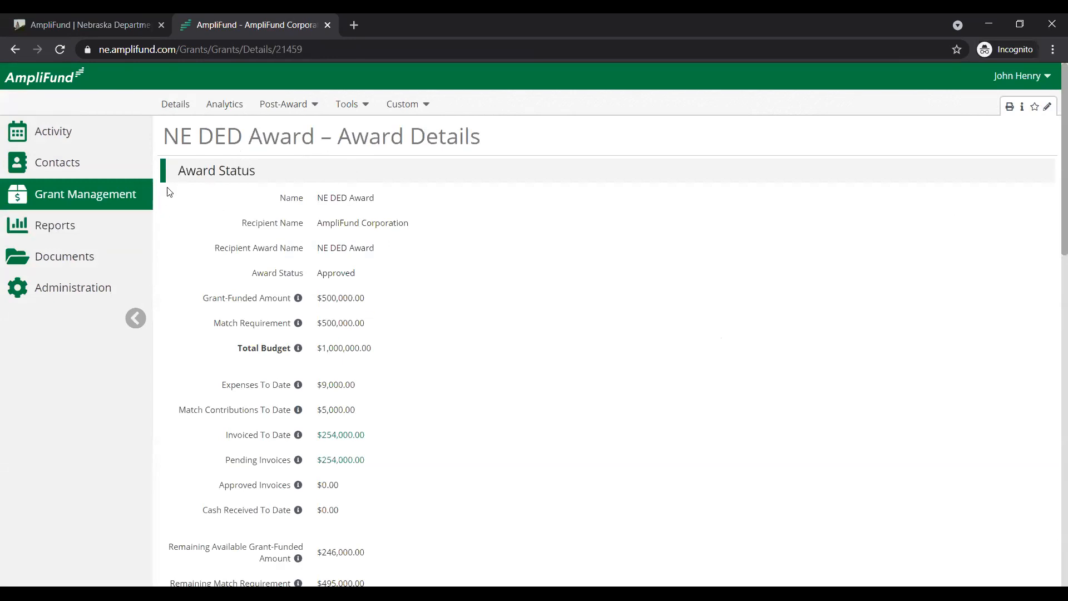
{"action": "left_click", "coordinate": [215, 110]}
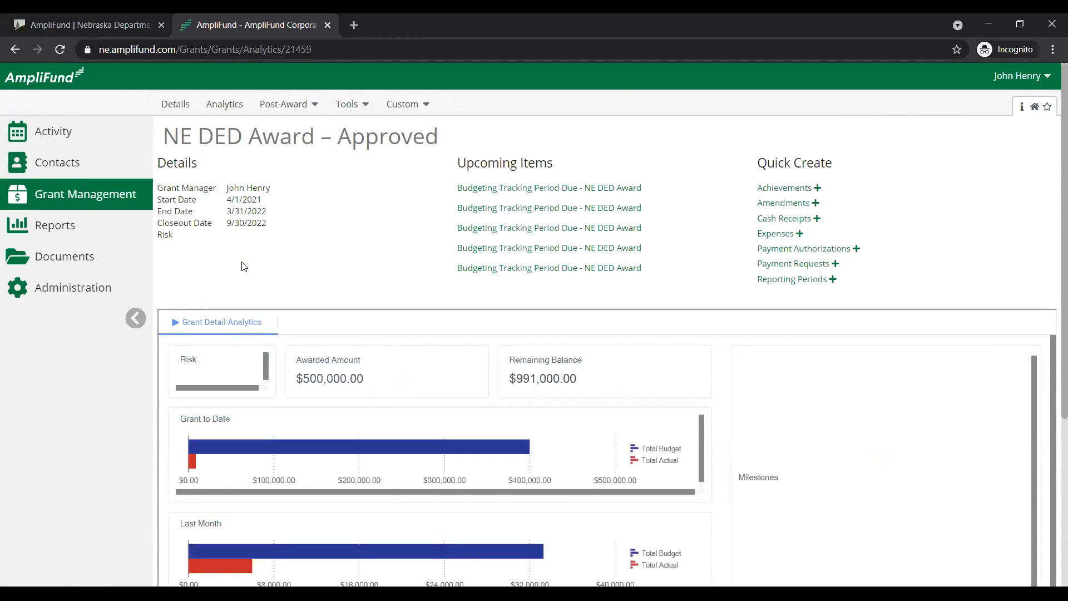
Examine the award's analytics, comparing budget with actuals in the Grant to Date, Last Month and Category Budget charts
{"action": "left_click_drag", "start_coordinate": [227, 199], "coordinate": [263, 192]}
{"action": "left_click", "coordinate": [261, 201]}
{"action": "scroll", "coordinate": [983, 285], "scroll_direction": "down", "scroll_amount": 5}
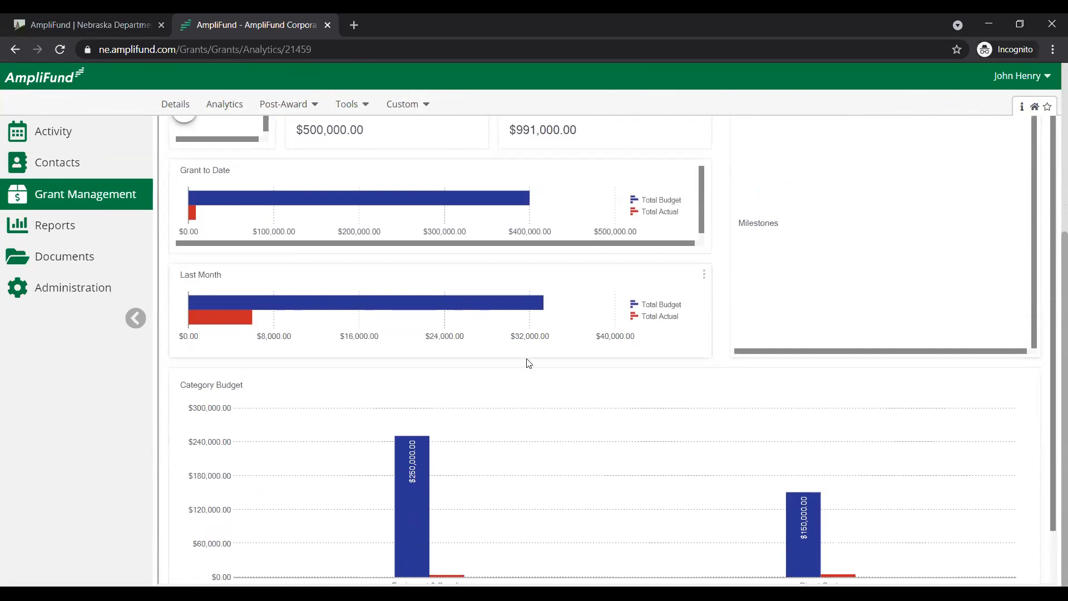
{"action": "scroll", "coordinate": [534, 387], "scroll_direction": "down", "scroll_amount": 1}
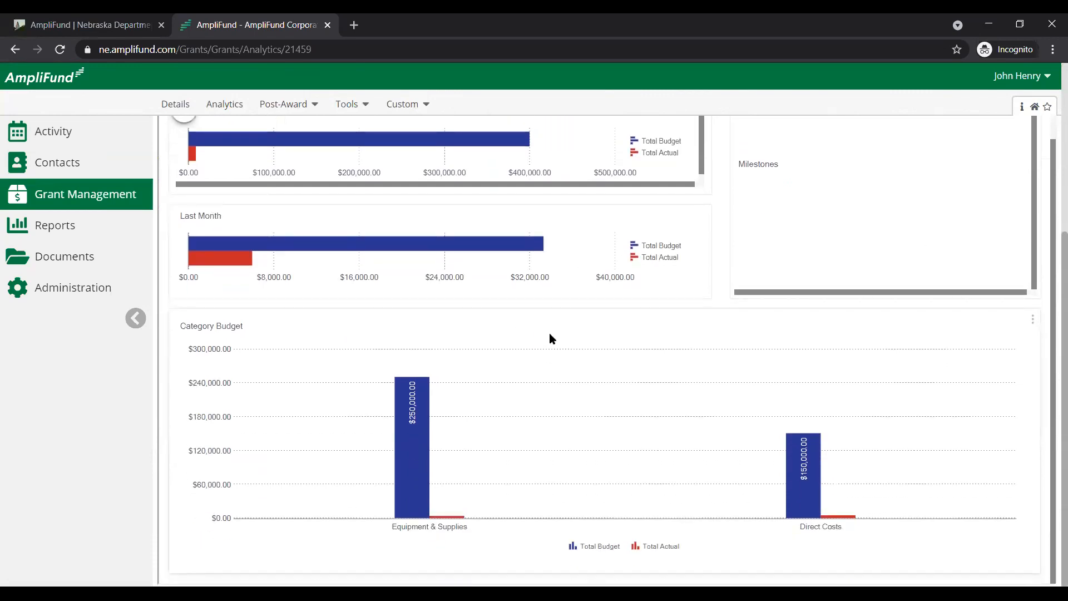
{"action": "scroll", "coordinate": [543, 332], "scroll_direction": "up", "scroll_amount": 1}
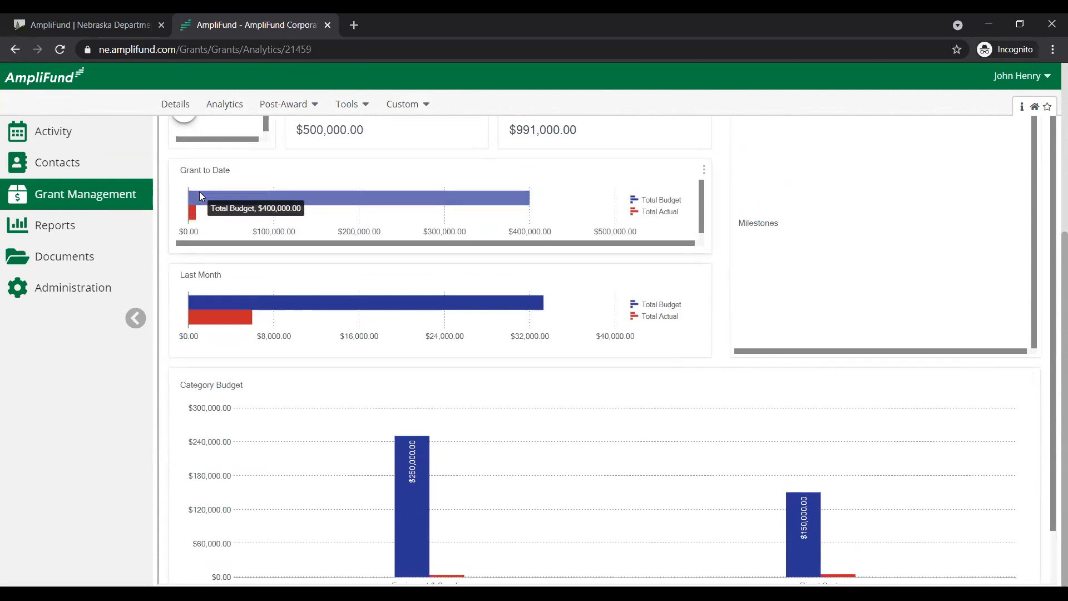
{"action": "mouse_move", "coordinate": [190, 216]}
{"action": "mouse_move", "coordinate": [228, 312]}
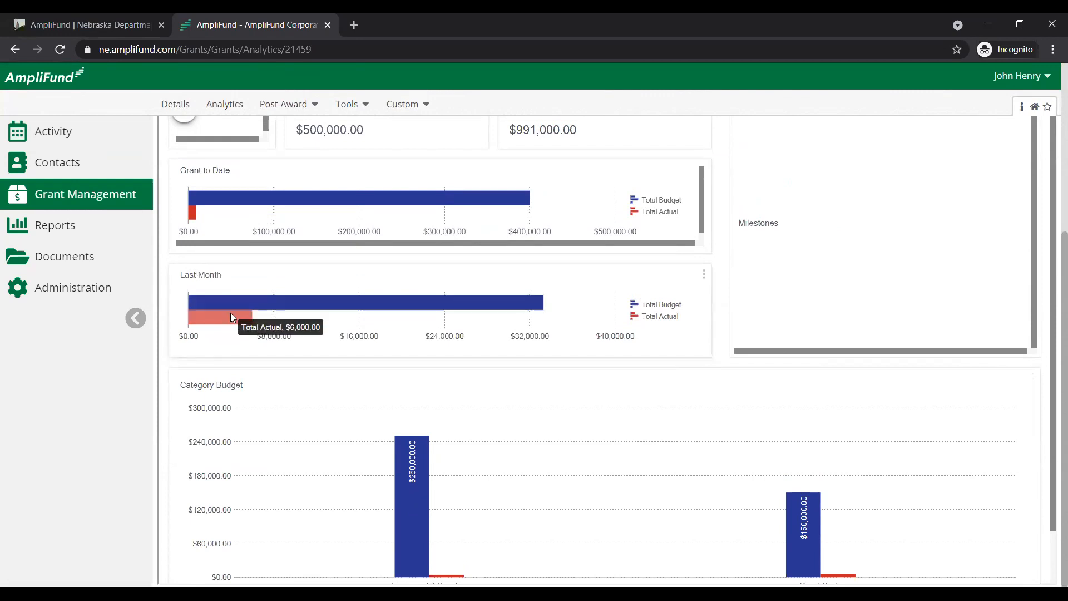
{"action": "scroll", "coordinate": [339, 393], "scroll_direction": "down", "scroll_amount": 1}
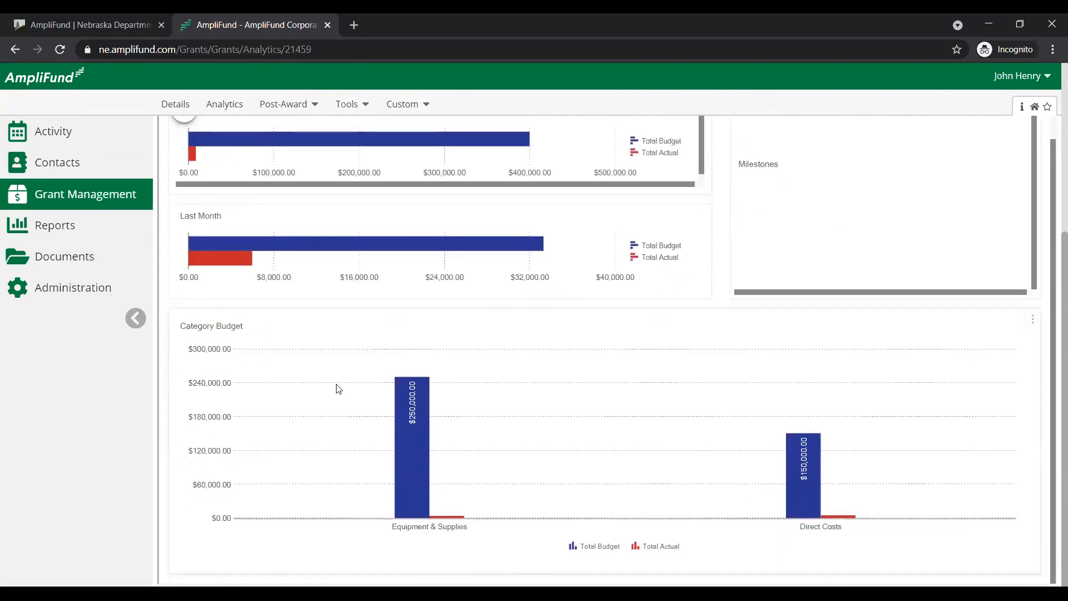
{"action": "mouse_move", "coordinate": [412, 445]}
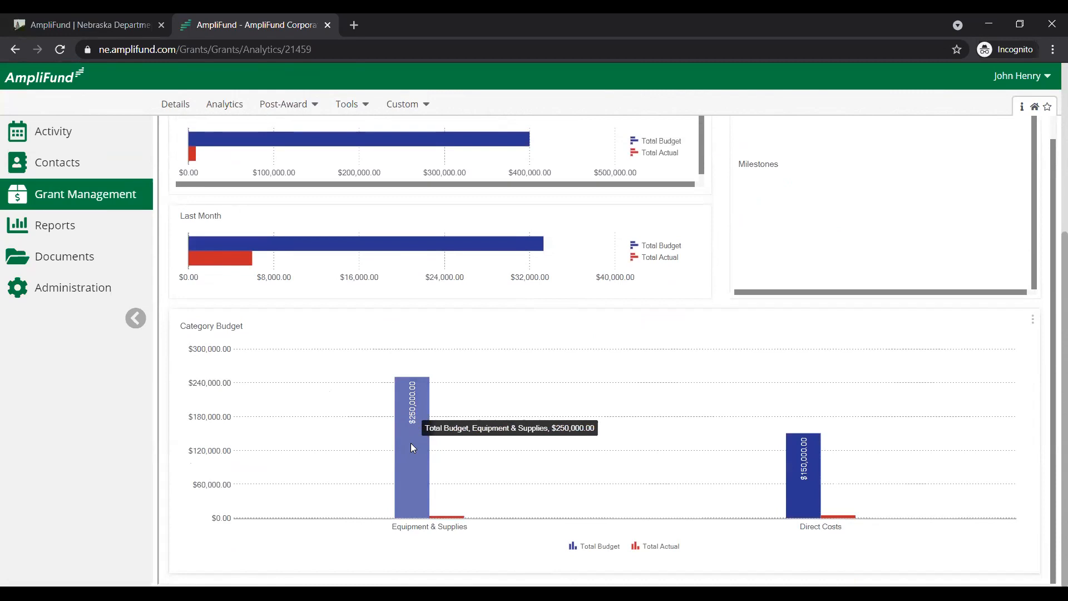
{"action": "mouse_move", "coordinate": [445, 513]}
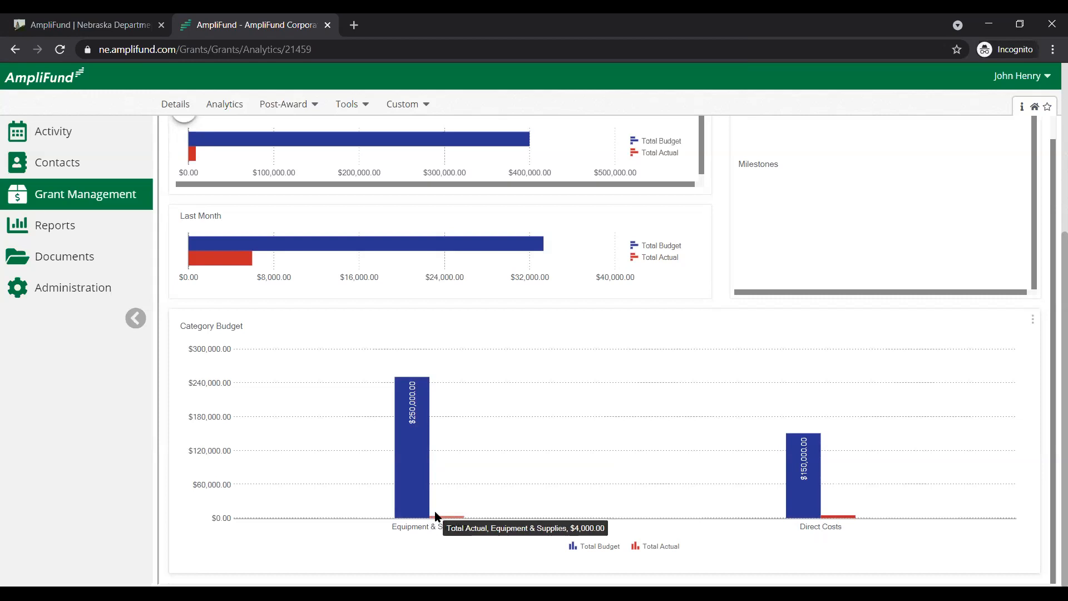
Check the Category Budget tile's options and change its chart type to a line chart
{"action": "left_click", "coordinate": [1031, 320]}
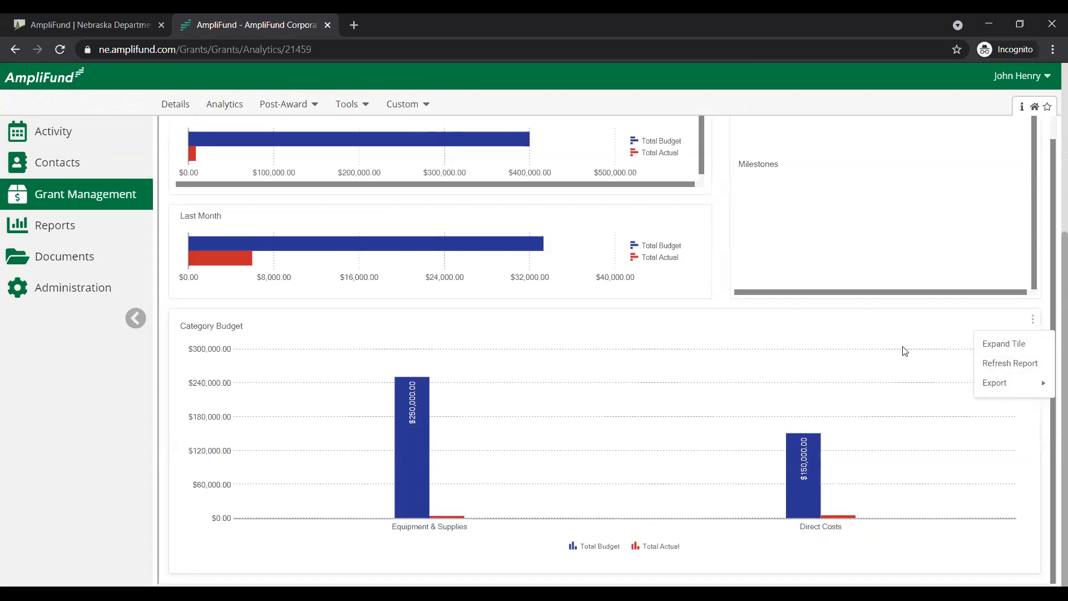
{"action": "left_click", "coordinate": [861, 341]}
{"action": "right_click", "coordinate": [860, 341]}
{"action": "mouse_move", "coordinate": [882, 356]}
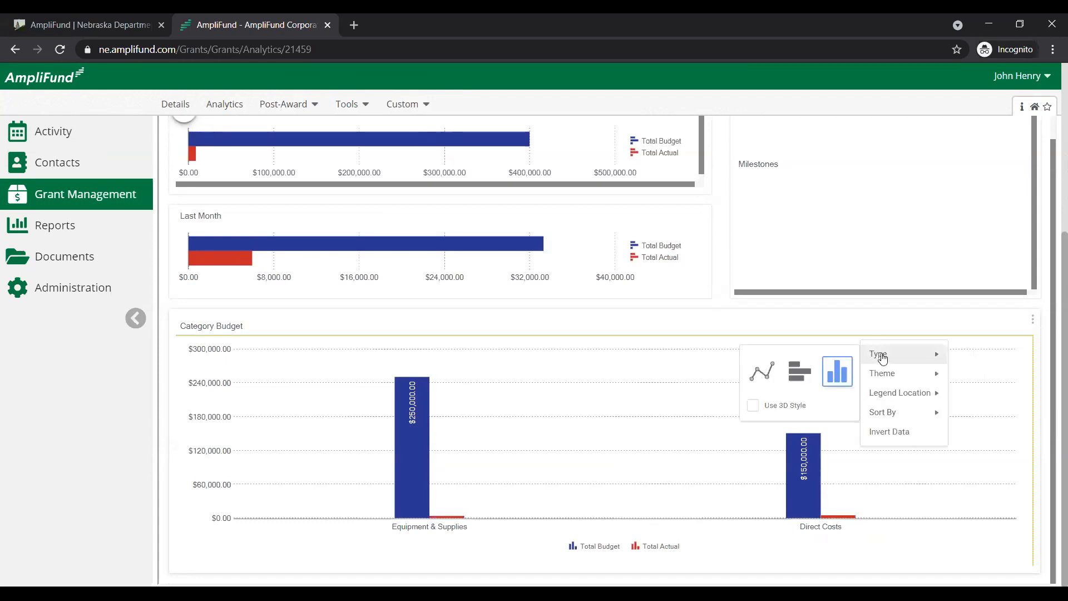
{"action": "mouse_move", "coordinate": [773, 376]}
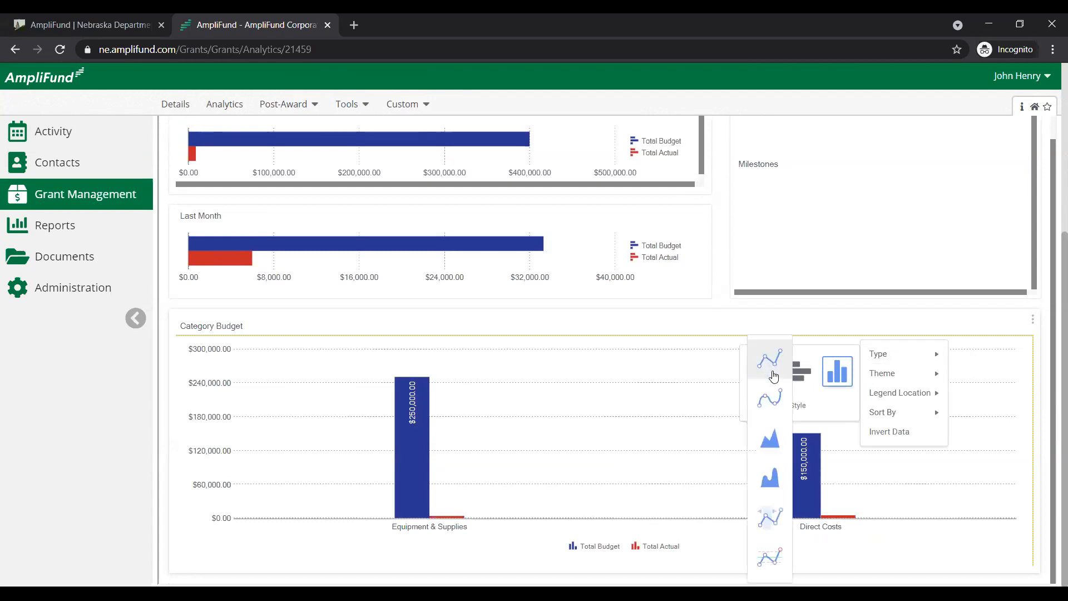
{"action": "left_click", "coordinate": [780, 376]}
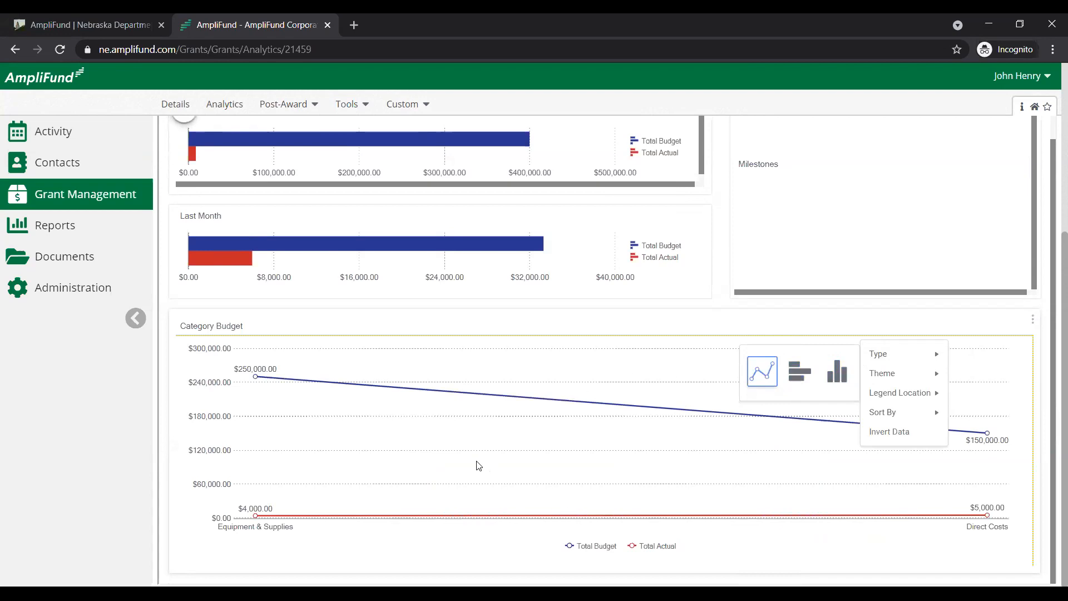
Change the Category Budget chart to a horizontal bar chart
{"action": "scroll", "coordinate": [478, 465], "scroll_direction": "up", "scroll_amount": 5}
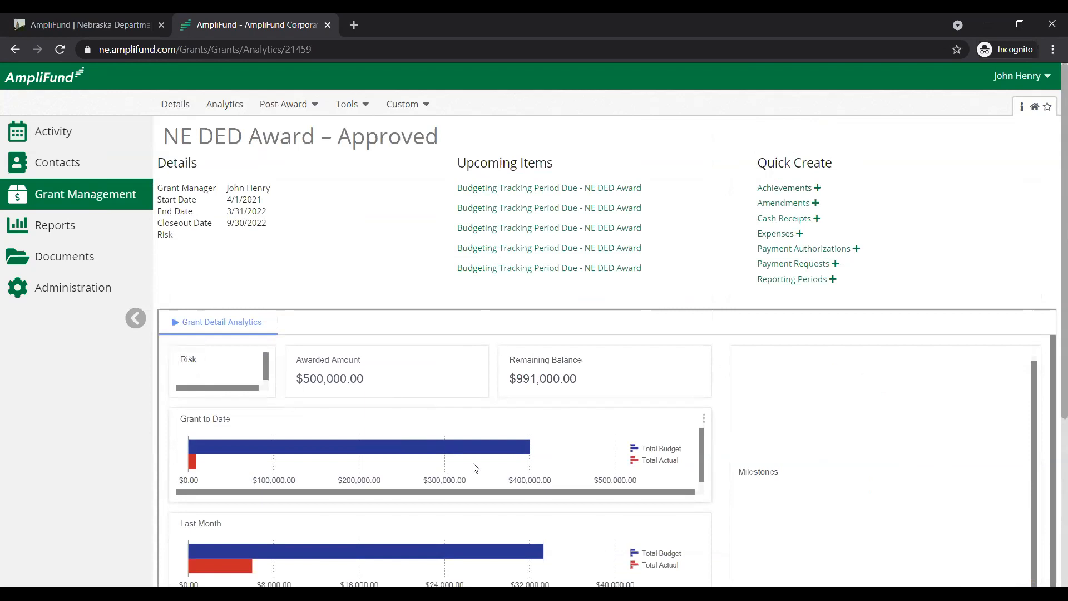
{"action": "scroll", "coordinate": [556, 331], "scroll_direction": "down", "scroll_amount": 2}
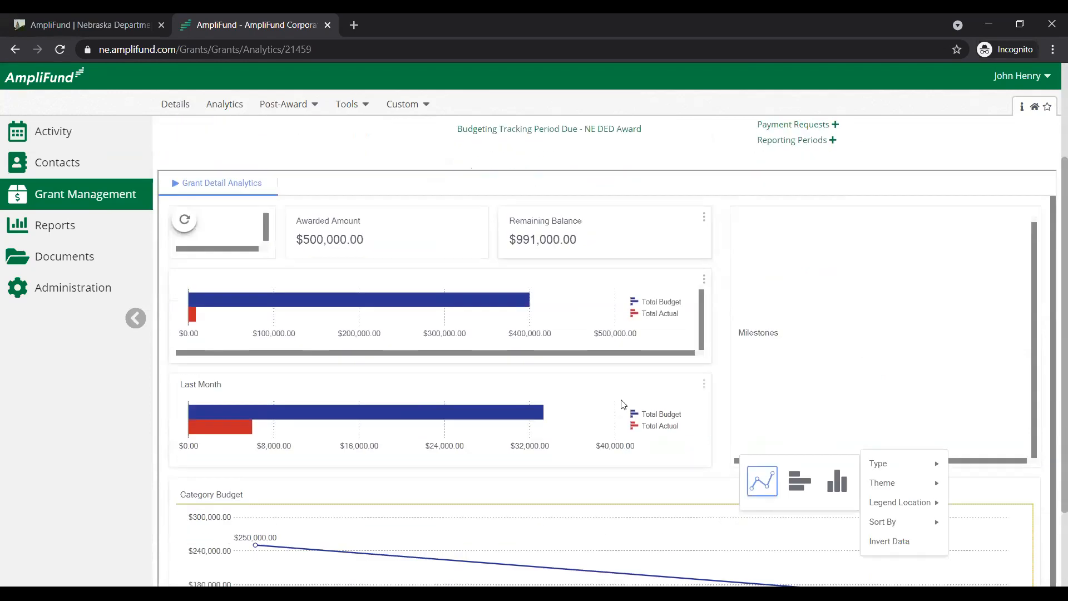
{"action": "scroll", "coordinate": [623, 405], "scroll_direction": "down", "scroll_amount": 2}
{"action": "mouse_move", "coordinate": [799, 370]}
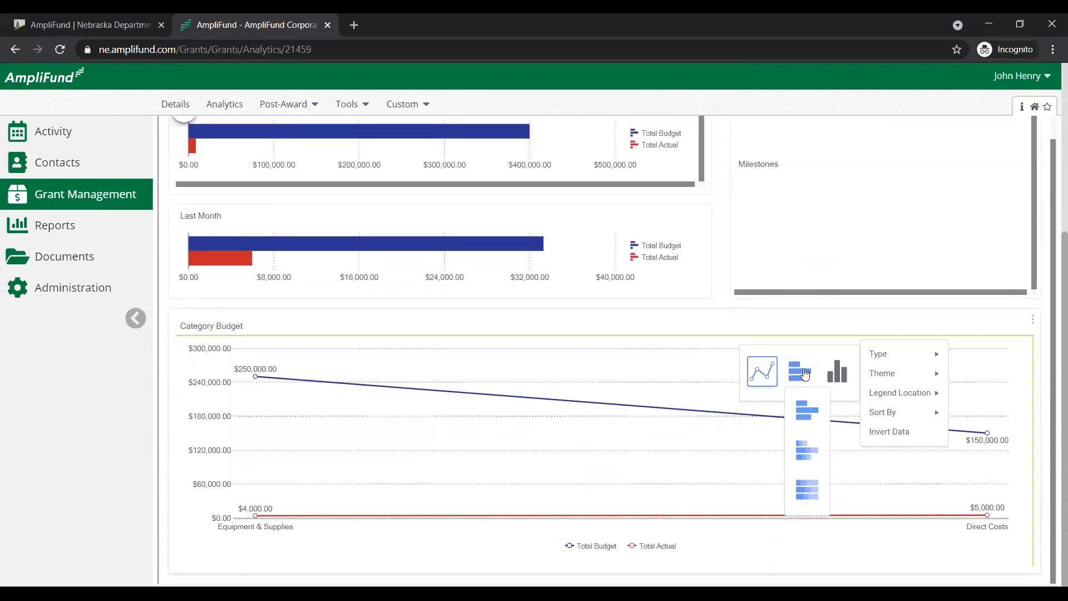
{"action": "left_click", "coordinate": [816, 412]}
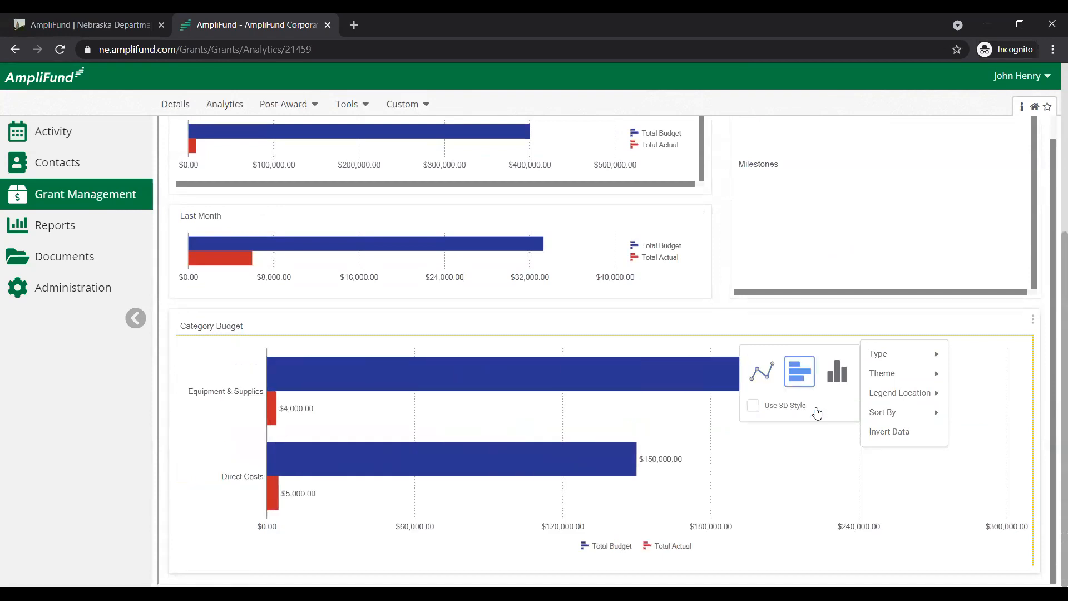
Change the Category Budget chart to a 100% stacked column chart and check its legend location choices
{"action": "mouse_move", "coordinate": [834, 384]}
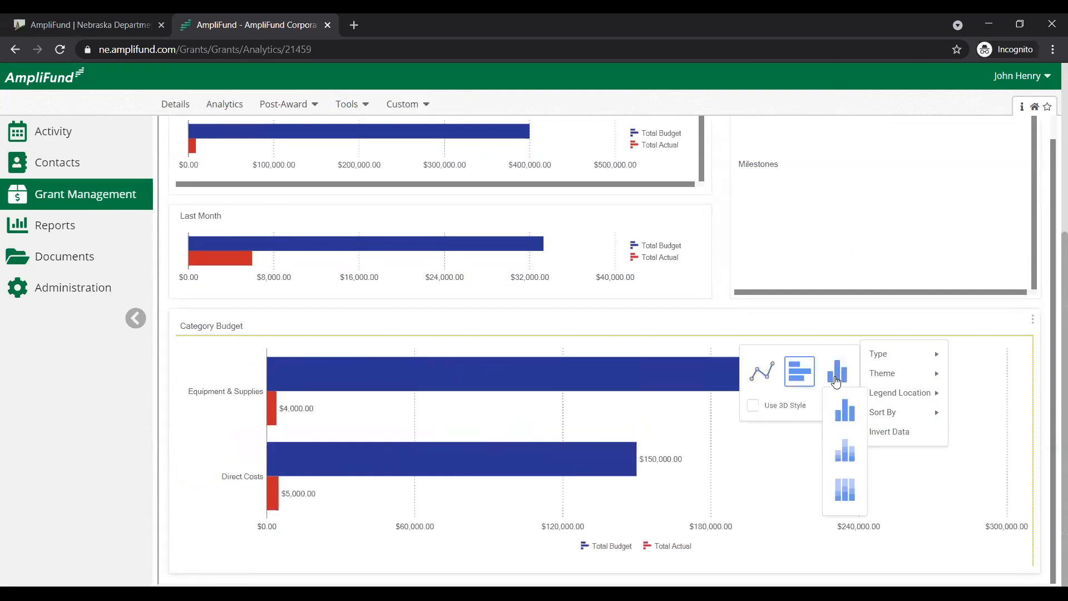
{"action": "left_click", "coordinate": [846, 491]}
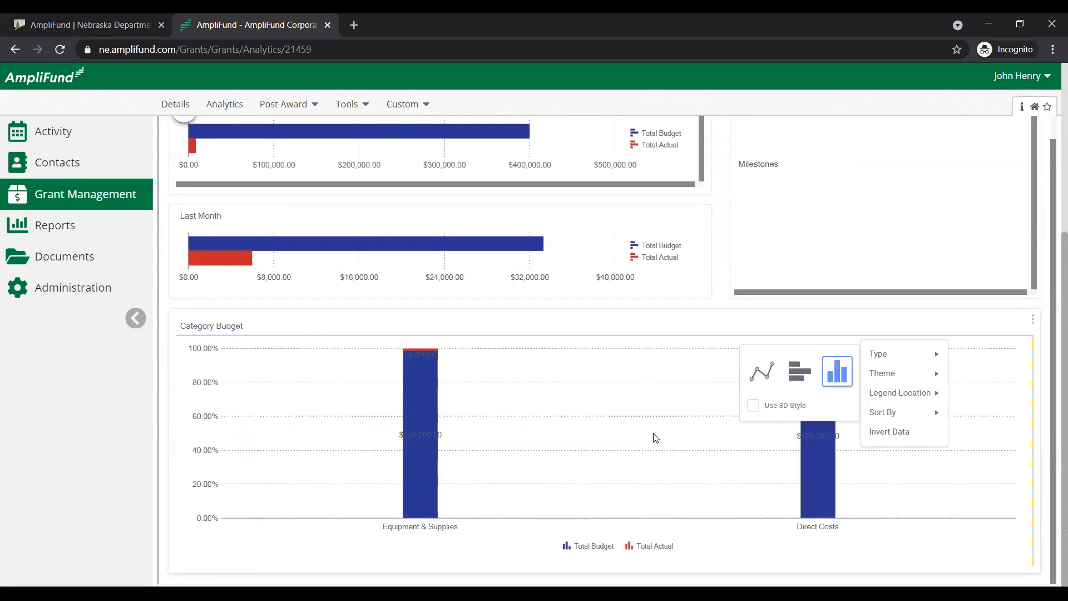
{"action": "mouse_move", "coordinate": [873, 391]}
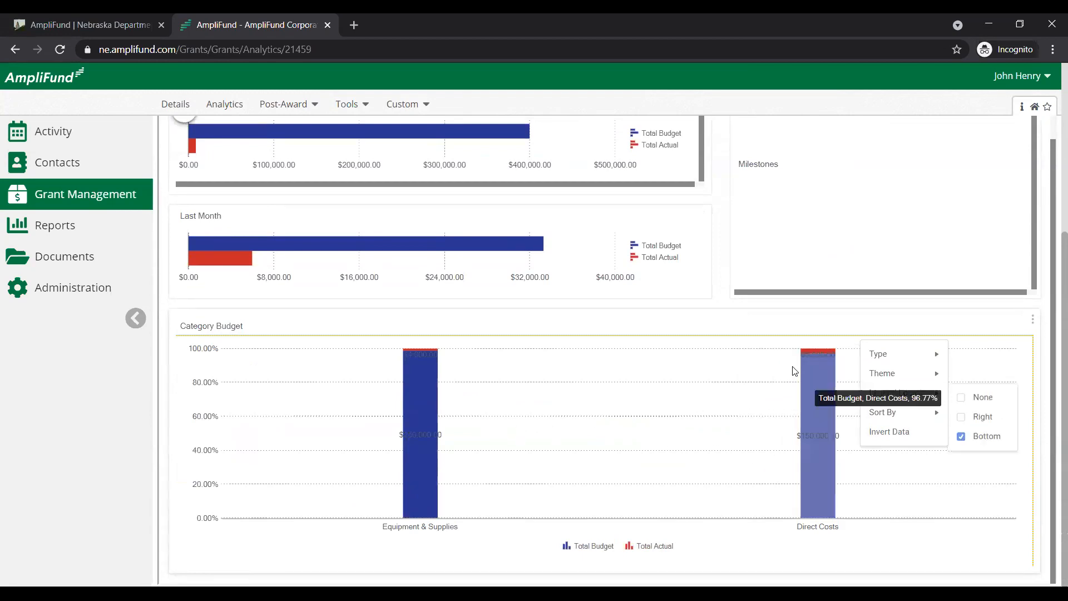
{"action": "scroll", "coordinate": [577, 328], "scroll_direction": "up", "scroll_amount": 1}
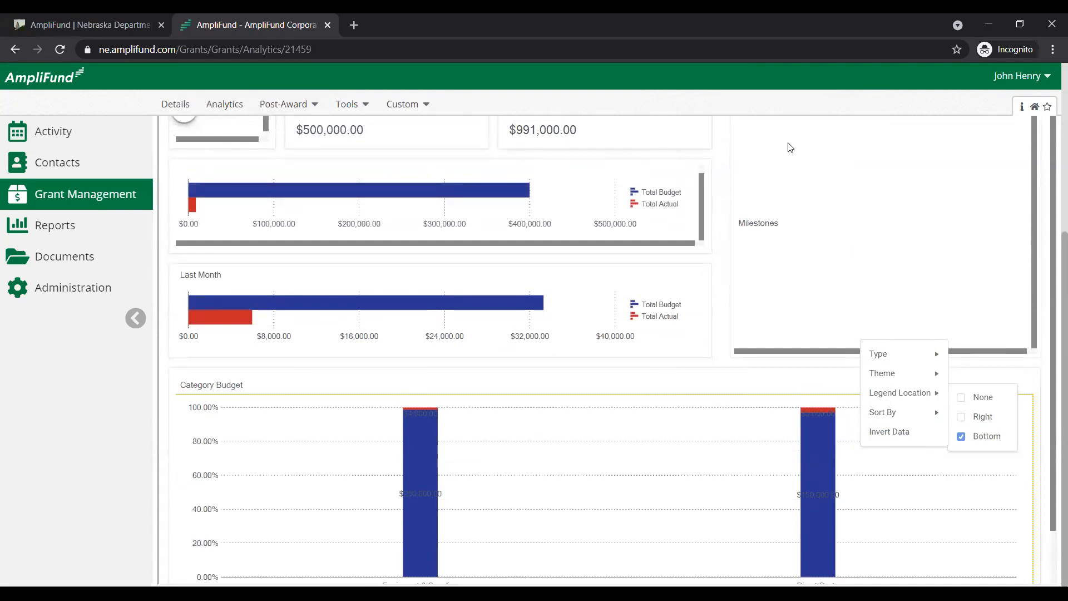
{"action": "scroll", "coordinate": [667, 240], "scroll_direction": "up", "scroll_amount": 1}
{"action": "scroll", "coordinate": [651, 217], "scroll_direction": "up", "scroll_amount": 4}
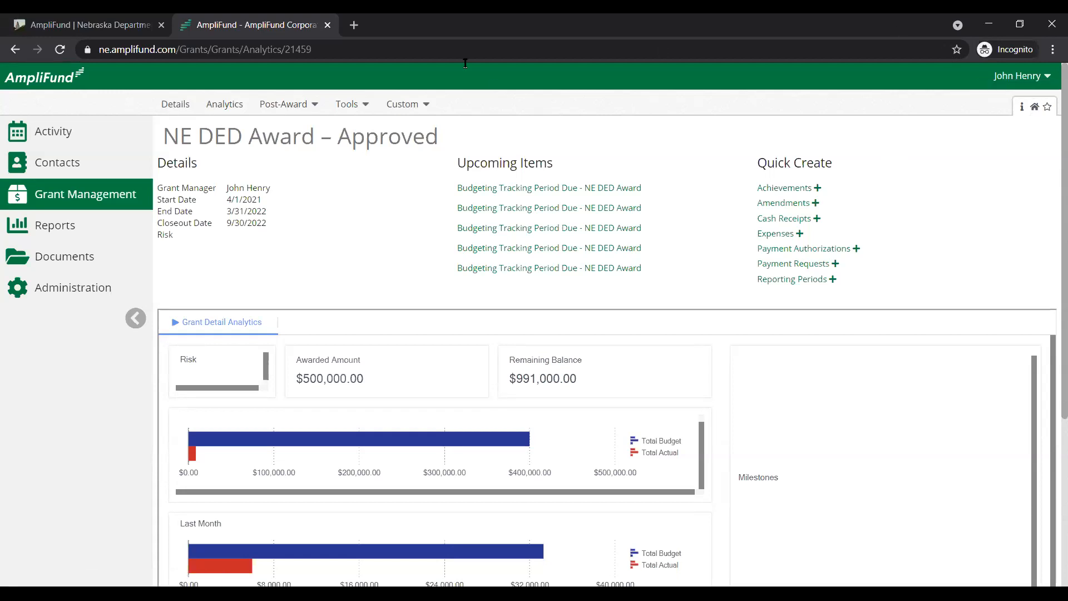
Return to the NE DED Award's details and check which post-award reports are available
{"action": "left_click", "coordinate": [174, 104]}
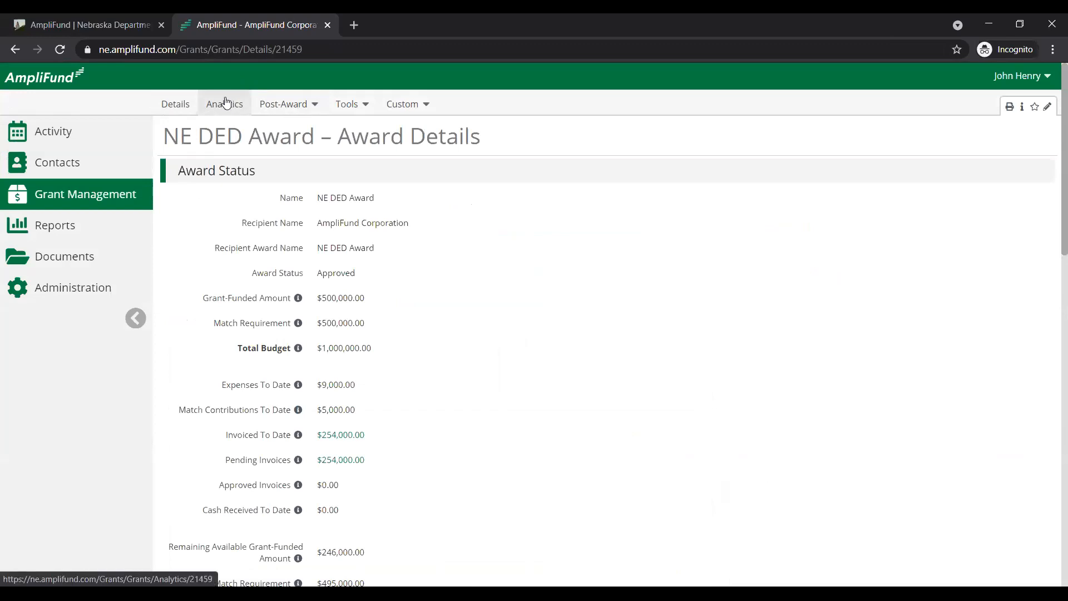
{"action": "left_click", "coordinate": [43, 237]}
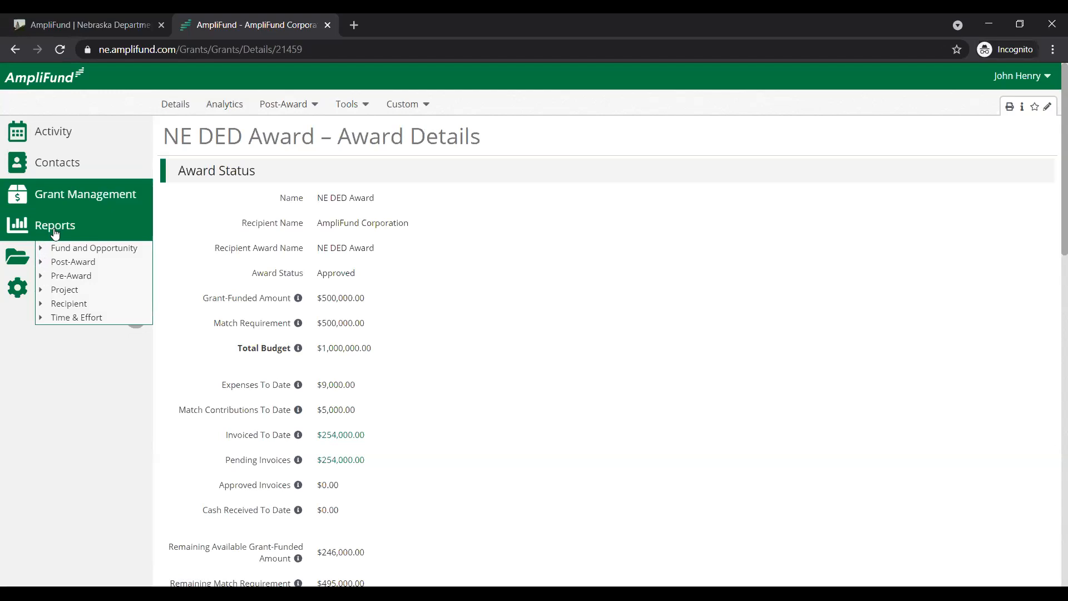
{"action": "left_click", "coordinate": [41, 262]}
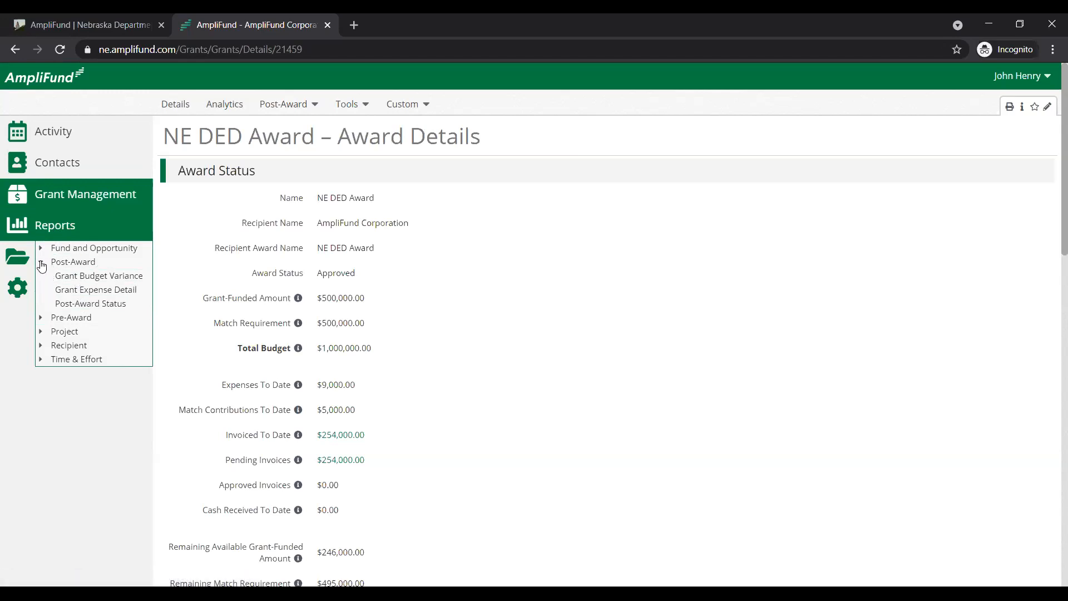
{"action": "left_click", "coordinate": [41, 262]}
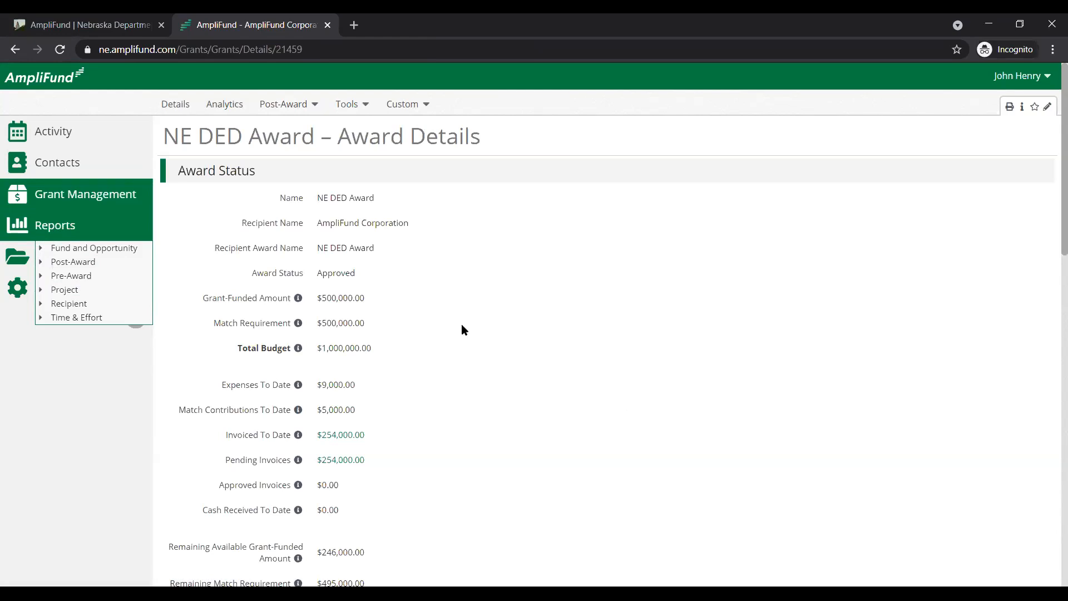
Open the NE DED Award's performance plan and read the question and instructions of the Final Report goal
{"action": "left_click", "coordinate": [303, 106]}
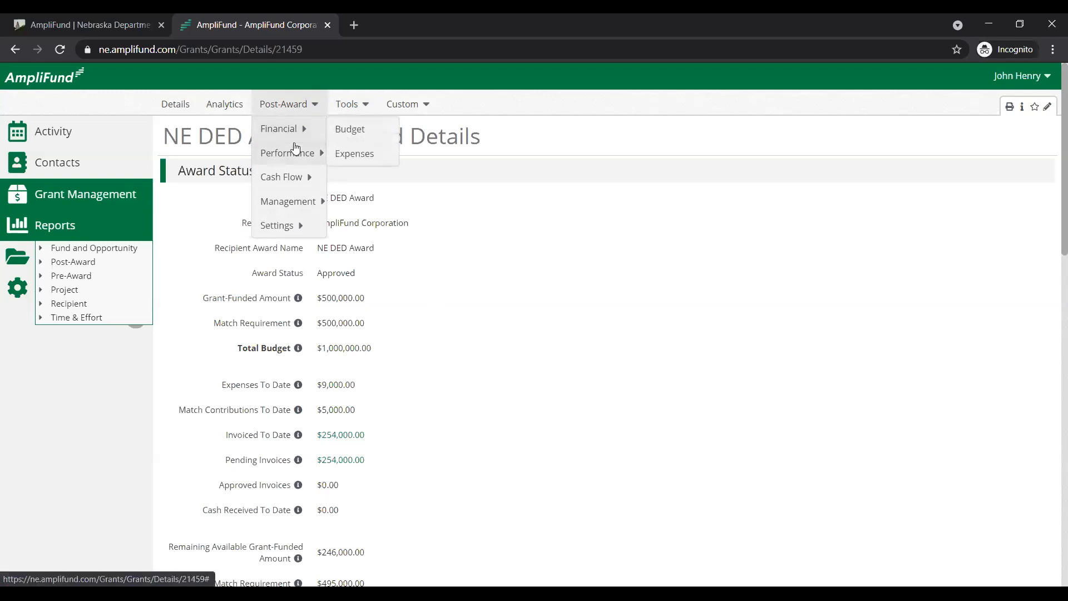
{"action": "mouse_move", "coordinate": [295, 148]}
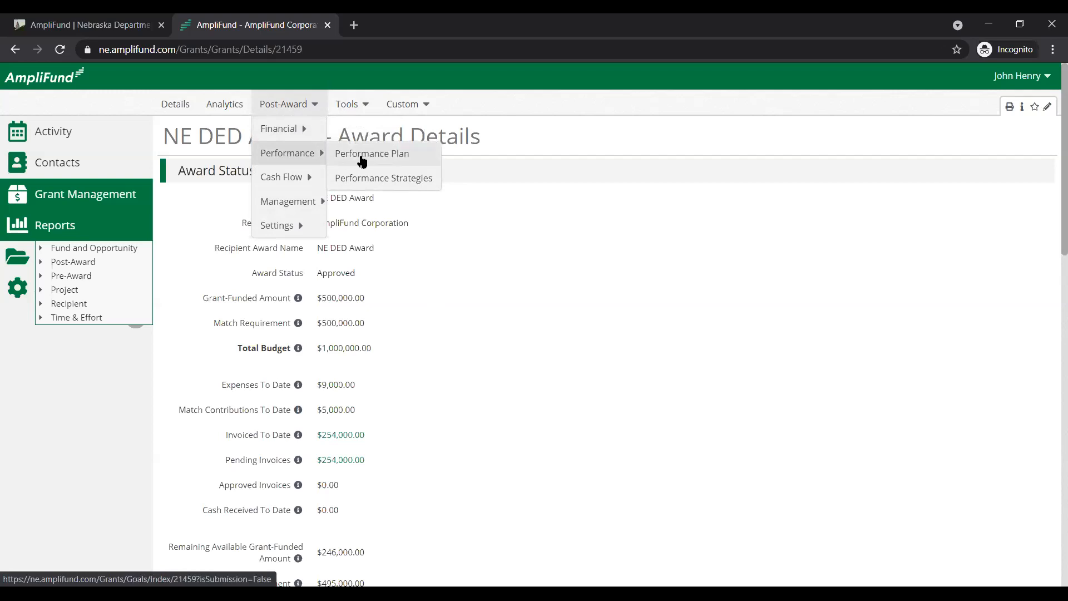
{"action": "left_click", "coordinate": [361, 160]}
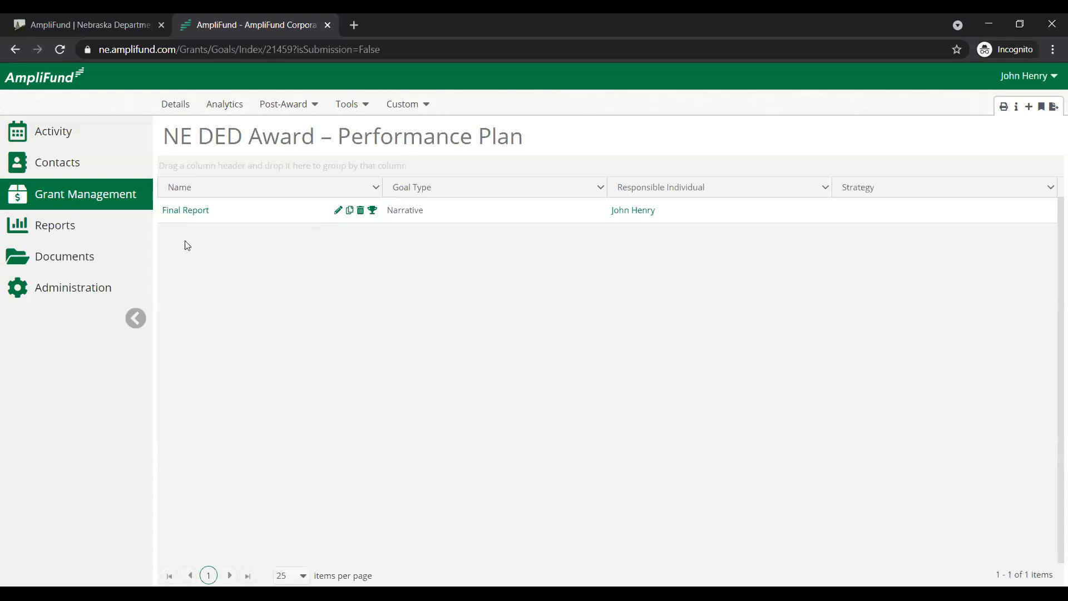
{"action": "left_click", "coordinate": [201, 211]}
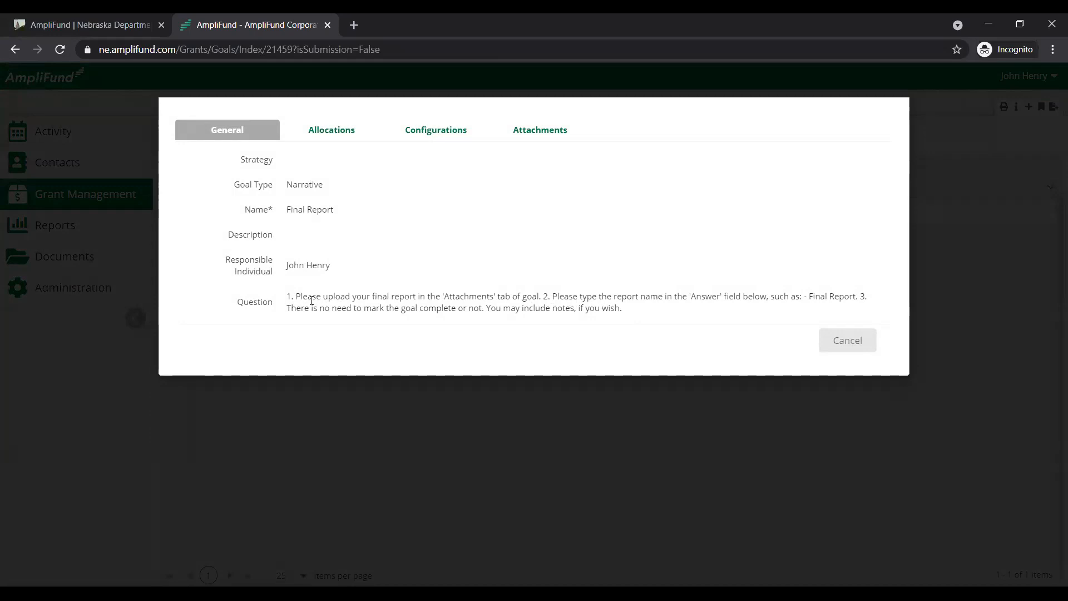
{"action": "left_click_drag", "start_coordinate": [289, 293], "coordinate": [695, 293]}
{"action": "left_click", "coordinate": [702, 293]}
{"action": "left_click", "coordinate": [844, 340]}
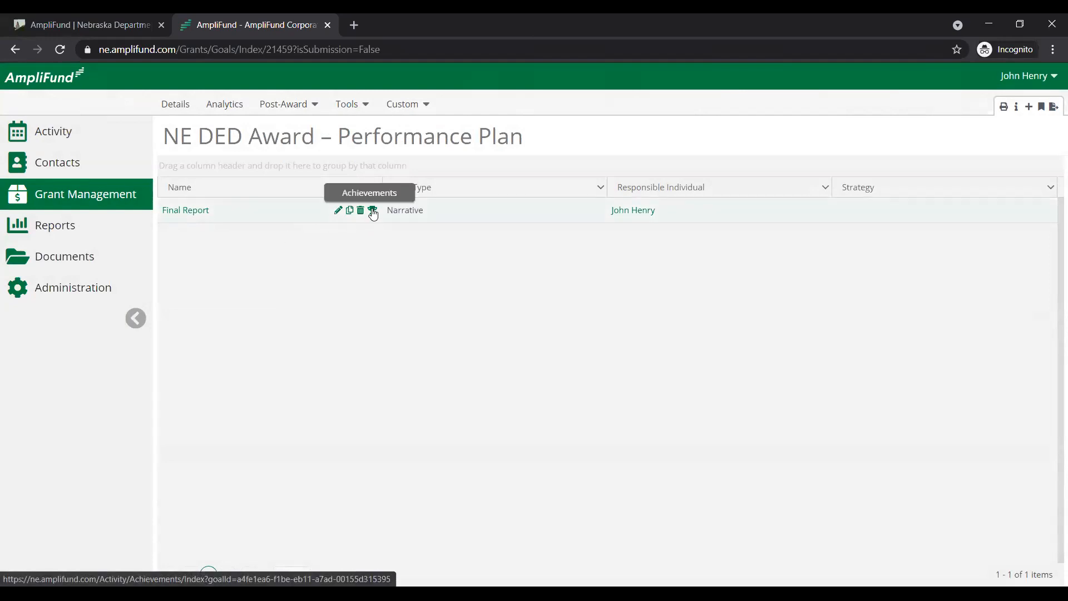
Start a new achievement for the Final Report goal and attach the Supporting Documentation Word file to it
{"action": "left_click", "coordinate": [373, 211]}
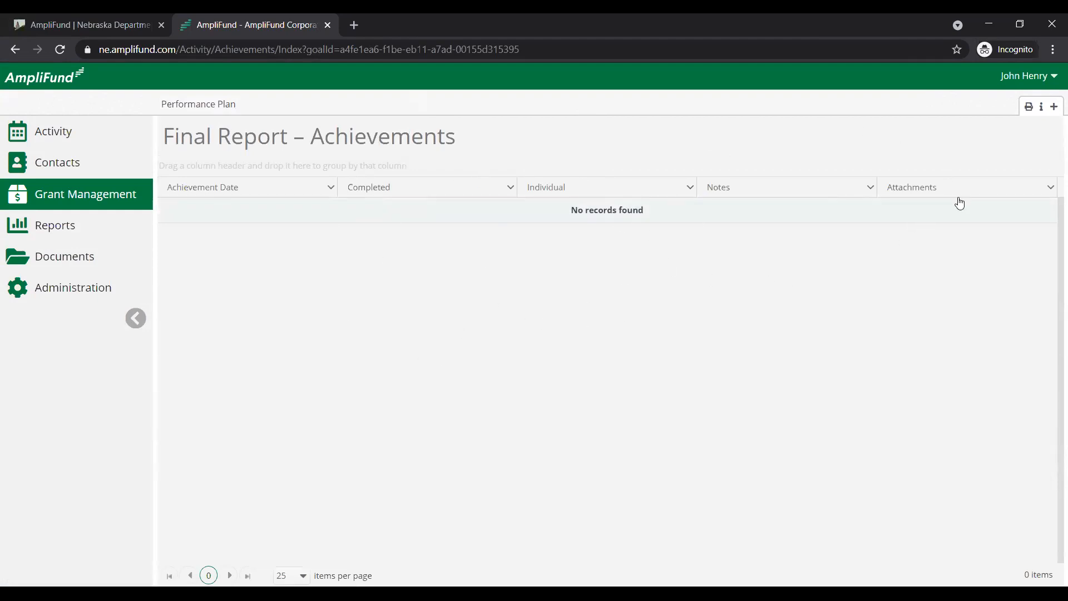
{"action": "left_click", "coordinate": [1054, 107]}
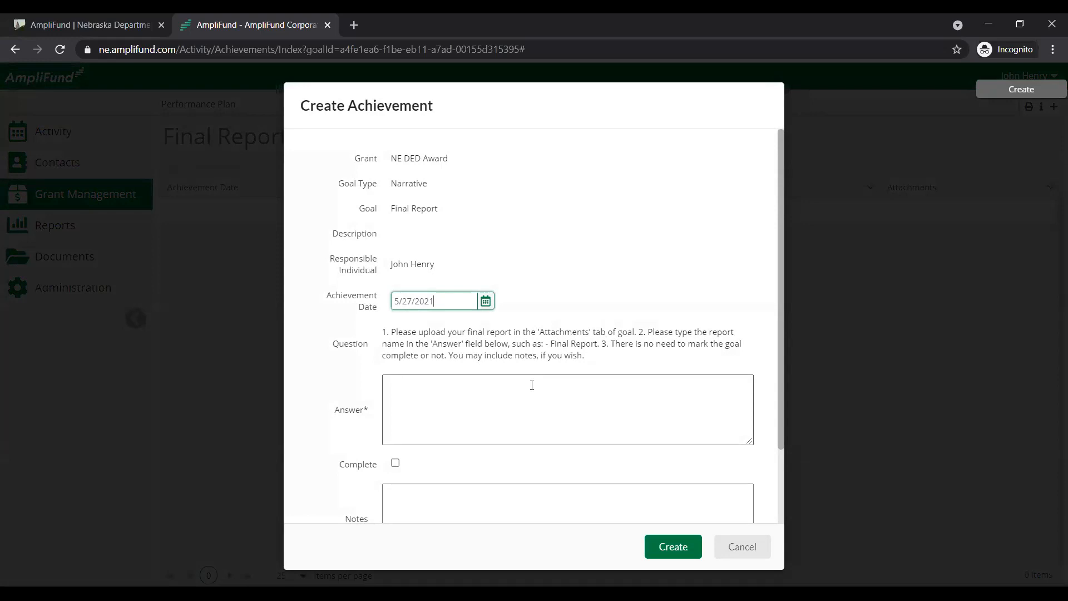
{"action": "scroll", "coordinate": [531, 382], "scroll_direction": "down", "scroll_amount": 1}
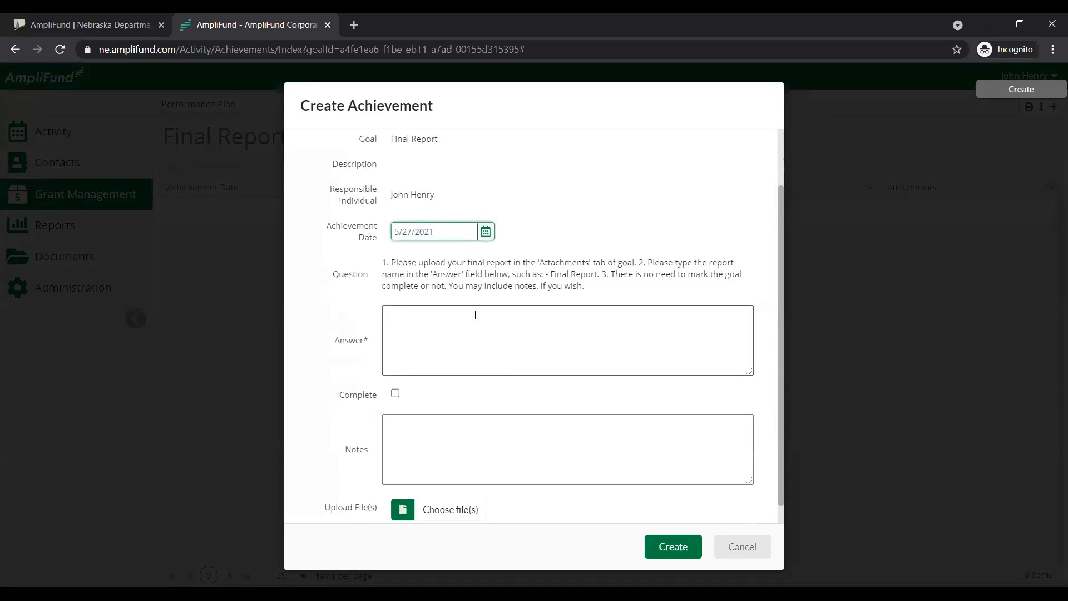
{"action": "left_click", "coordinate": [381, 269]}
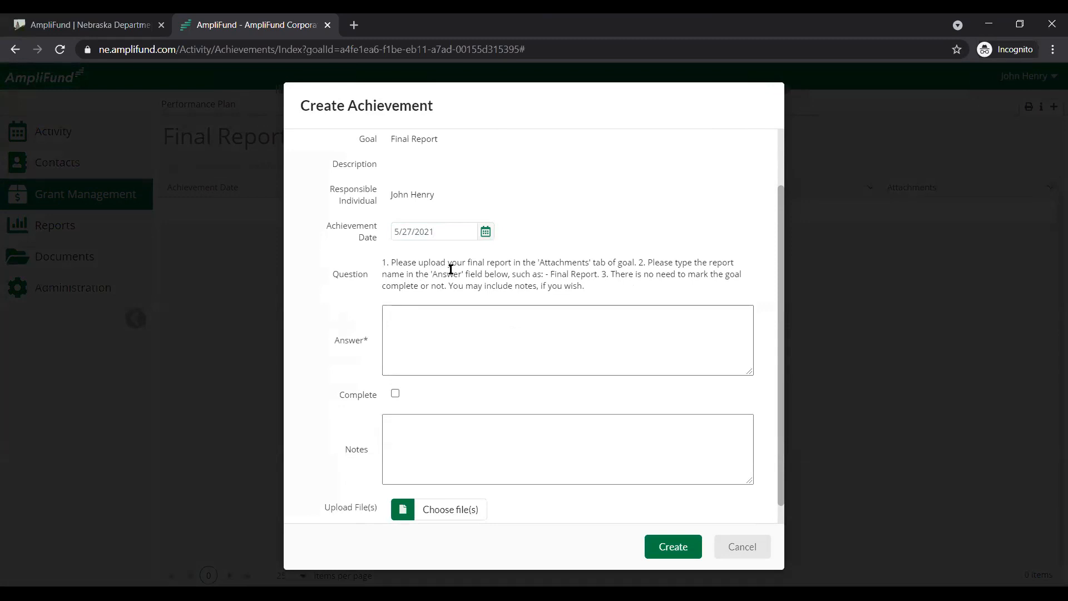
{"action": "scroll", "coordinate": [563, 341], "scroll_direction": "down", "scroll_amount": 1}
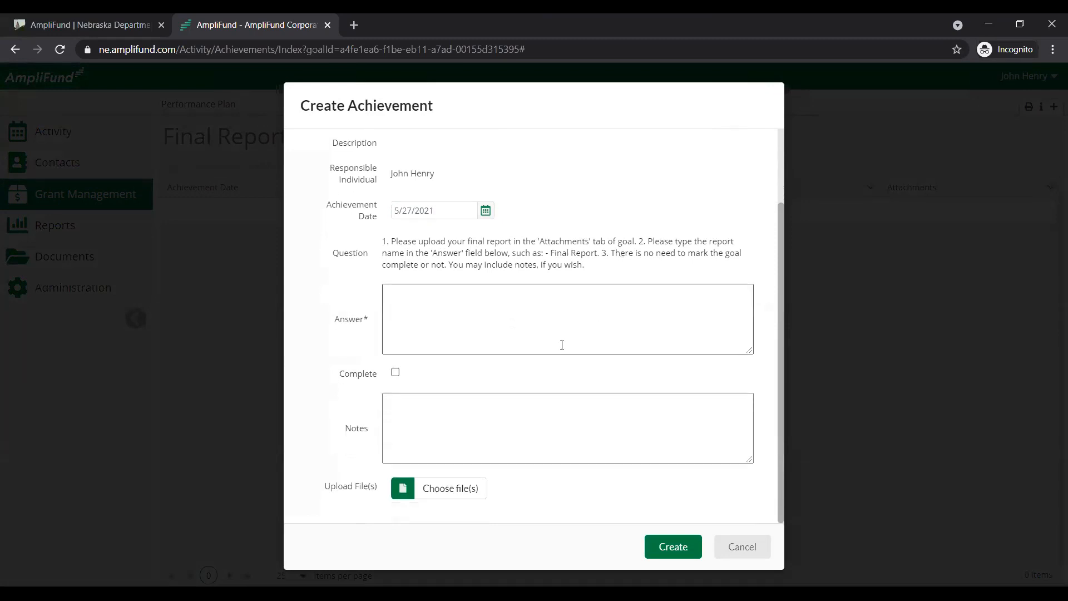
{"action": "left_click", "coordinate": [439, 490]}
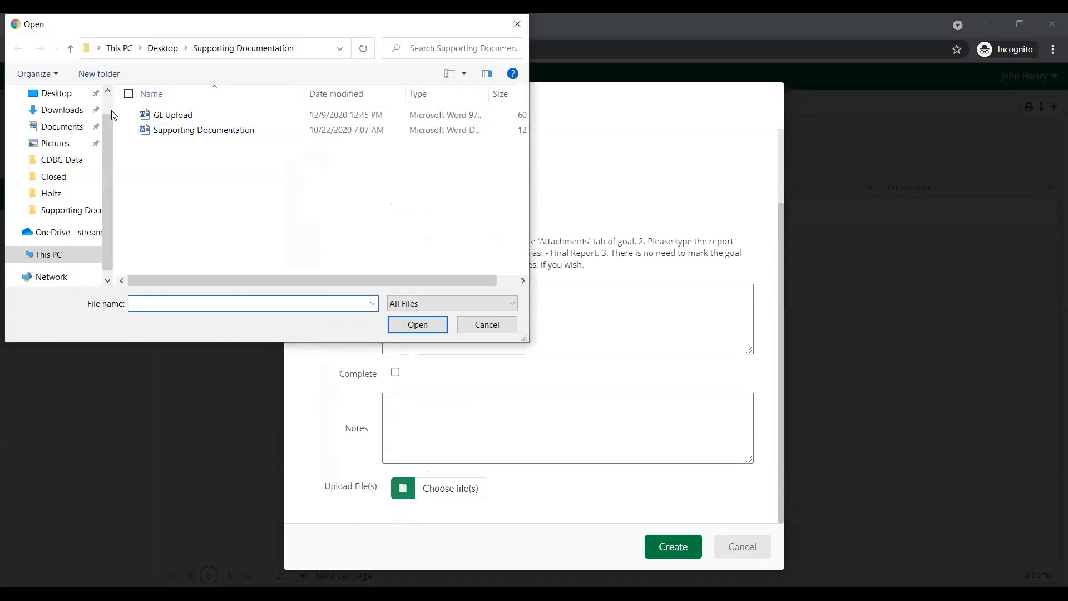
{"action": "left_click", "coordinate": [214, 135]}
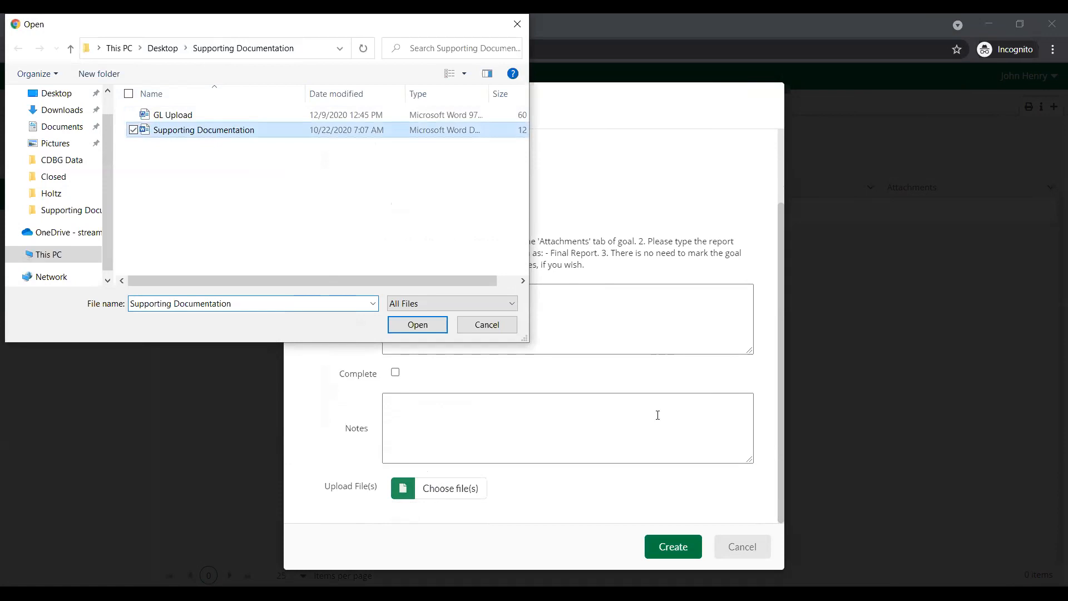
{"action": "left_click", "coordinate": [417, 325]}
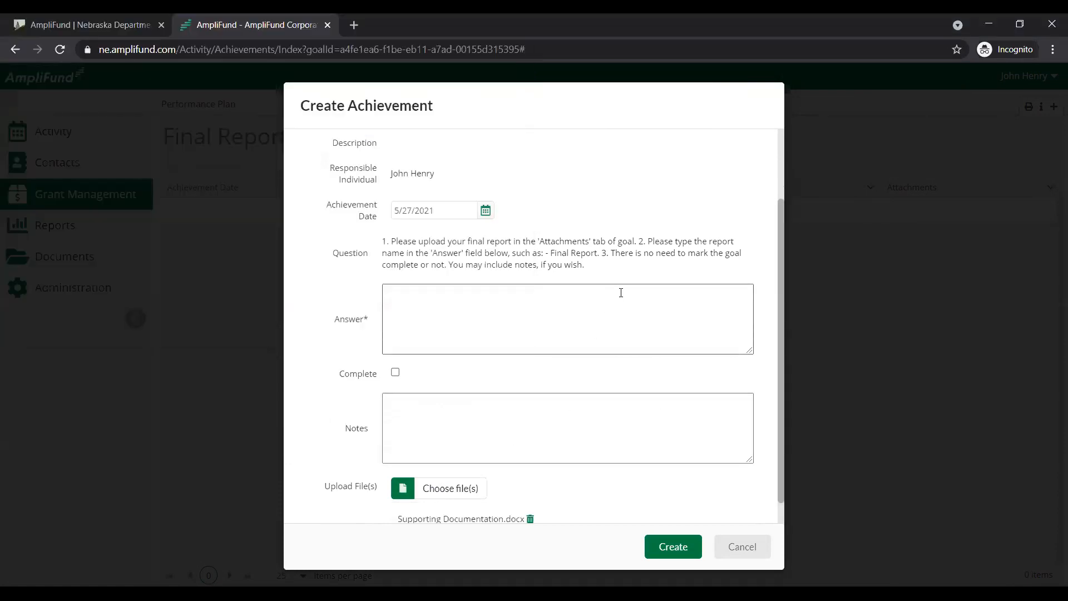
Answer the achievement with "My Final Report", leave notes empty, keep the 5/27/2021 achievement date, and create it
{"action": "left_click", "coordinate": [589, 289]}
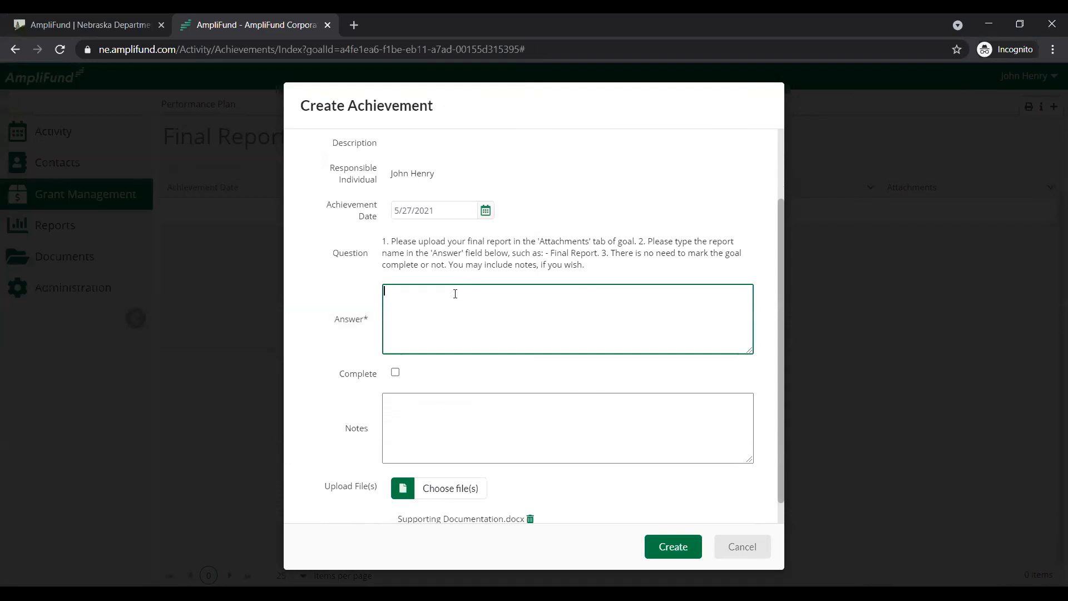
{"action": "type", "text": "My Finalk"}
{"action": "key", "text": "BackSpace"}
{"action": "type", "text": "Report"}
{"action": "left_click", "coordinate": [502, 372]}
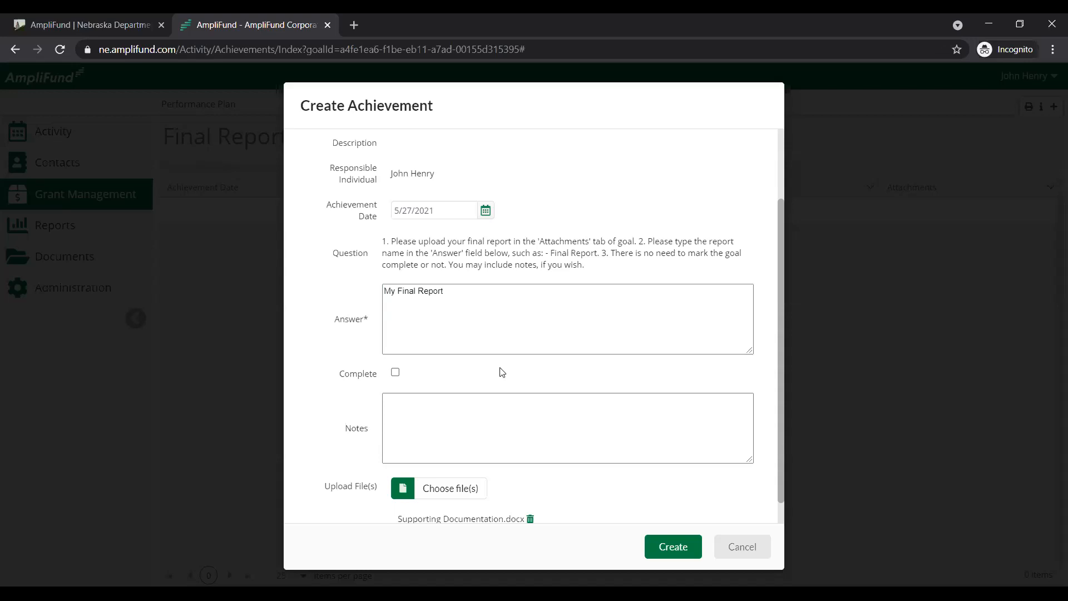
{"action": "left_click", "coordinate": [567, 431]}
{"action": "scroll", "coordinate": [567, 430], "scroll_direction": "down", "scroll_amount": 1}
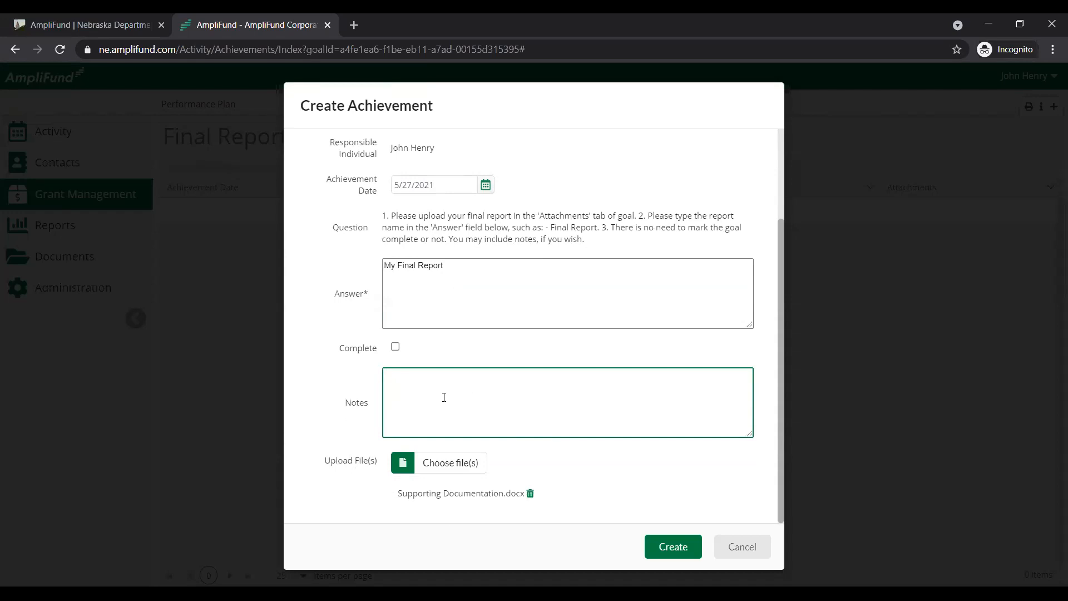
{"action": "scroll", "coordinate": [450, 378], "scroll_direction": "up", "scroll_amount": 3}
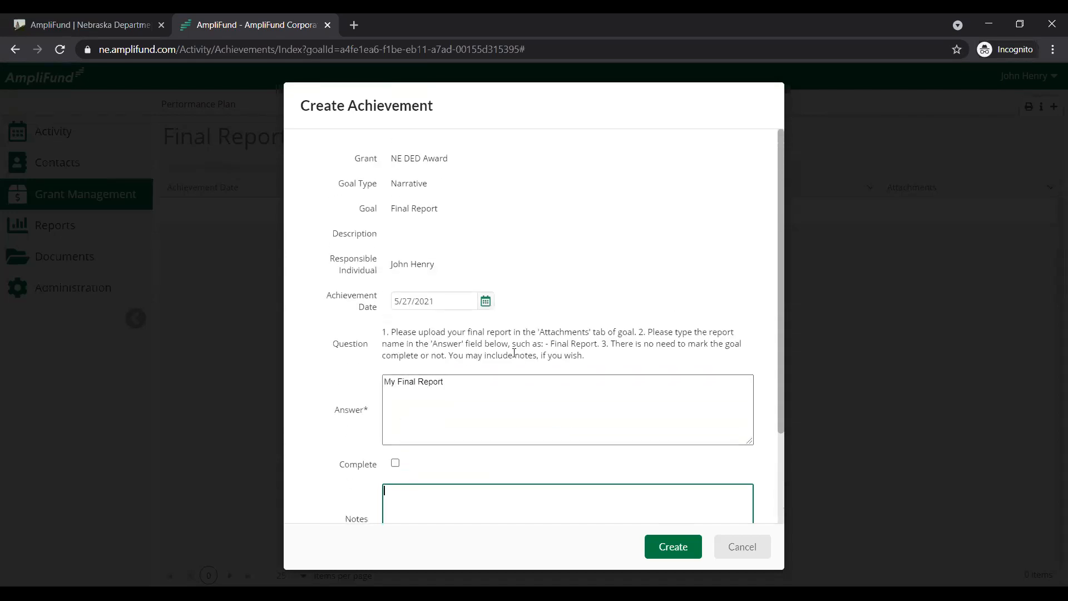
{"action": "left_click", "coordinate": [487, 302]}
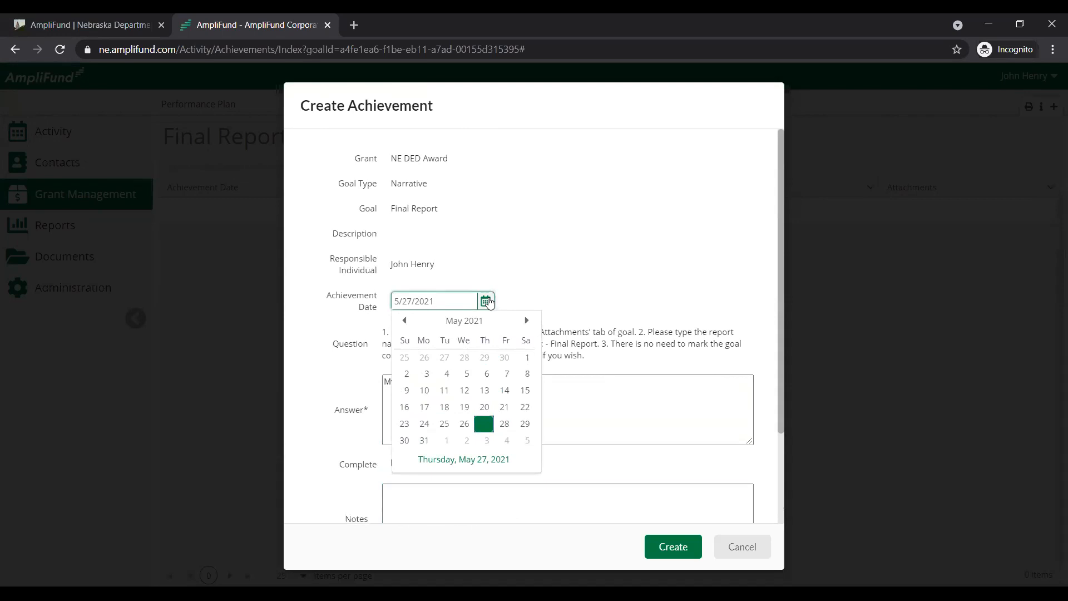
{"action": "left_click", "coordinate": [663, 544]}
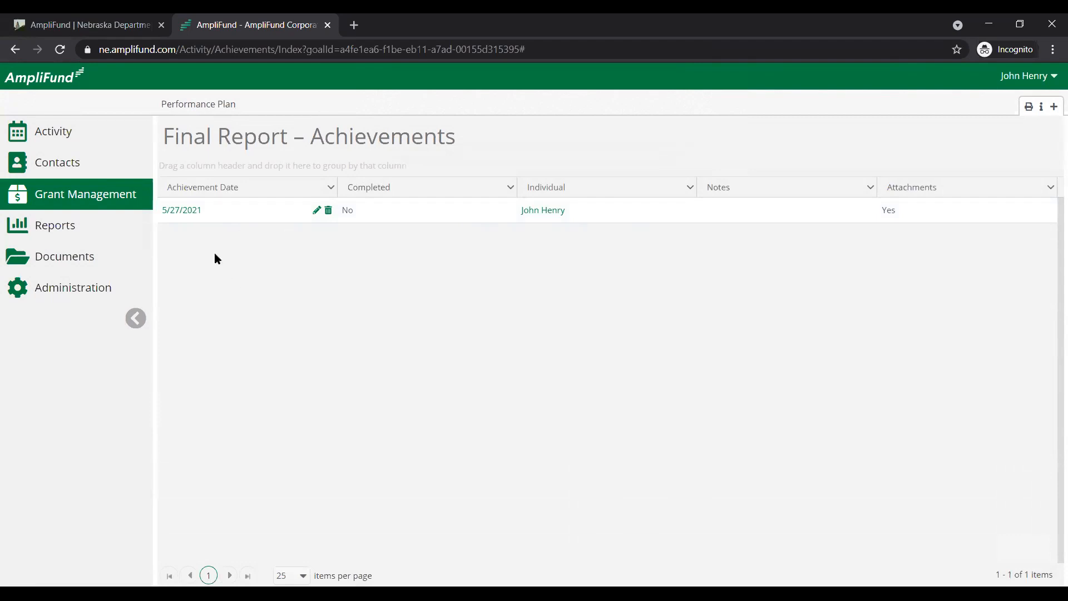
From the activity achievements list, examine the new achievement form and instructions for NE DED Award's Final Report, and cancel it
{"action": "mouse_move", "coordinate": [75, 130]}
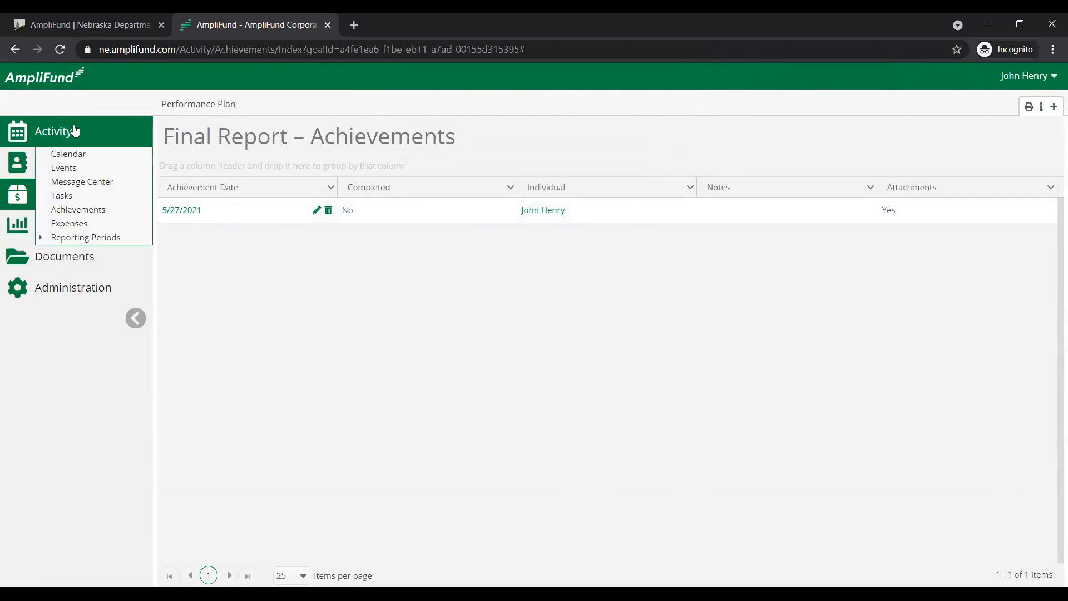
{"action": "left_click", "coordinate": [81, 210]}
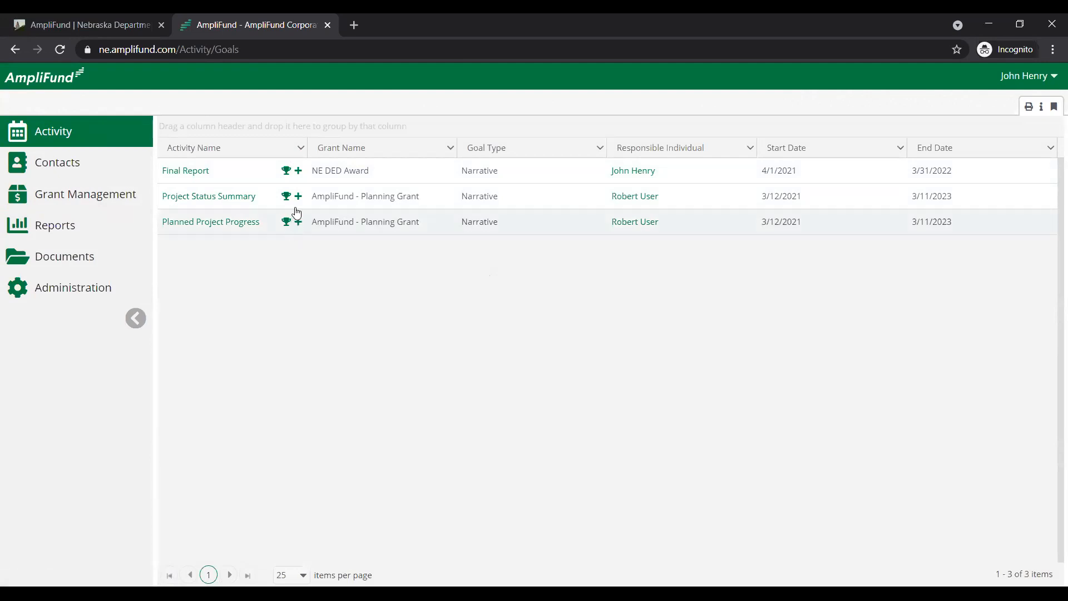
{"action": "left_click", "coordinate": [299, 174]}
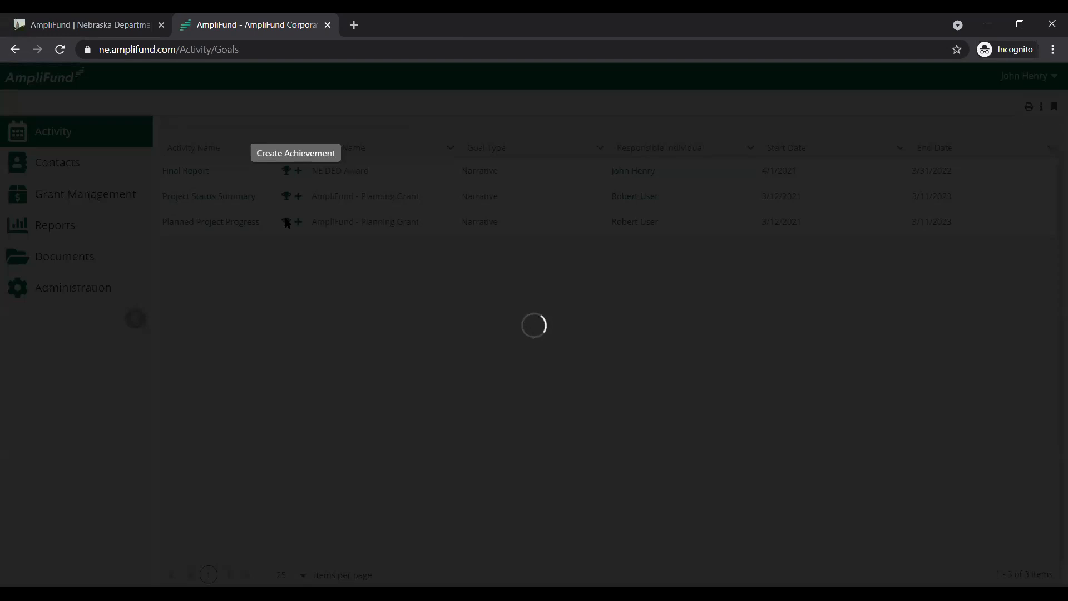
{"action": "scroll", "coordinate": [523, 301], "scroll_direction": "down", "scroll_amount": 1}
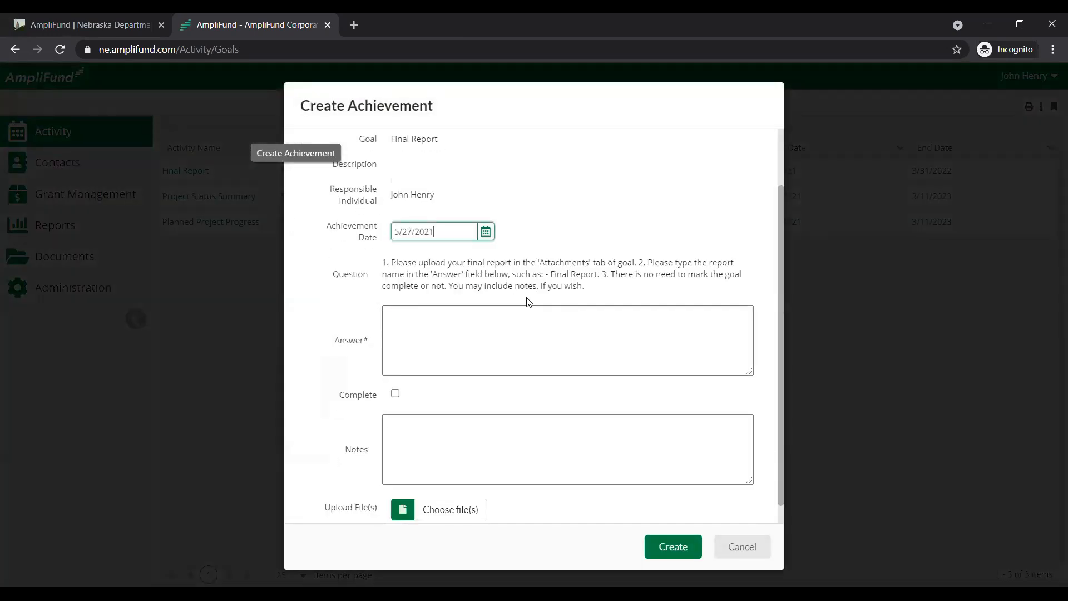
{"action": "left_click", "coordinate": [508, 332]}
{"action": "scroll", "coordinate": [447, 462], "scroll_direction": "down", "scroll_amount": 1}
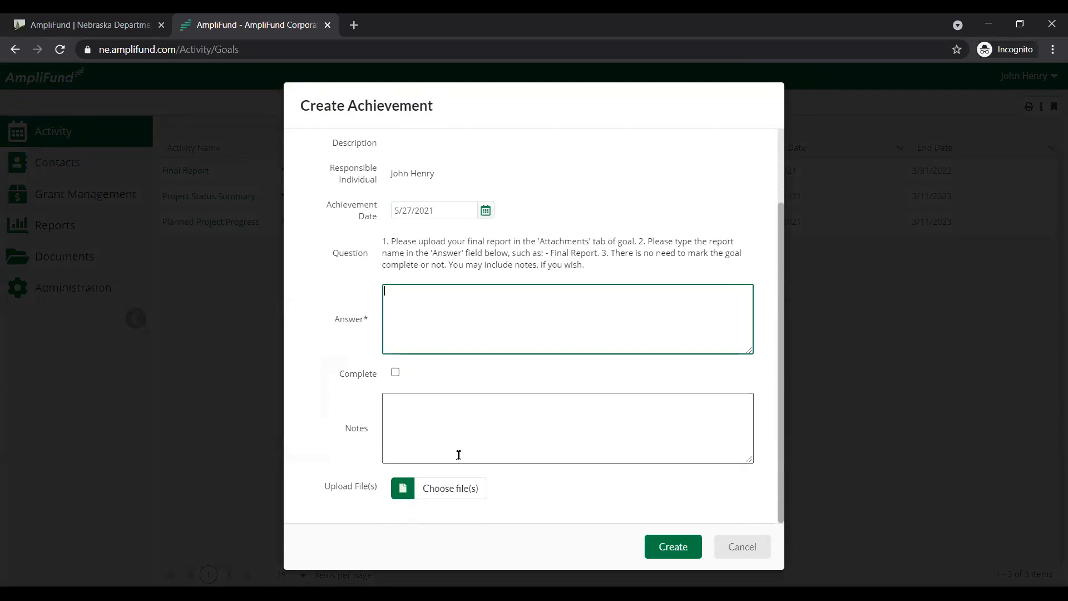
{"action": "left_click_drag", "start_coordinate": [600, 274], "coordinate": [380, 238]}
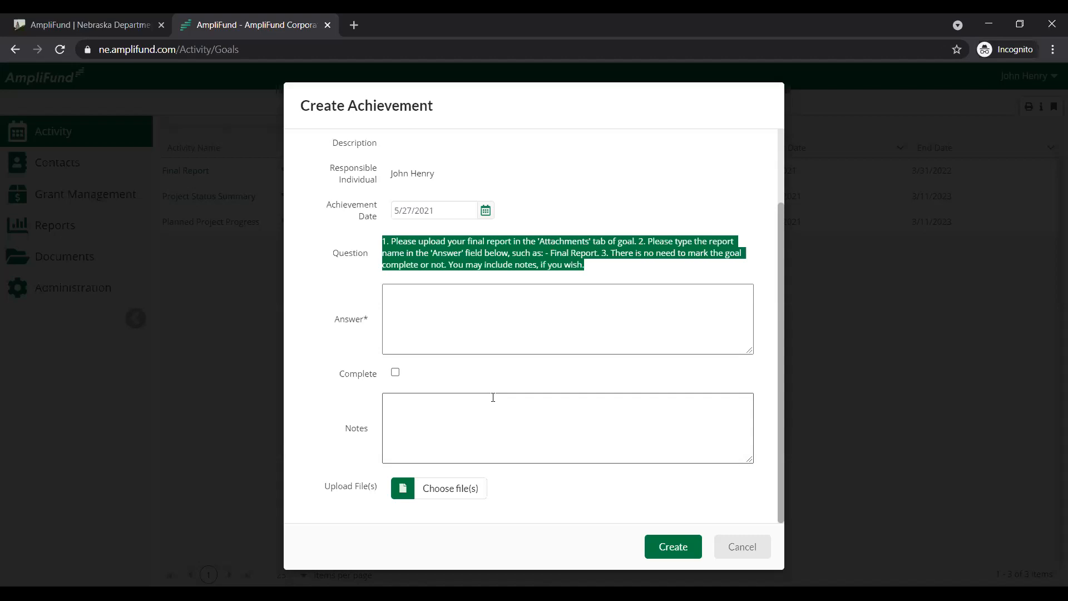
{"action": "left_click", "coordinate": [735, 546]}
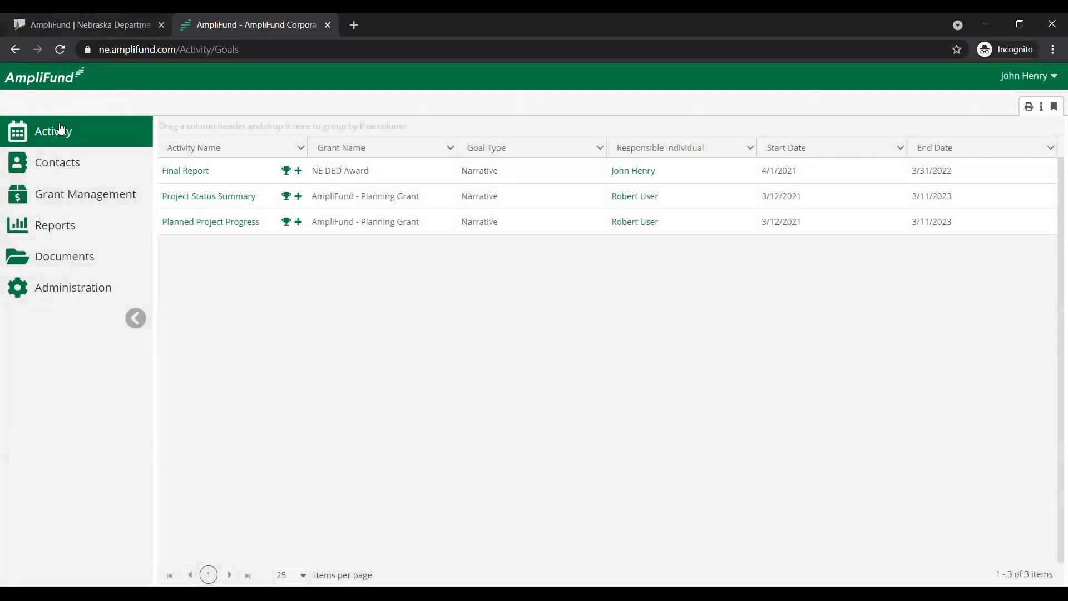
Check the activity calendar and go back to the NE DED Award to view its expenses page
{"action": "mouse_move", "coordinate": [61, 128]}
{"action": "left_click", "coordinate": [66, 155]}
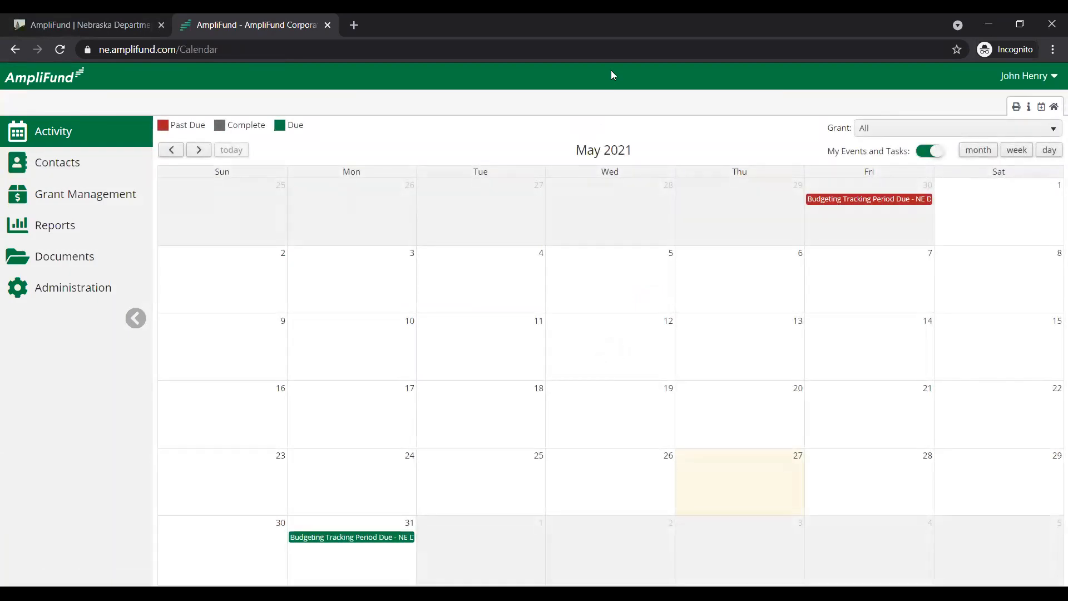
{"action": "mouse_move", "coordinate": [124, 195]}
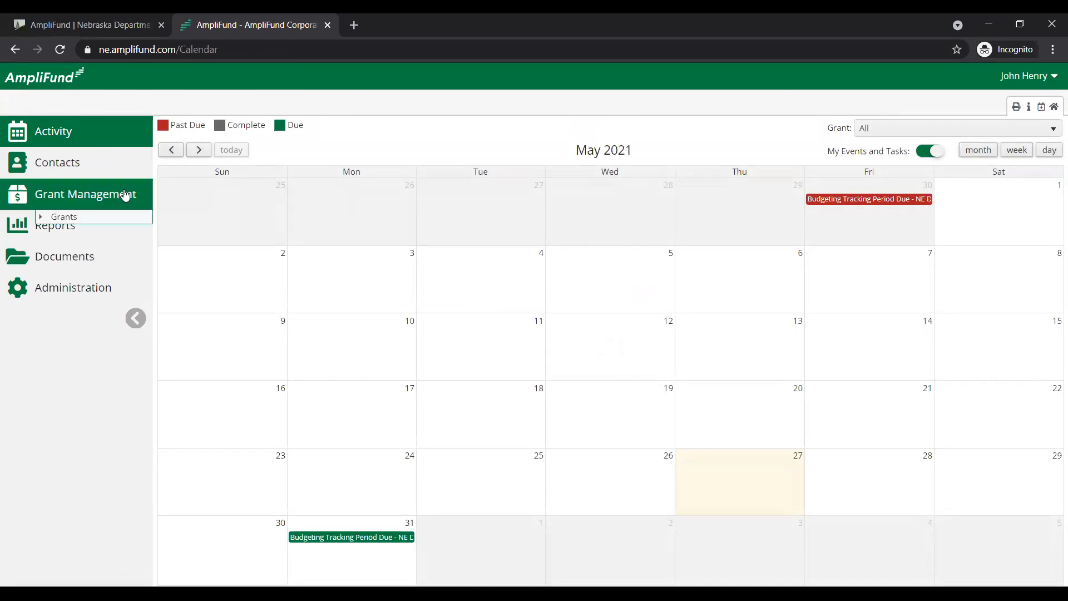
{"action": "left_click", "coordinate": [63, 218]}
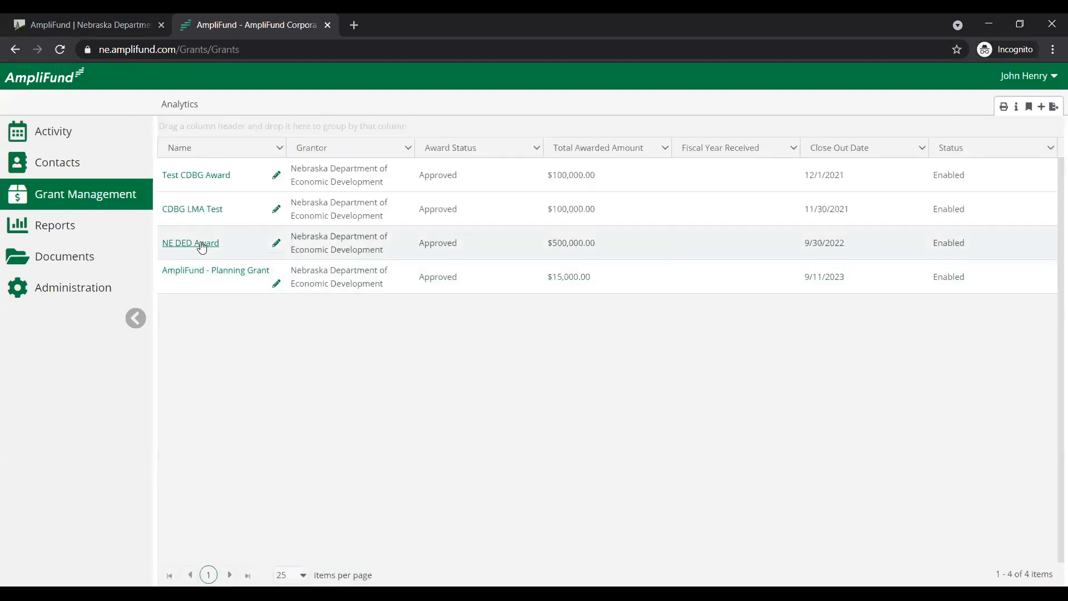
{"action": "left_click", "coordinate": [201, 245]}
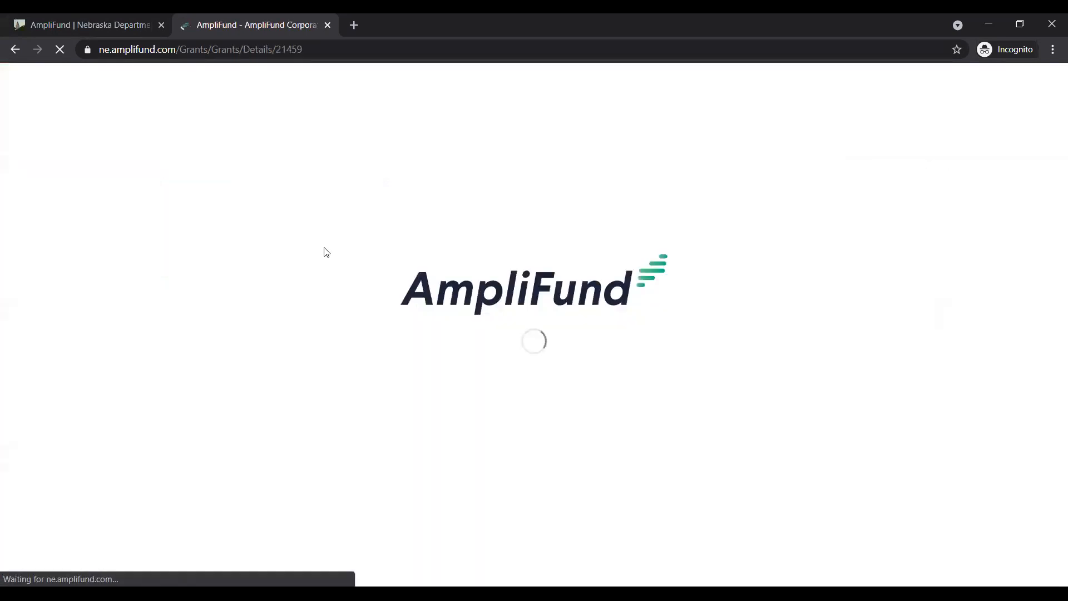
{"action": "mouse_move", "coordinate": [308, 113]}
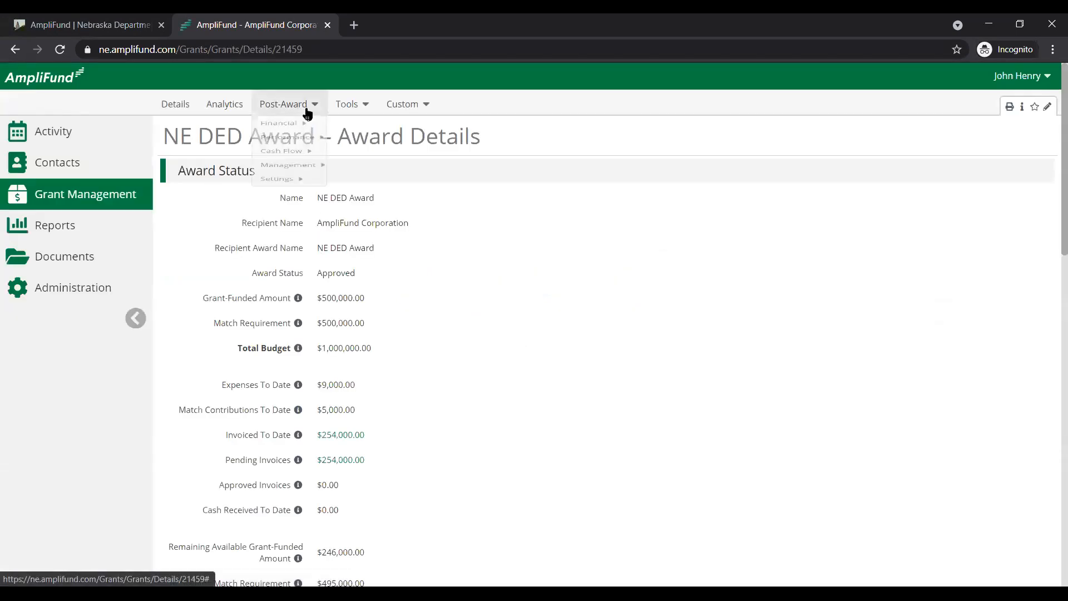
{"action": "mouse_move", "coordinate": [278, 129]}
{"action": "left_click", "coordinate": [353, 150]}
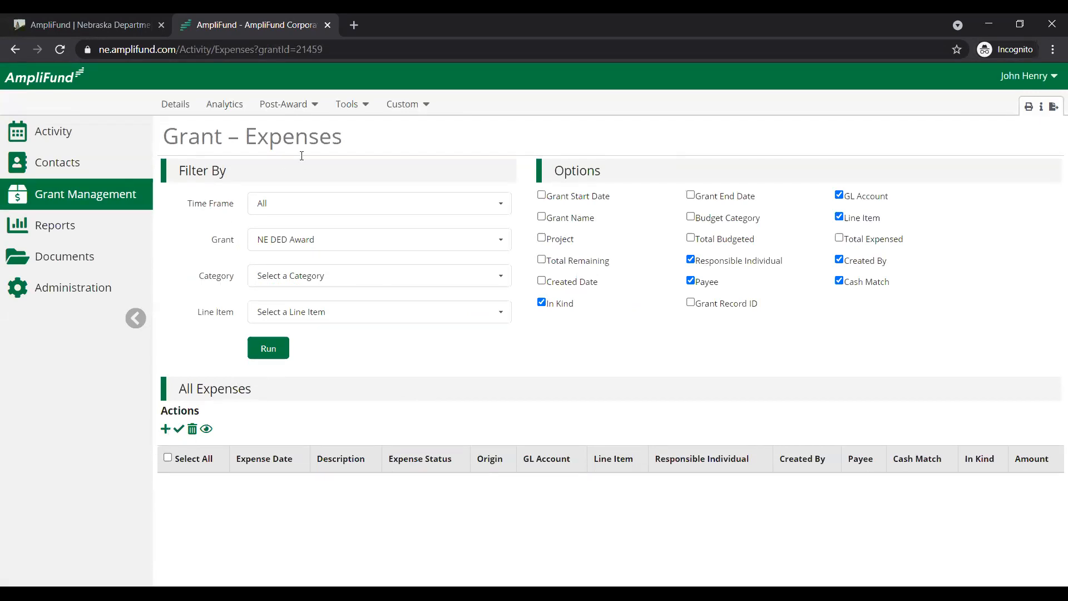
Review the NE DED Award's reporting periods and its performance plan
{"action": "left_click", "coordinate": [300, 105]}
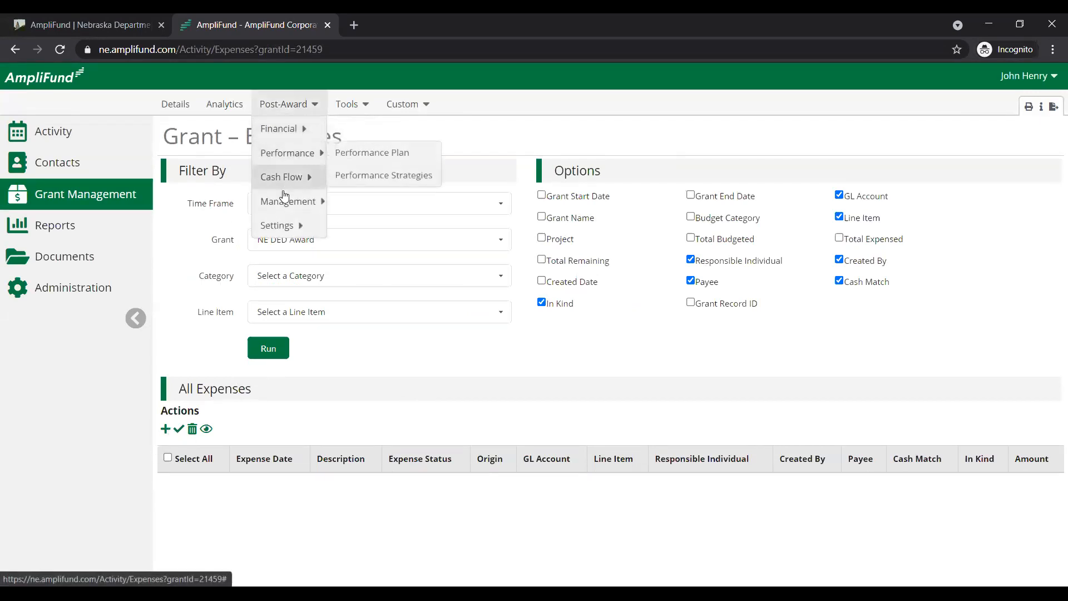
{"action": "mouse_move", "coordinate": [311, 202]}
{"action": "left_click", "coordinate": [349, 206]}
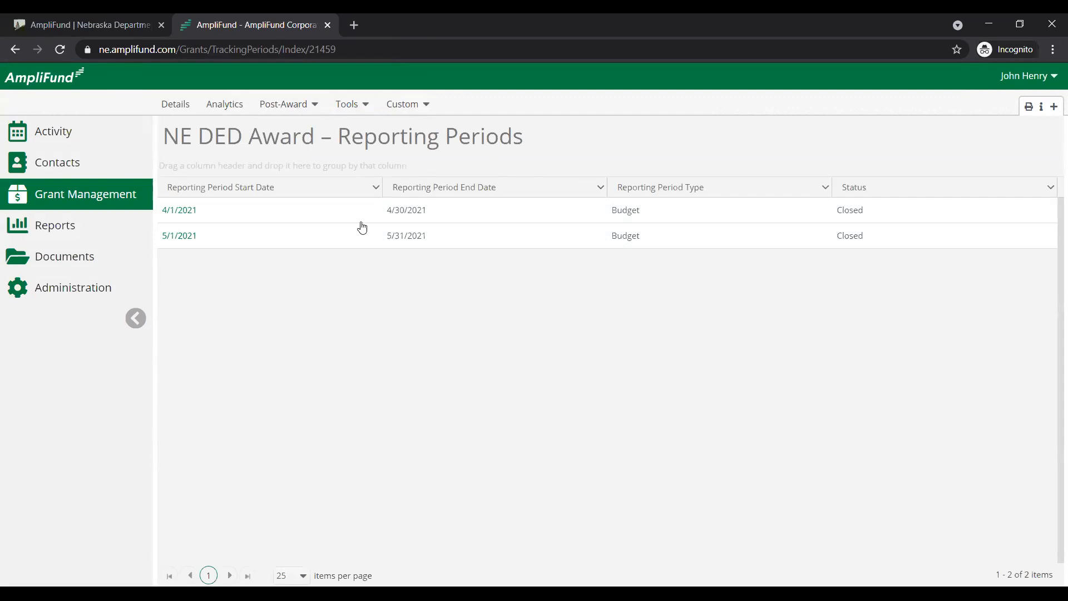
{"action": "left_click", "coordinate": [306, 116]}
{"action": "mouse_move", "coordinate": [300, 154]}
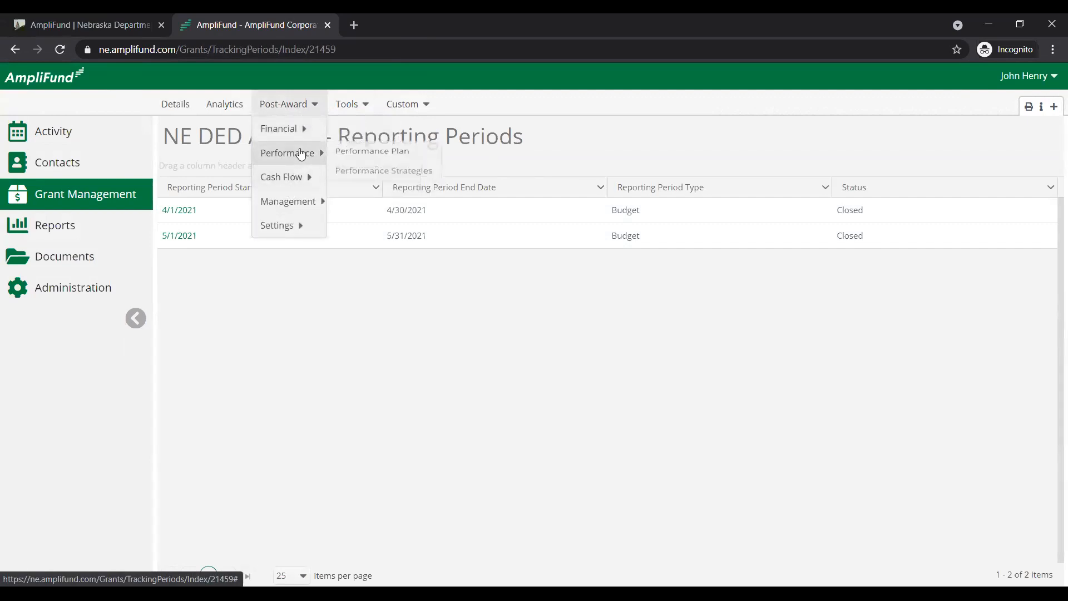
{"action": "left_click", "coordinate": [425, 159]}
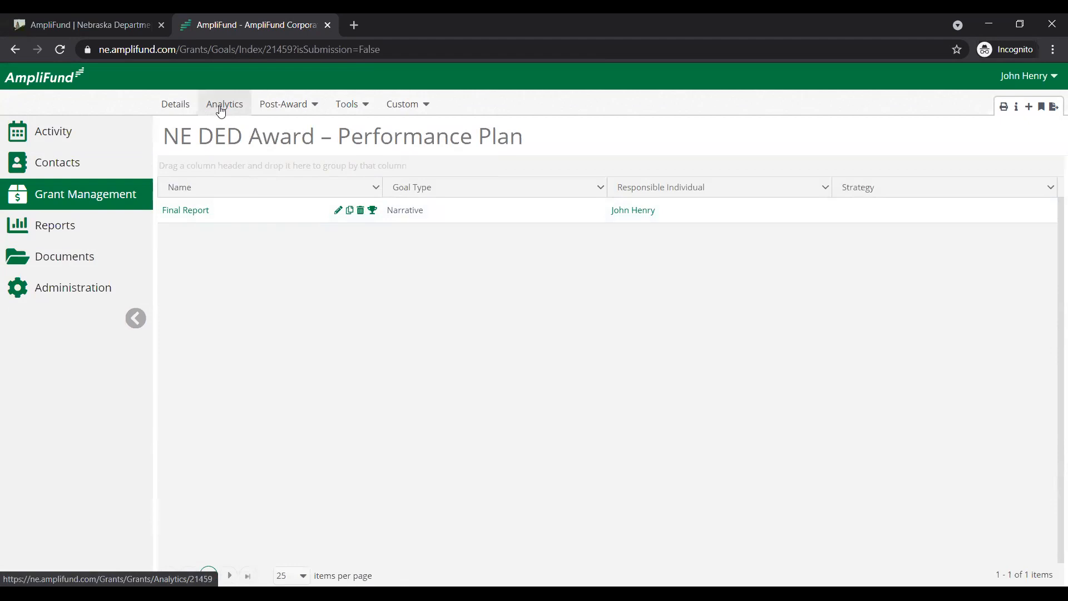
Check which reports are available in the Post-Award report category and collapse the category again
{"action": "mouse_move", "coordinate": [53, 223]}
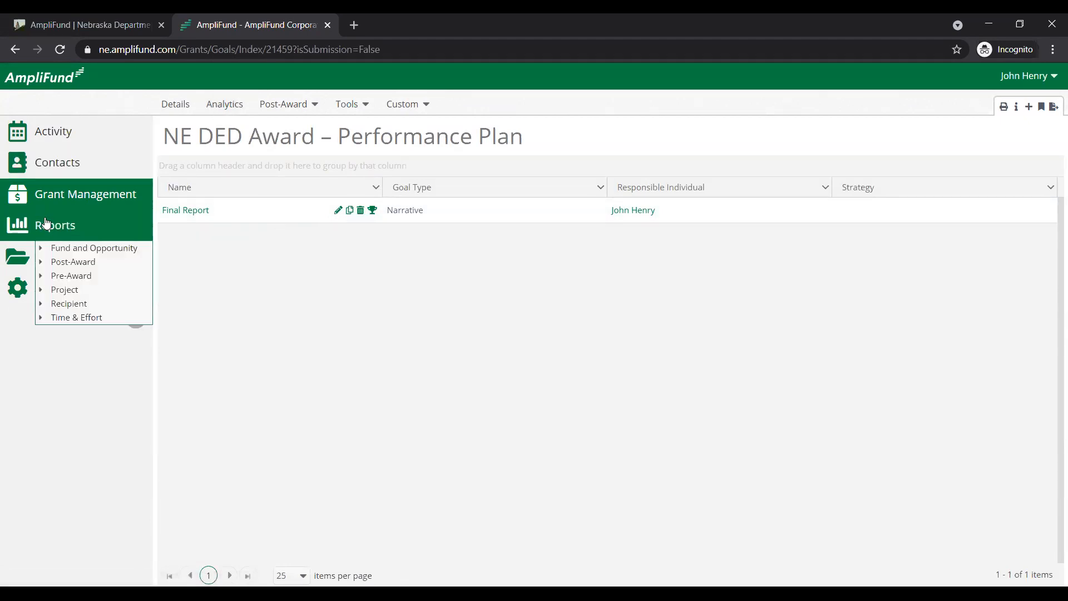
{"action": "left_click", "coordinate": [41, 264]}
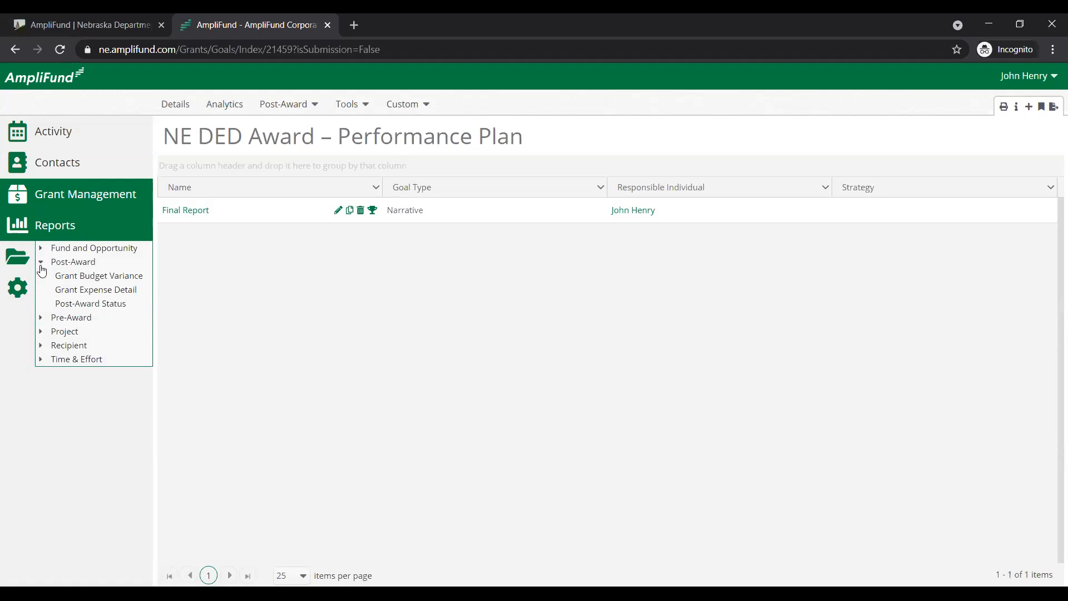
{"action": "left_click", "coordinate": [41, 262]}
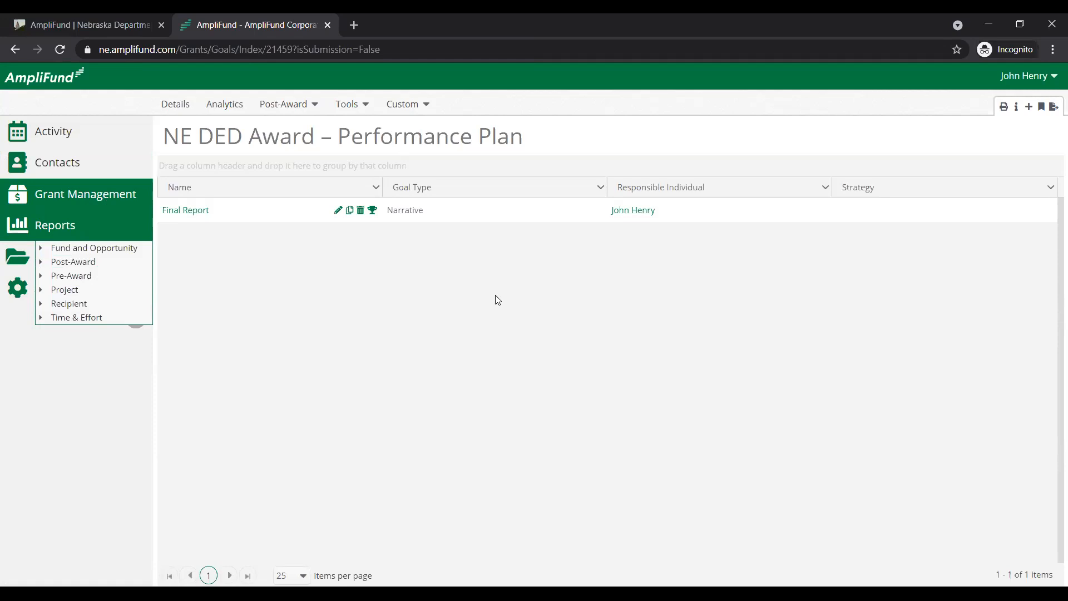
{"action": "left_click", "coordinate": [562, 40]}
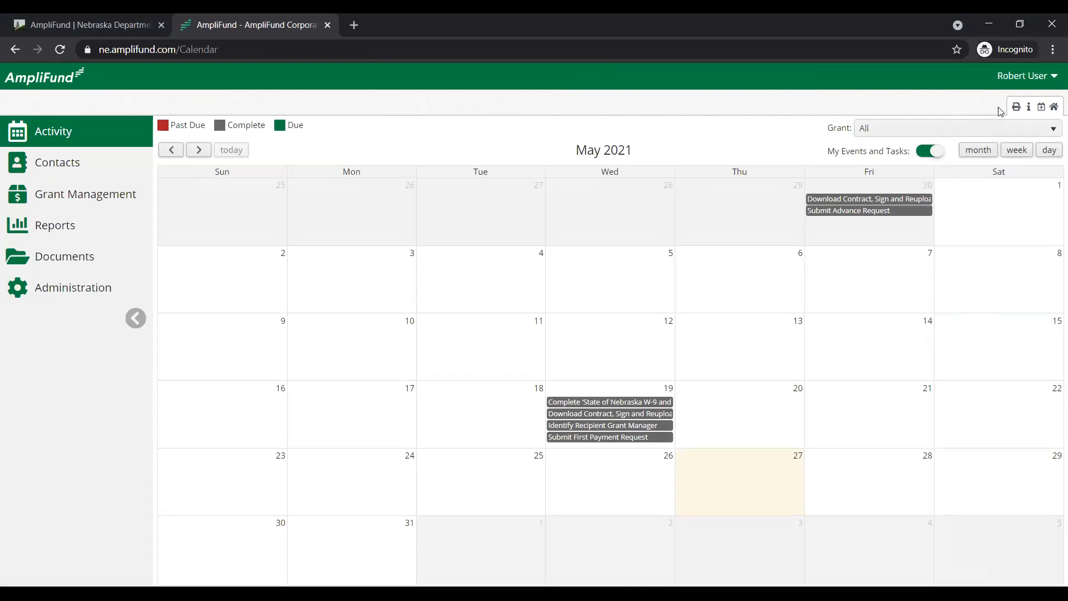
Switch from the activity calendar to the Applicant Portal and back to AmpliFund, and repeat the round trip once
{"action": "left_click", "coordinate": [1039, 84]}
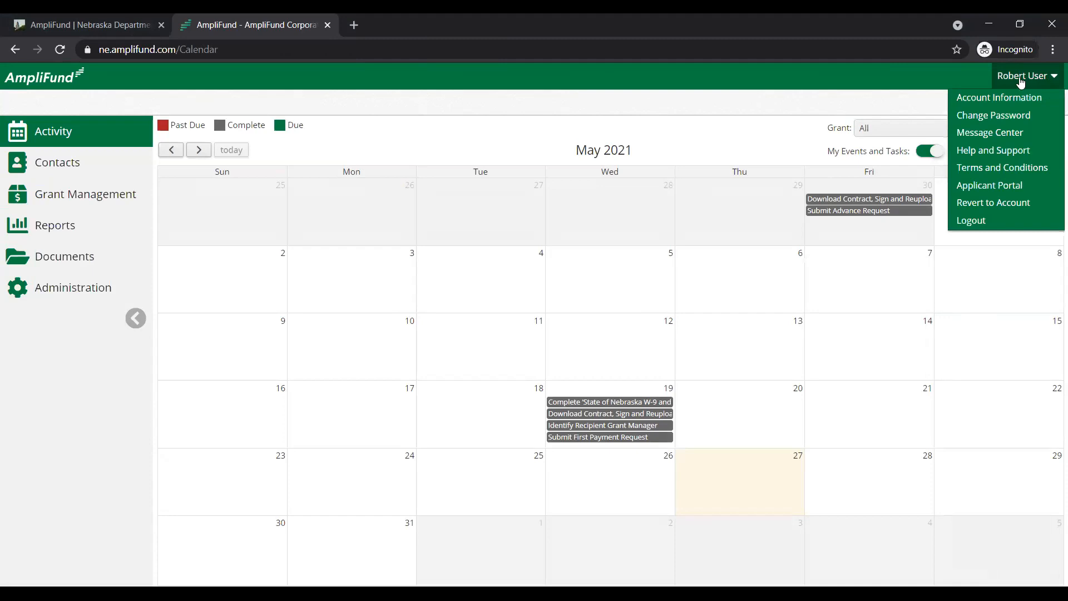
{"action": "left_click", "coordinate": [979, 191]}
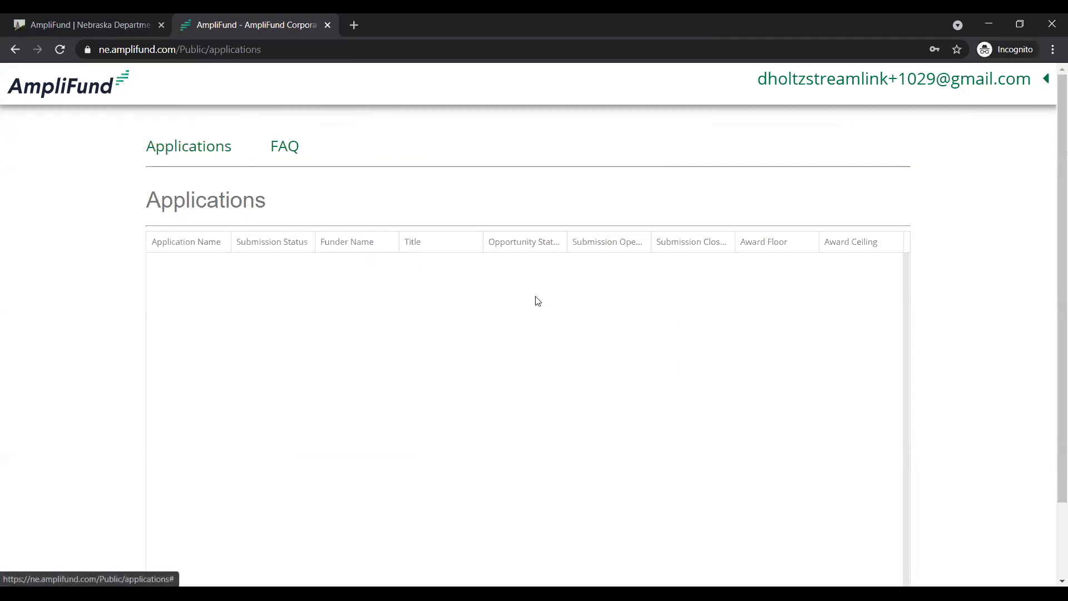
{"action": "left_click", "coordinate": [1046, 80]}
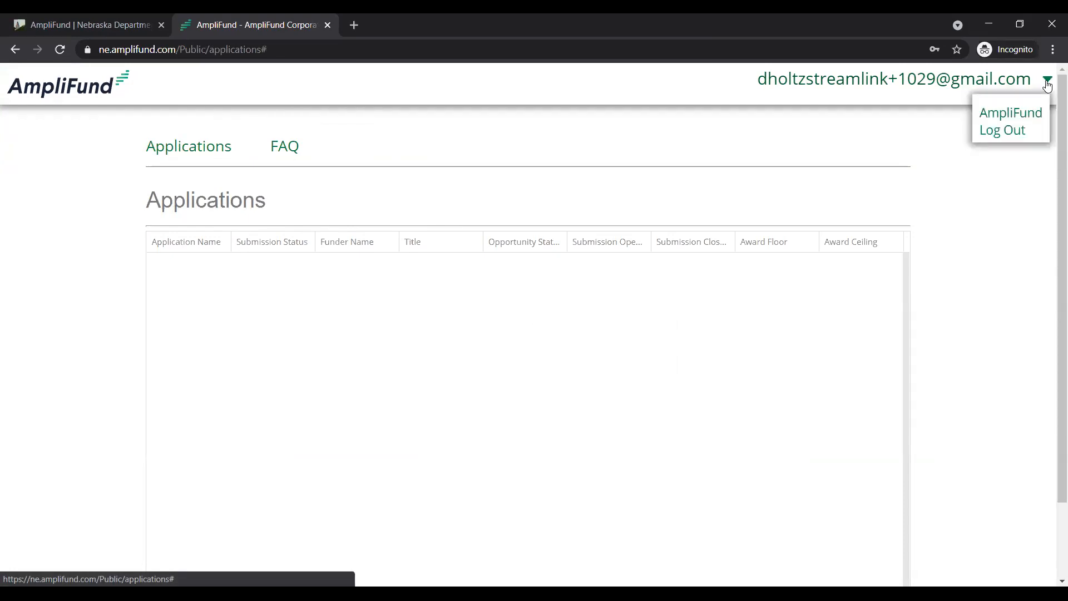
{"action": "left_click", "coordinate": [1023, 114]}
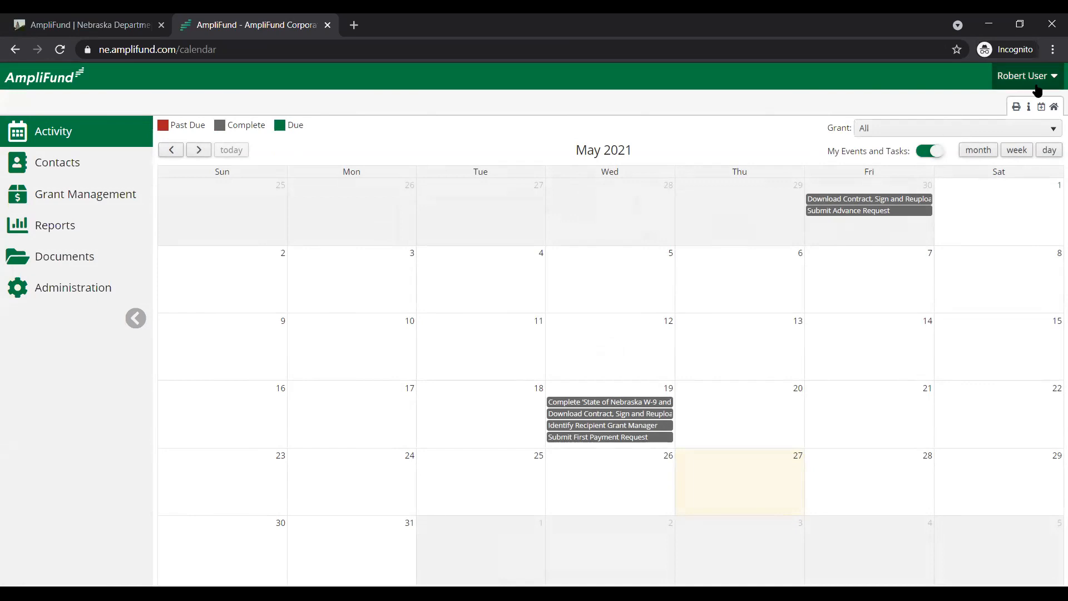
{"action": "left_click", "coordinate": [1054, 81]}
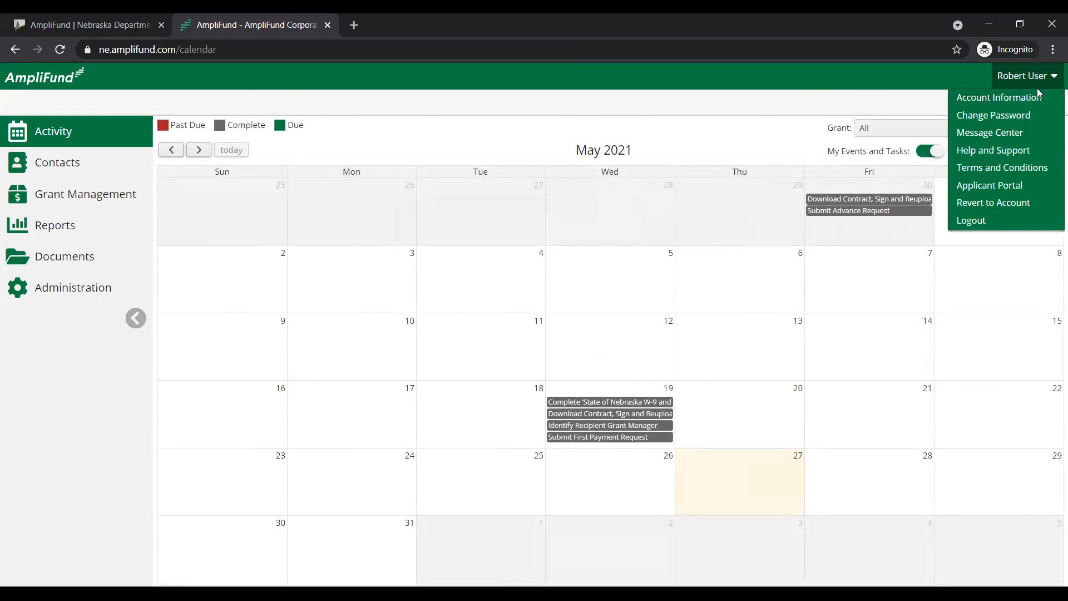
{"action": "left_click", "coordinate": [997, 187]}
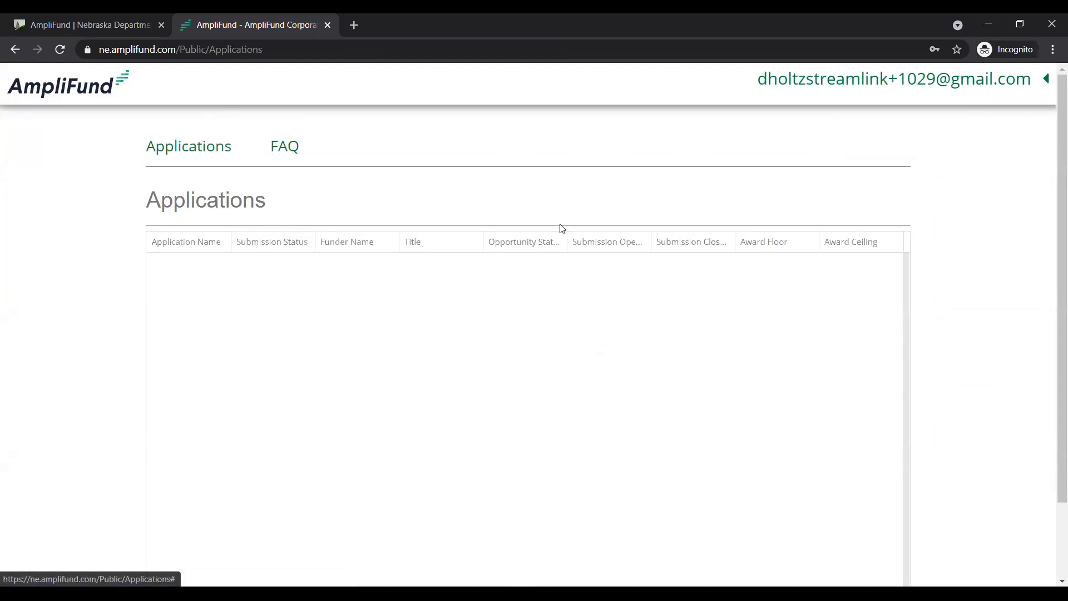
{"action": "left_click", "coordinate": [1048, 81]}
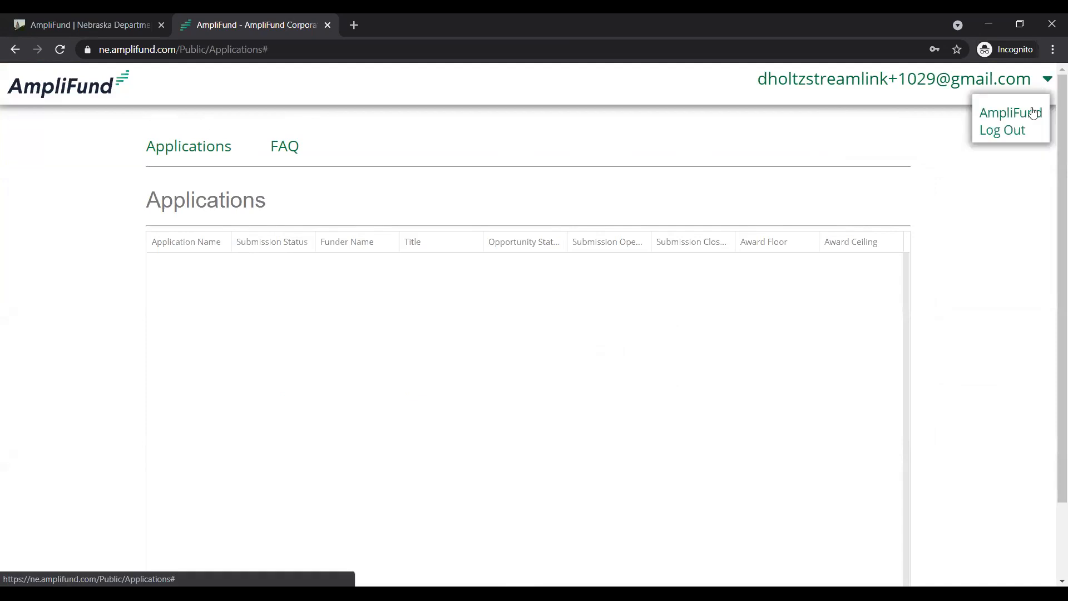
{"action": "left_click", "coordinate": [1030, 114]}
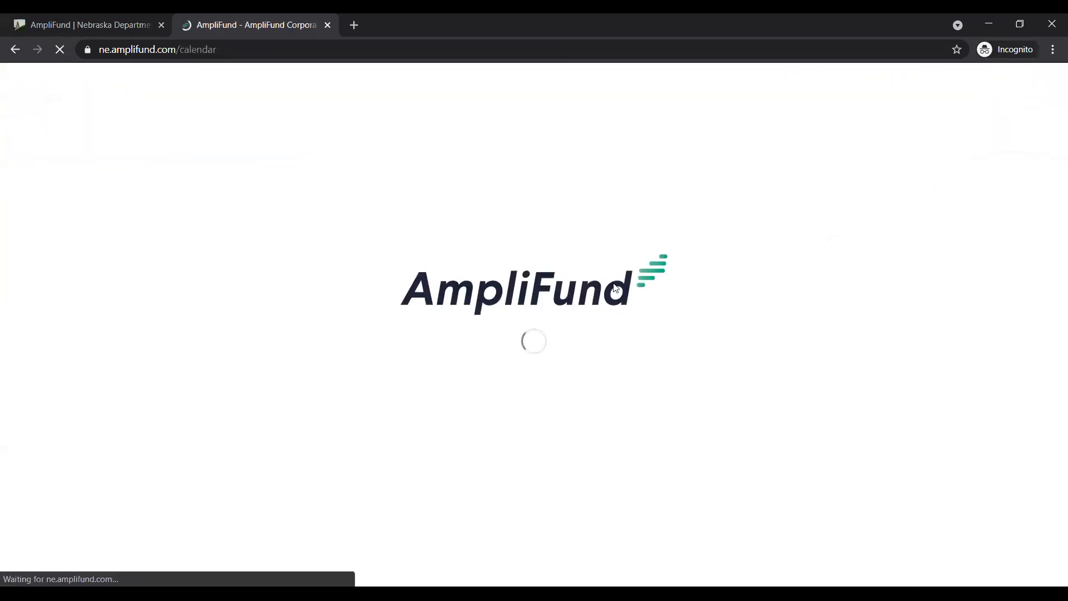
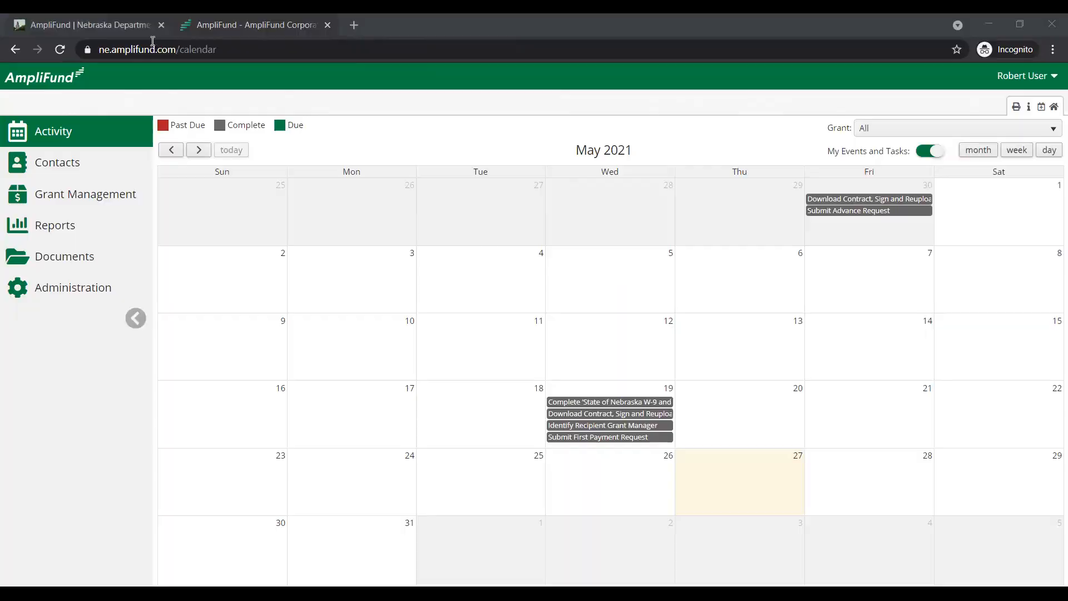
Switch to the Nebraska Department of Economic Development website and review its AmpliFund quick links and Award Management documents and videos
{"action": "left_click", "coordinate": [129, 27]}
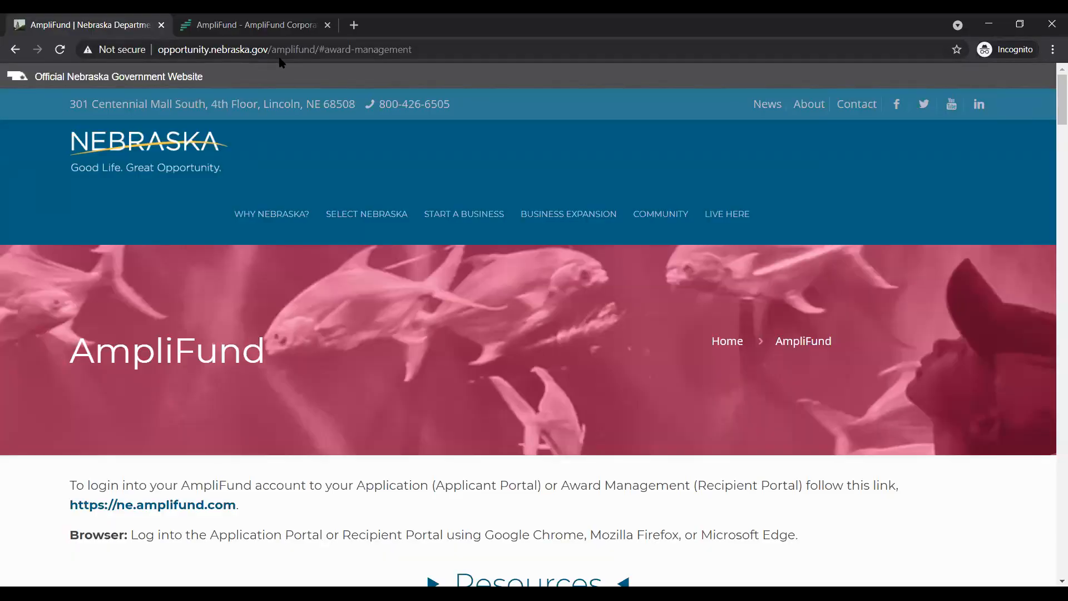
{"action": "scroll", "coordinate": [487, 190], "scroll_direction": "down", "scroll_amount": 1}
{"action": "scroll", "coordinate": [485, 189], "scroll_direction": "down", "scroll_amount": 1}
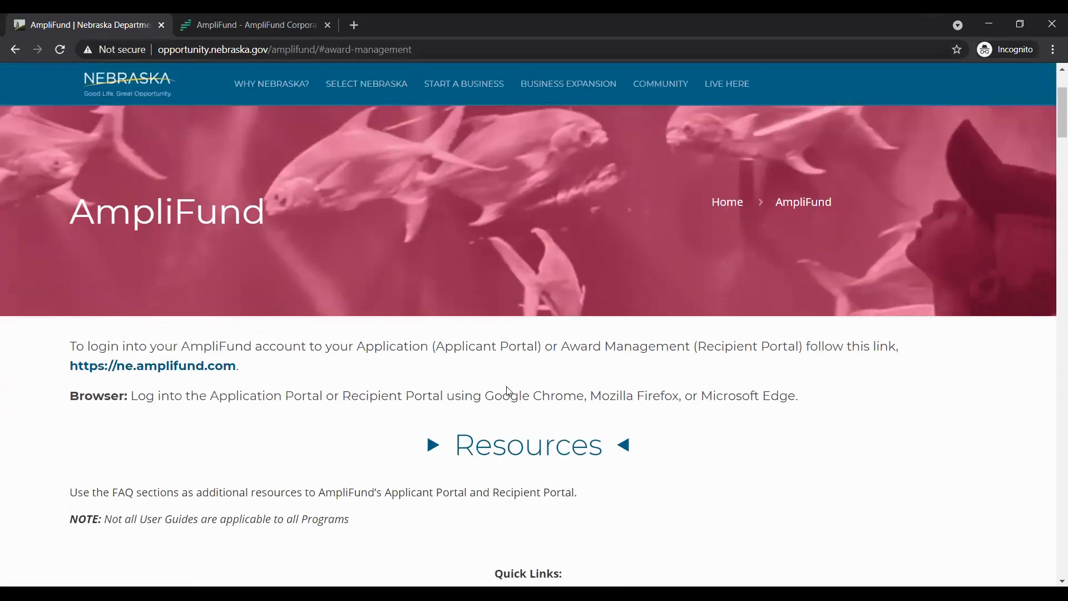
{"action": "scroll", "coordinate": [483, 370], "scroll_direction": "down", "scroll_amount": 3}
{"action": "scroll", "coordinate": [485, 373], "scroll_direction": "down", "scroll_amount": 1}
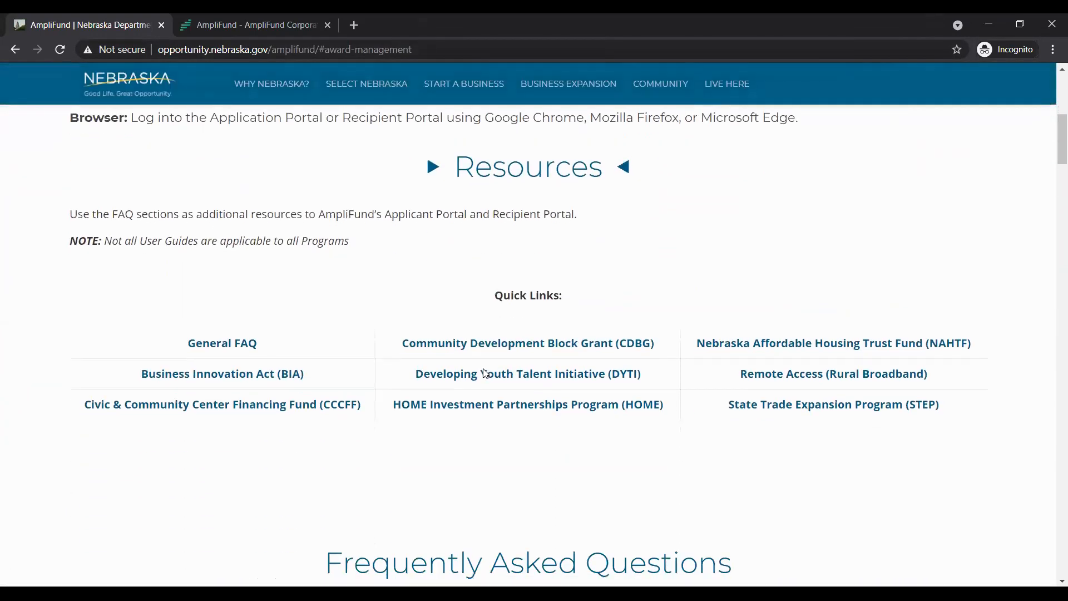
{"action": "scroll", "coordinate": [483, 367], "scroll_direction": "down", "scroll_amount": 1}
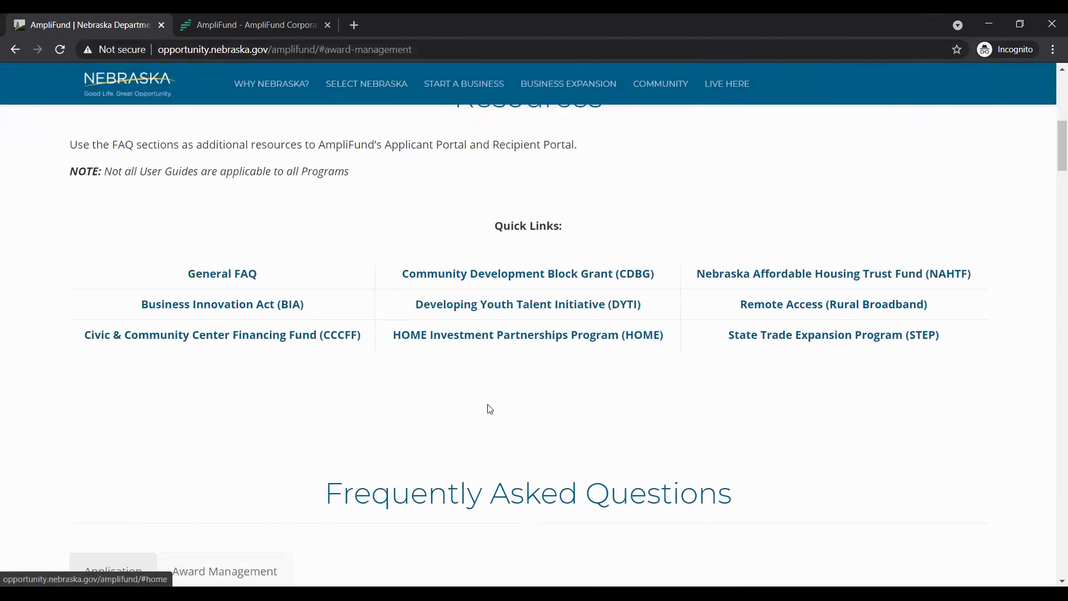
{"action": "scroll", "coordinate": [489, 404], "scroll_direction": "down", "scroll_amount": 3}
{"action": "scroll", "coordinate": [489, 401], "scroll_direction": "down", "scroll_amount": 2}
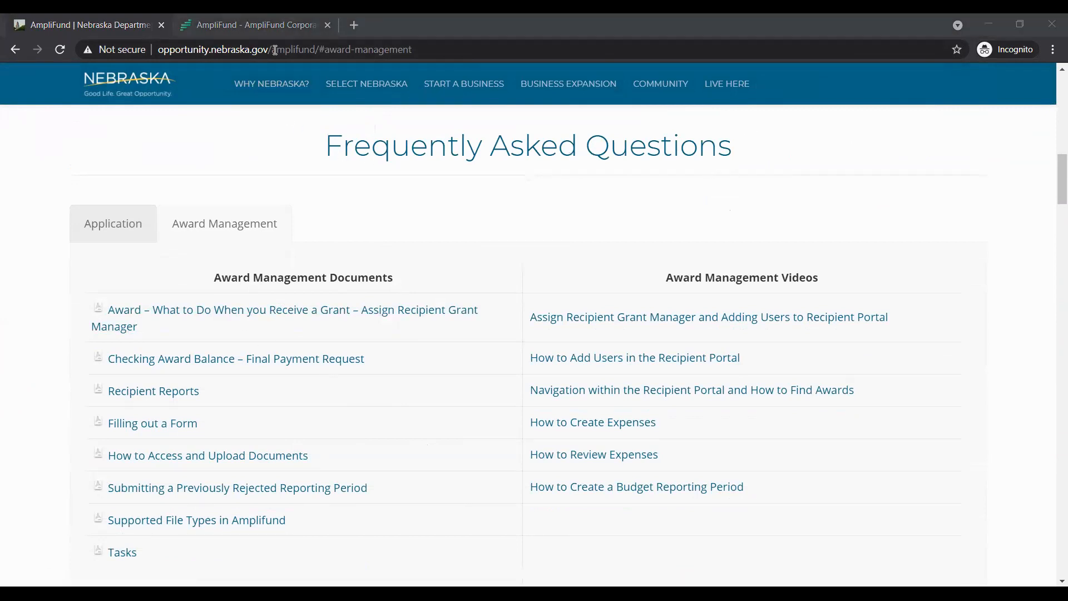
Return to AmpliFund, open the Help and Support request form and read its note about the support site
{"action": "key", "text": "ctrl+Tab"}
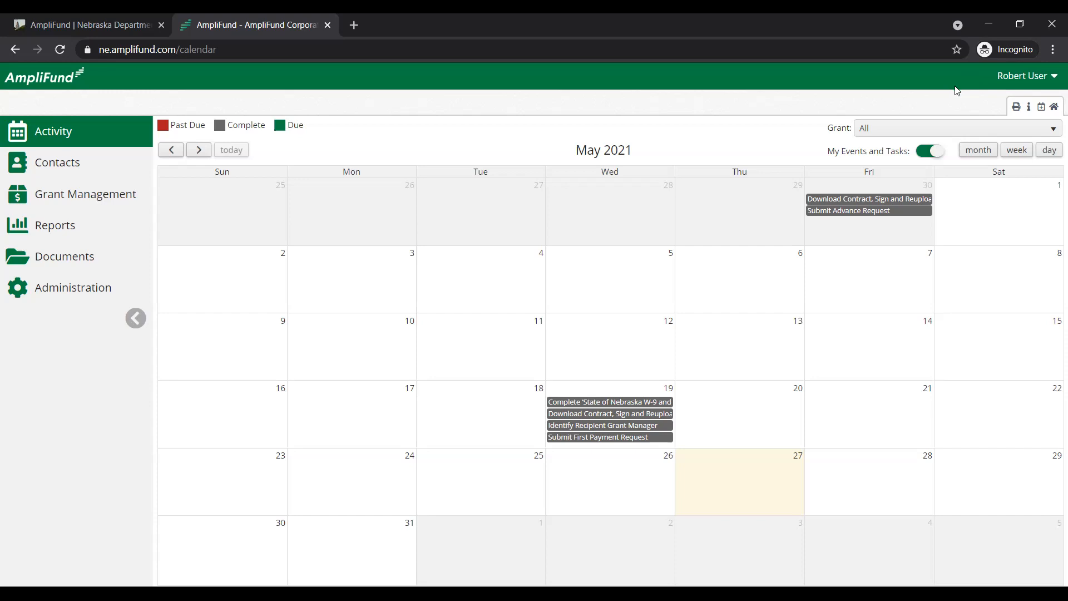
{"action": "left_click", "coordinate": [1012, 78]}
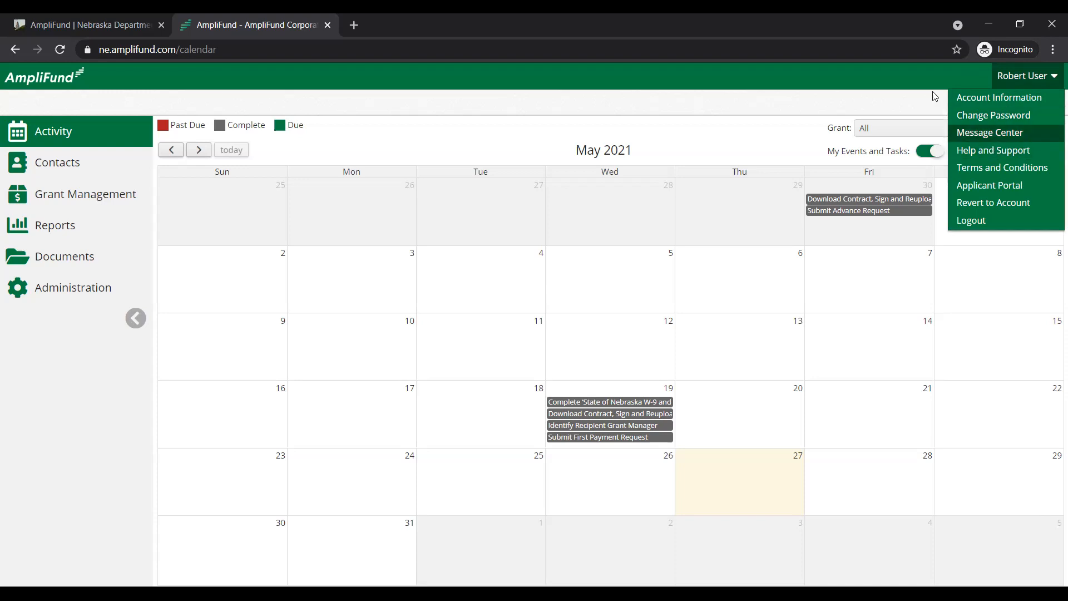
{"action": "left_click", "coordinate": [908, 69]}
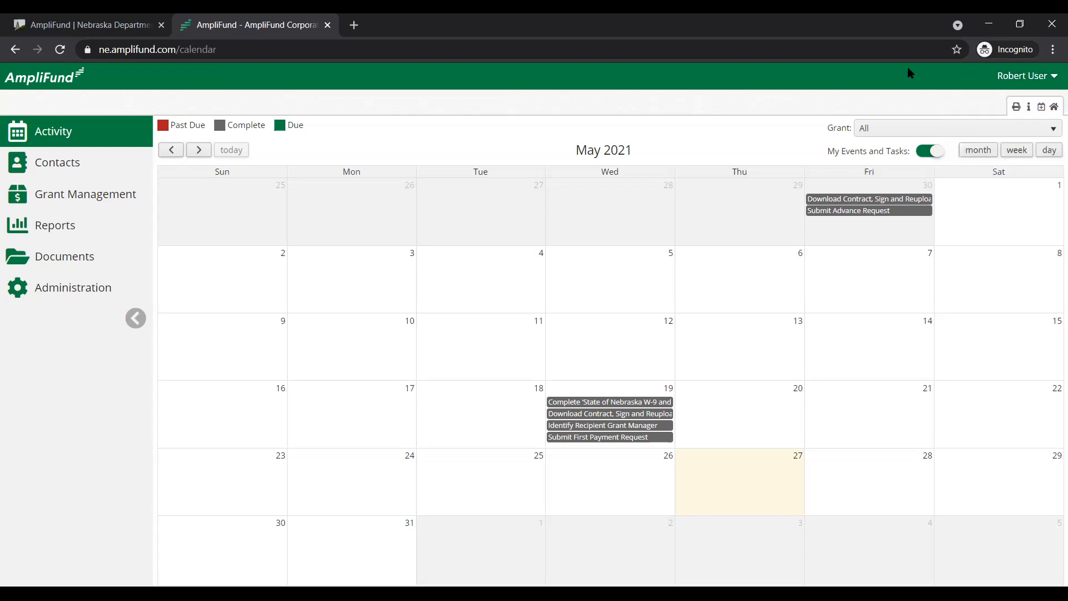
{"action": "left_click", "coordinate": [1029, 110]}
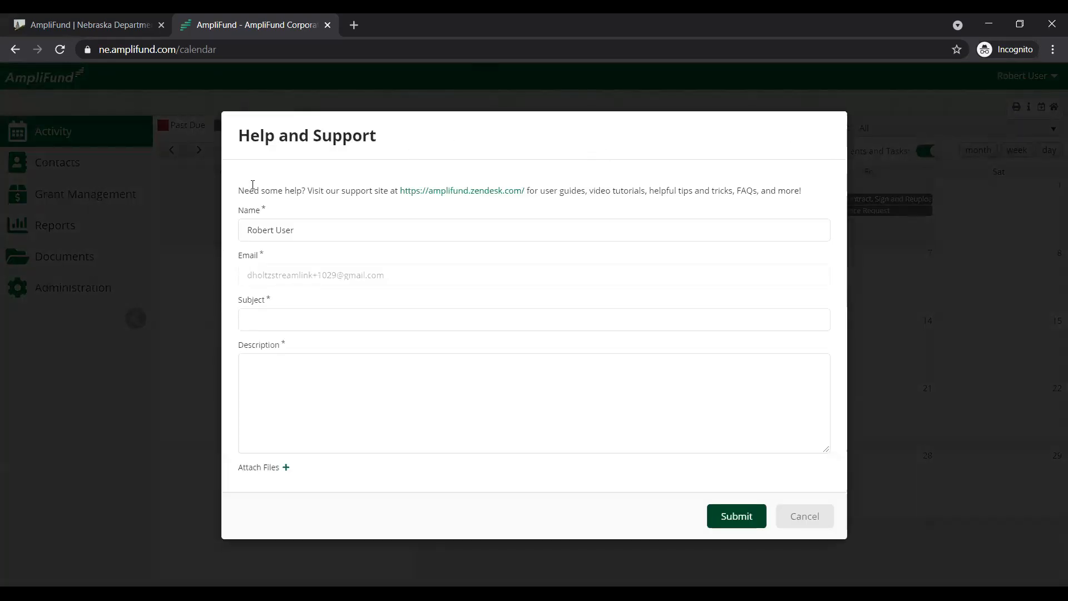
{"action": "left_click_drag", "start_coordinate": [235, 192], "coordinate": [644, 191]}
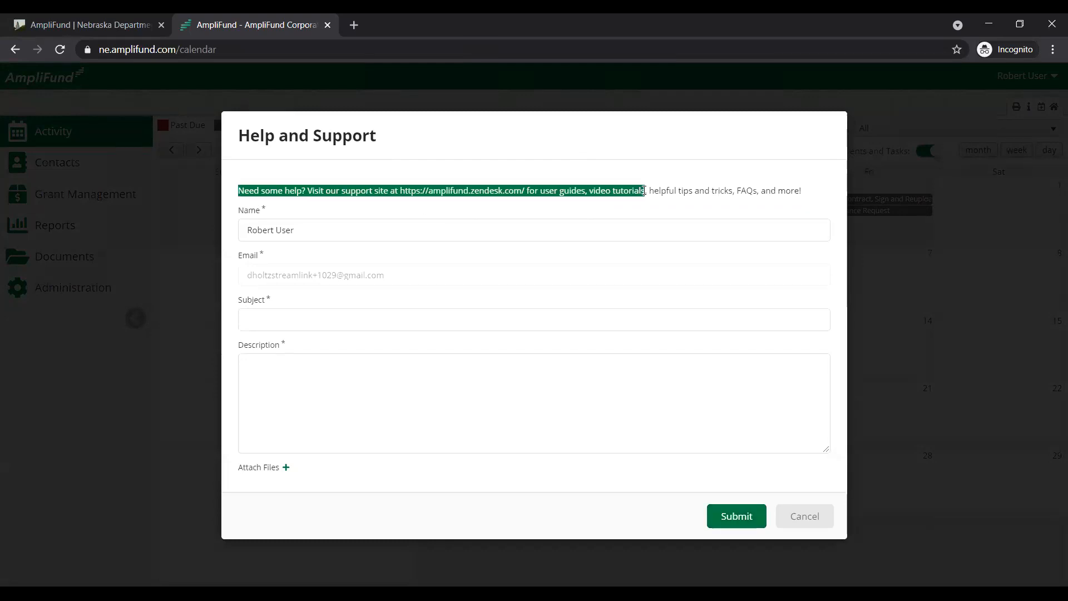
{"action": "left_click", "coordinate": [626, 190]}
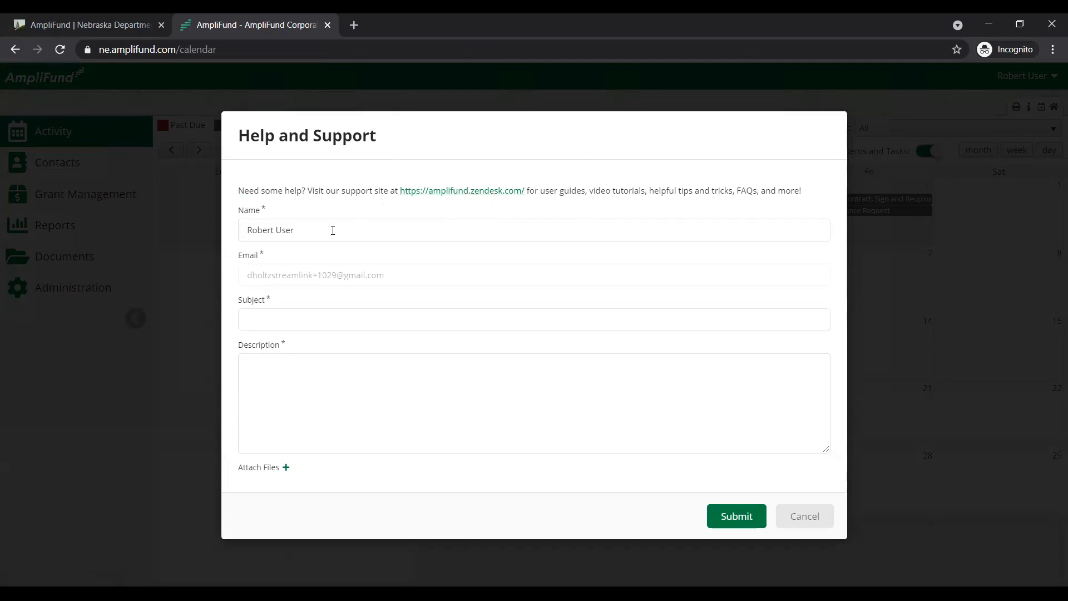
Check the requester's name in the support request and enter "Reporting Period Question" as the subject
{"action": "left_click", "coordinate": [332, 231]}
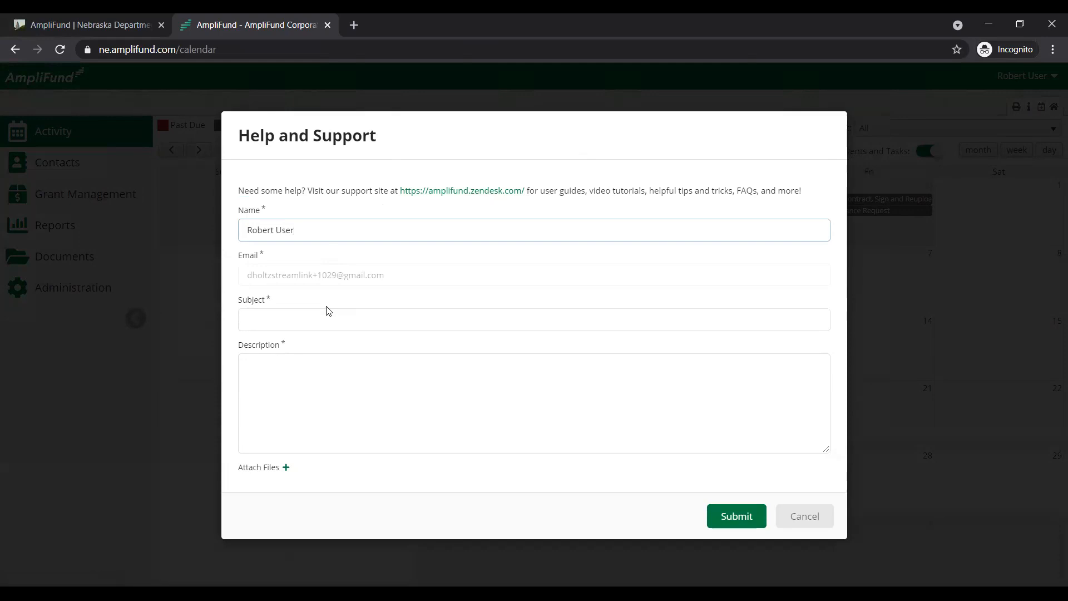
{"action": "left_click", "coordinate": [327, 321]}
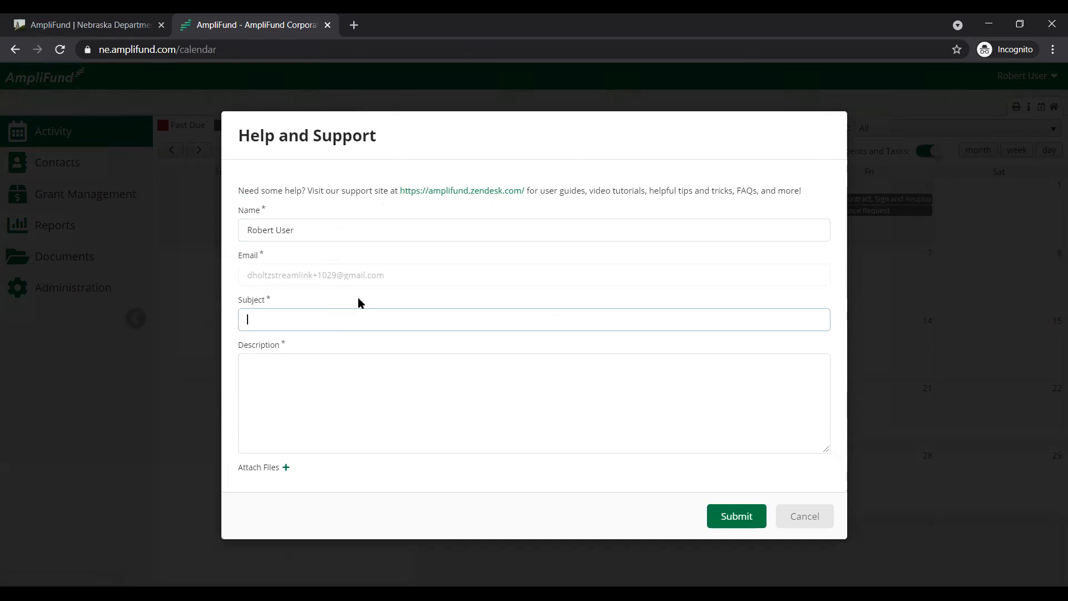
{"action": "left_click", "coordinate": [349, 232]}
{"action": "left_click_drag", "start_coordinate": [349, 232], "coordinate": [247, 232]}
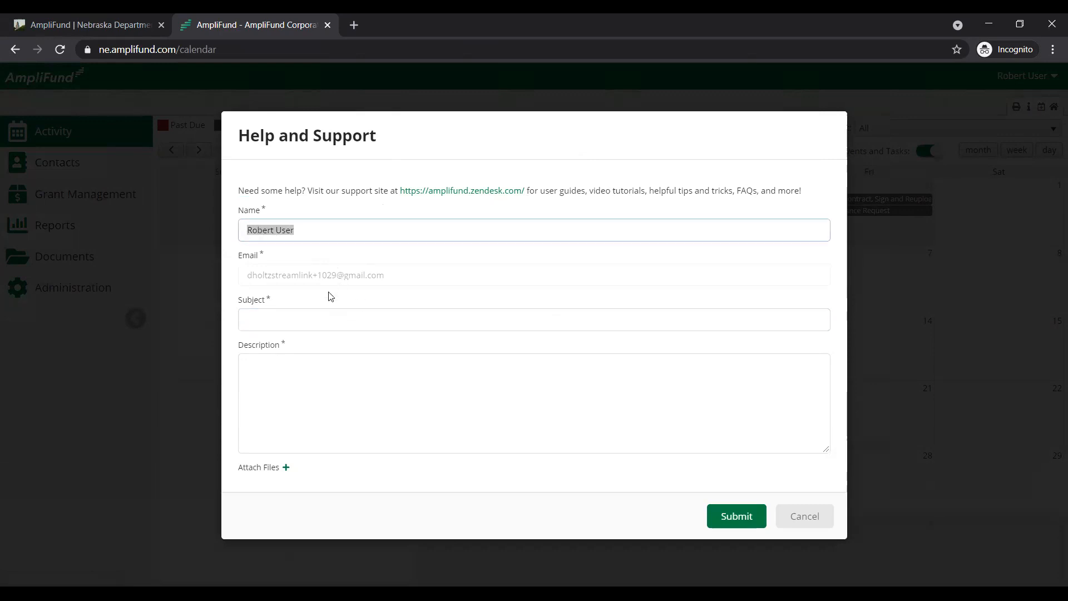
{"action": "left_click", "coordinate": [317, 312]}
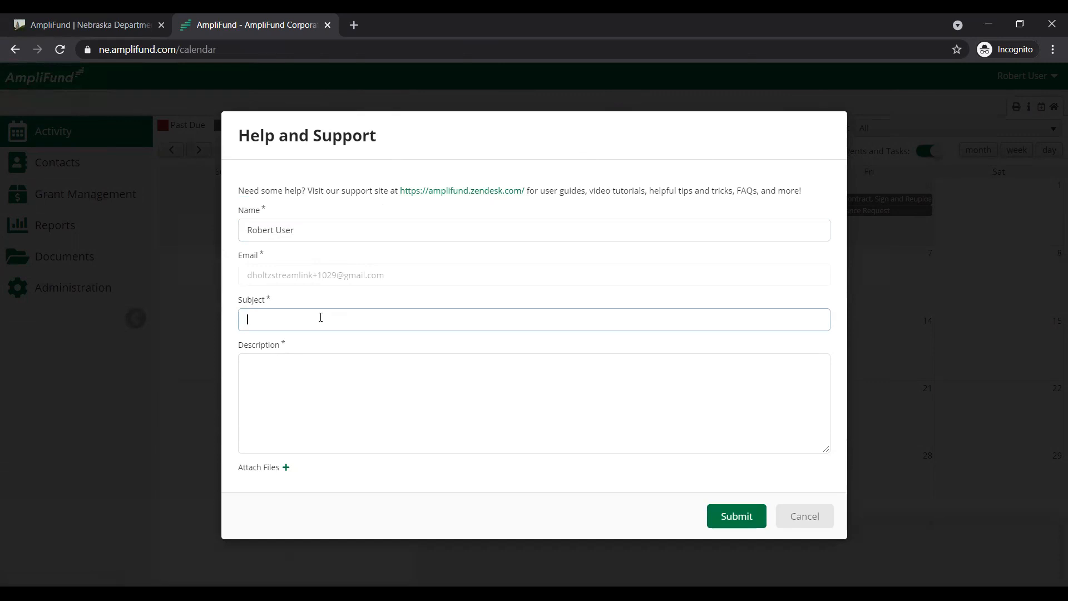
{"action": "type", "text": "Reporting Period Question"}
{"action": "key", "text": "Tab"}
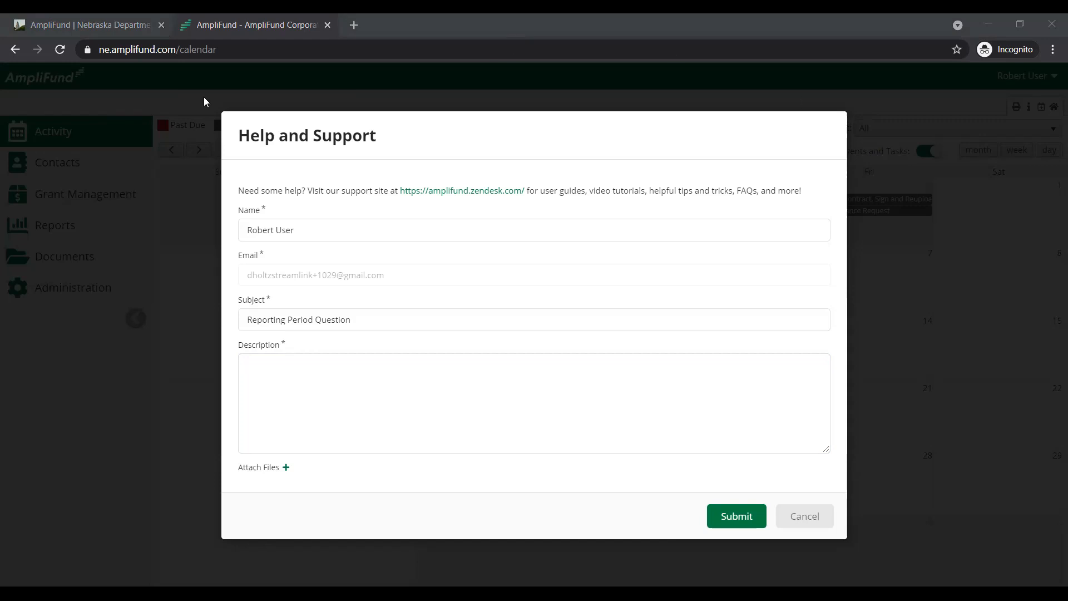
Revisit the beginning of the Nebraska department's AmpliFund page and return to the support request in AmpliFund
{"action": "left_click", "coordinate": [130, 23]}
{"action": "scroll", "coordinate": [410, 196], "scroll_direction": "up", "scroll_amount": 5}
{"action": "scroll", "coordinate": [414, 196], "scroll_direction": "up", "scroll_amount": 10}
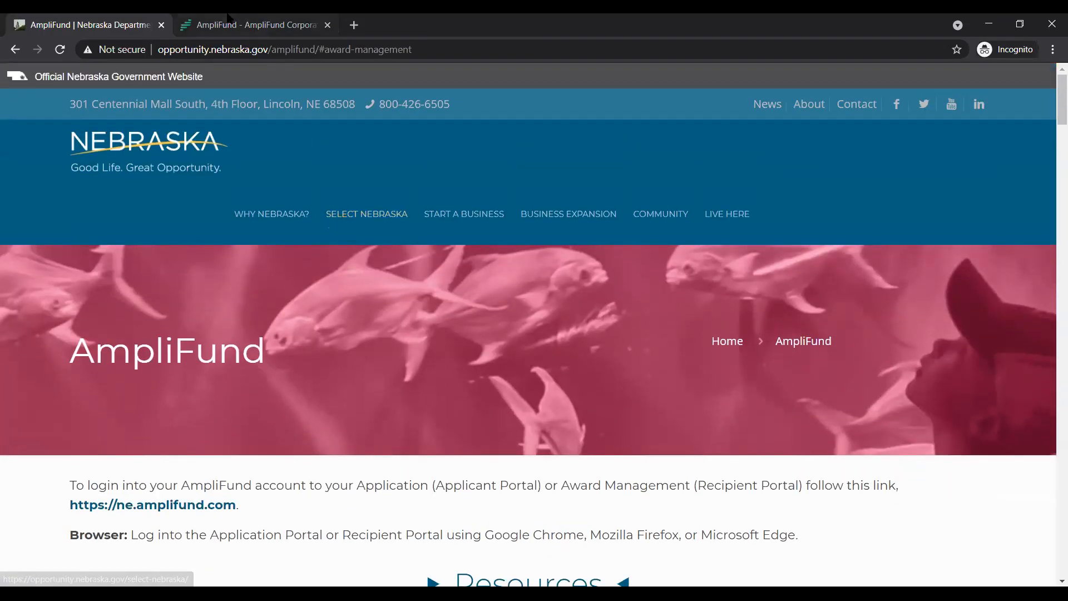
{"action": "left_click", "coordinate": [228, 20]}
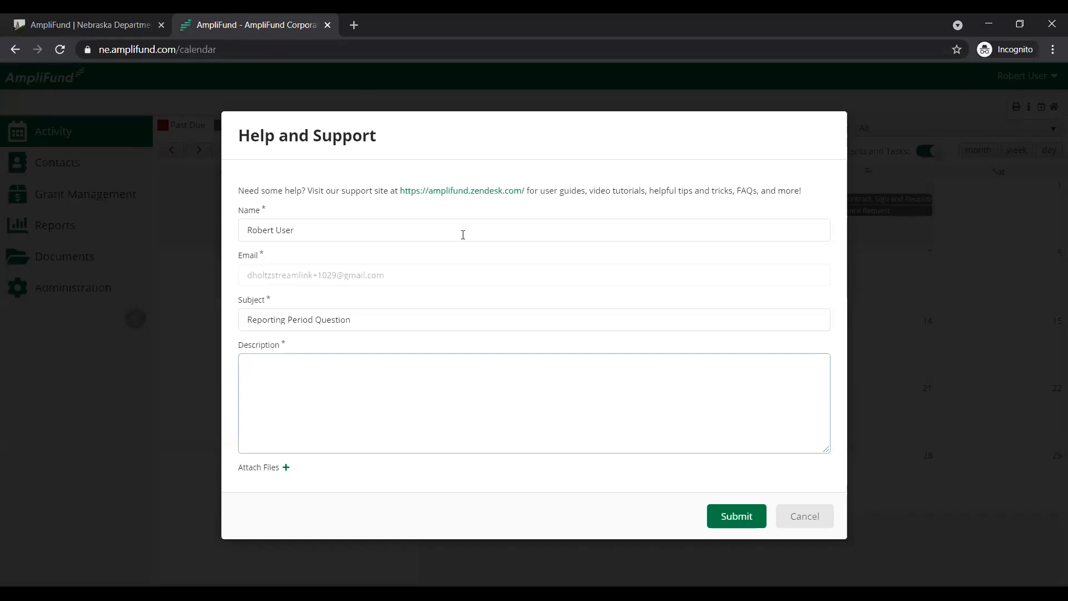